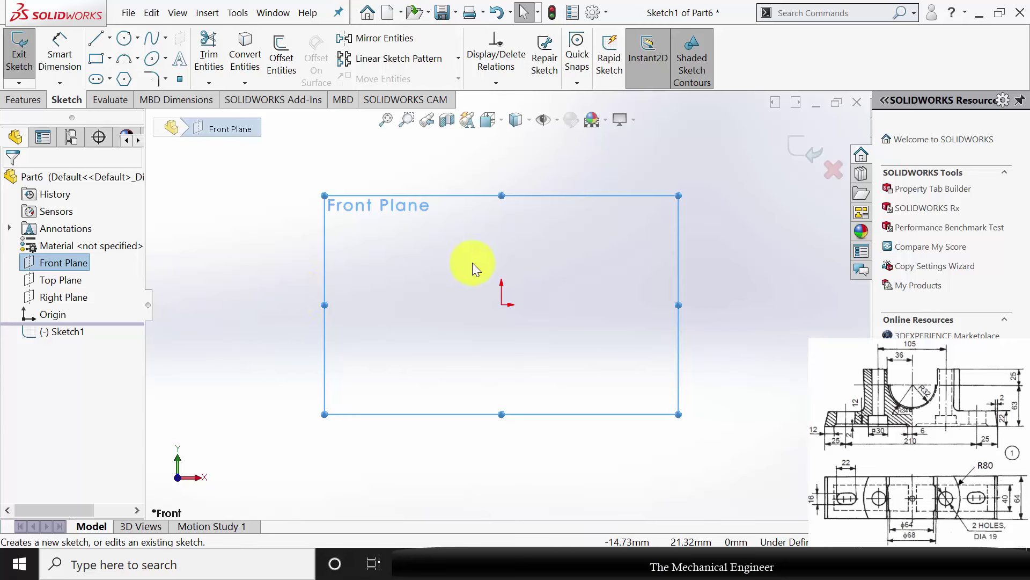
Step: Sketch a connected line profile from the origin: a base about 99 mm long, a slanted end, a stepped upright and a short inner ledge
click(98, 44)
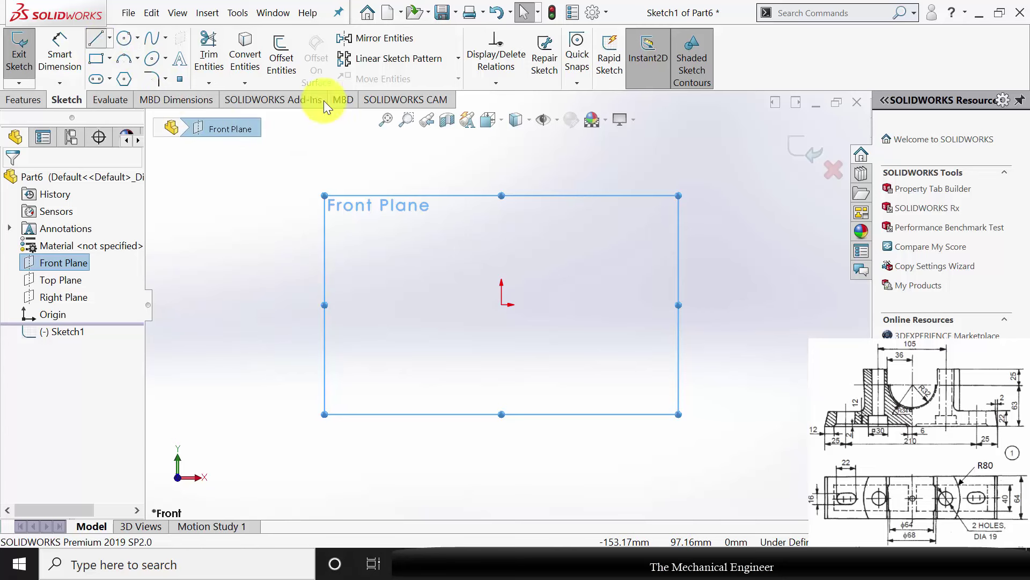
click(501, 304)
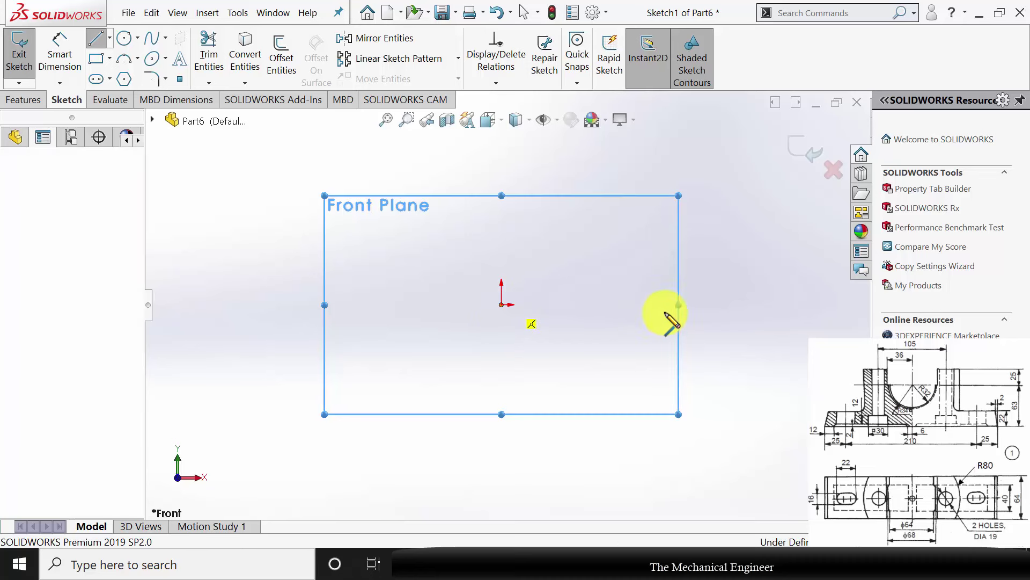
click(699, 304)
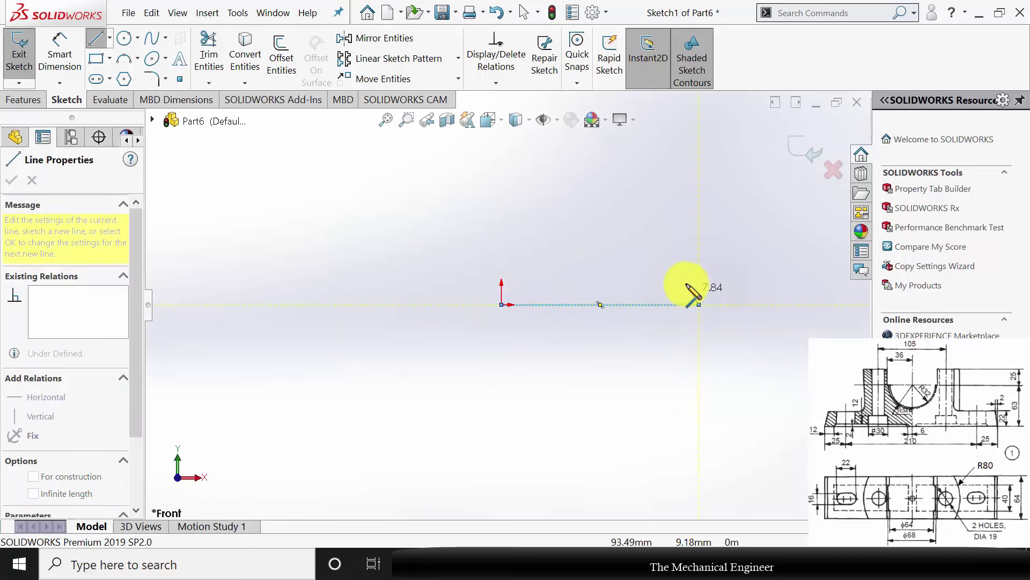
click(686, 282)
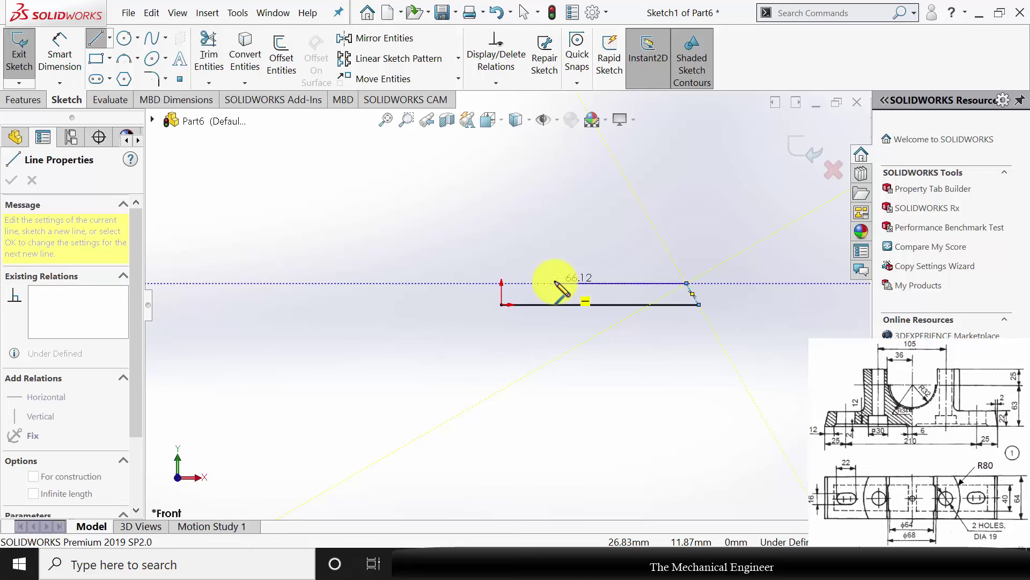
click(577, 283)
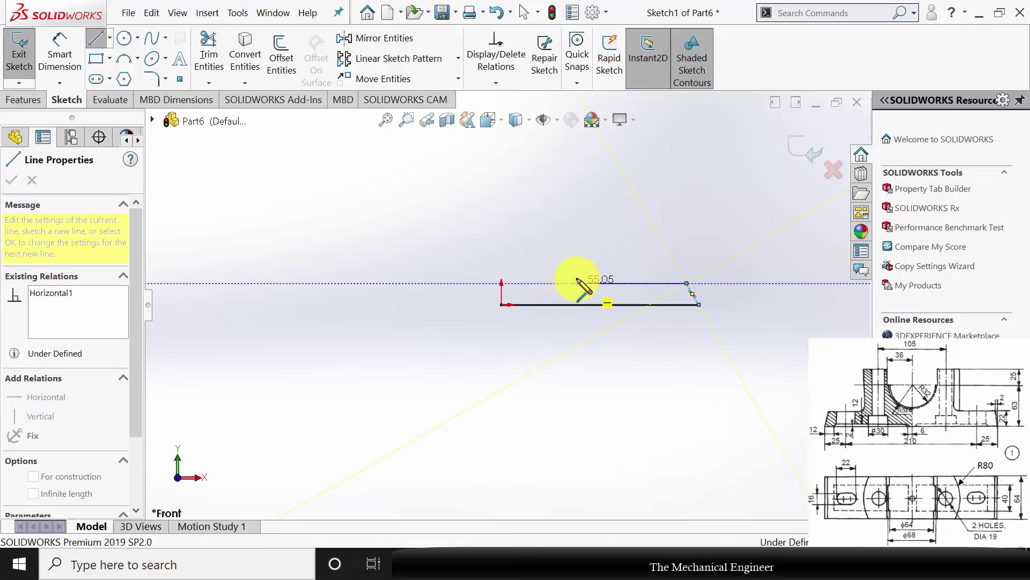
click(577, 177)
click(534, 176)
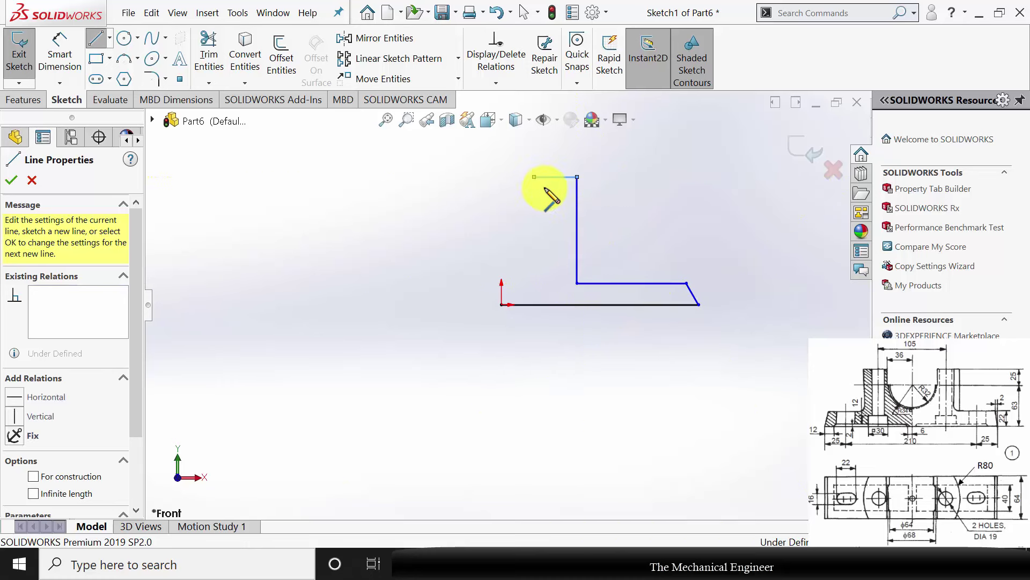
click(534, 206)
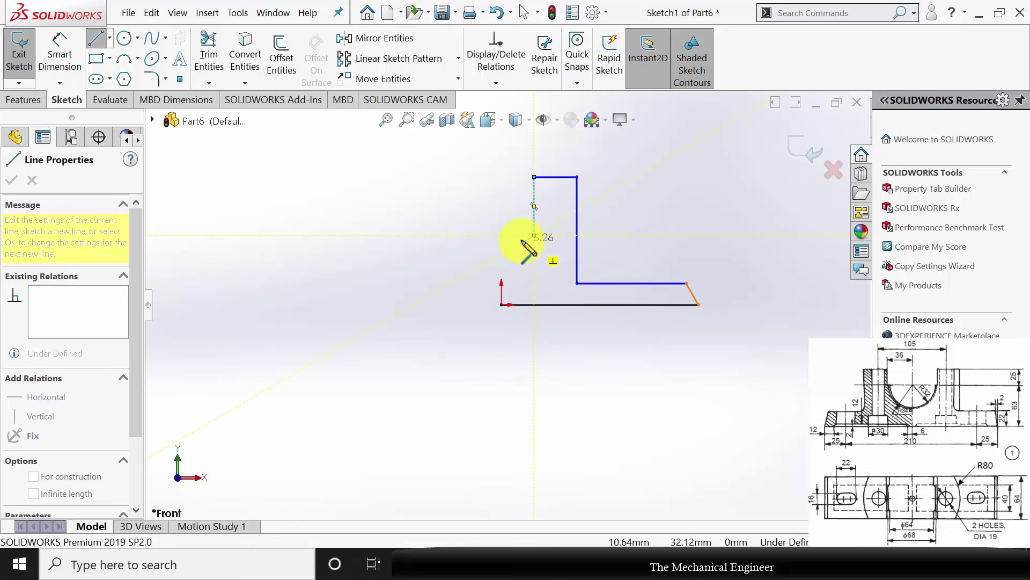
click(534, 235)
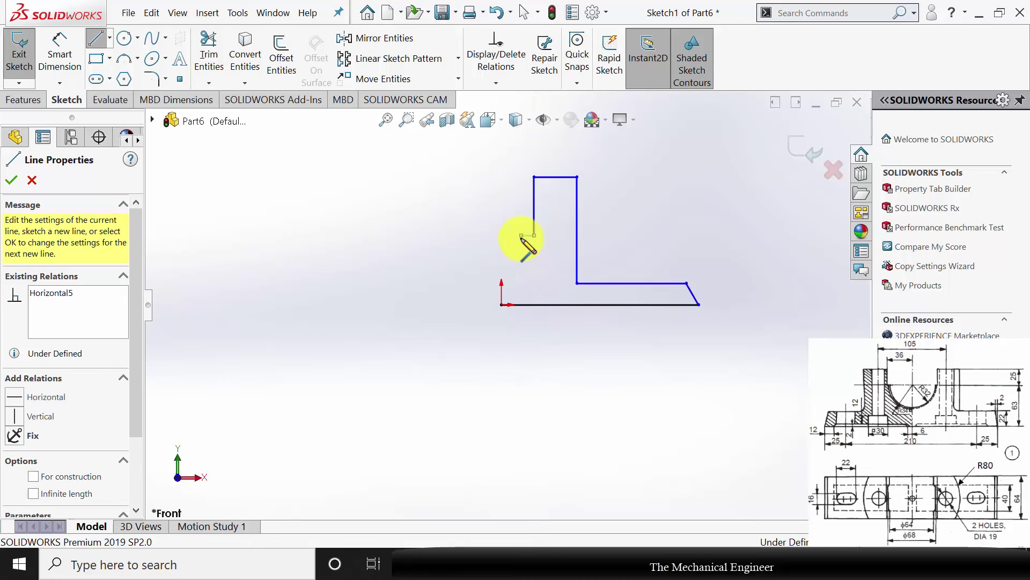
click(521, 235)
key(Escape)
key(Escape)
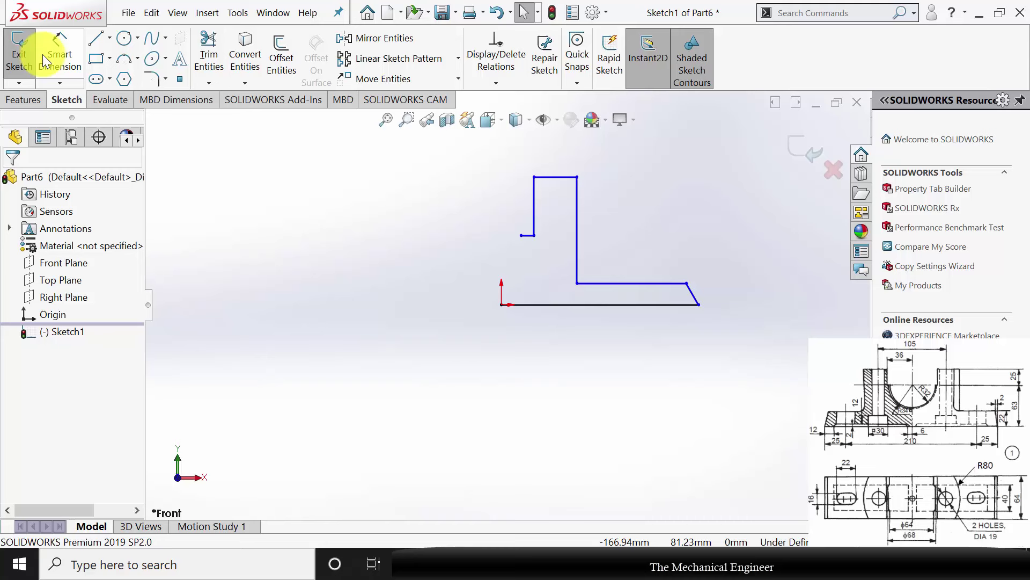
Step: Draw a vertical line about 23 mm long up from the origin
click(102, 37)
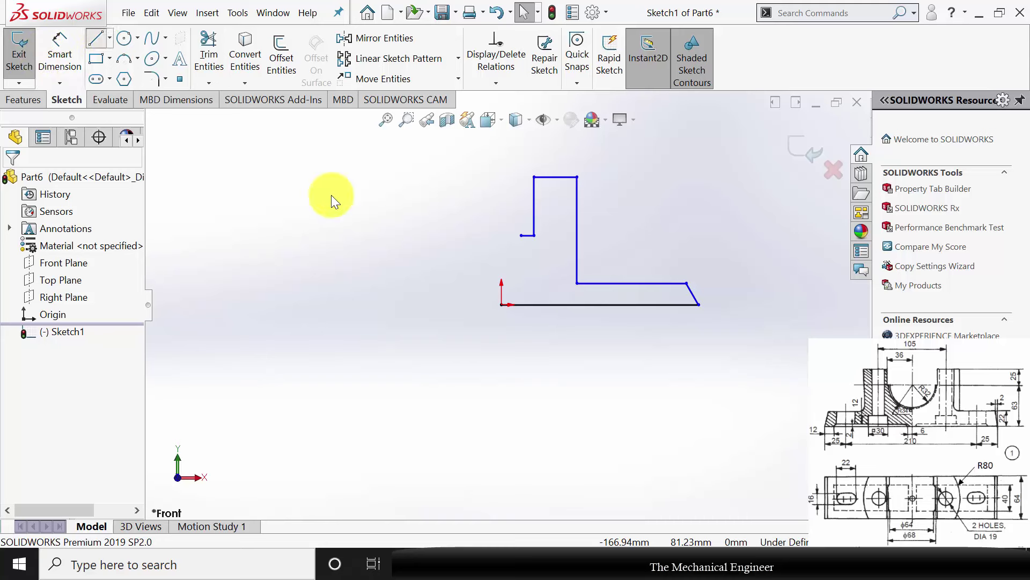
click(502, 305)
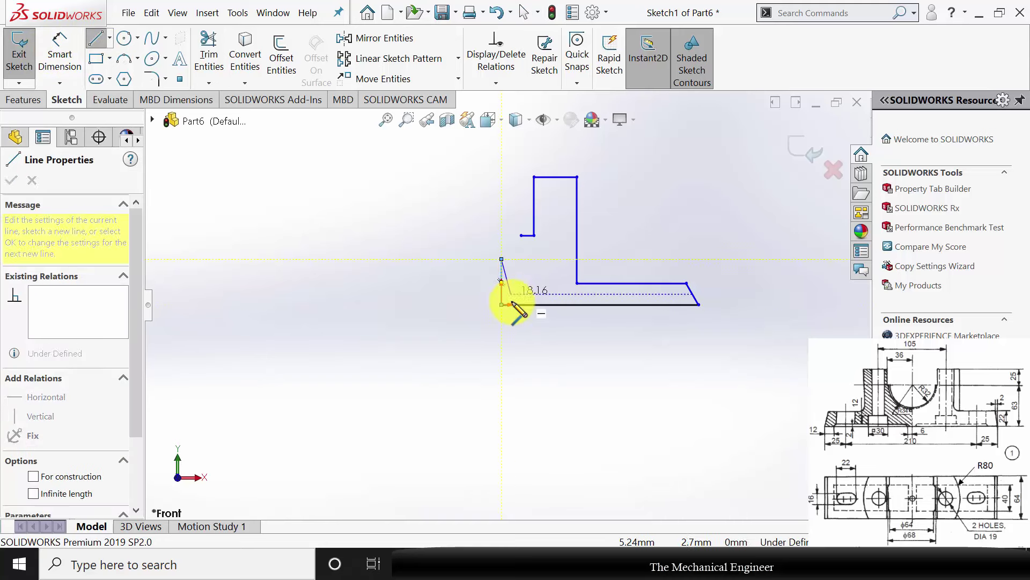
key(Escape)
key(Escape)
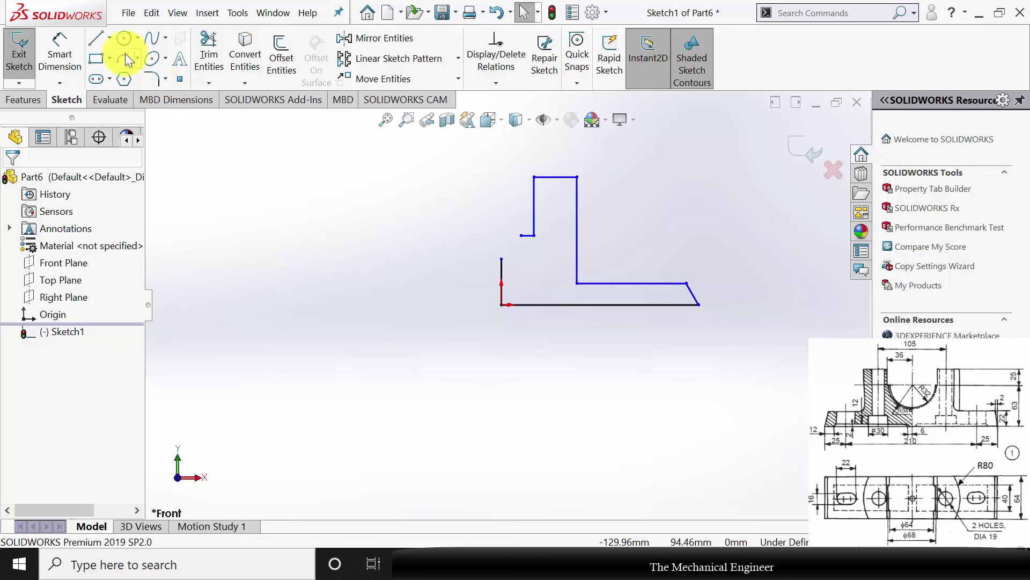
Step: Close the profile with a concave three-point arc from the short ledge's free end to the top of the vertical line at the origin
click(125, 58)
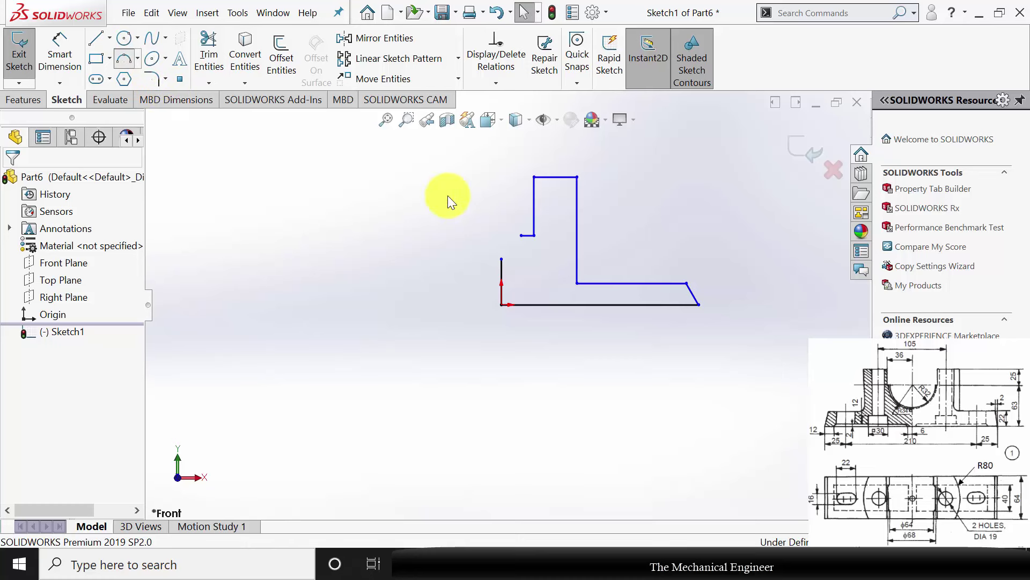
click(522, 236)
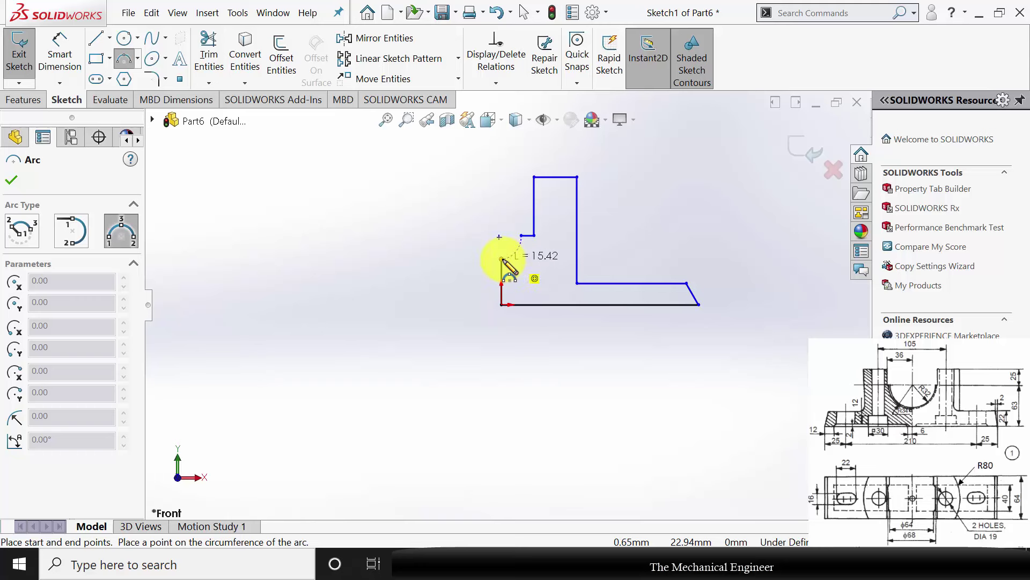
click(502, 259)
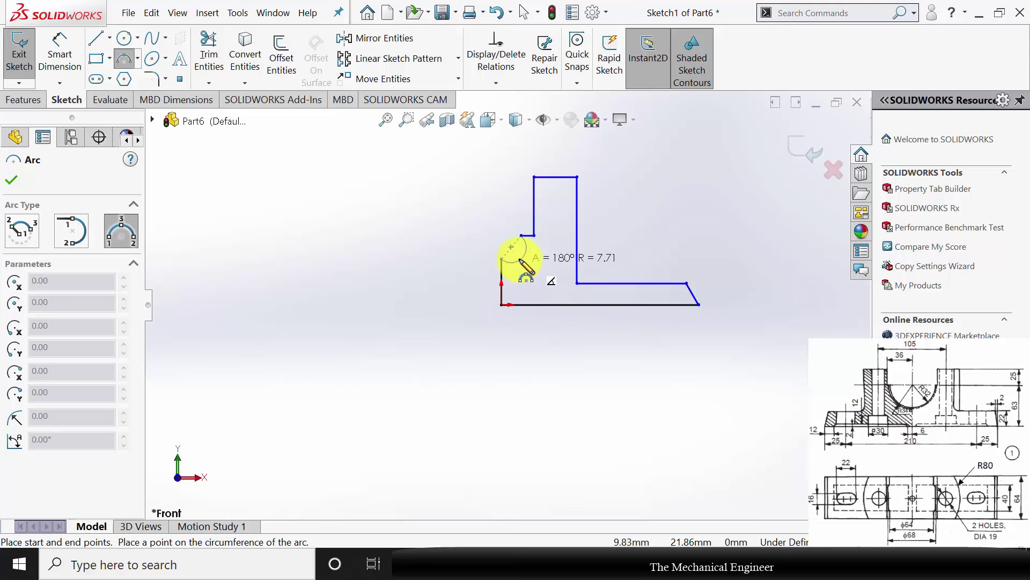
click(519, 261)
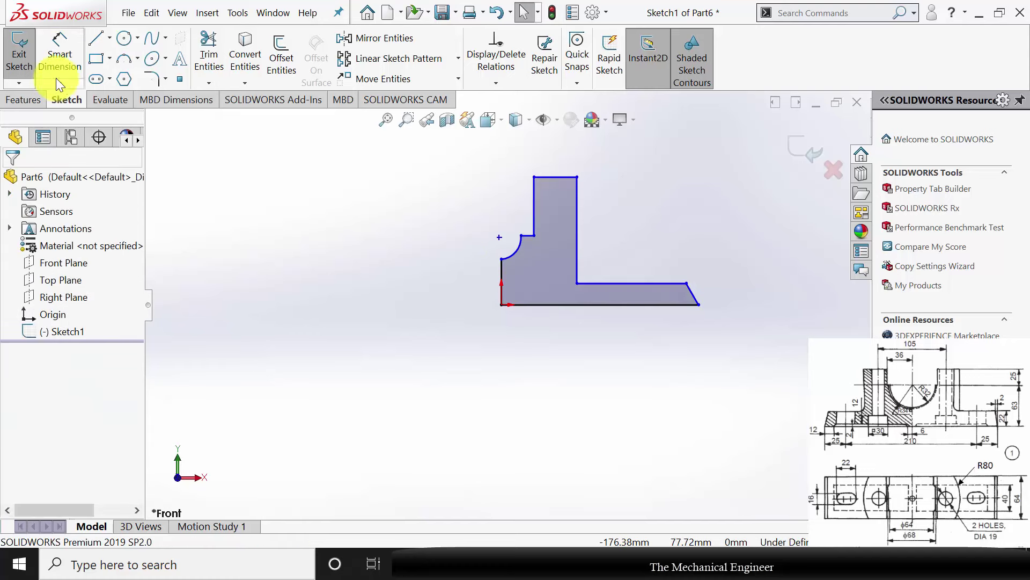
Step: Dimension the horizontal base line to 130 mm, calculated as half of 210+50
click(59, 54)
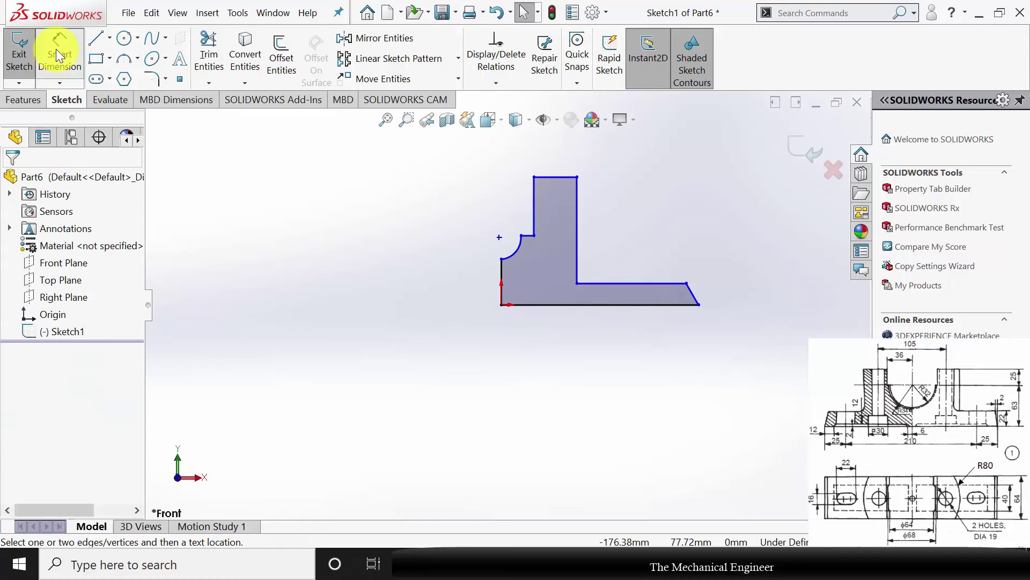
click(593, 305)
click(592, 356)
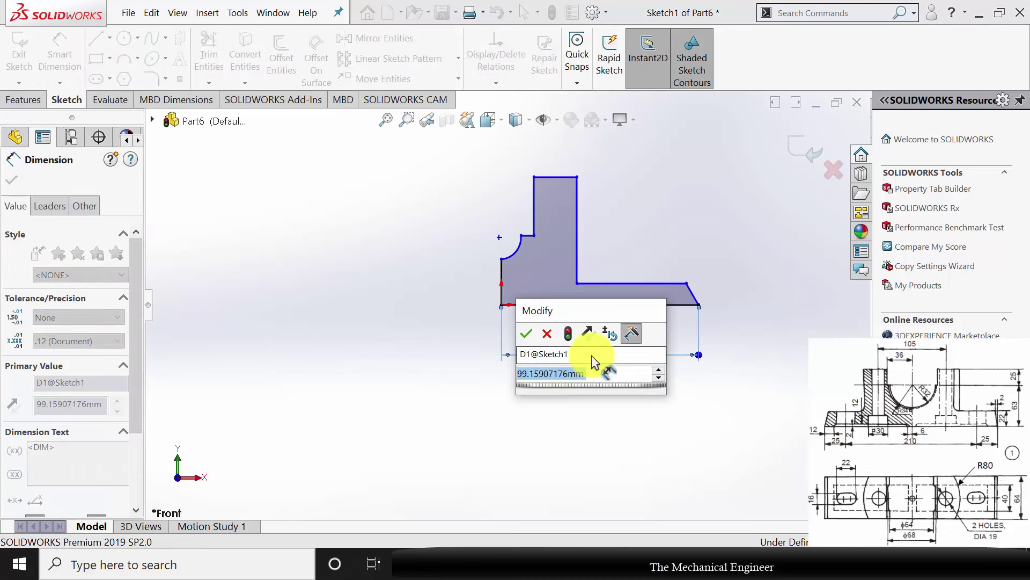
text((210+)
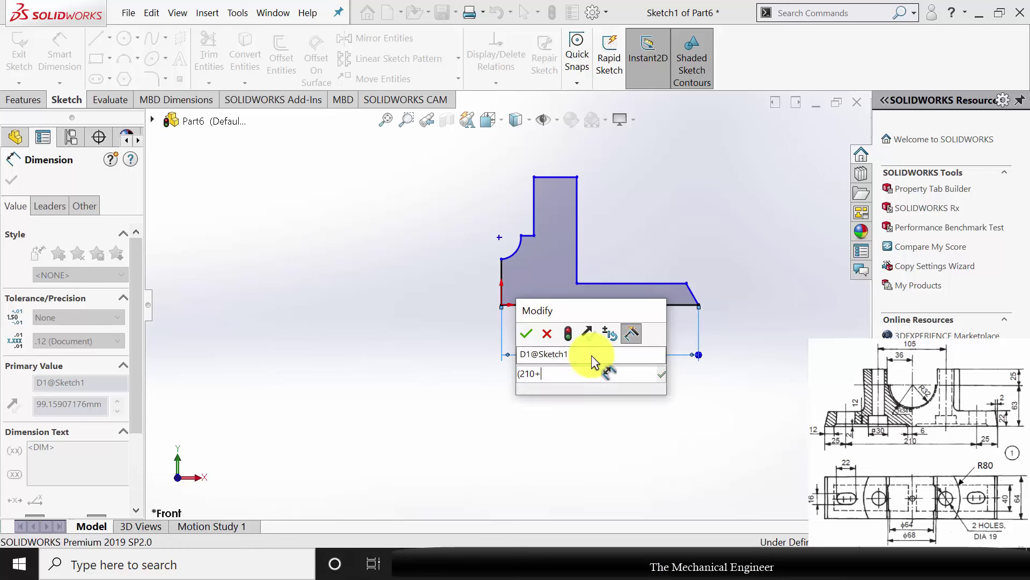
text(50)/)
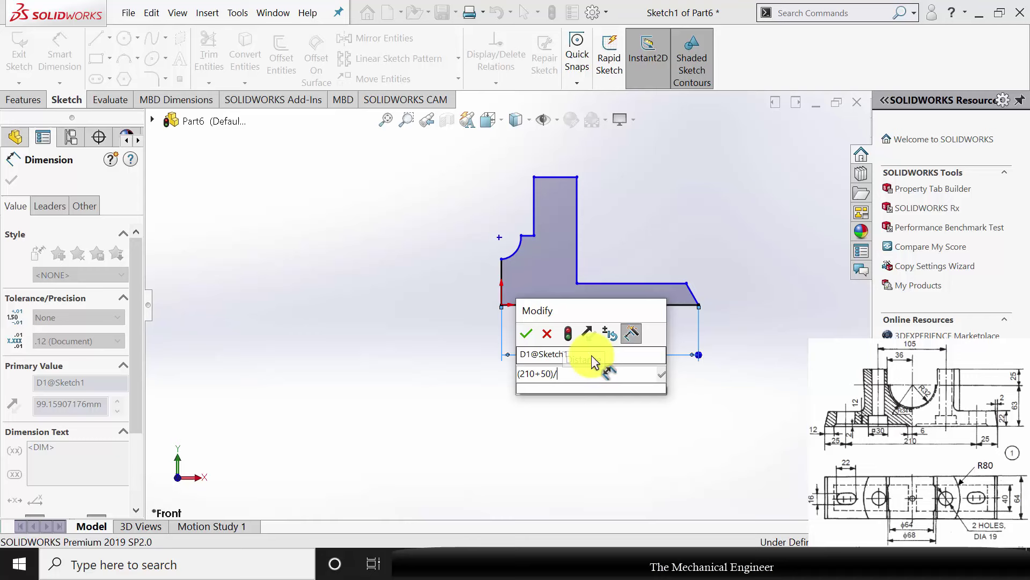
key(Return)
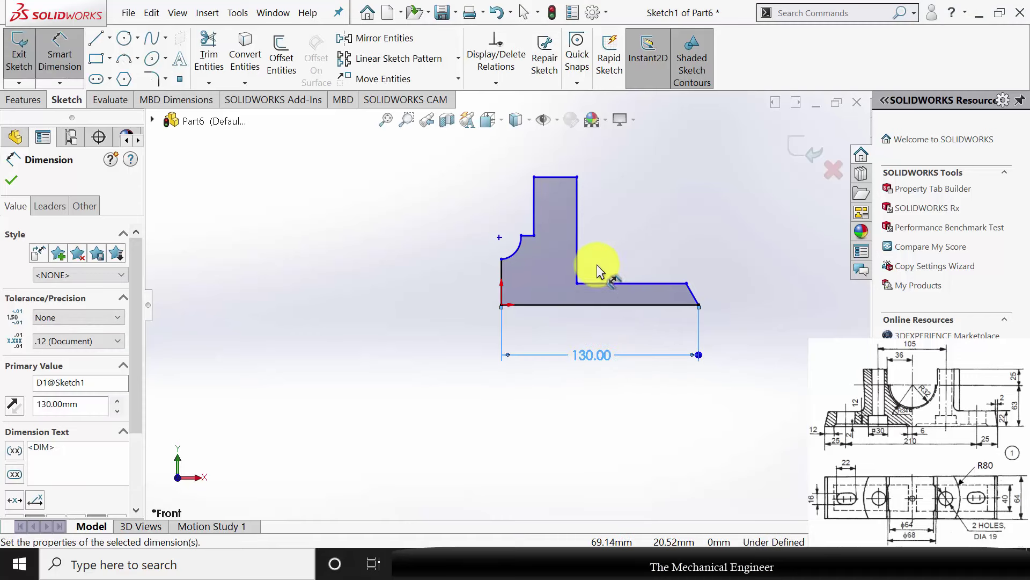
Step: Dimension the base flange's thickness between its upper edge and the base line to 22 mm
click(617, 284)
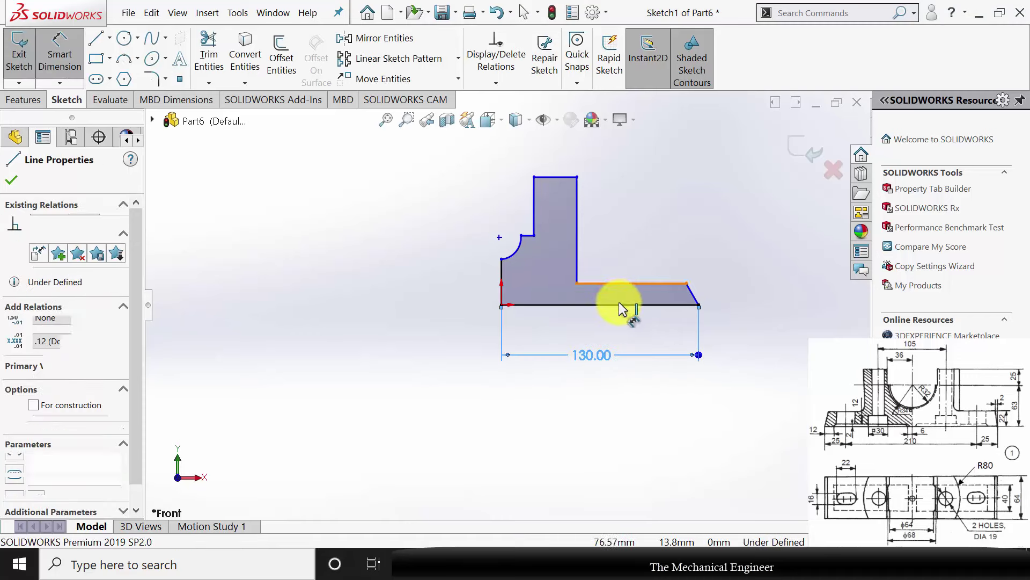
click(612, 305)
click(743, 296)
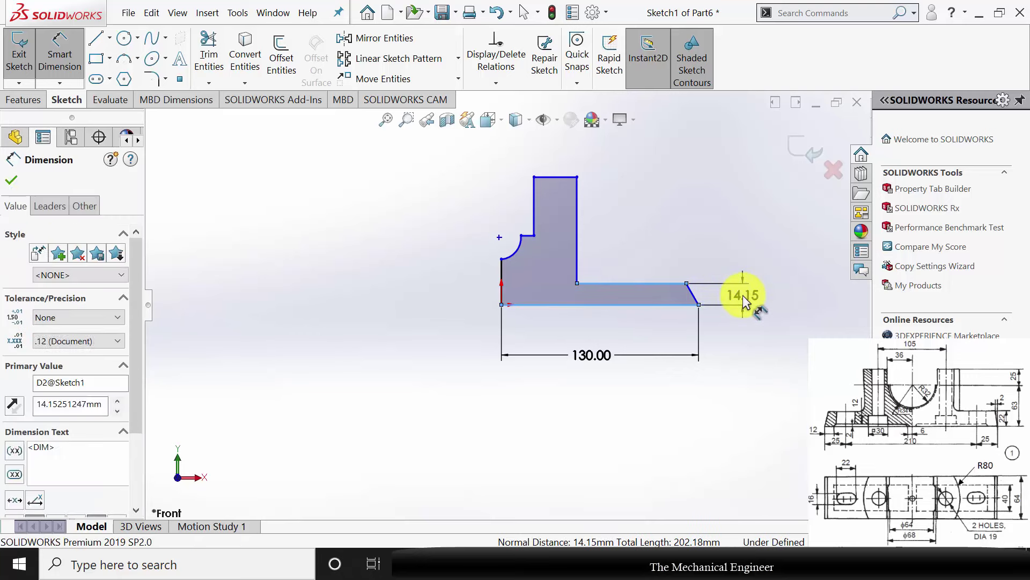
text(22)
key(Return)
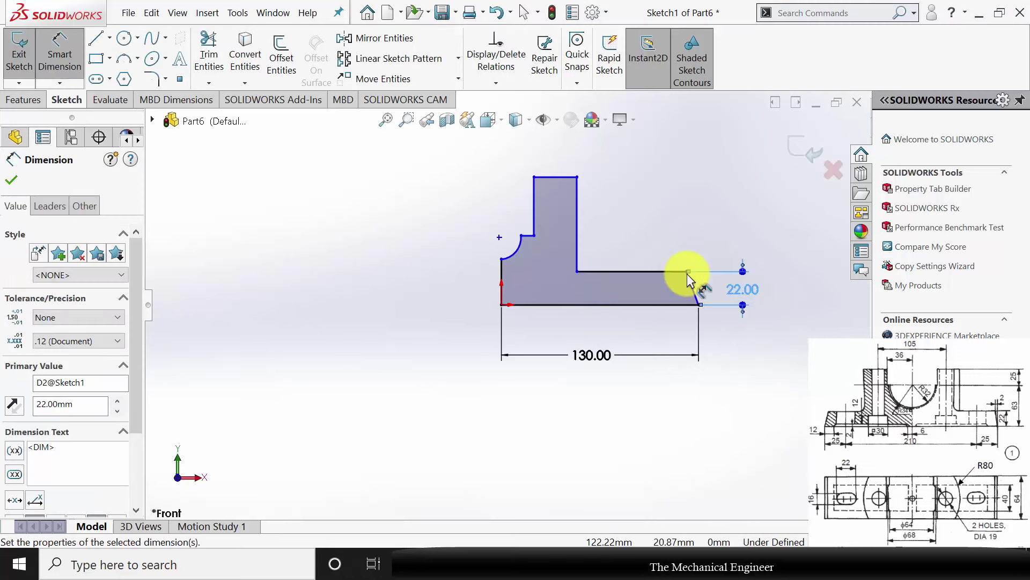
Step: Dimension the horizontal offset between the two endpoints of the slanted end line to 2 mm
click(701, 306)
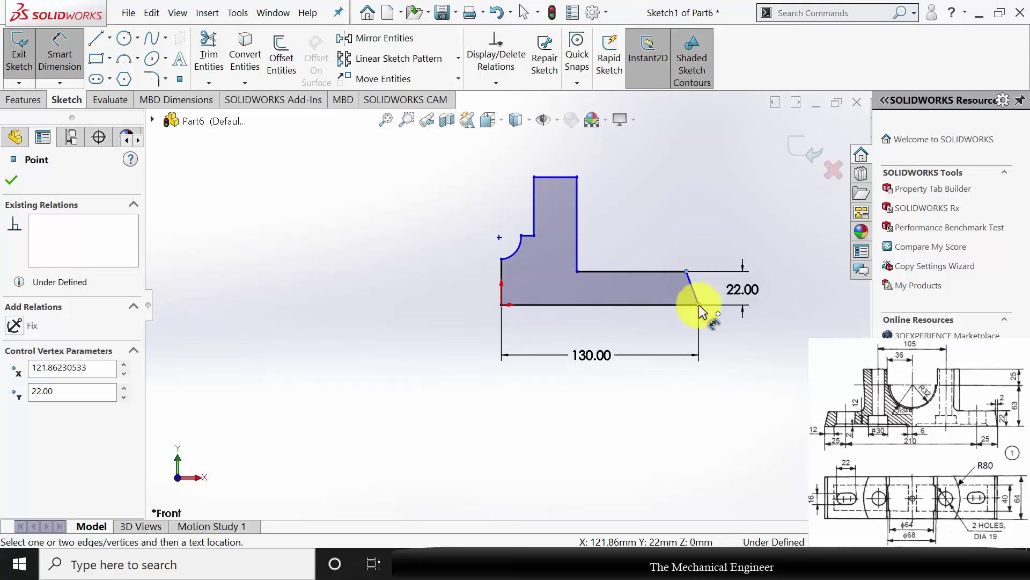
click(687, 271)
click(699, 231)
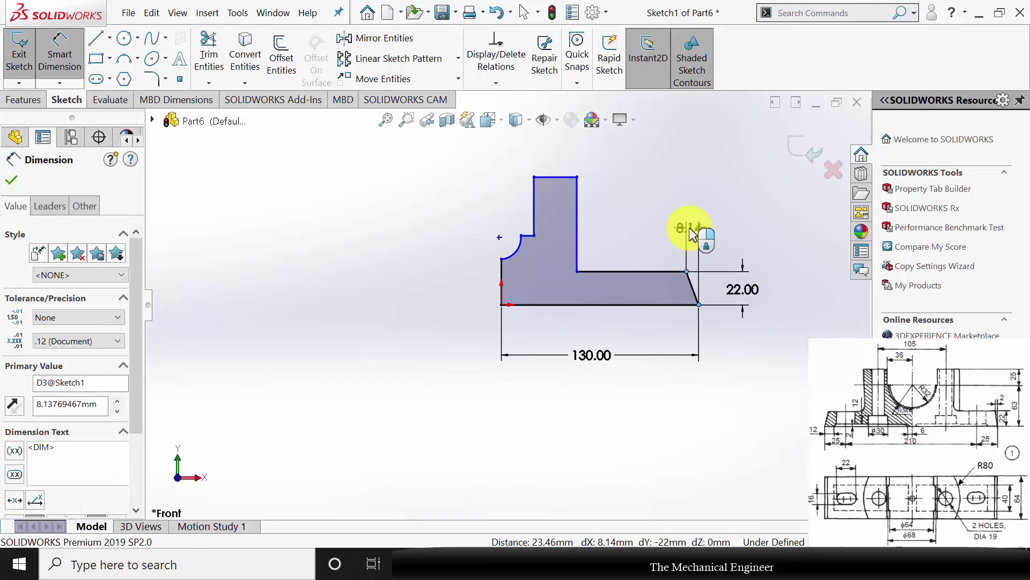
text(2)
key(Return)
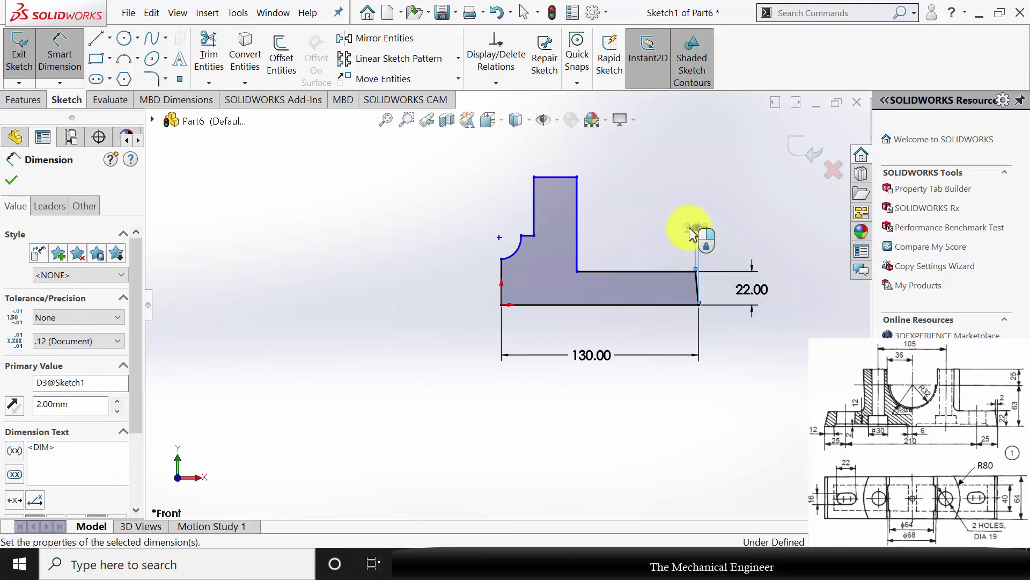
click(693, 230)
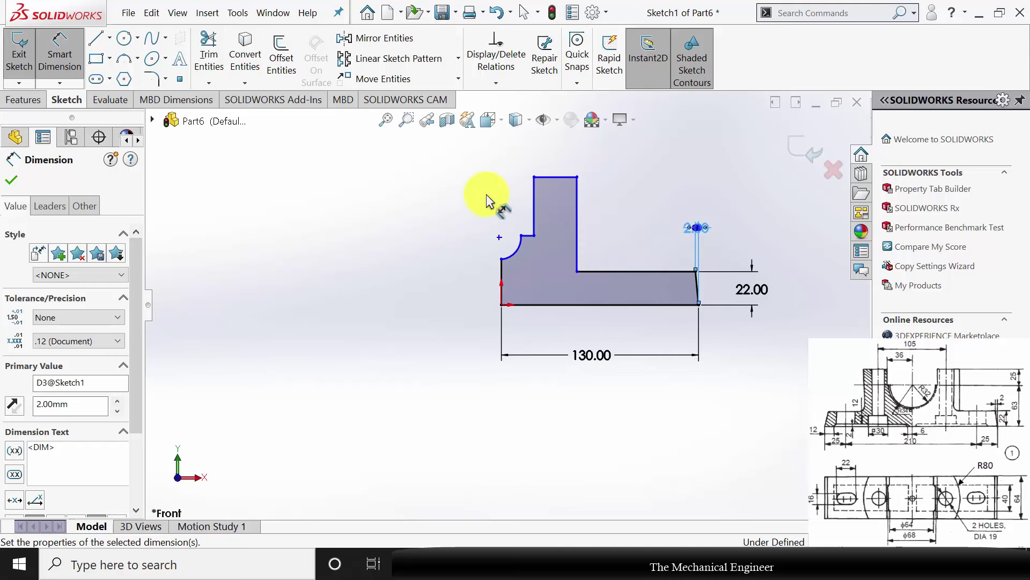
Step: Dimension the upright's short inner vertical edge above the ledge to 25 mm
click(535, 201)
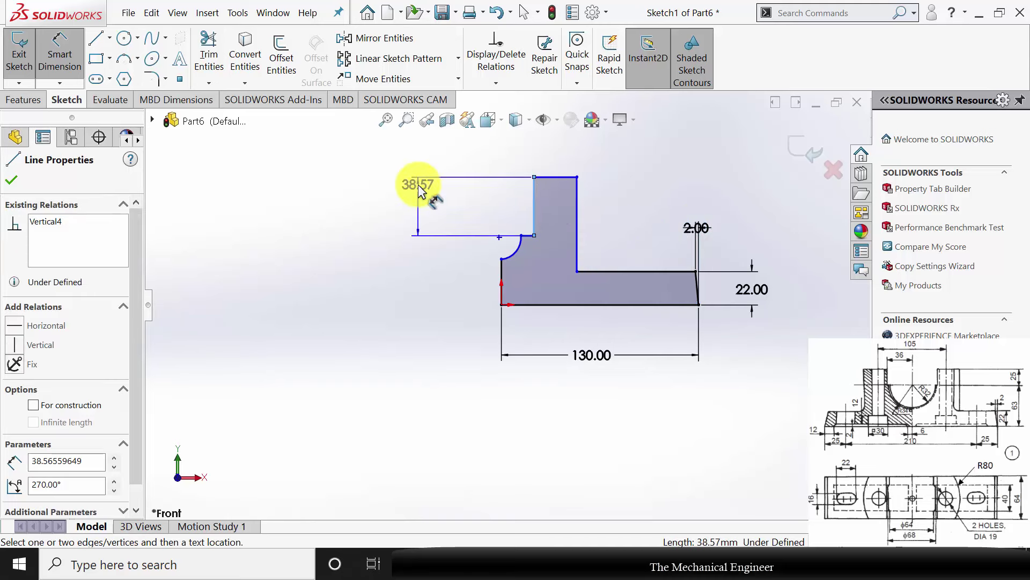
click(418, 184)
text(25)
key(Return)
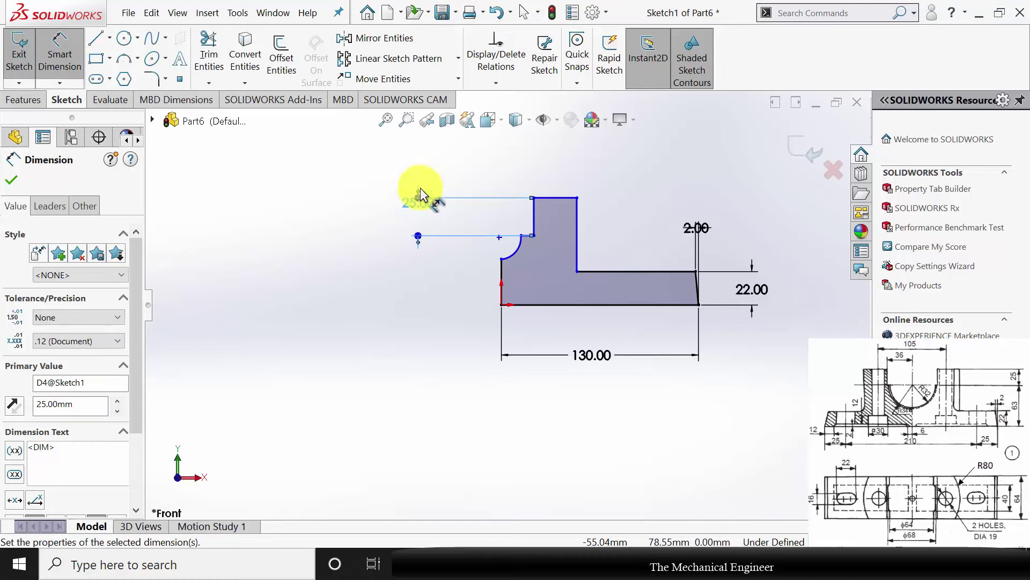
Step: Dimension the height of the short ledge above the base line to 63 mm
click(558, 305)
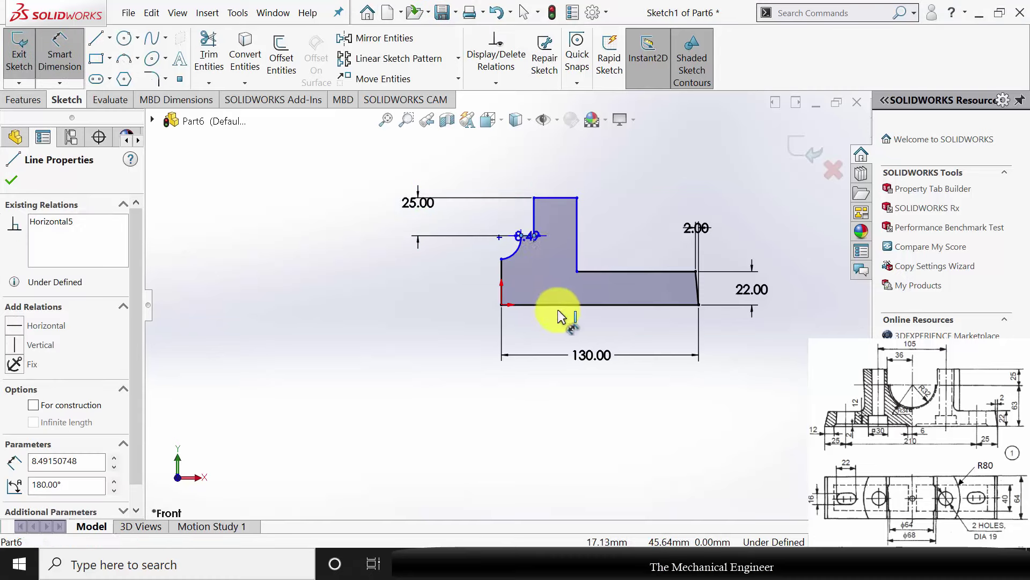
click(437, 274)
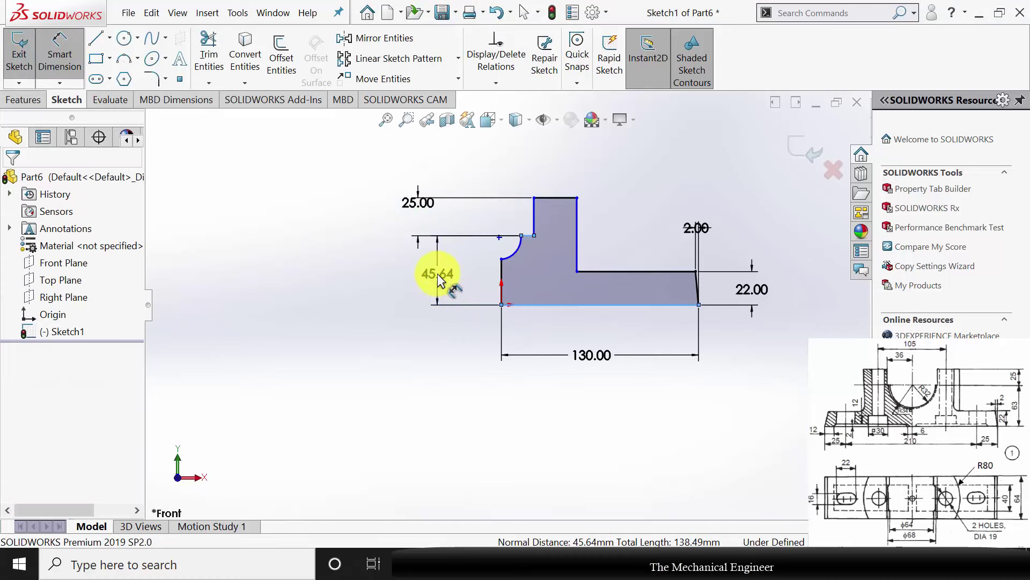
text(63)
key(Return)
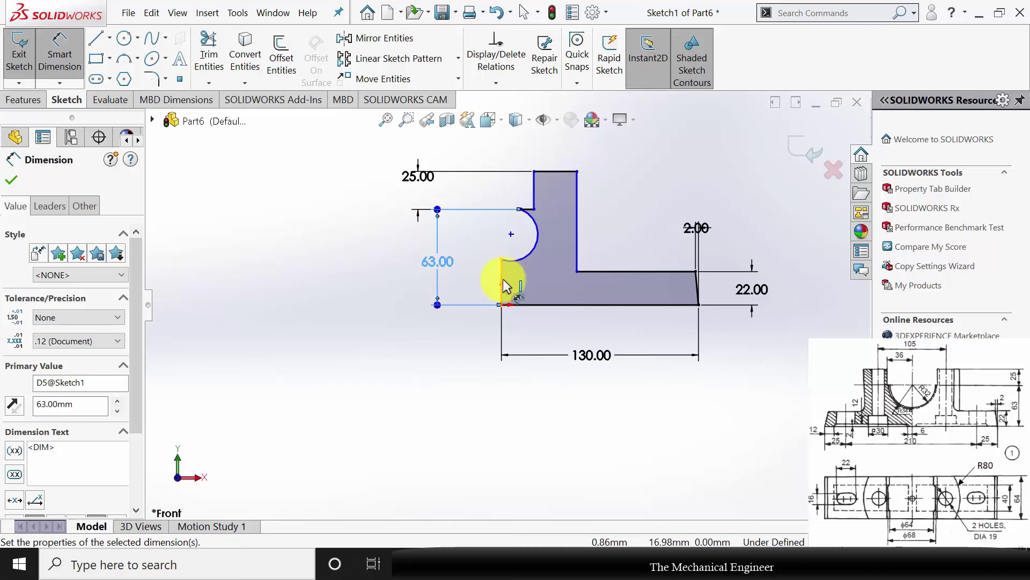
Step: Dimension the horizontal distance from the profile's short vertical edge at the origin to the upright's outer vertical edge to 80 mm
click(504, 285)
click(576, 223)
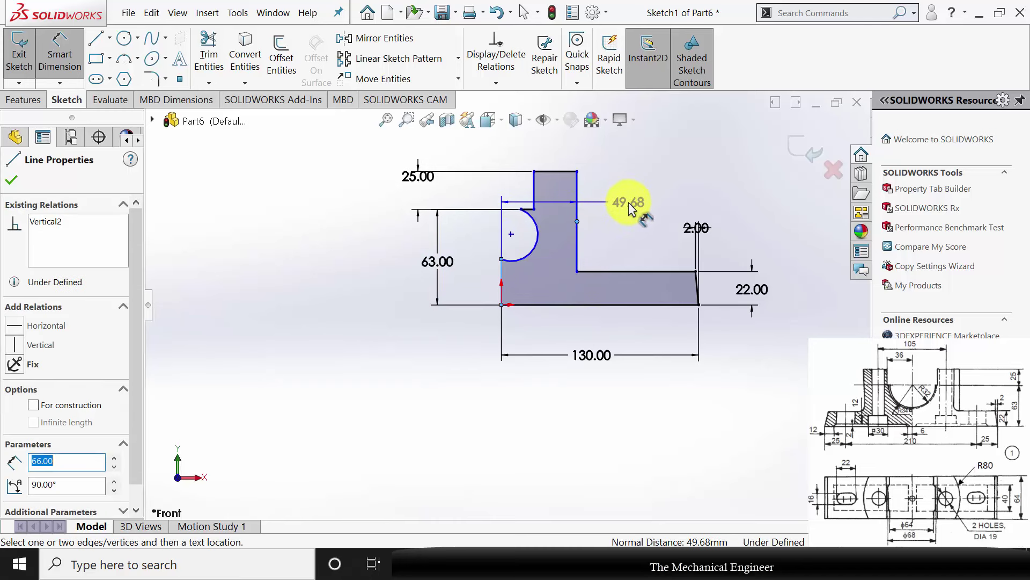
click(629, 202)
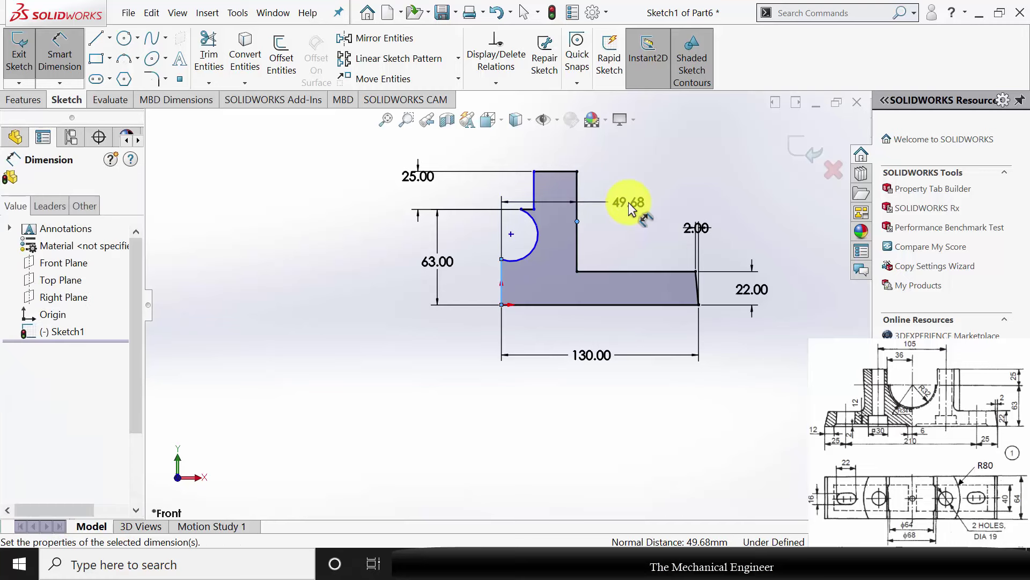
text(80)
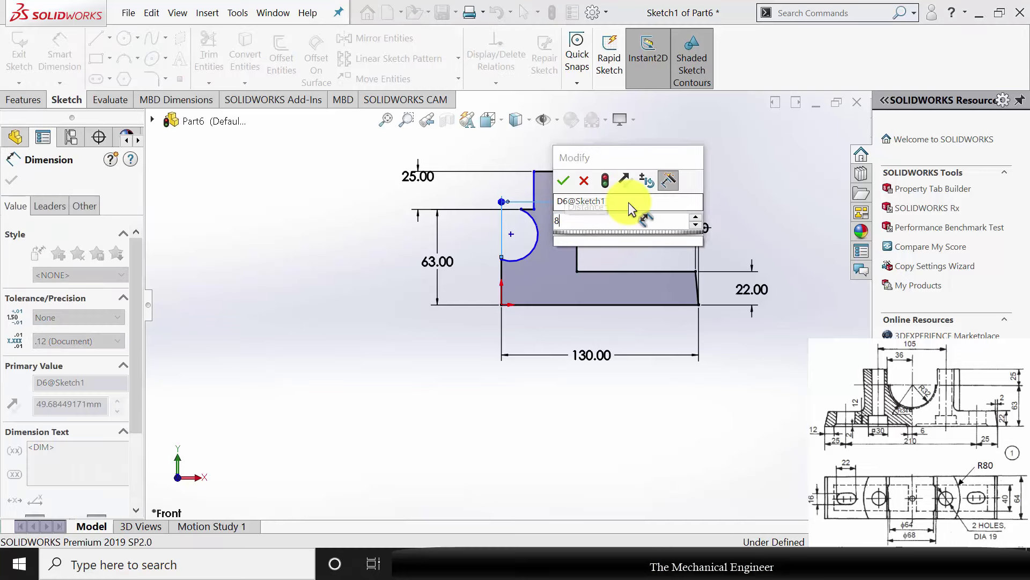
key(Return)
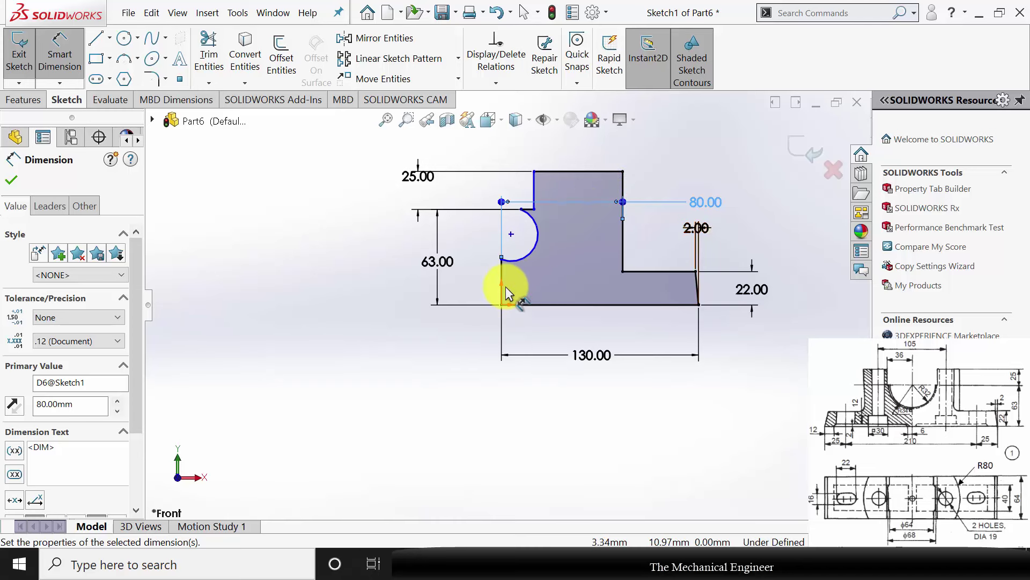
Step: Dimension the horizontal distance from the vertical edge at the origin to the upright's short inner vertical edge to 36 mm
click(534, 192)
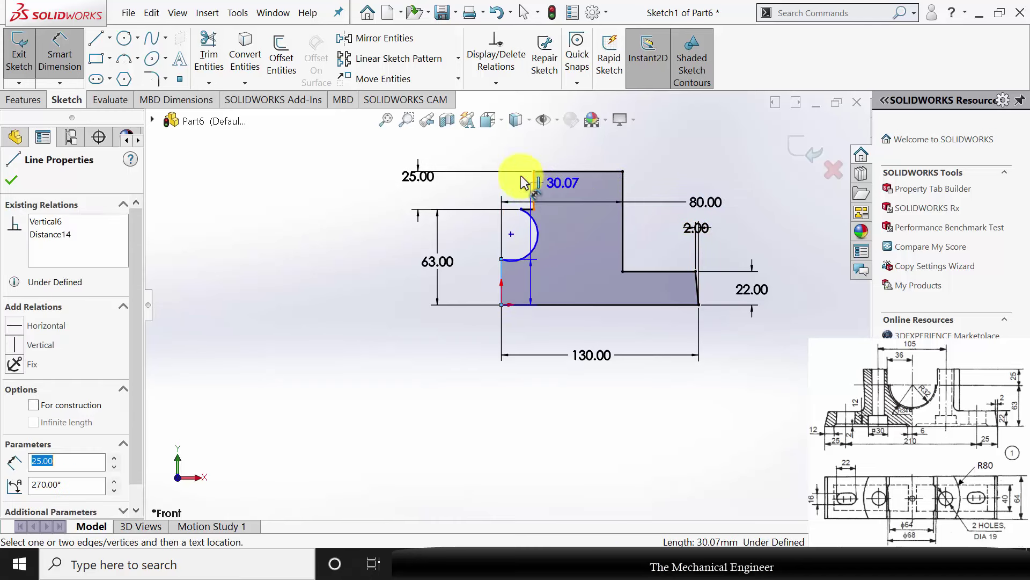
click(506, 156)
text(36)
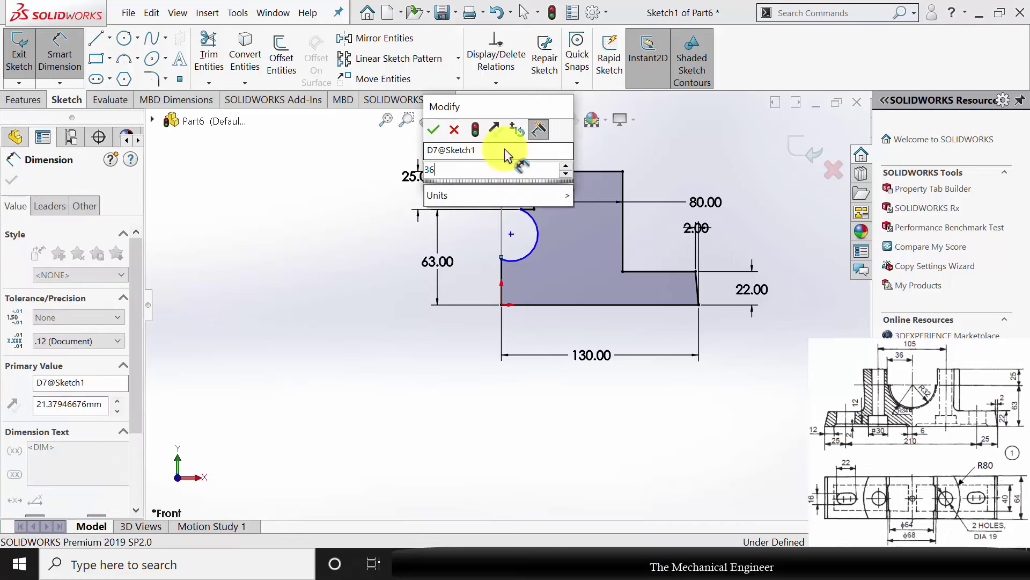
key(Return)
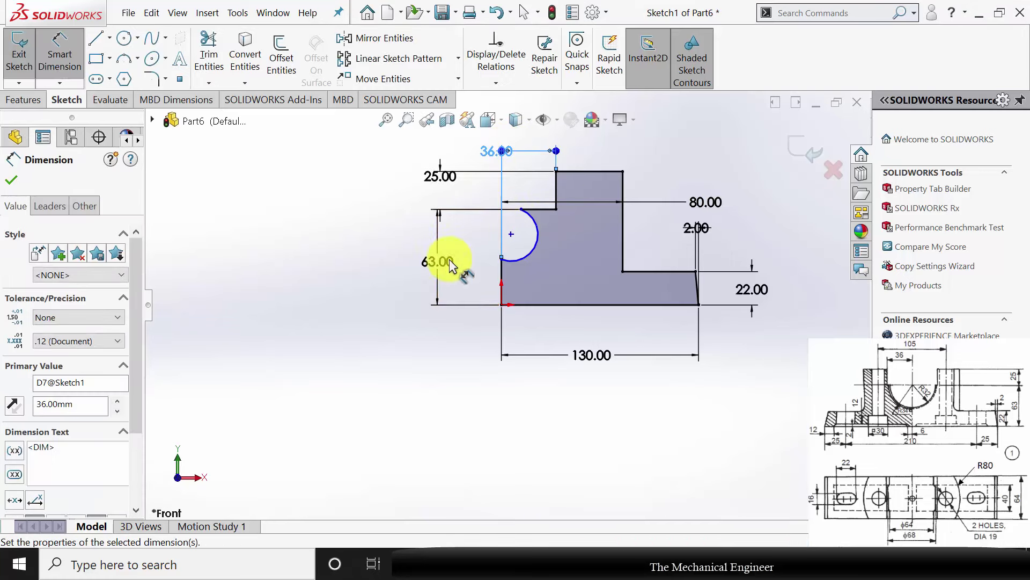
Step: Dimension the radius of the concave bearing arc to 32 mm
click(529, 253)
click(468, 227)
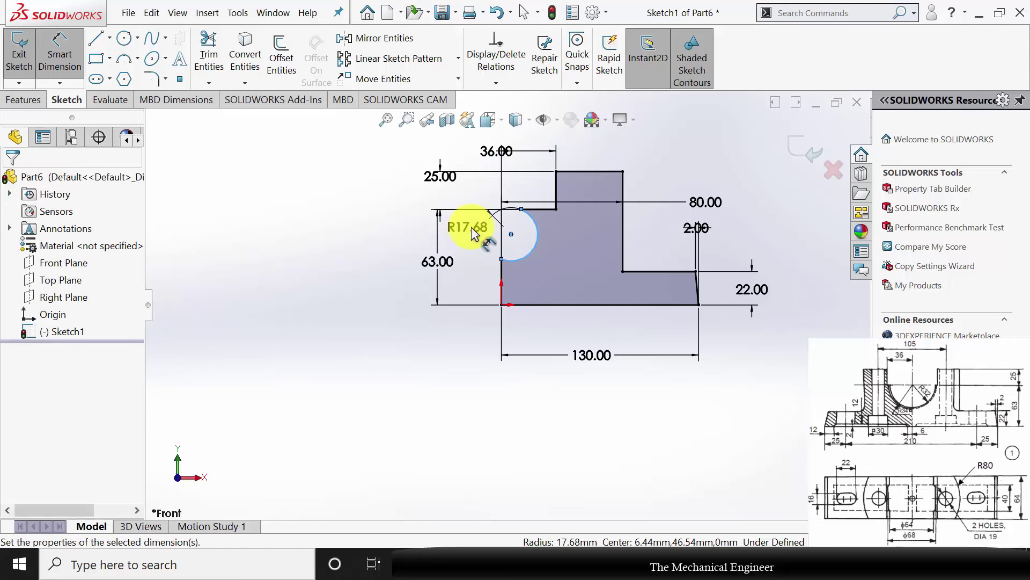
text(32)
key(Return)
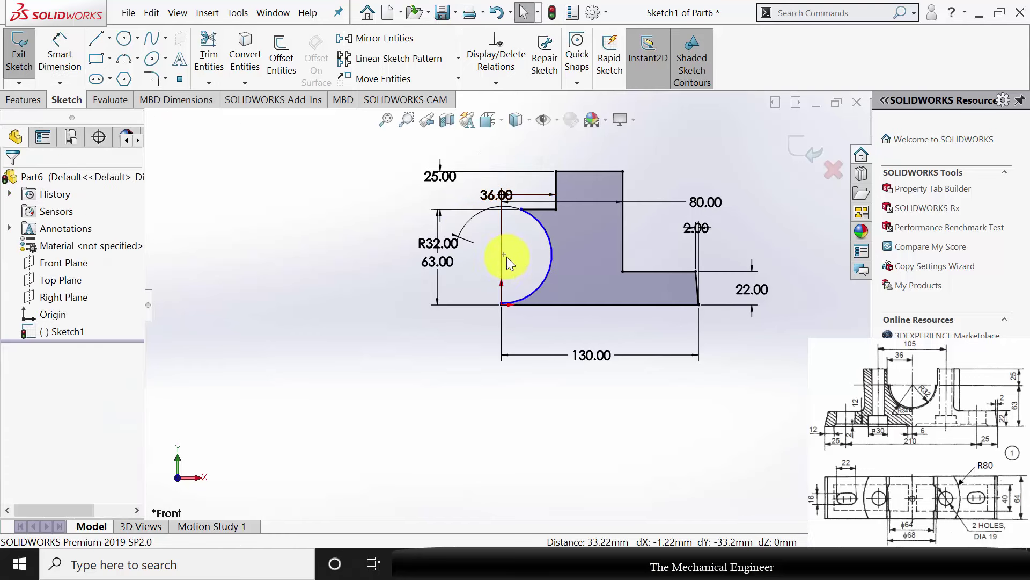
Step: Add a Vertical relation between the bearing arc's centre point and the sketch origin
click(505, 255)
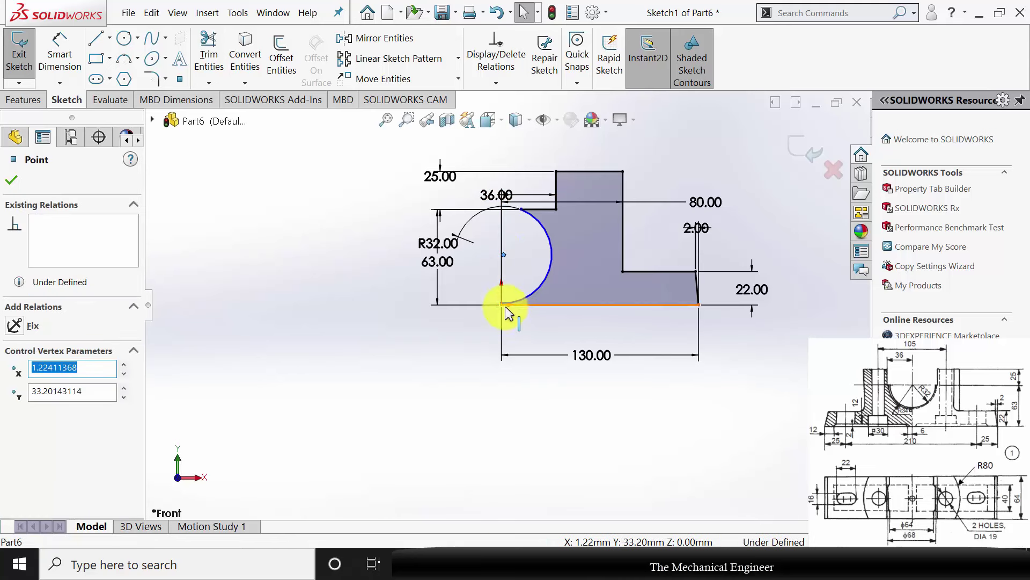
ctrl+click(502, 305)
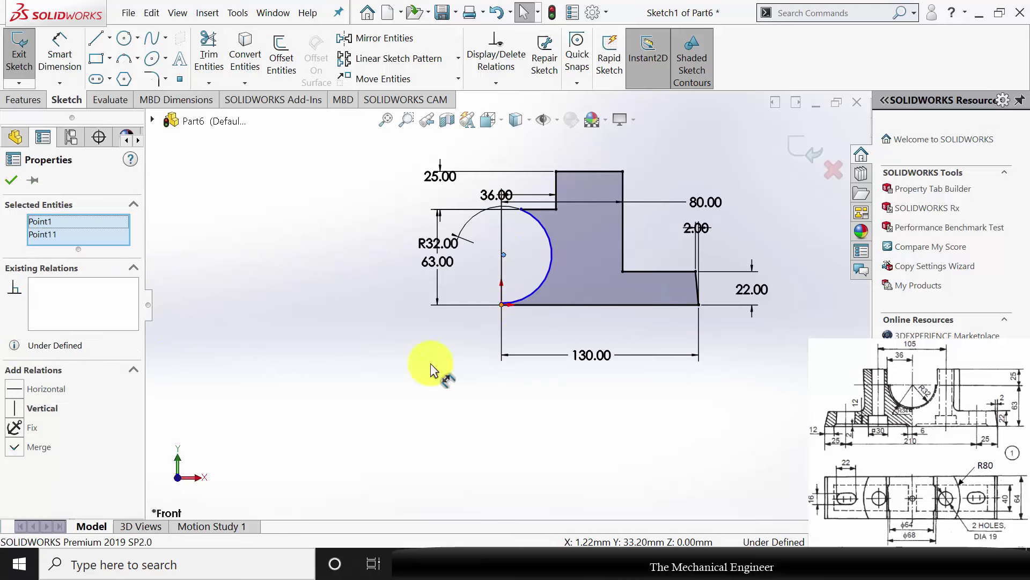
click(13, 409)
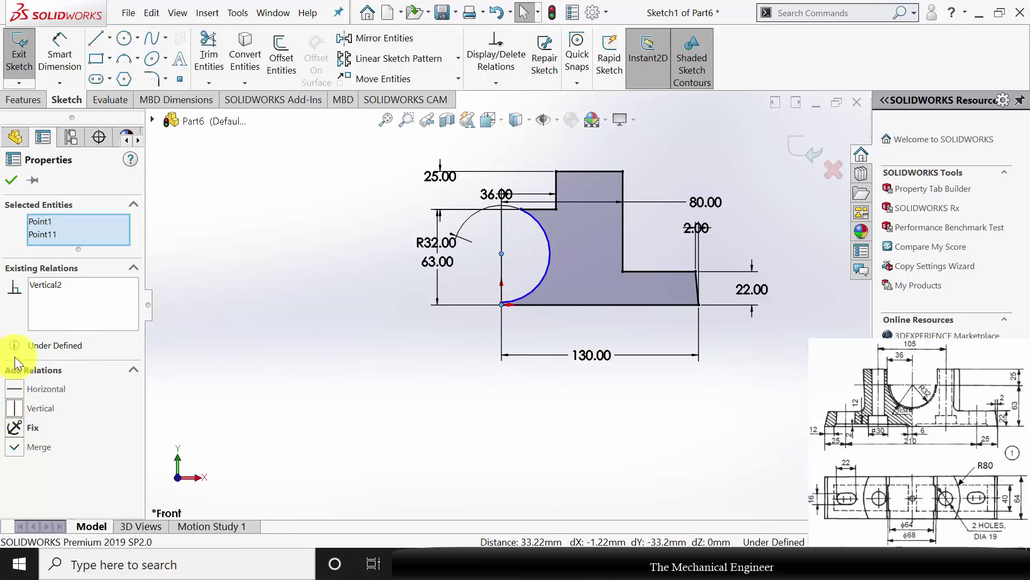
click(16, 179)
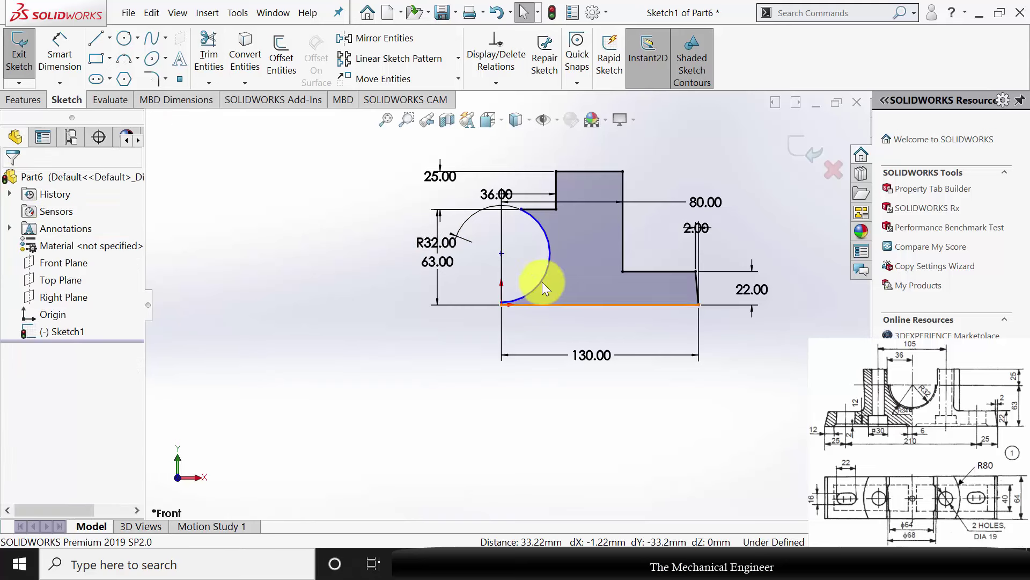
Step: Add a Horizontal relation between the arc's centre point and the arc's upper endpoint at the ledge
click(502, 256)
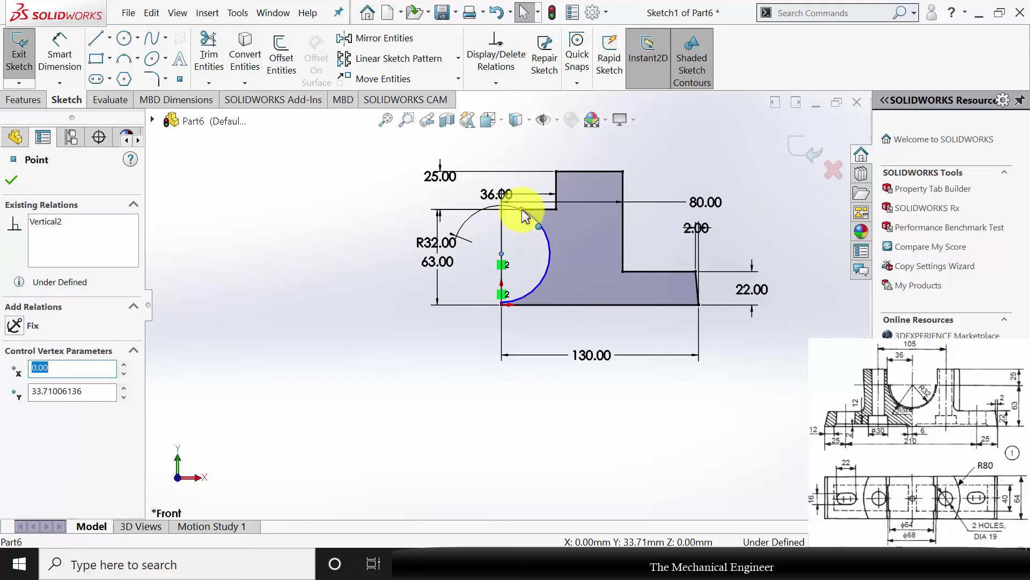
ctrl+click(524, 216)
click(19, 387)
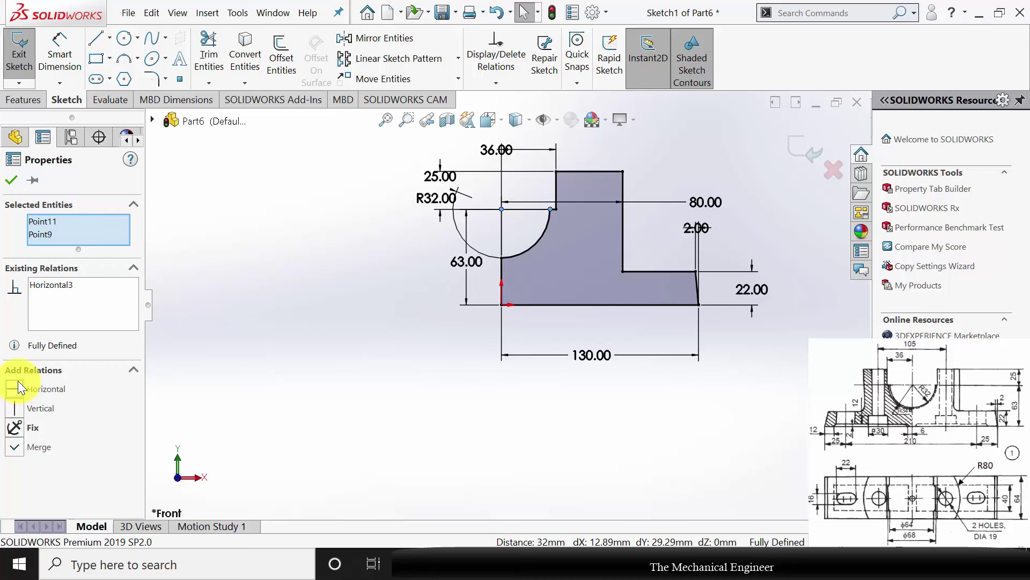
click(10, 180)
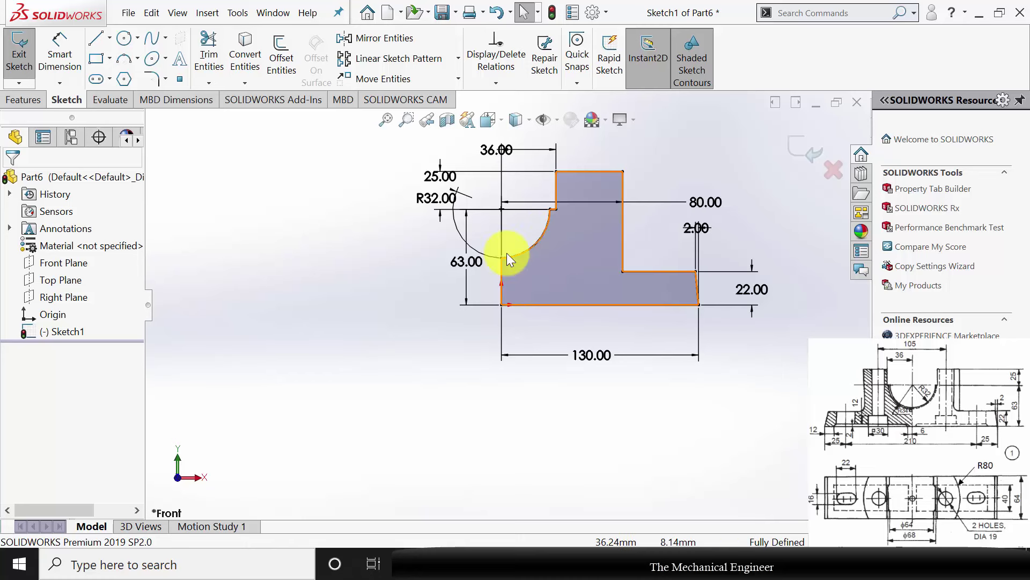
Step: Extrude the half profile as a boss with the Mid Plane end condition and a depth of 64 mm
click(32, 99)
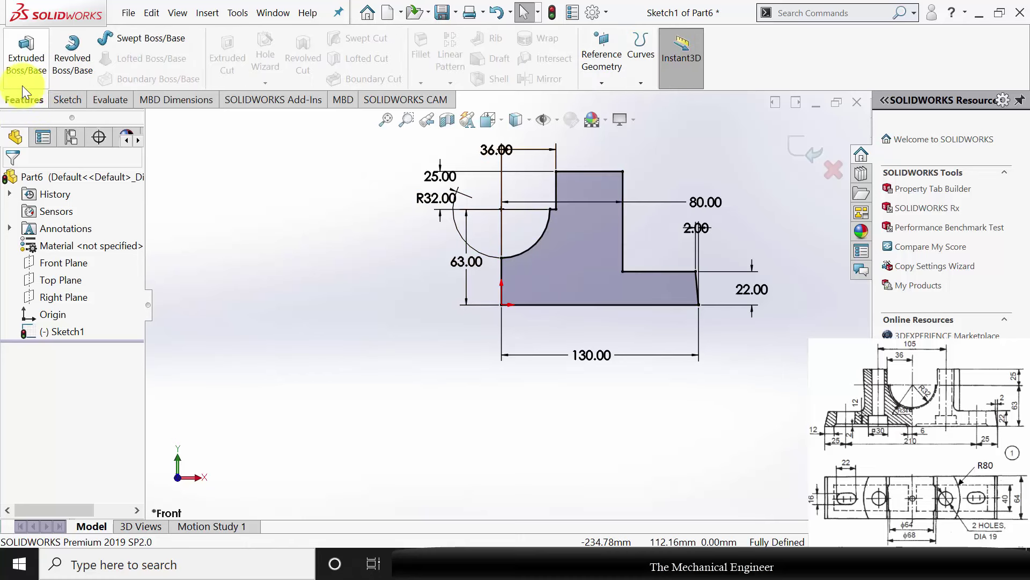
click(28, 63)
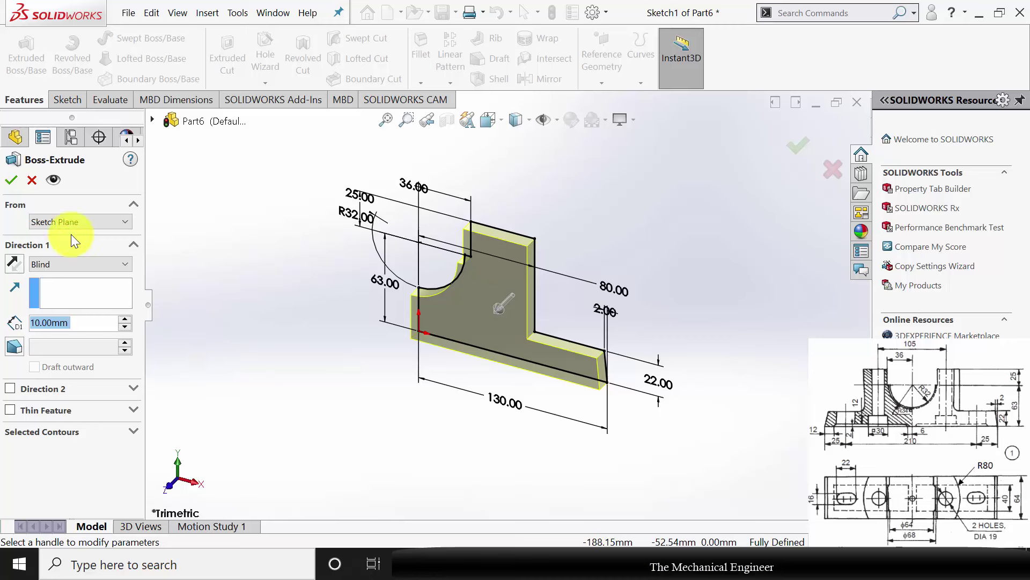
click(79, 264)
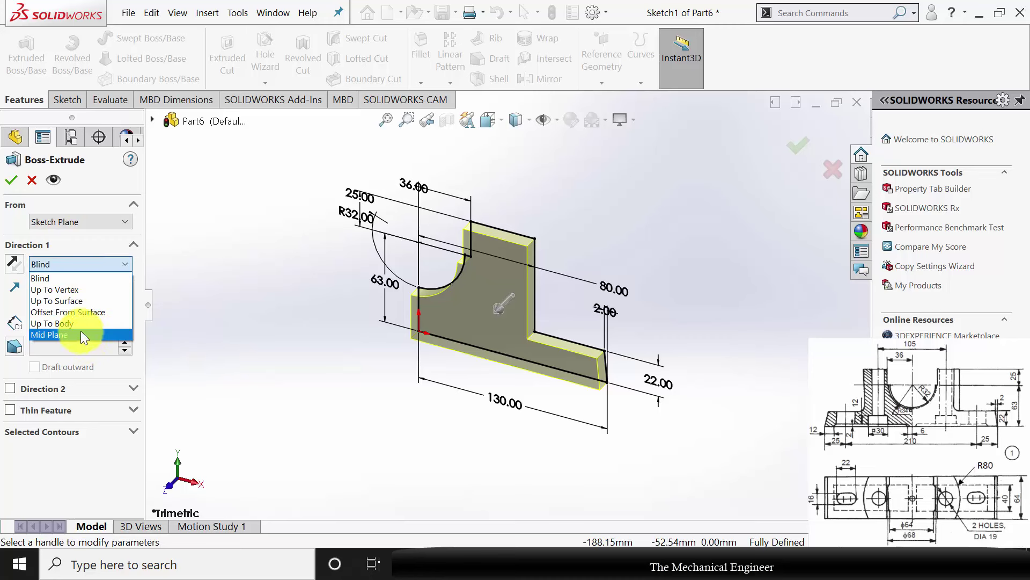
click(81, 331)
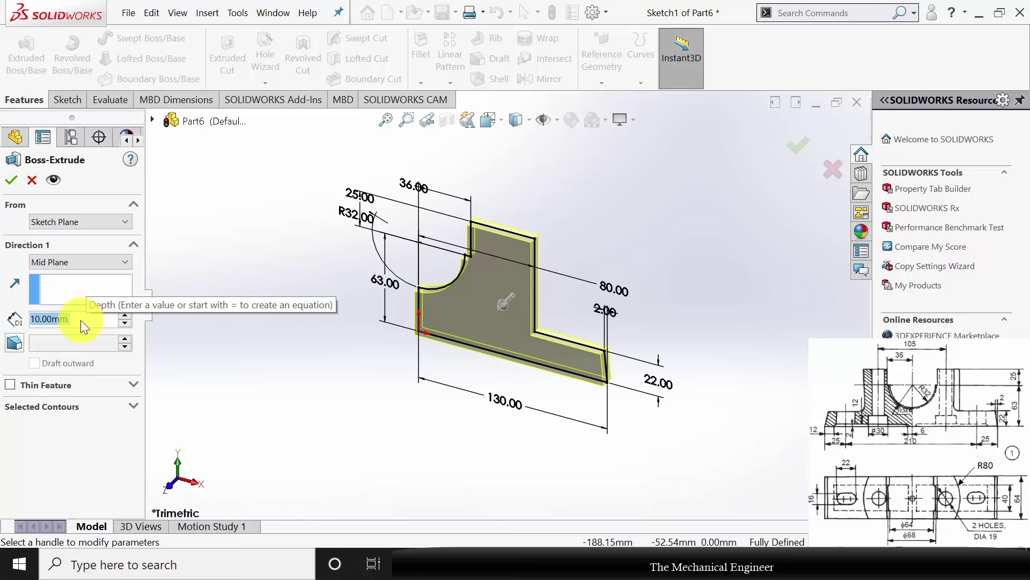
text(64)
key(Return)
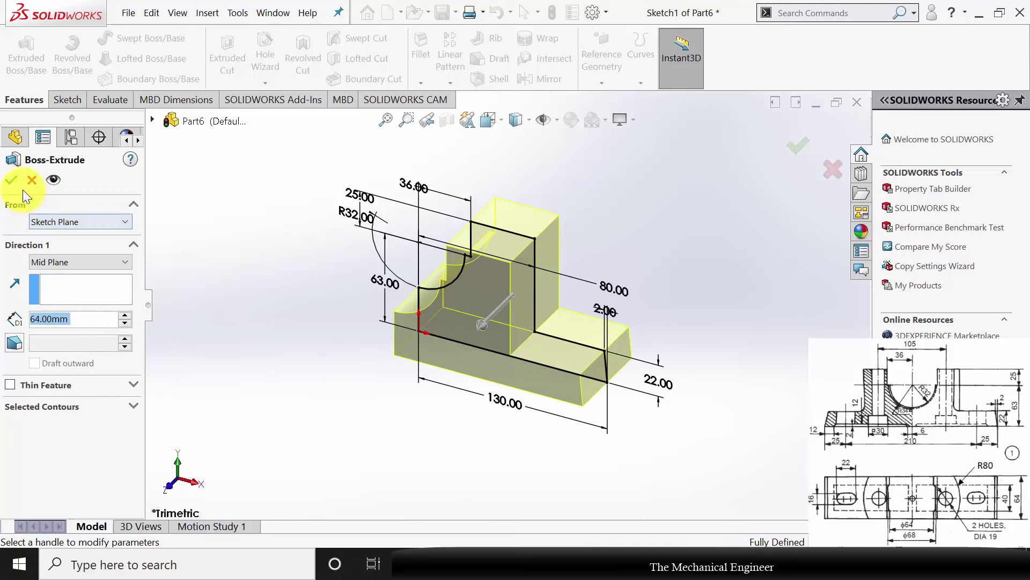
click(12, 181)
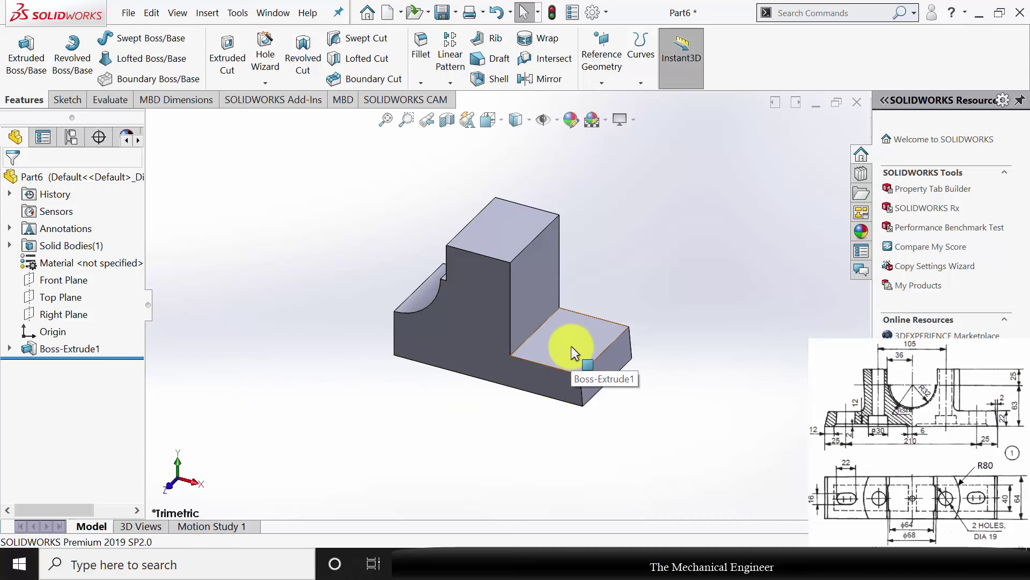
Step: Start a sketch on the body's bottom face and draw a centre rectangle about 40 mm high inside it
middle_drag(498, 446, 519, 221)
click(539, 296)
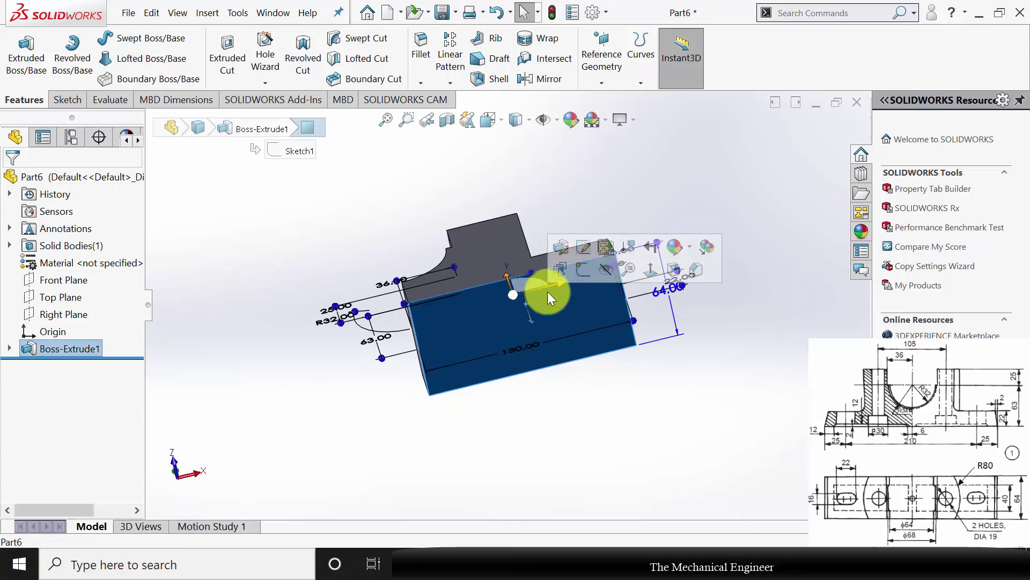
click(586, 274)
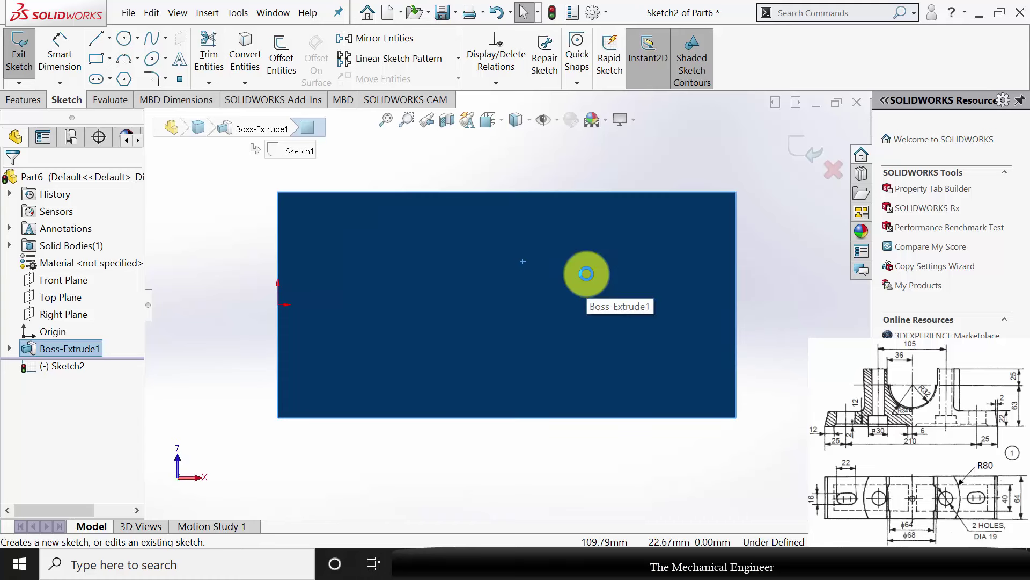
click(110, 59)
click(118, 98)
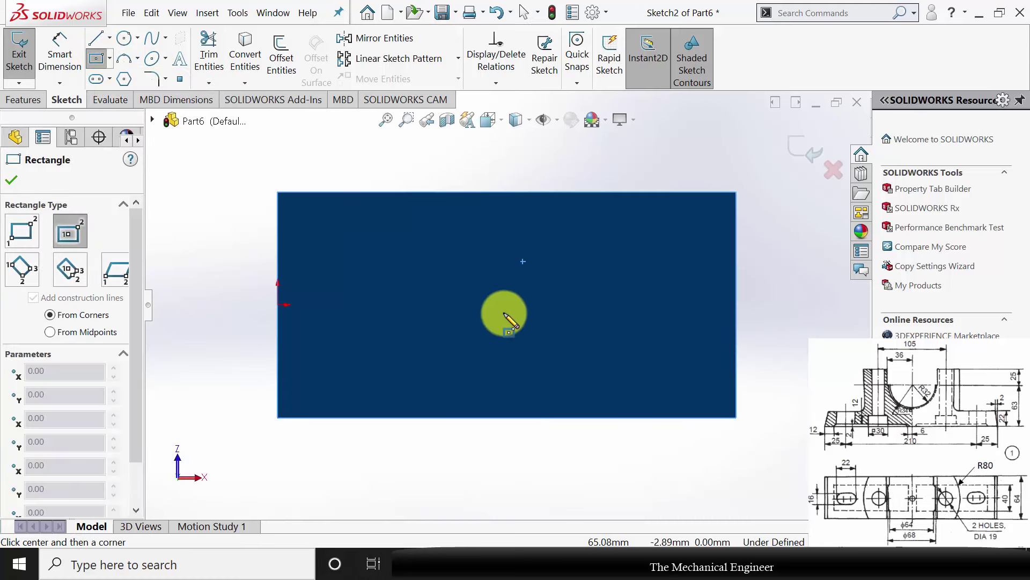
drag(504, 313, 655, 242)
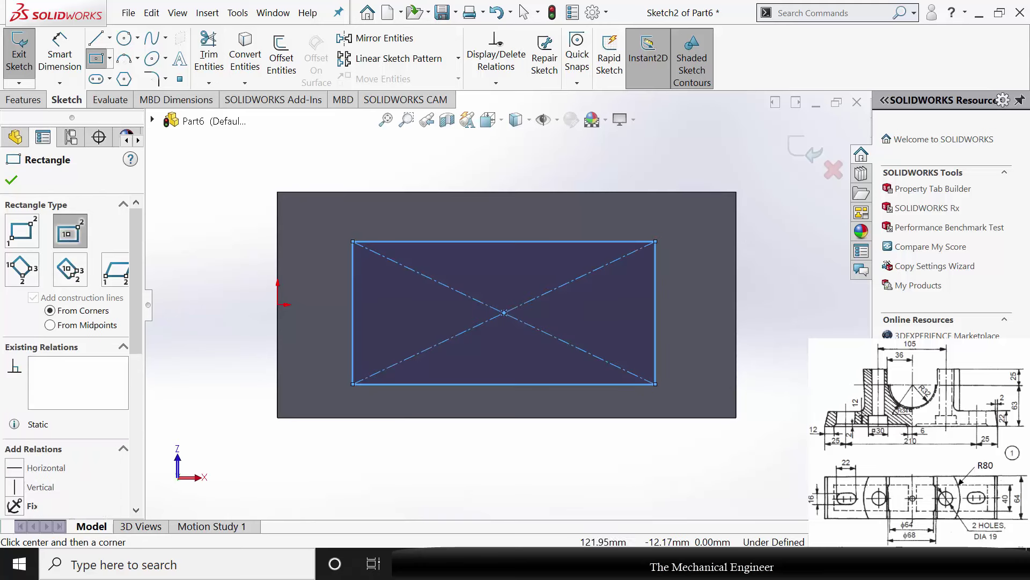
click(12, 180)
Step: Dimension the gap between the bottom face's short edge at the origin and the rectangle's nearest side to 6 mm
click(61, 59)
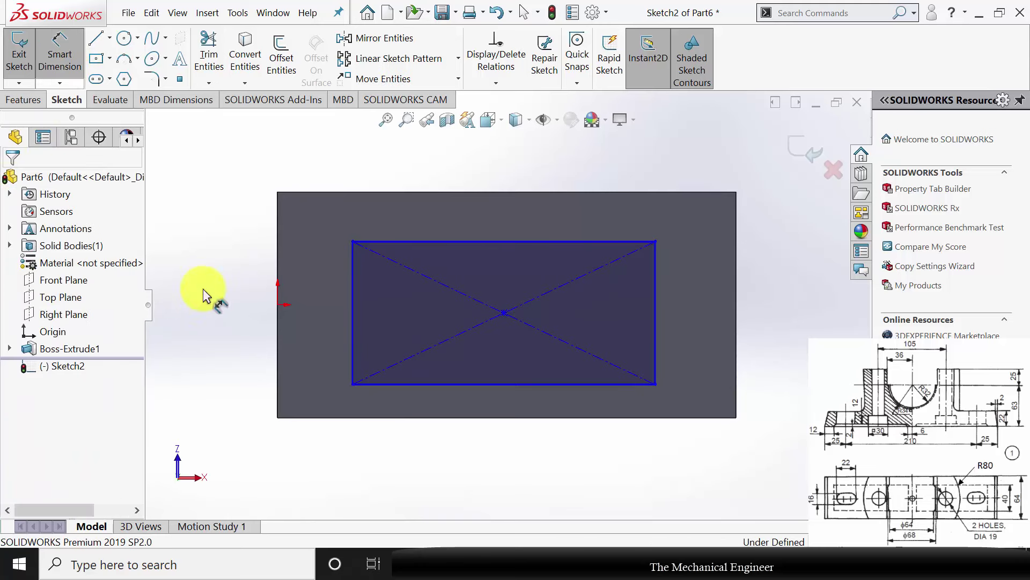
click(277, 270)
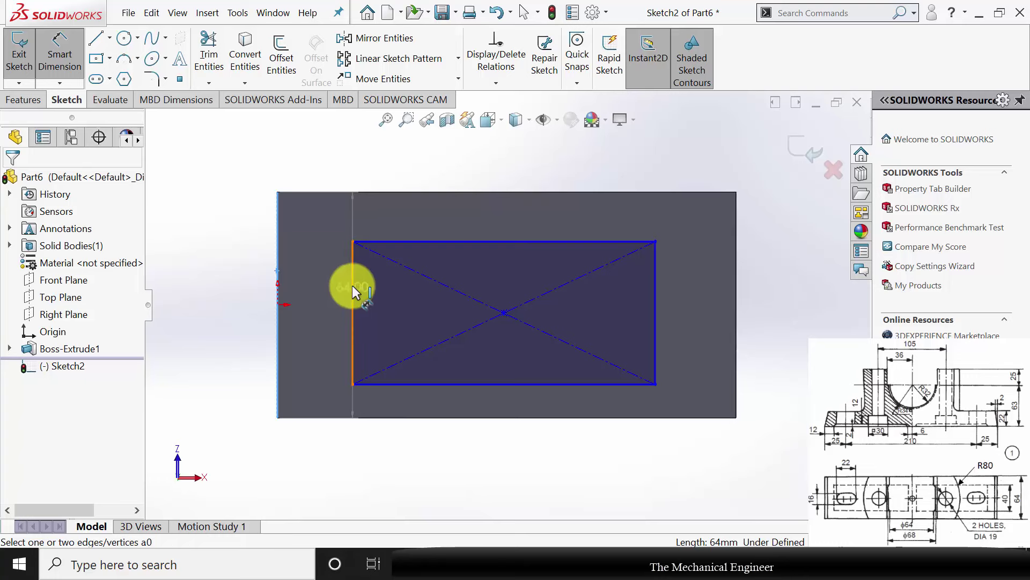
click(352, 285)
click(256, 261)
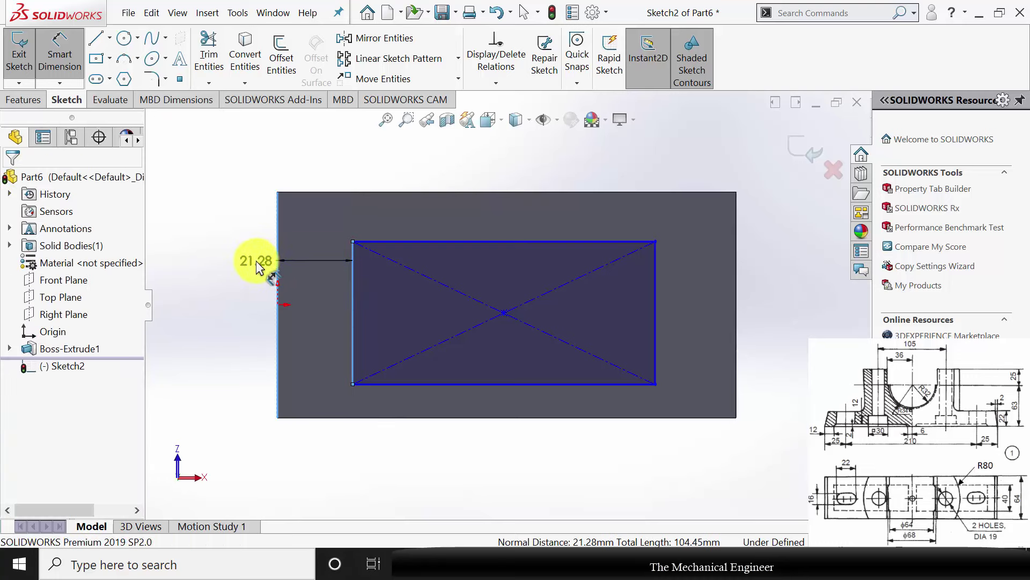
text(6.00mm)
key(Return)
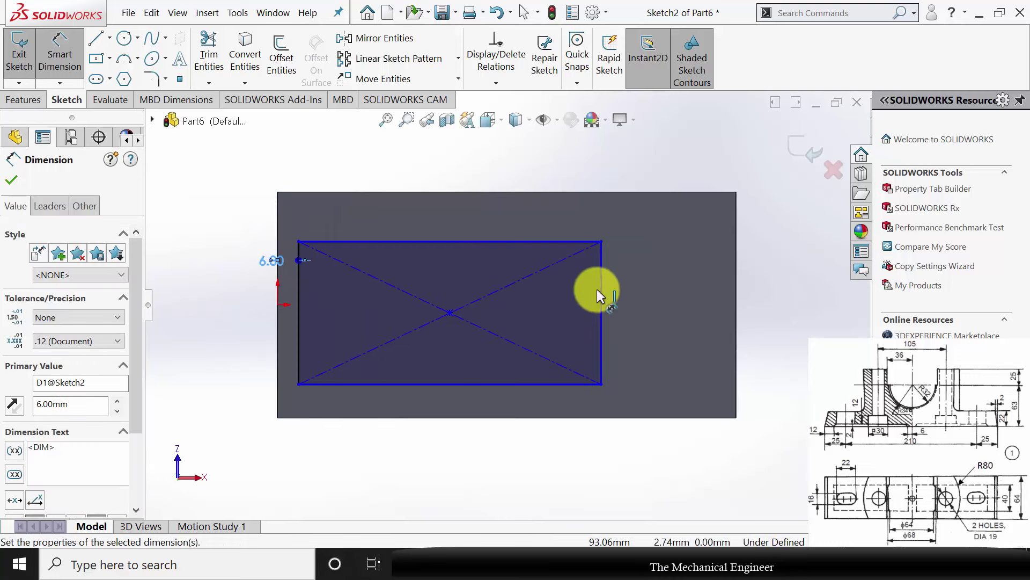
Step: Dimension the gap between the rectangle's far short side and the bottom face's outer short edge to 12 mm
click(604, 298)
click(736, 298)
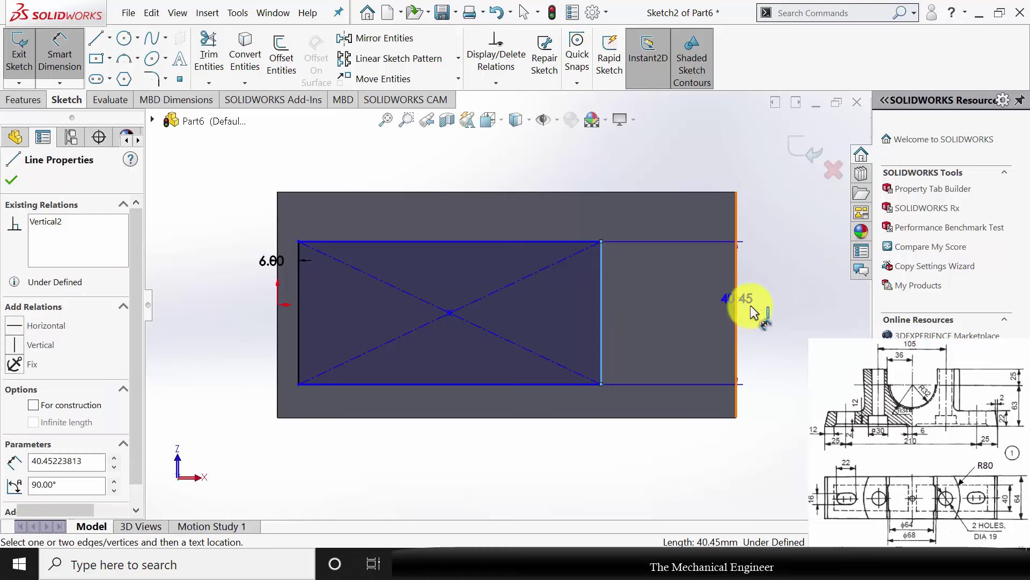
click(781, 350)
text(12)
key(Return)
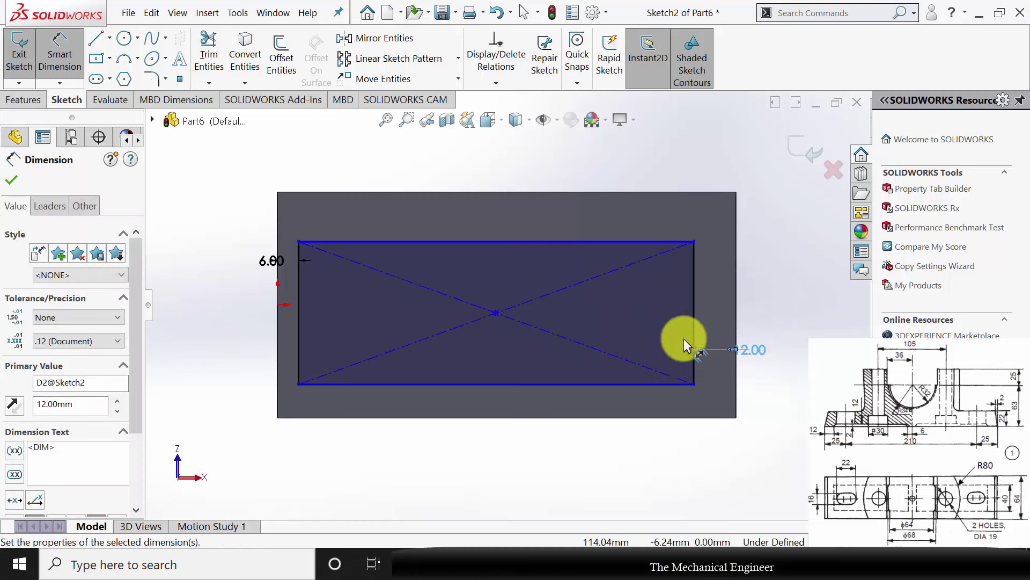
Step: Dimension the height of the rectangle's short side to 40 mm
click(694, 311)
click(785, 307)
text(40)
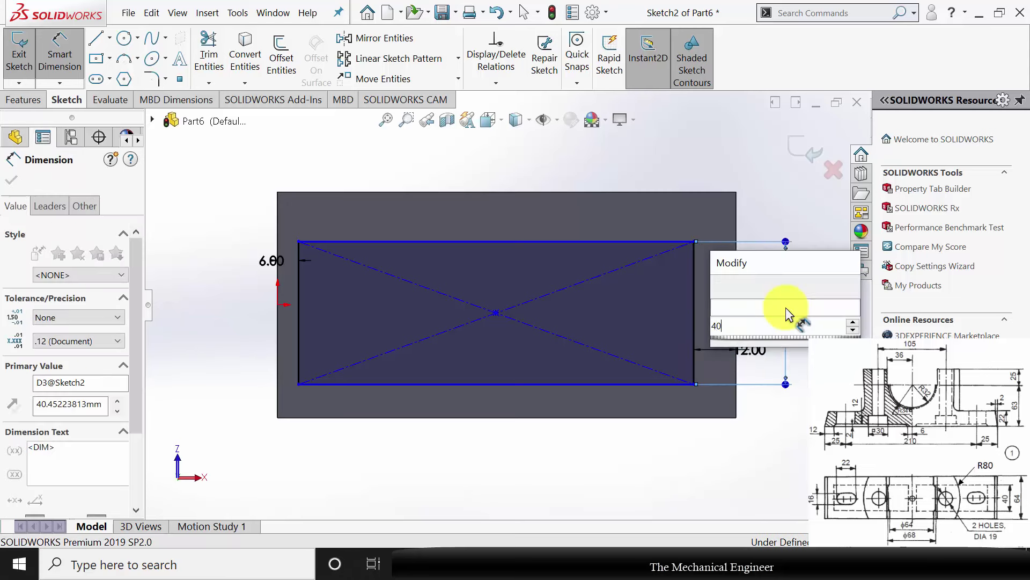
key(Return)
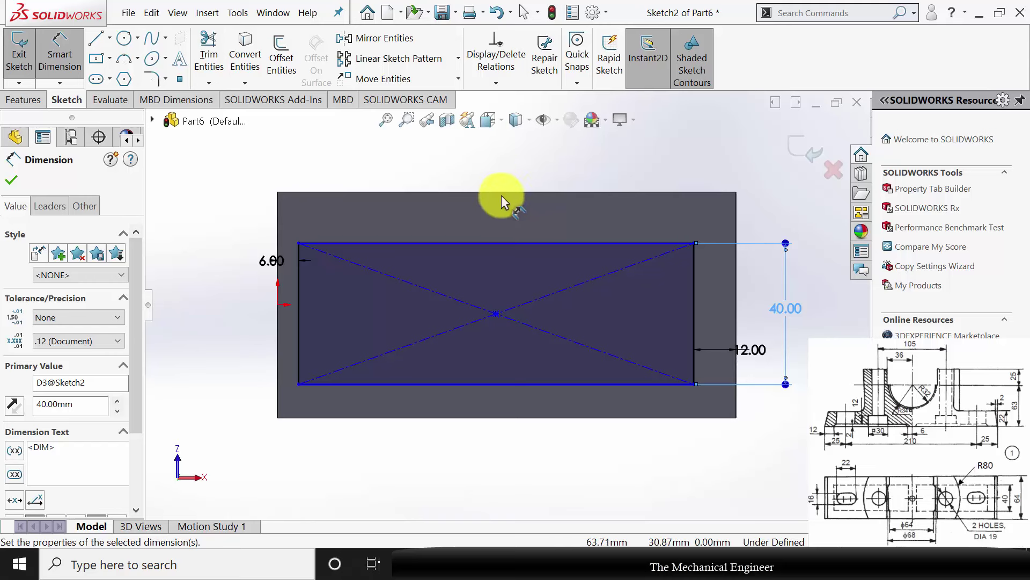
Step: Dimension the distance from the bottom face's long edge to the rectangle's centre point to 32 mm
click(499, 197)
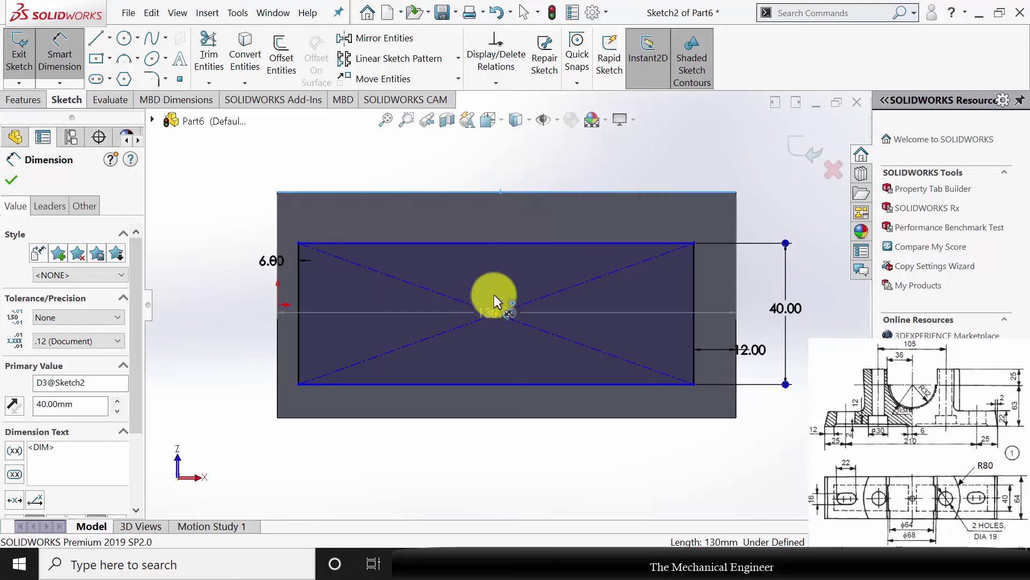
click(496, 313)
click(233, 256)
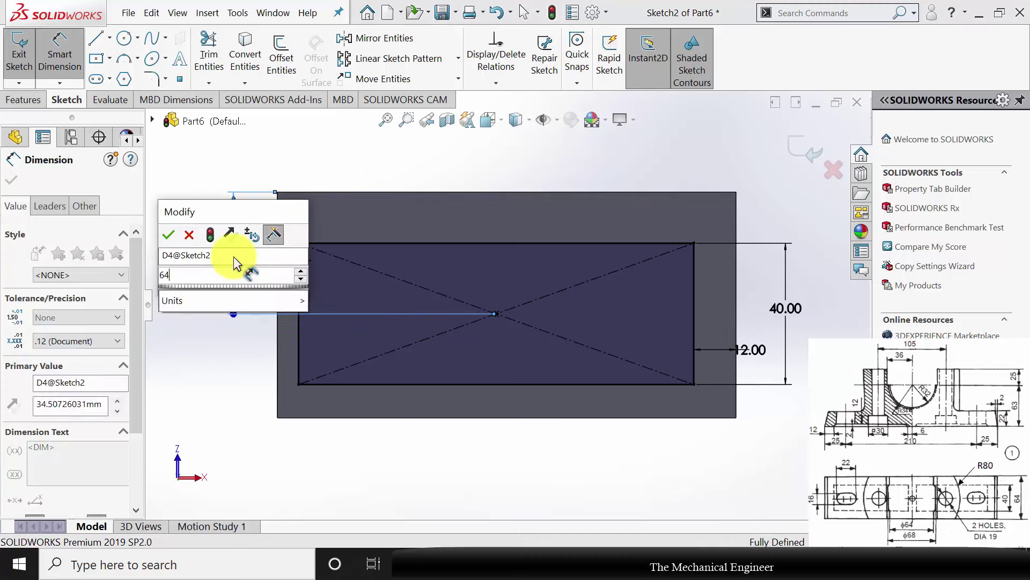
text(32)
key(Return)
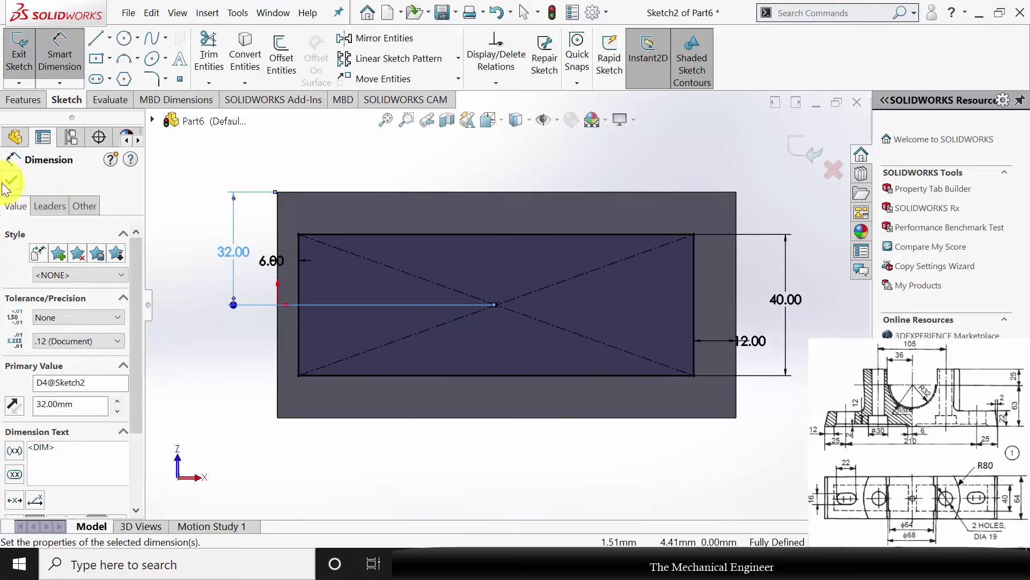
click(7, 182)
Step: Cut the rectangle 2 mm deep into the bottom face as a blind extruded cut
click(24, 99)
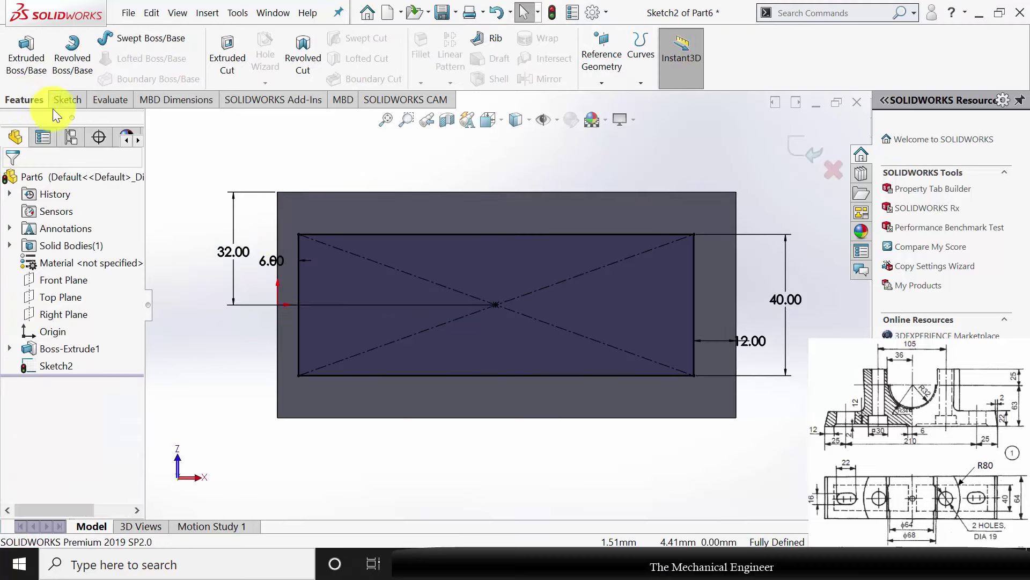
click(231, 53)
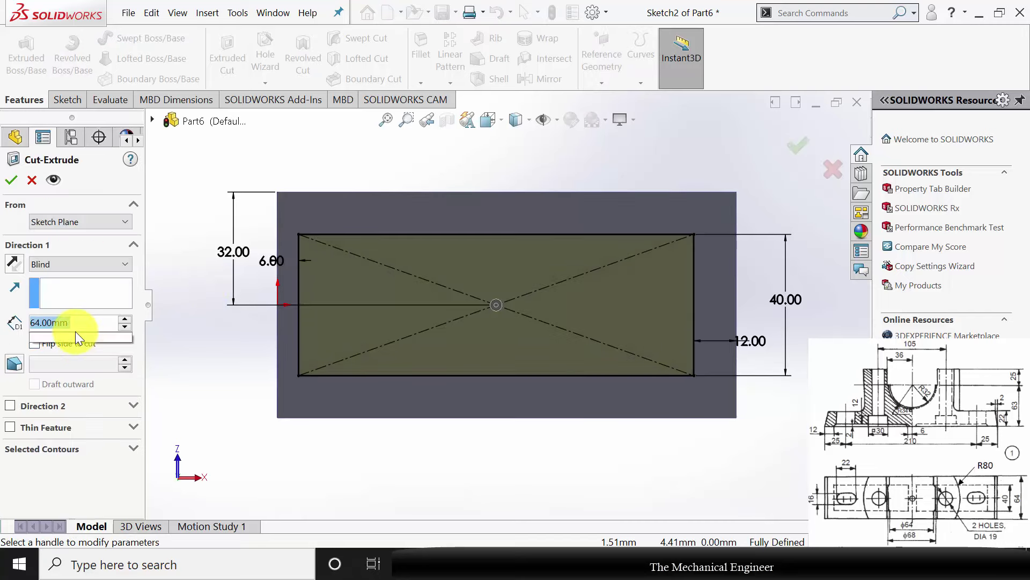
text(2)
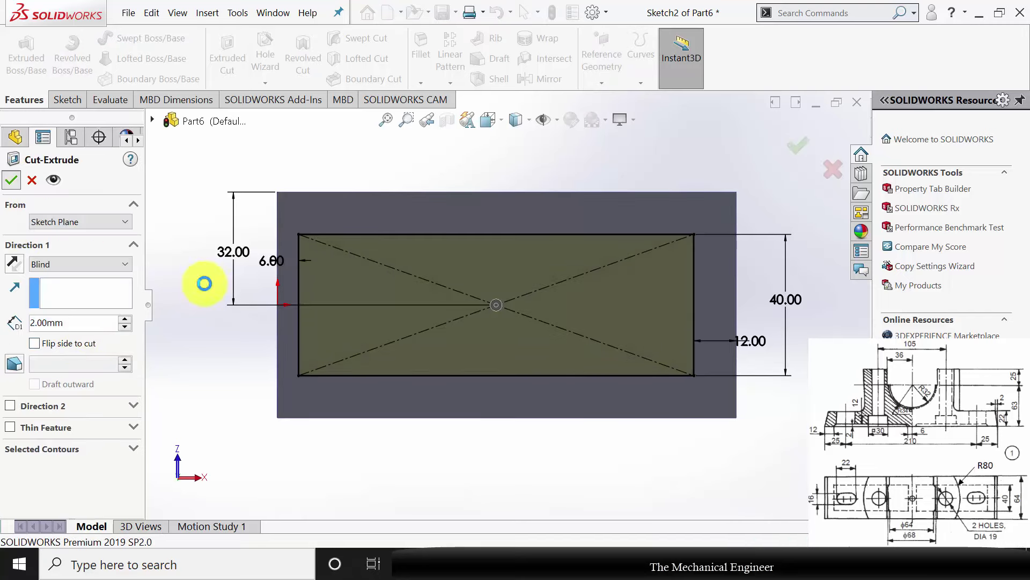
key(Return)
Step: Start a sketch on the low foot's upper face and draw a horizontal straight slot about 13 mm wide with arc centres about 14 mm apart
middle_drag(329, 301, 324, 410)
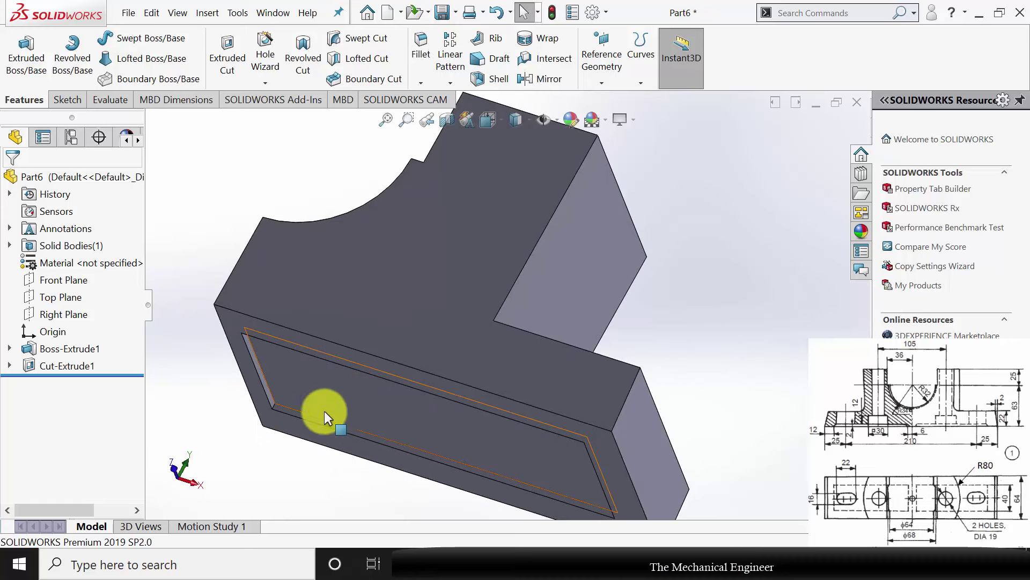
middle_drag(443, 374, 469, 438)
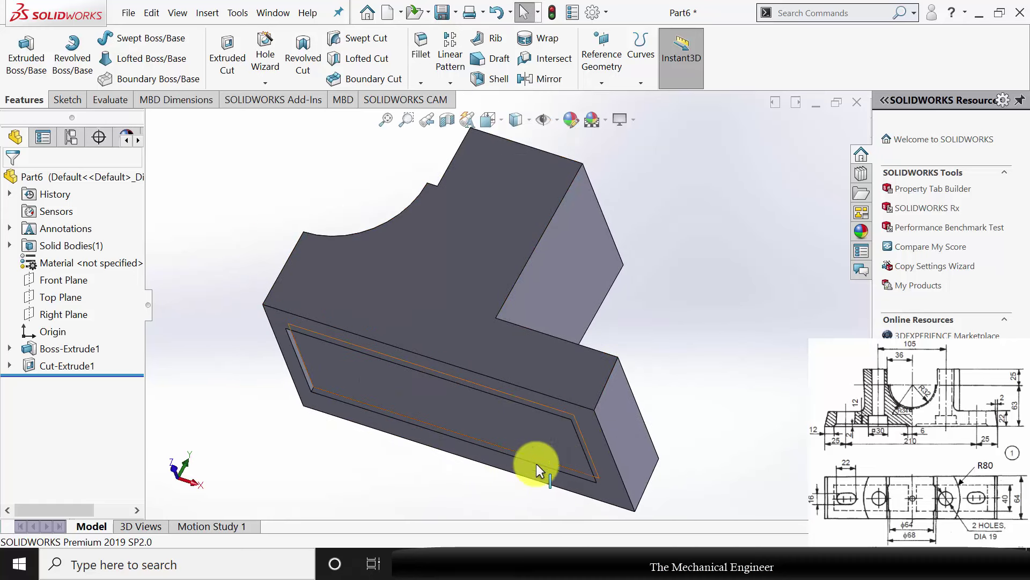
middle_drag(536, 462, 540, 421)
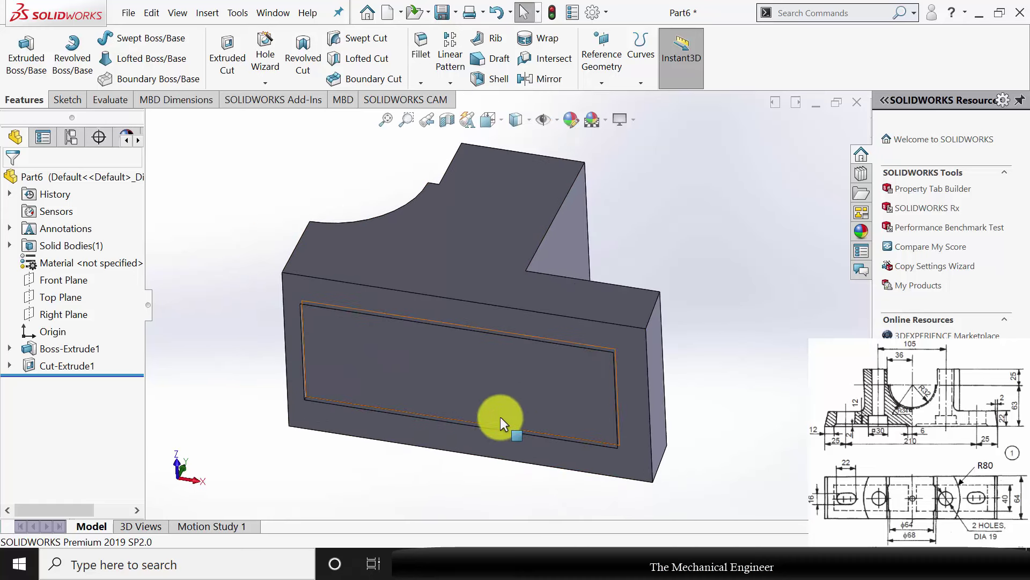
middle_drag(614, 280, 596, 404)
click(596, 404)
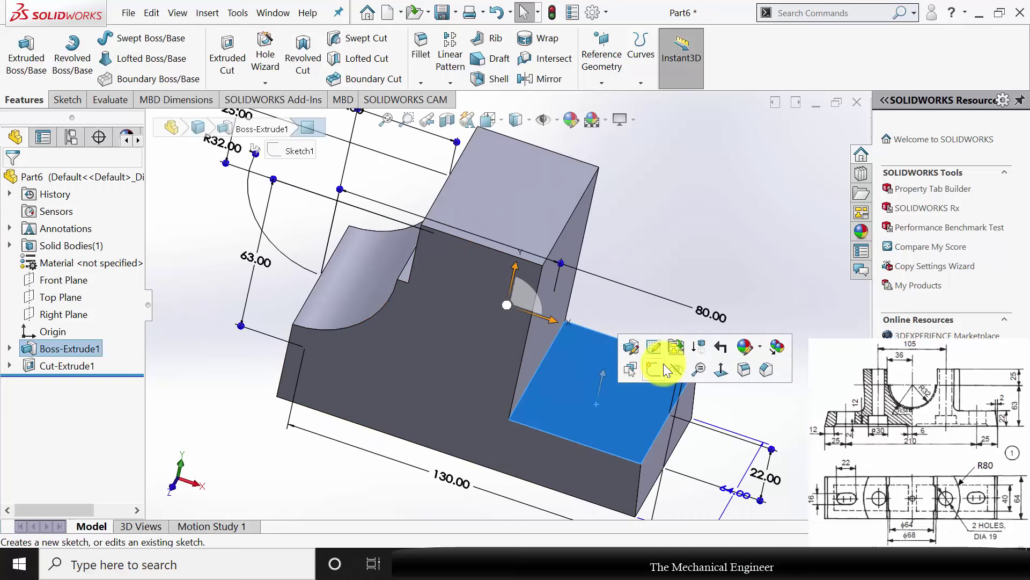
click(654, 360)
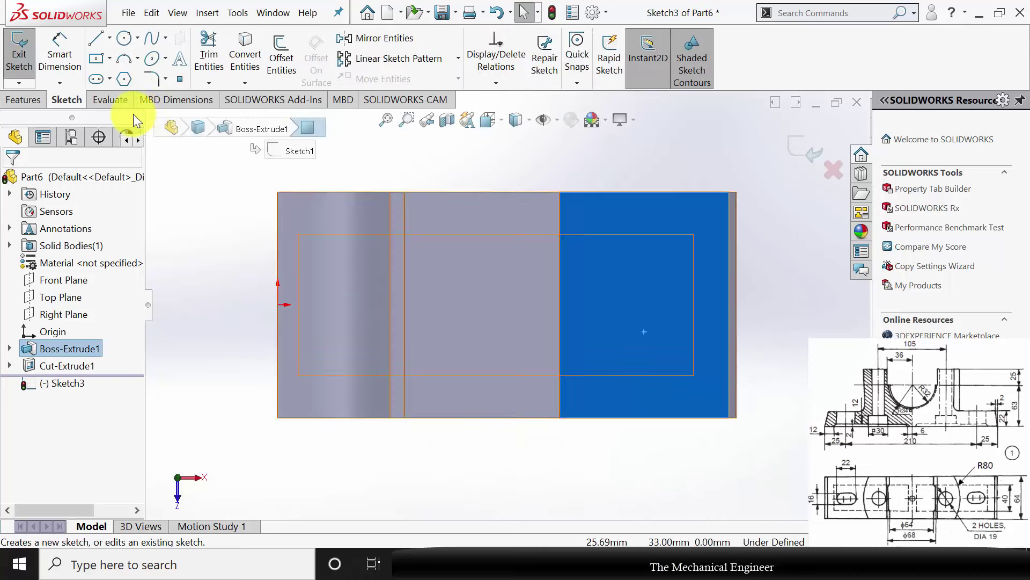
click(94, 79)
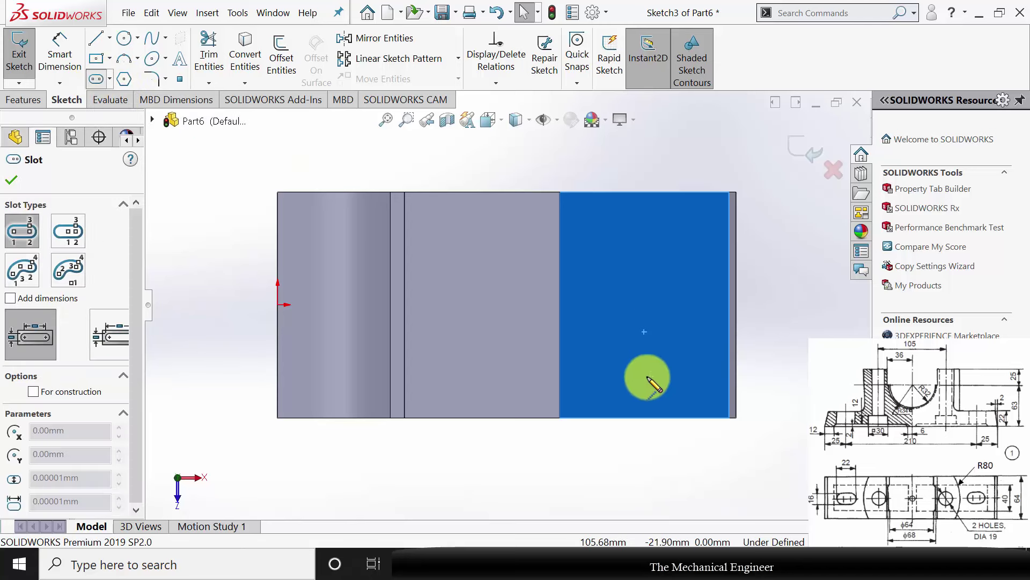
click(609, 312)
click(657, 312)
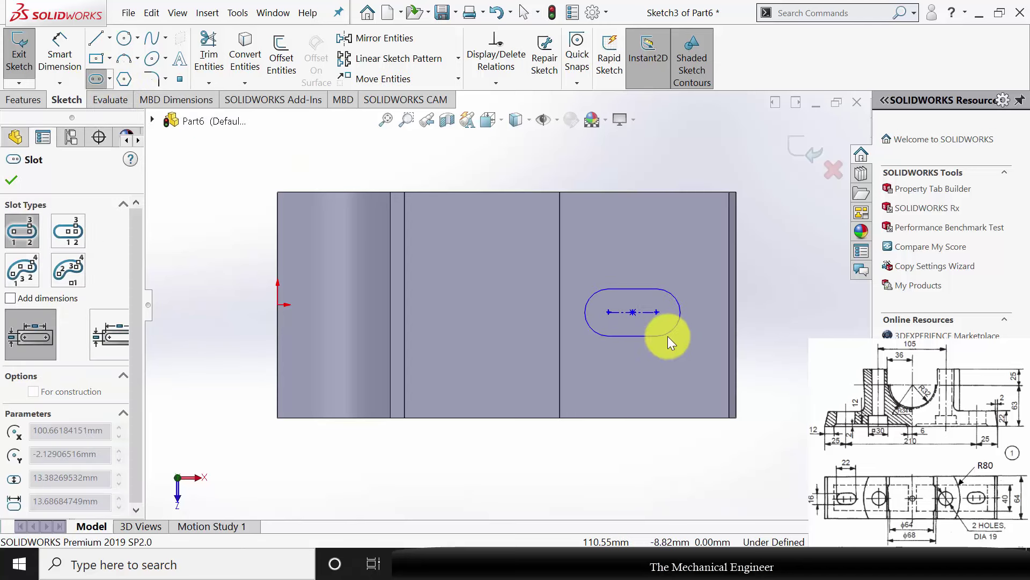
click(667, 336)
key(Escape)
Step: Dimension the slot's width between its two straight sides to 16 mm
click(58, 54)
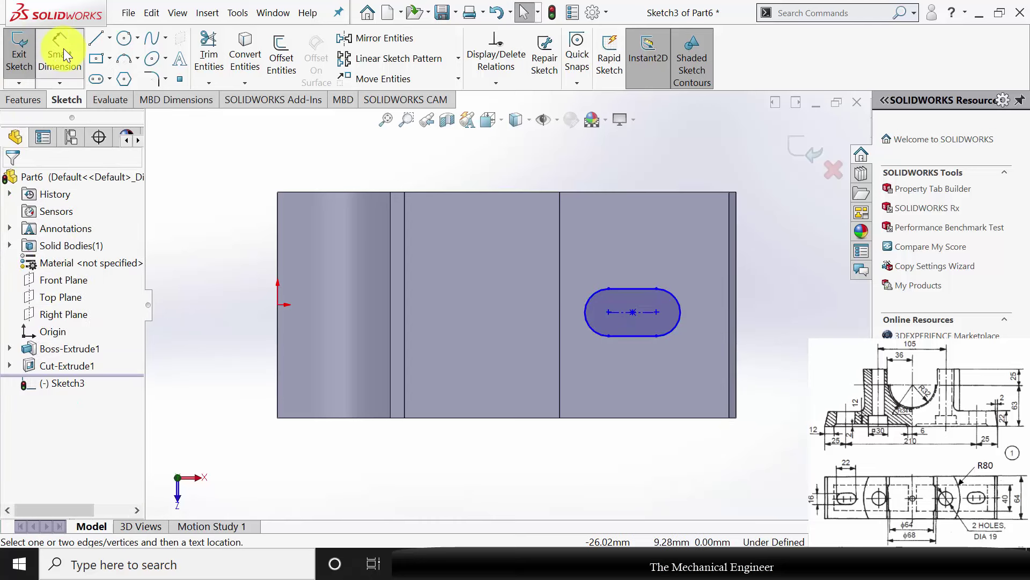
click(643, 335)
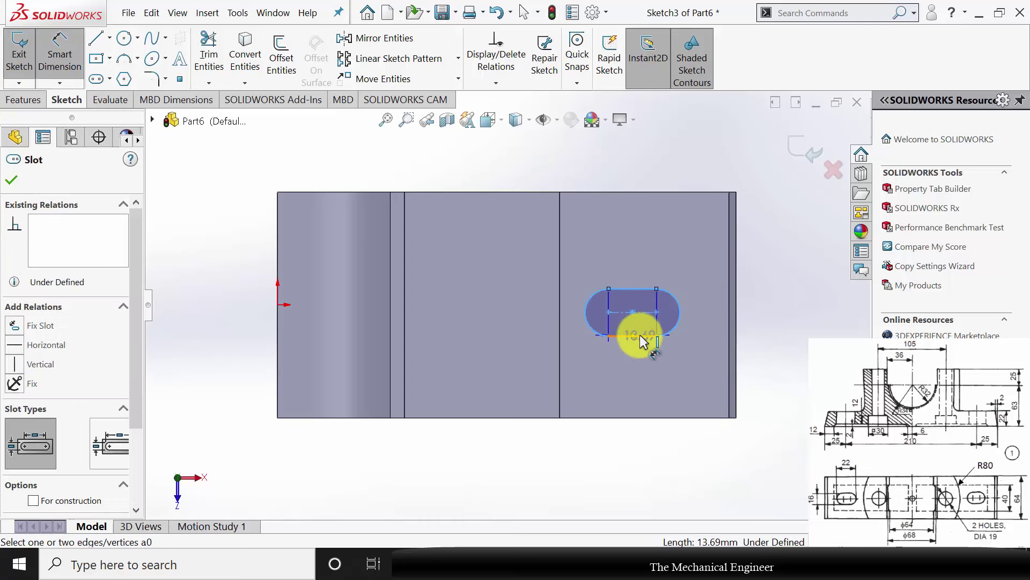
click(644, 289)
click(752, 314)
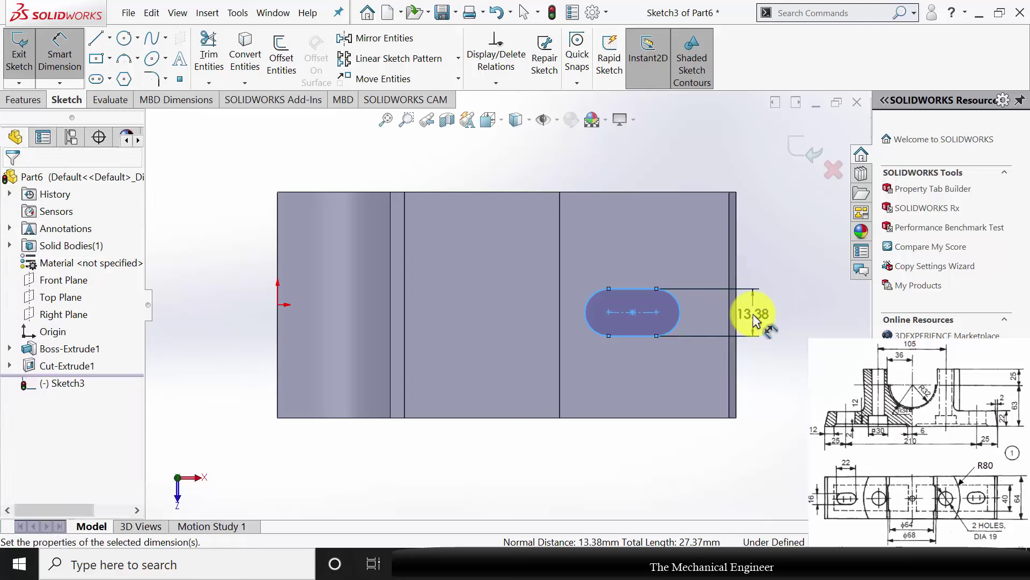
text(1)
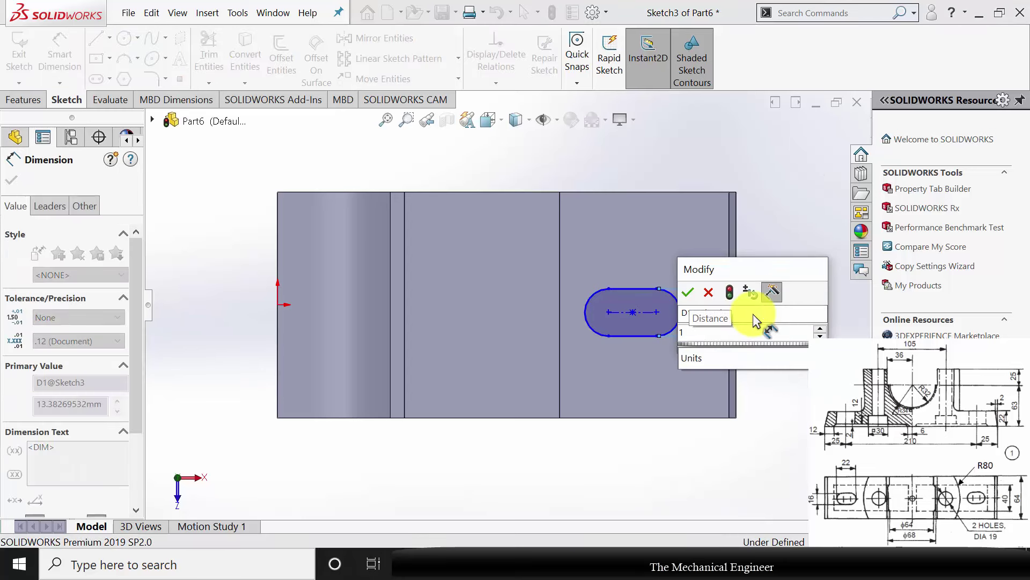
text(6)
key(Return)
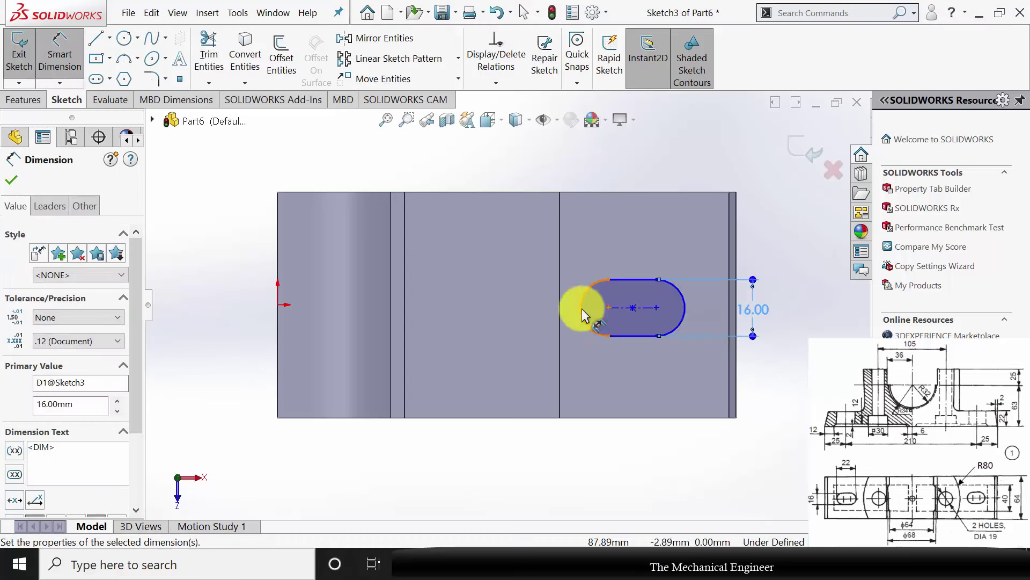
Step: Dimension the slot's centre-to-centre length with the expression 22-16, giving 6 mm
click(618, 309)
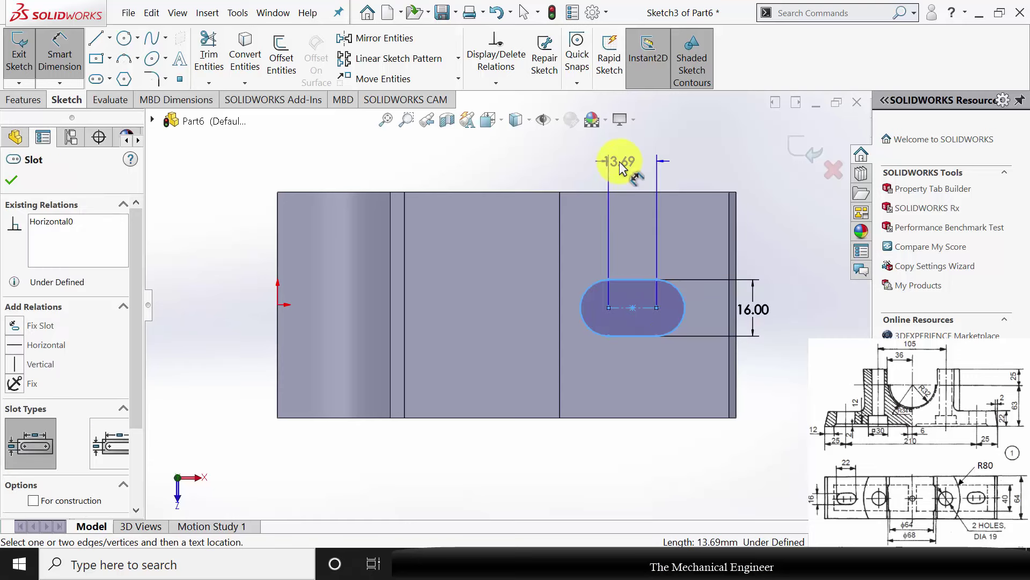
click(619, 162)
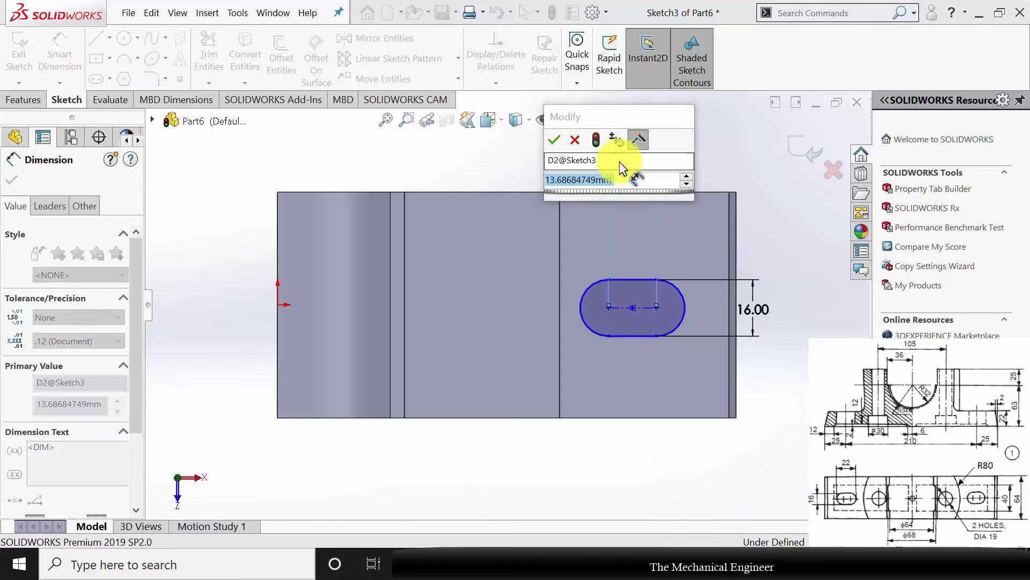
text(22-1)
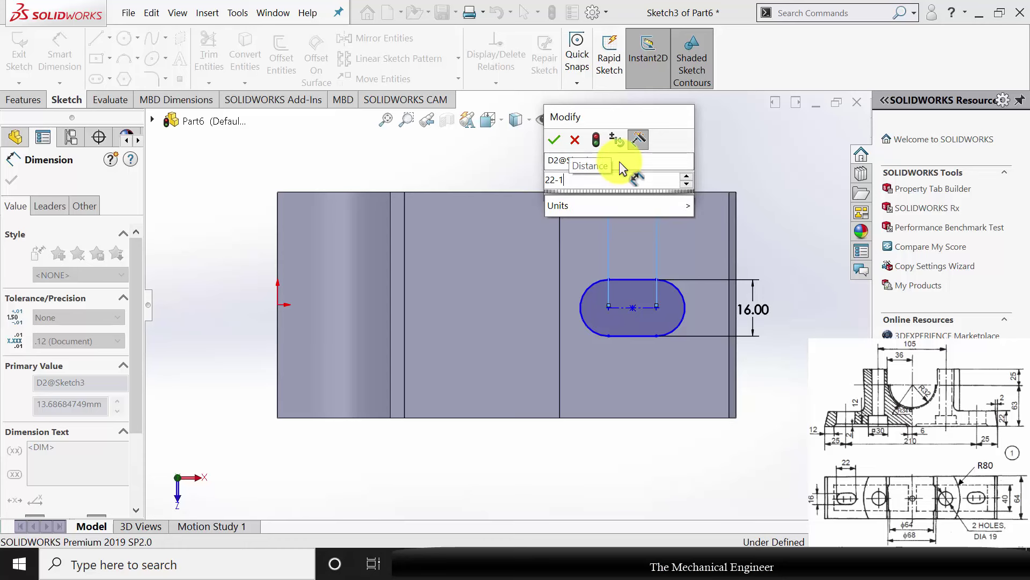
text(6)
key(Return)
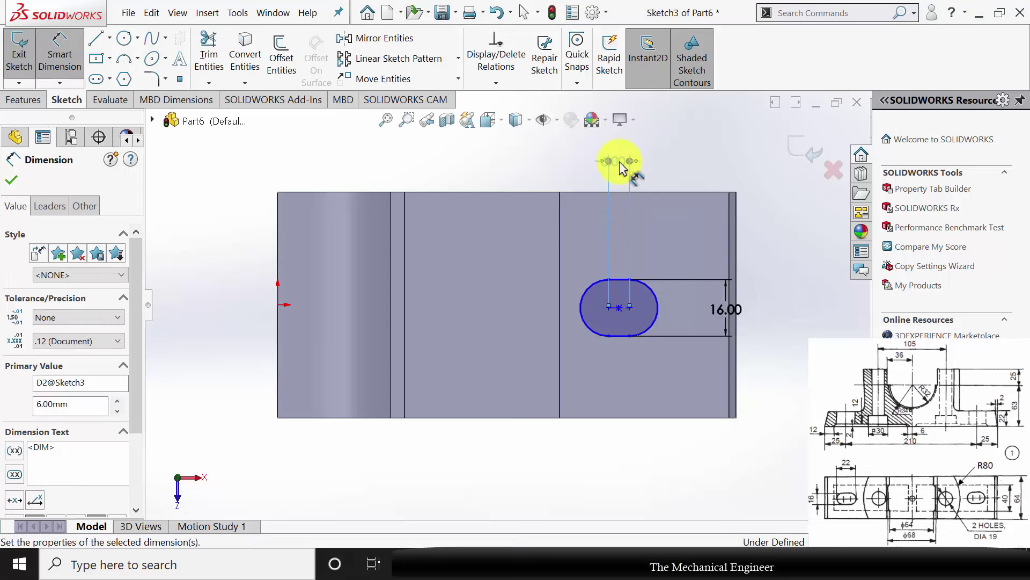
click(565, 160)
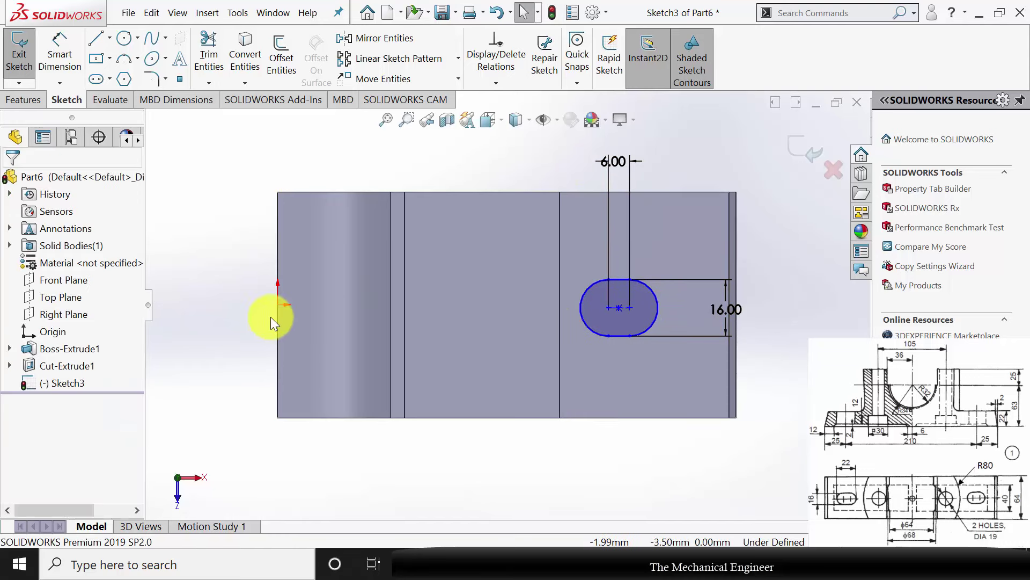
Step: Dimension the distance from the foot's outer short edge to the slot's centre point to 25 mm
click(60, 57)
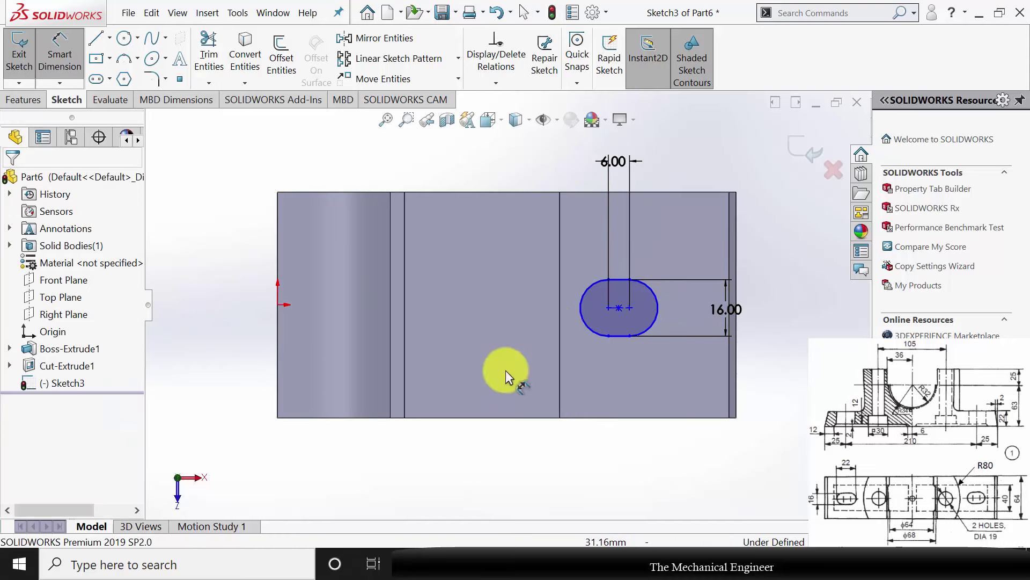
click(735, 361)
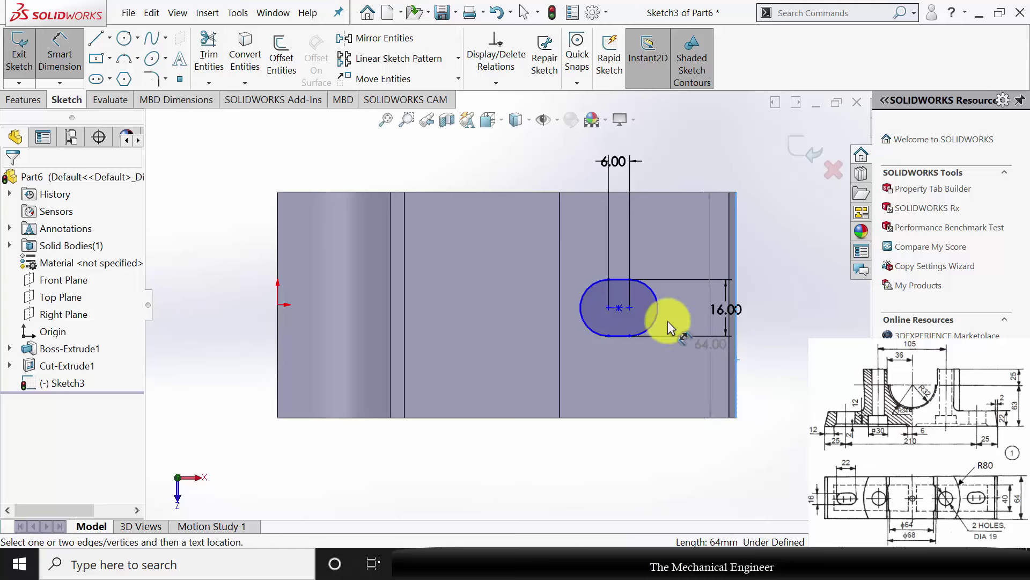
click(623, 311)
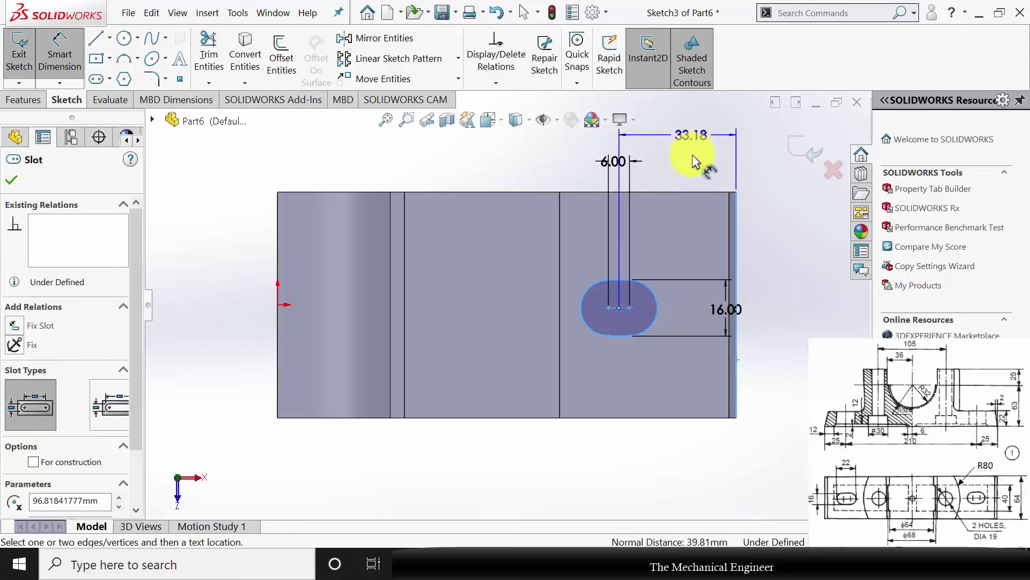
click(692, 159)
text(25)
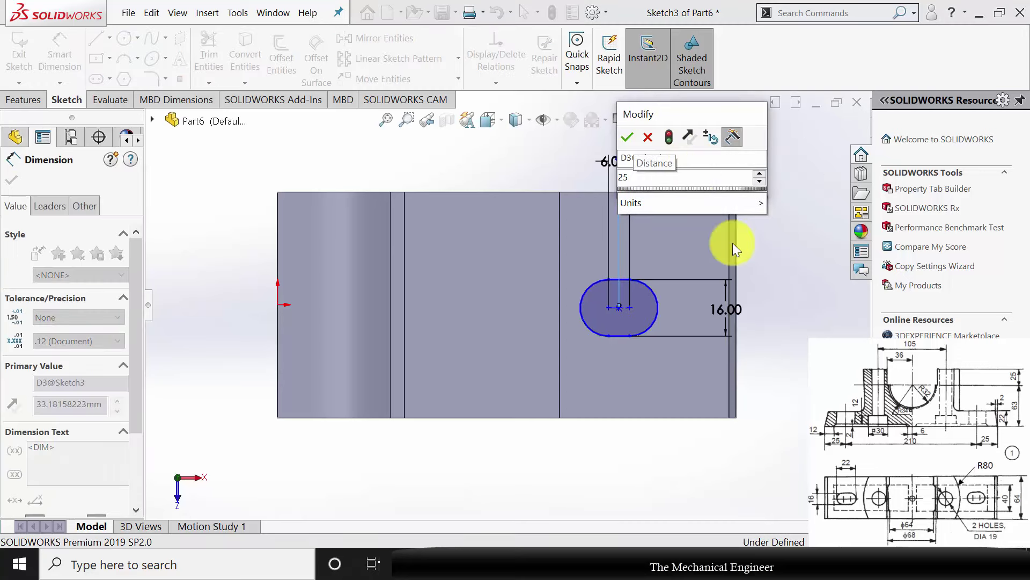
key(Return)
key(Escape)
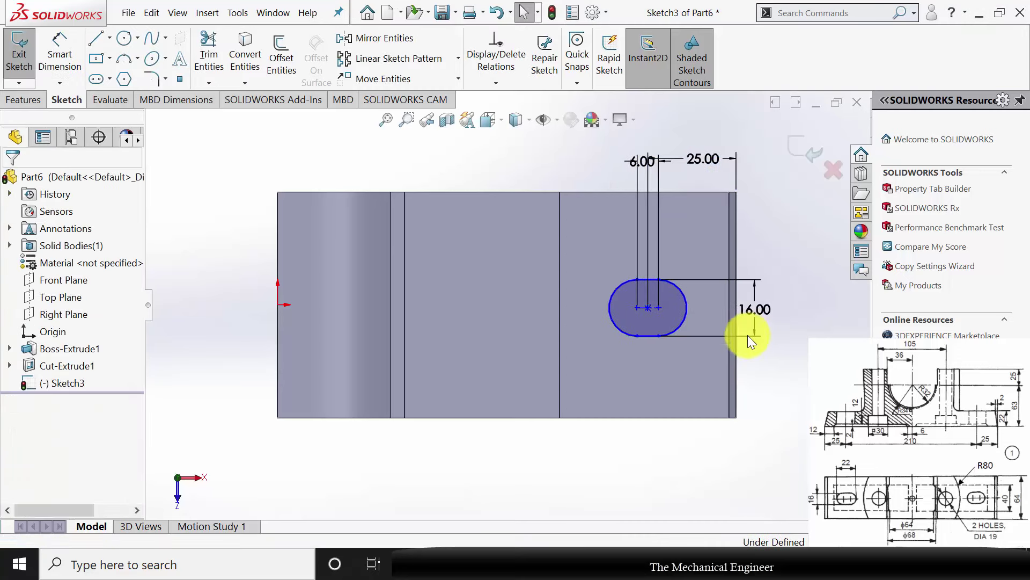
Step: Add a horizontal relation between the origin and the slot's centre point
click(277, 304)
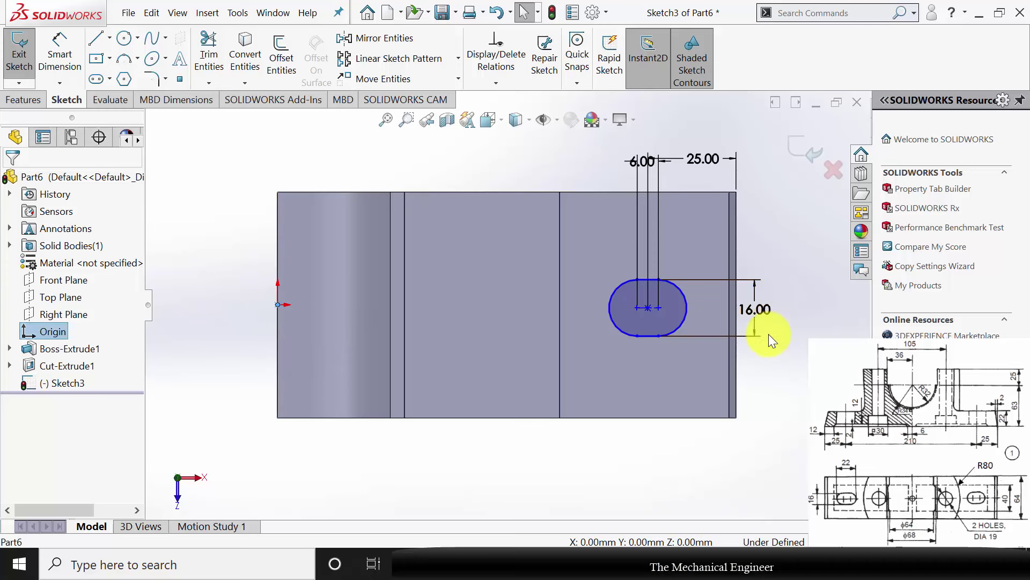
ctrl+click(648, 307)
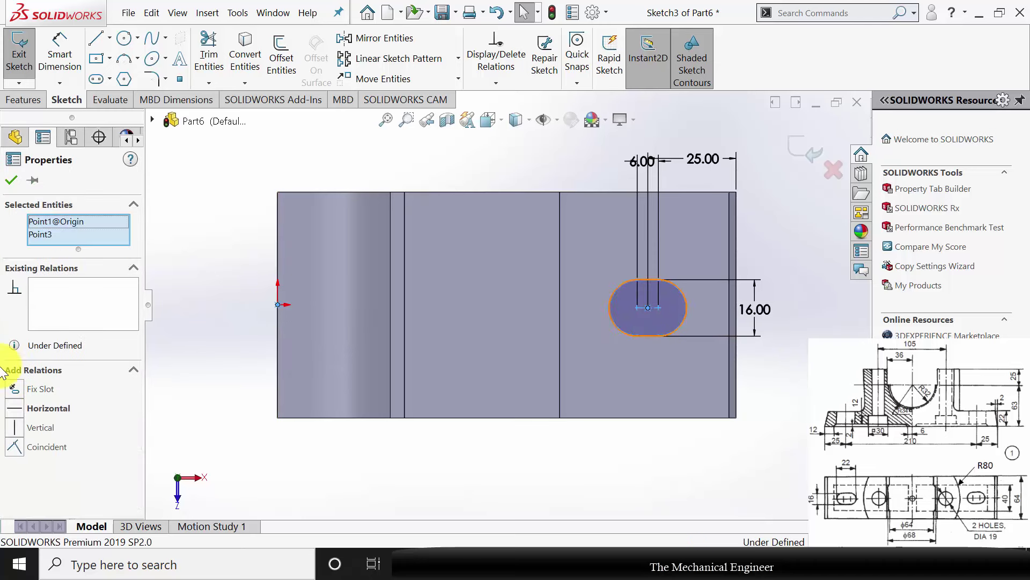
click(18, 408)
click(18, 179)
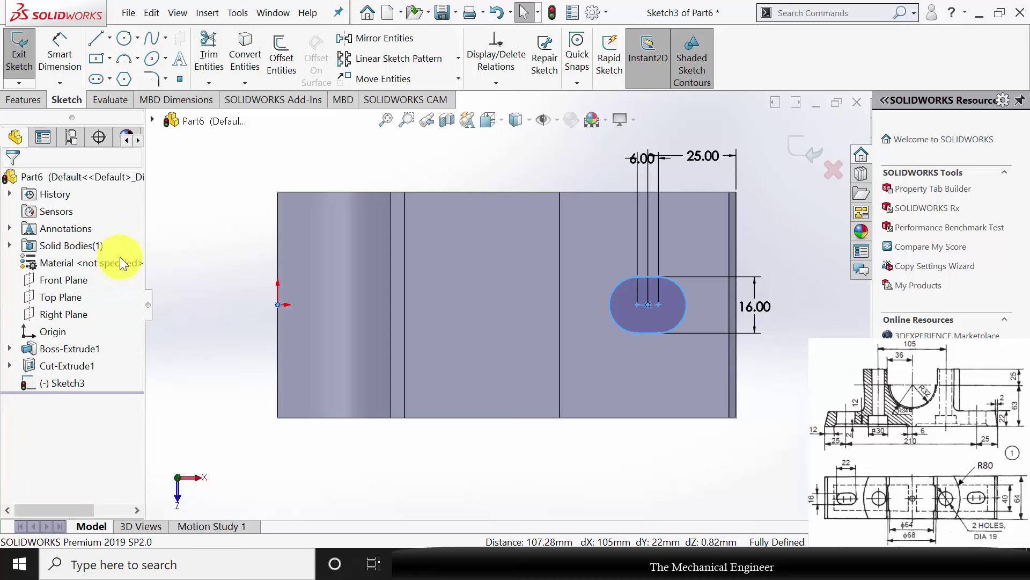
Step: Cut the slot through the foot as an extruded cut with the Through All end condition
click(28, 102)
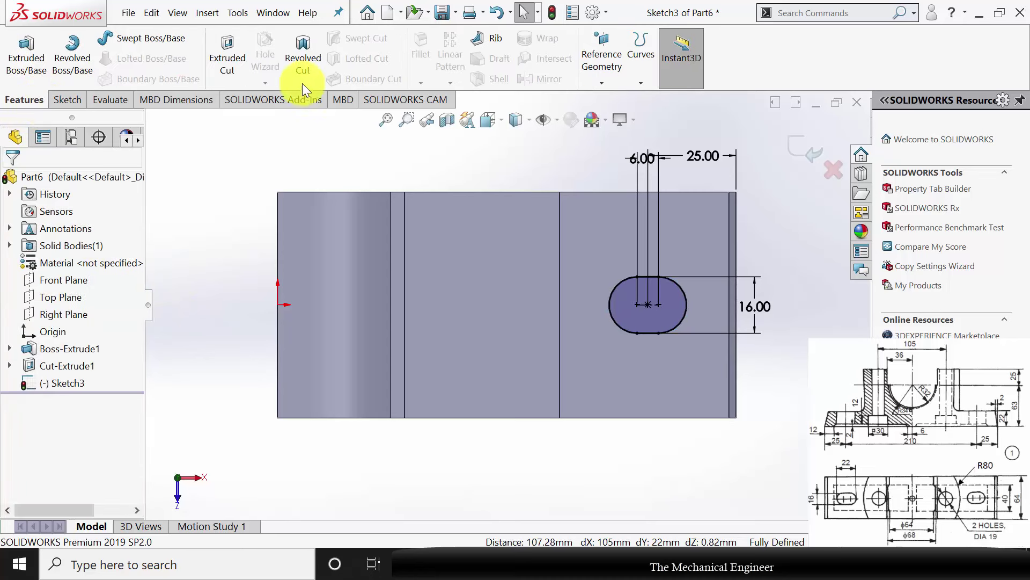
click(227, 54)
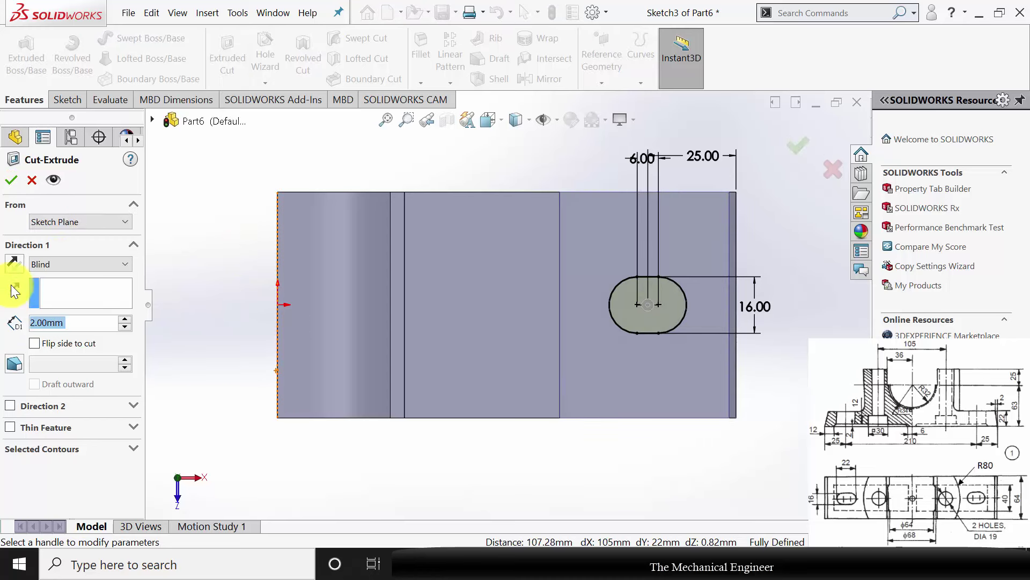
click(60, 262)
click(72, 293)
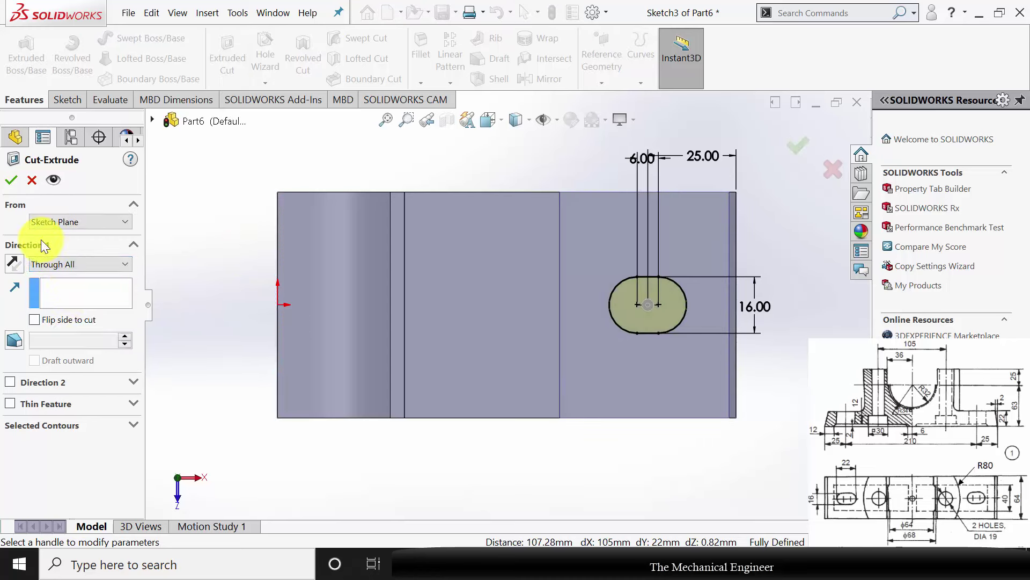
click(12, 186)
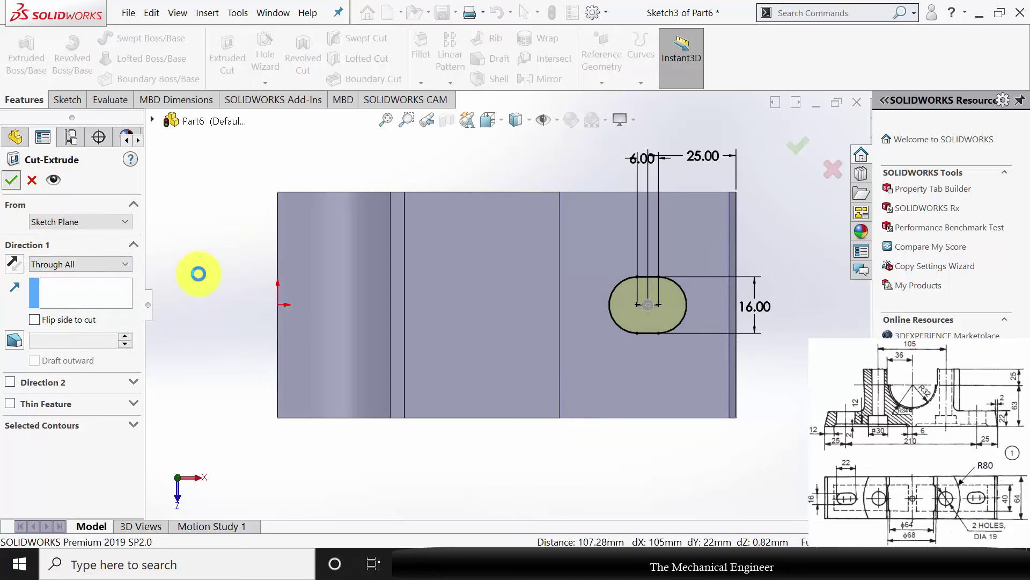
Step: Start a sketch on the raised block's top face and draw a circle about 21 mm in diameter near its middle
click(216, 272)
scroll(216, 419, up, 1)
middle_drag(216, 418, 219, 363)
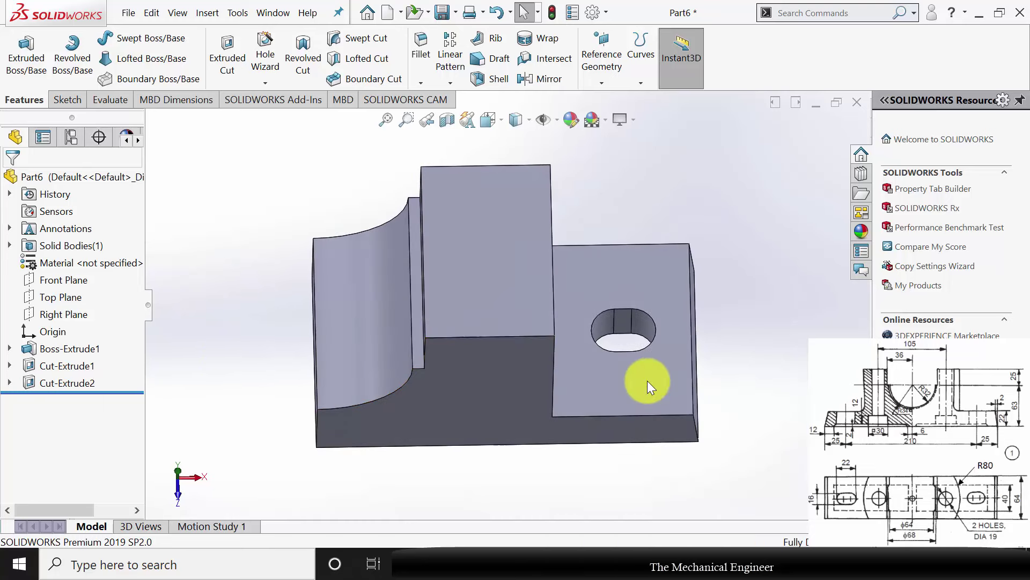
click(481, 244)
click(540, 216)
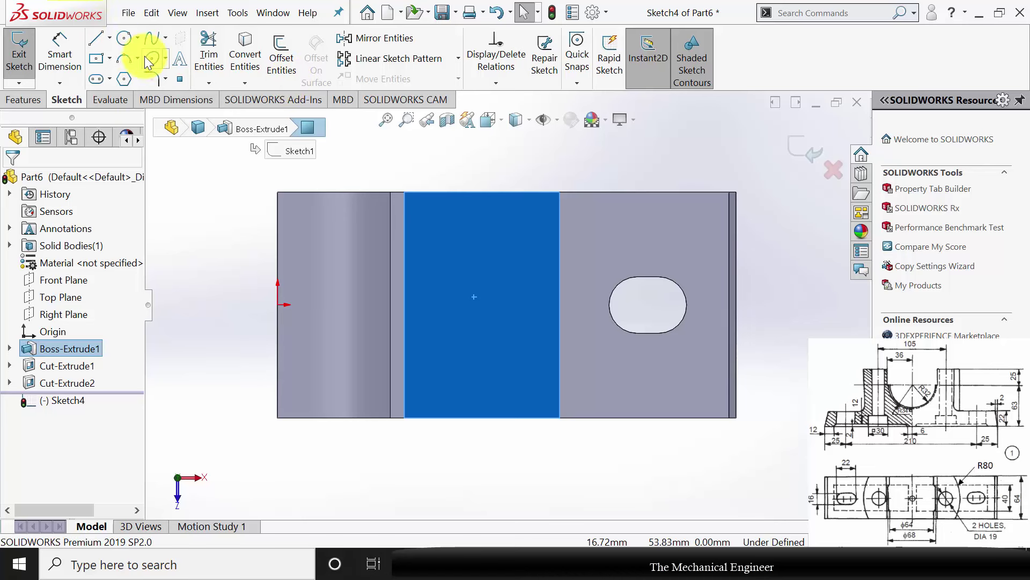
click(123, 41)
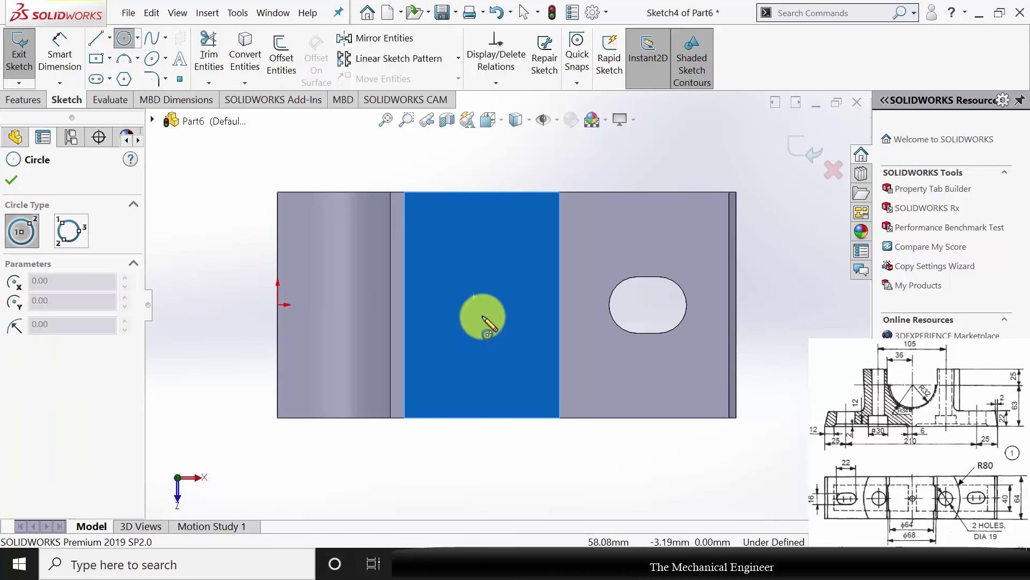
click(477, 305)
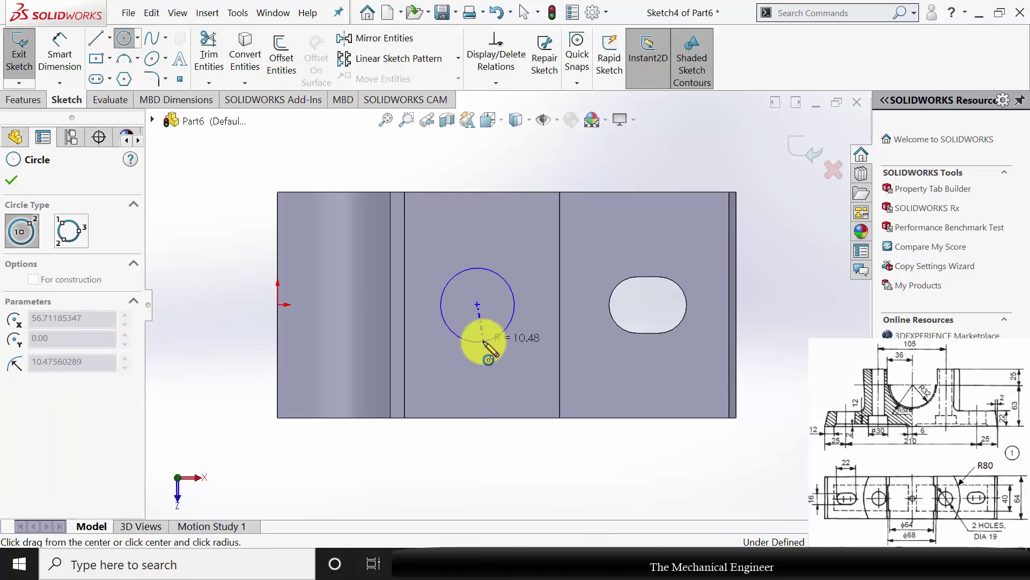
click(482, 340)
click(9, 178)
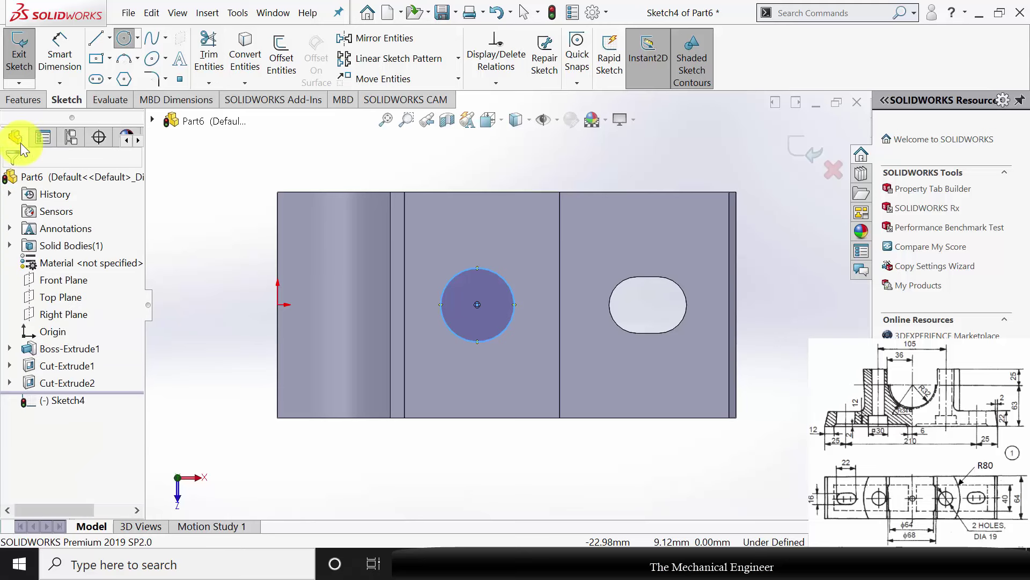
Step: Dimension the distance from the part's edge at the origin to the circle's centre to 52.5 mm
click(59, 53)
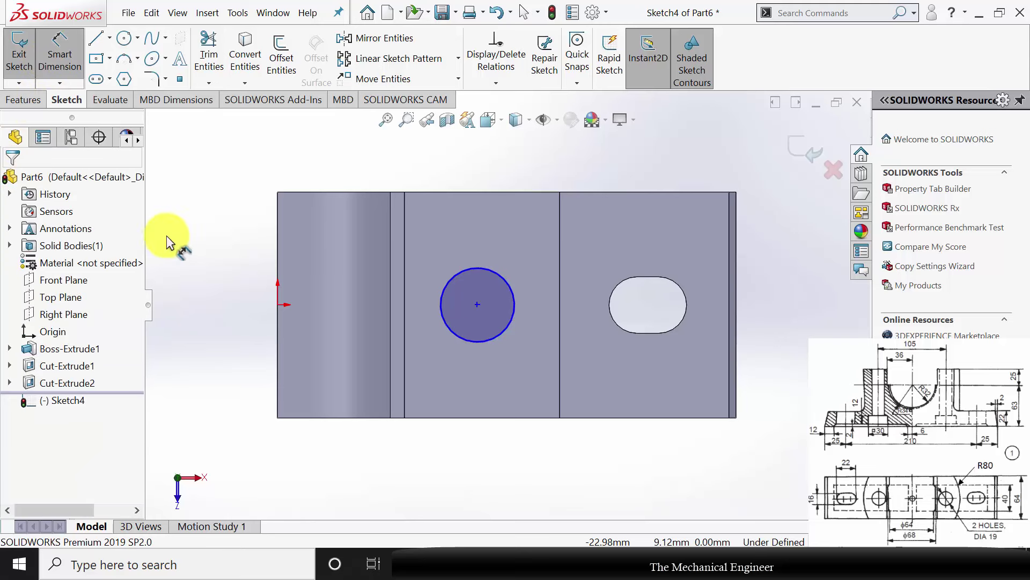
click(277, 299)
click(476, 304)
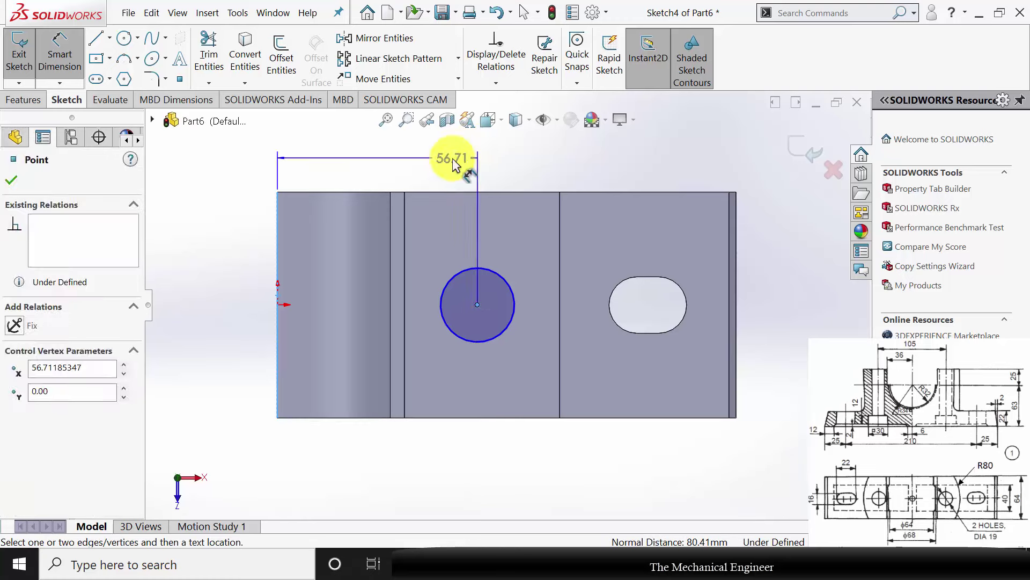
click(496, 136)
text(52.5)
key(Return)
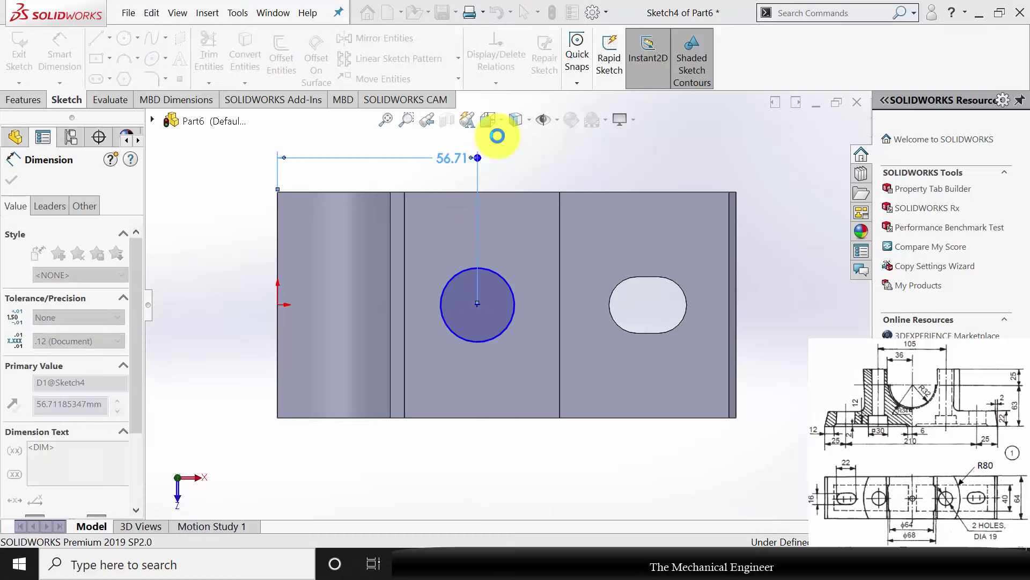
key(Escape)
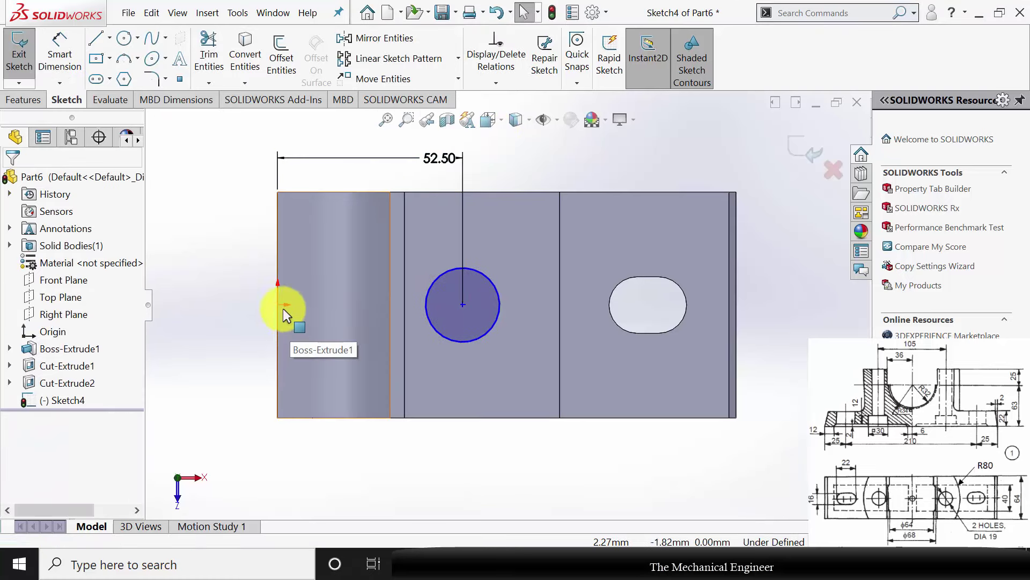
Step: Add a horizontal relation between the origin and the circle's centre point
click(277, 305)
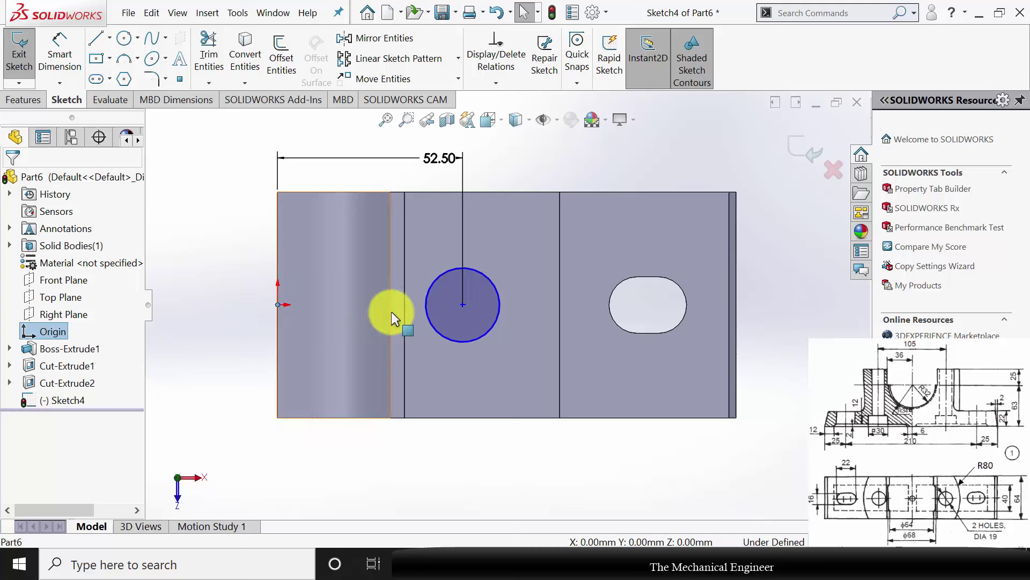
ctrl+click(462, 304)
click(17, 388)
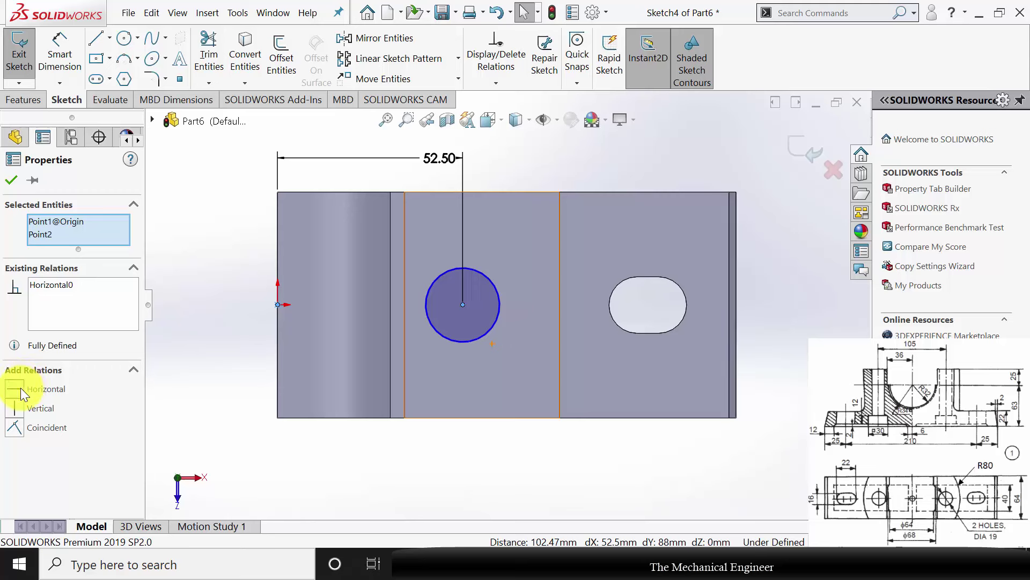
click(159, 278)
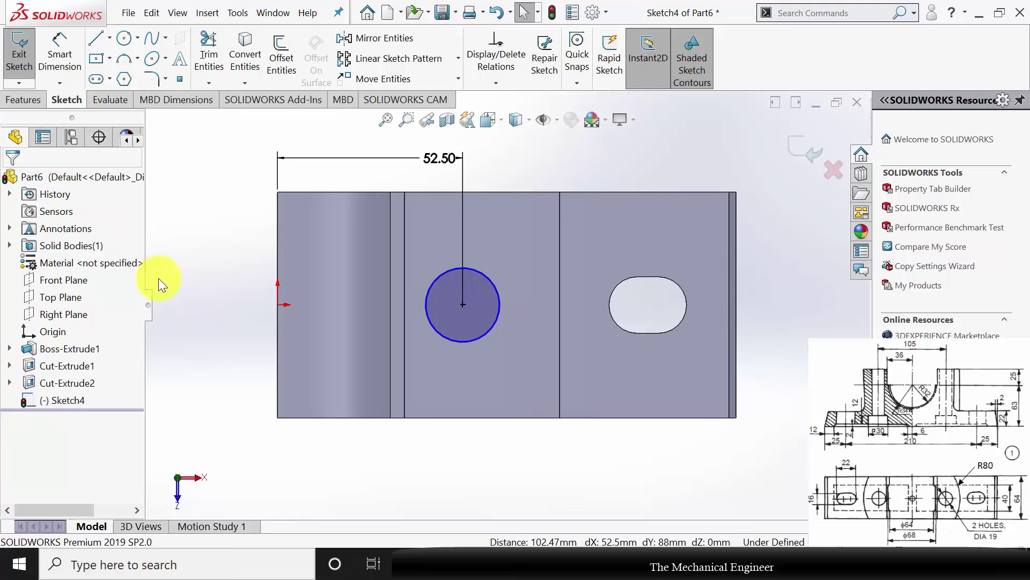
Step: Dimension the circle's diameter to 19 mm
click(59, 53)
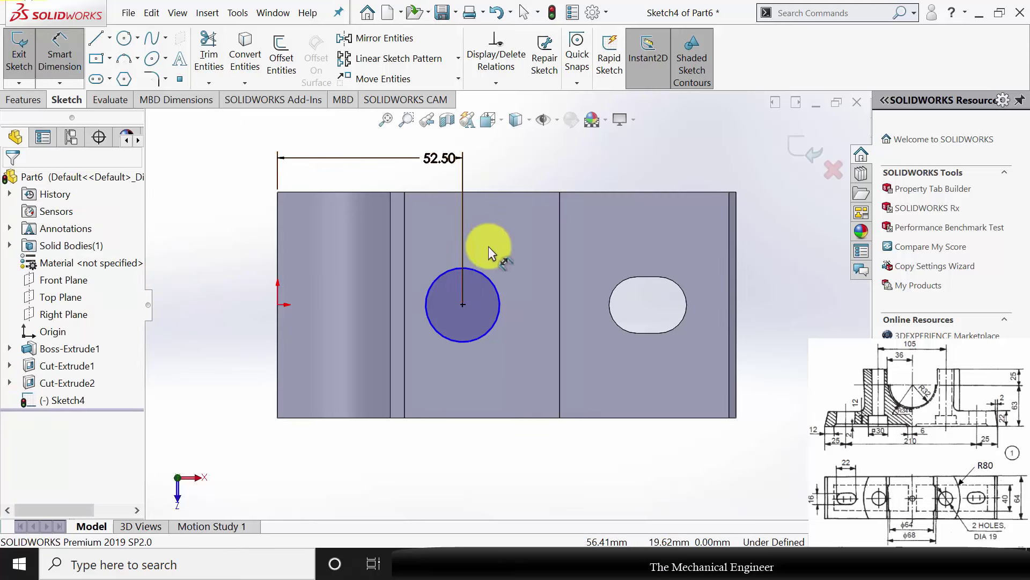
click(496, 285)
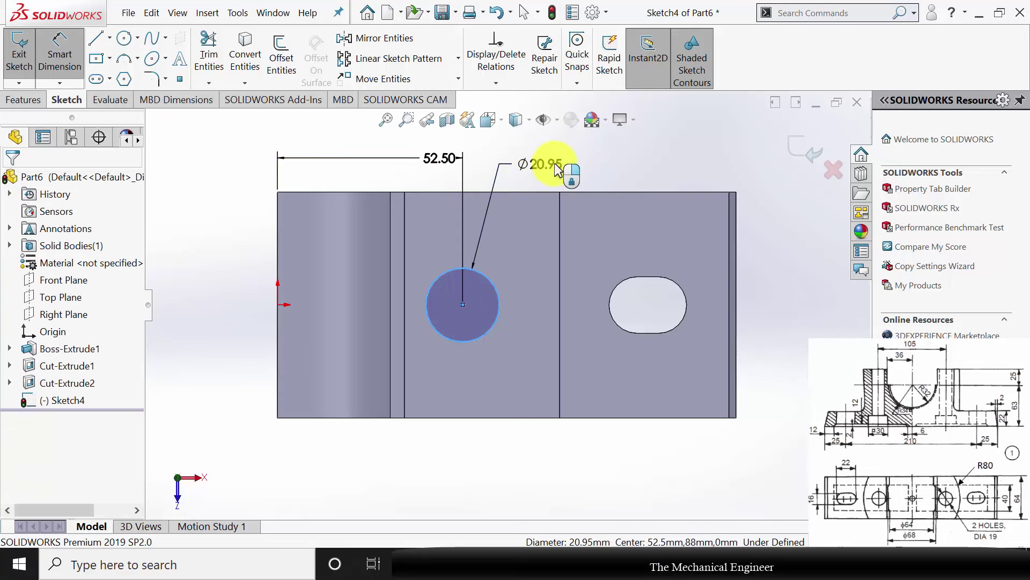
click(557, 170)
text(19)
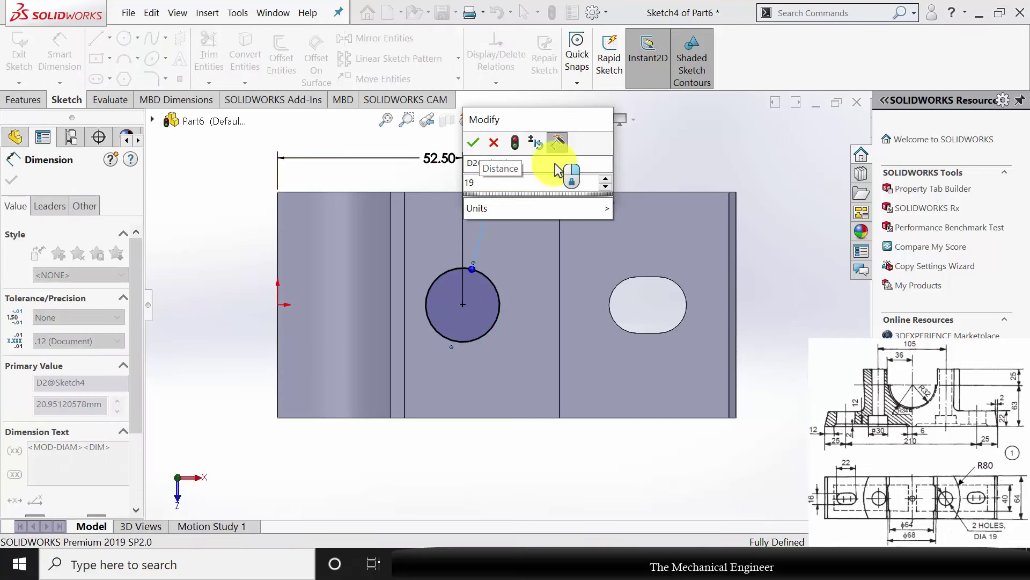
key(Return)
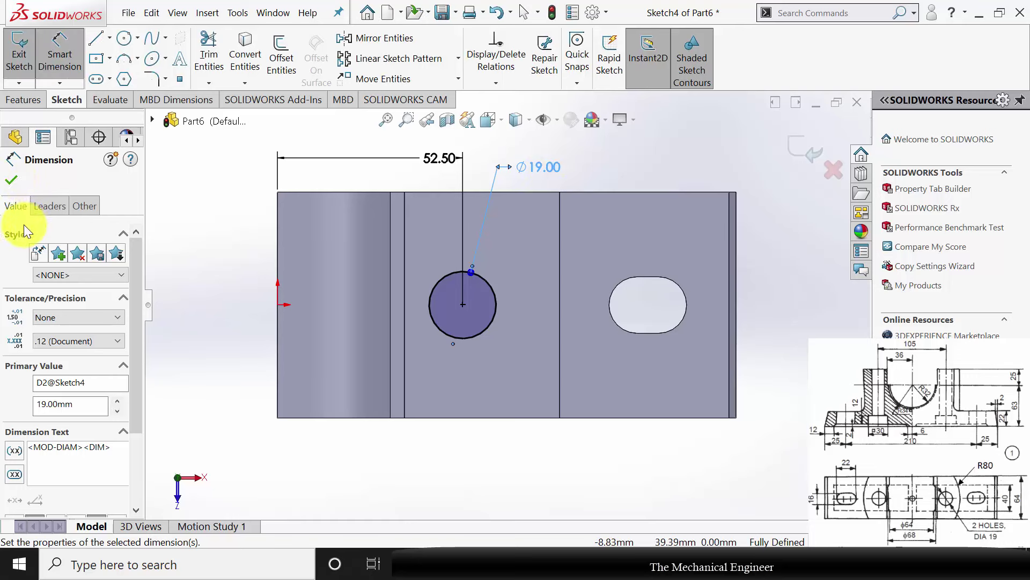
key(Escape)
Step: Cut the circle through the block as an extruded cut with the Through All end condition
click(20, 54)
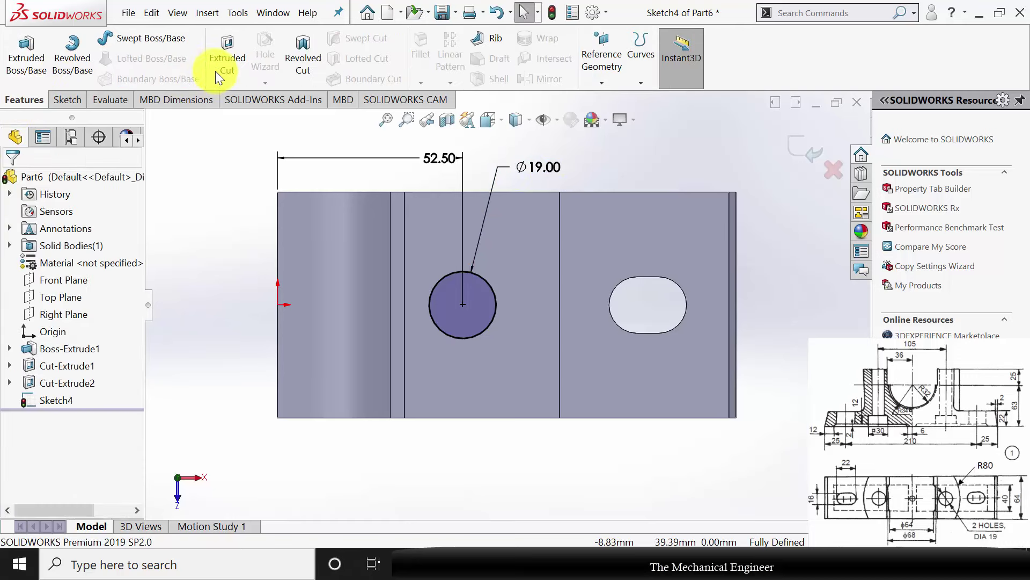
click(227, 56)
click(84, 263)
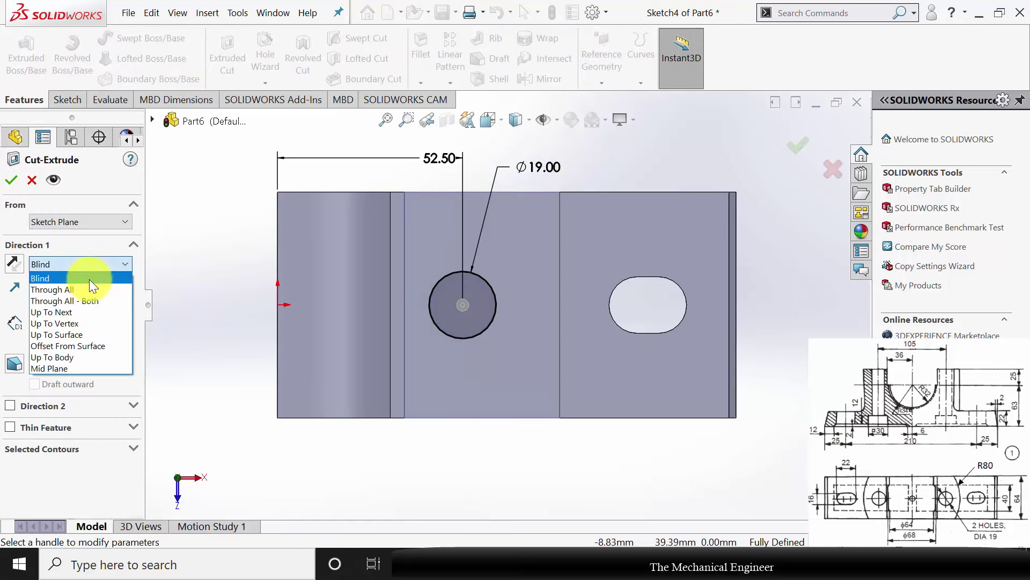
click(85, 291)
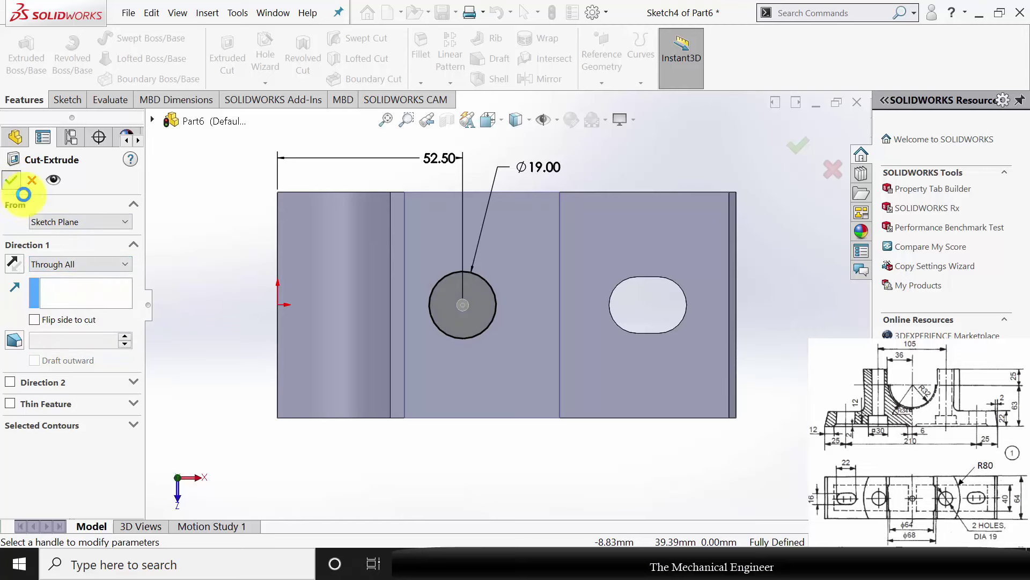
click(11, 180)
click(484, 466)
Step: Start a sketch on the bottom recess's floor and draw a center rectangle about 31 by 26 mm around the round hole
scroll(506, 450, up, 4)
middle_drag(525, 348, 545, 106)
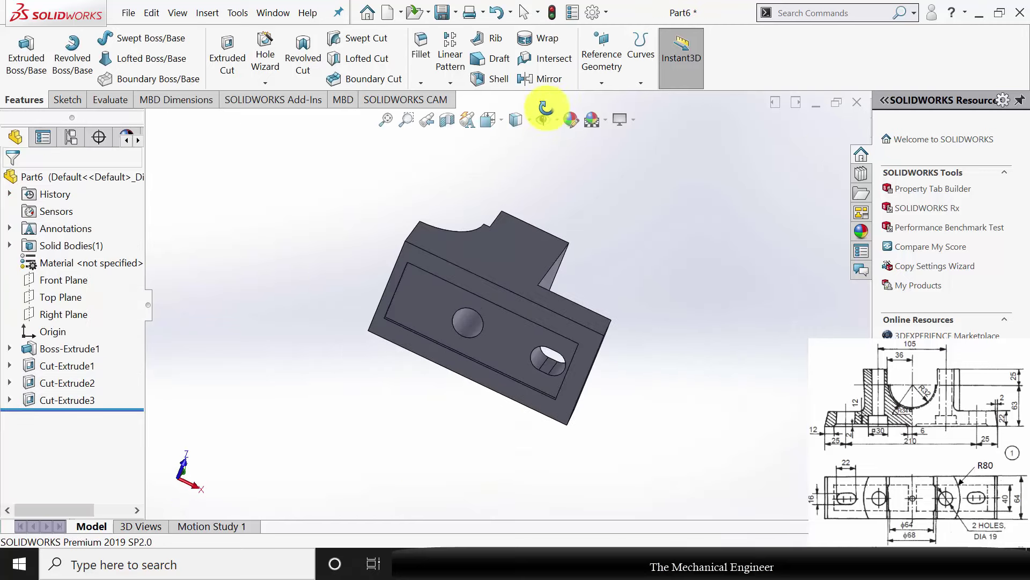
click(479, 333)
click(487, 336)
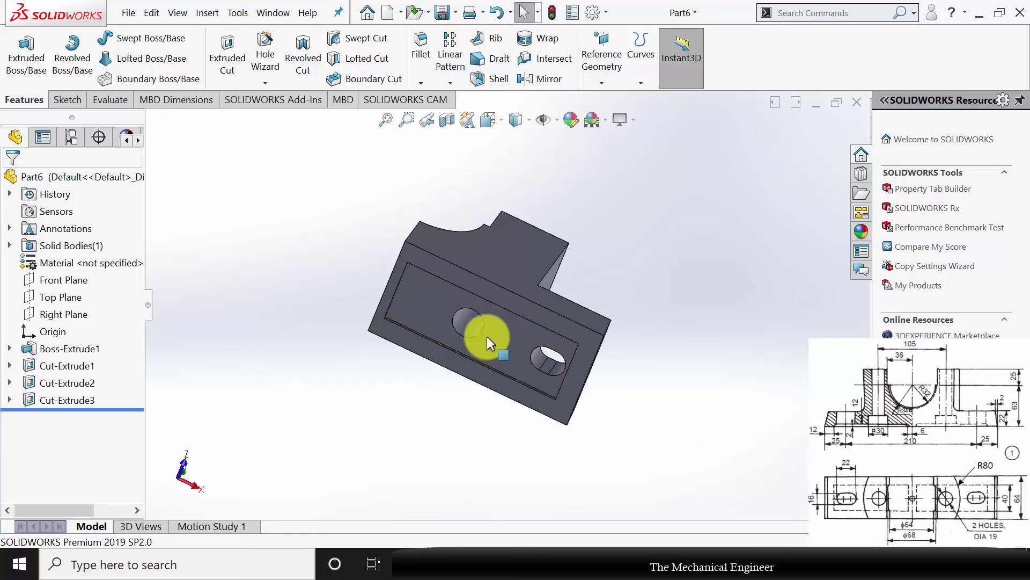
click(542, 293)
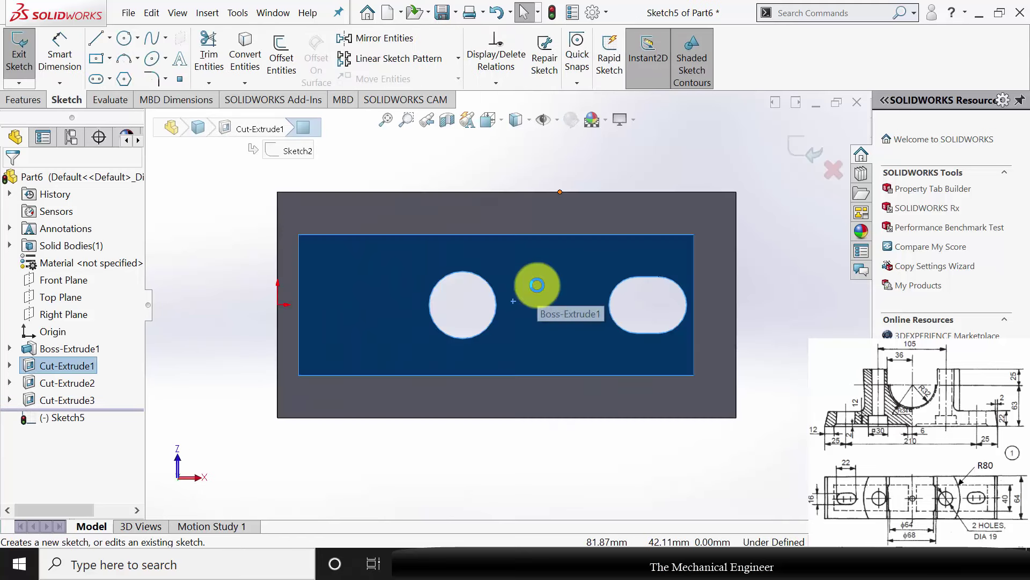
click(97, 57)
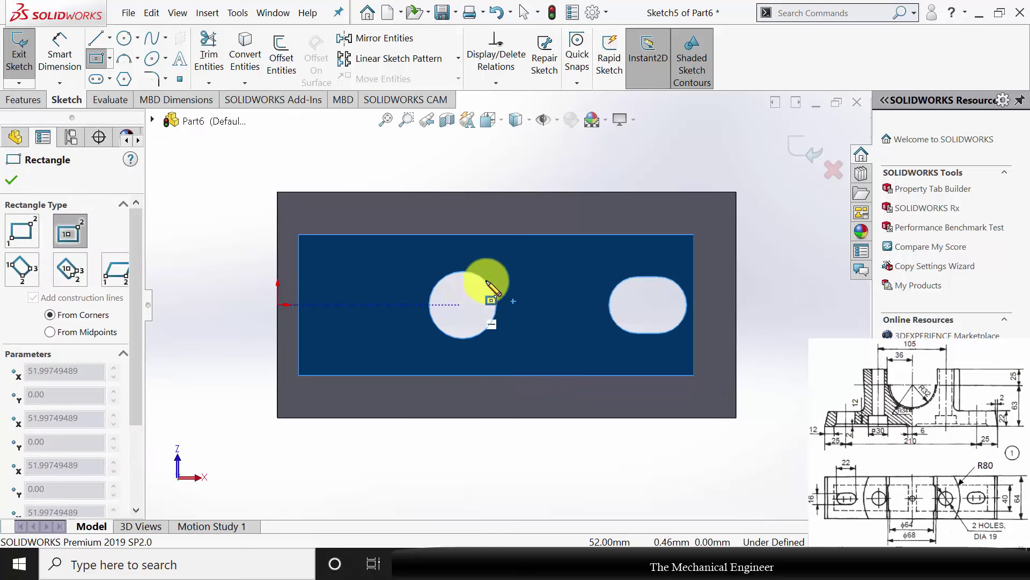
click(461, 304)
click(516, 258)
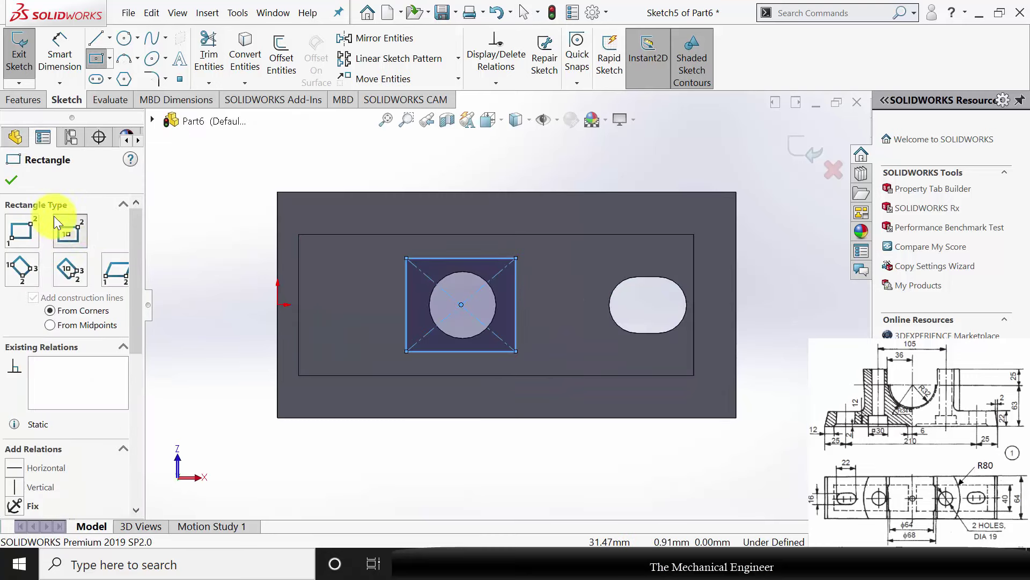
click(13, 176)
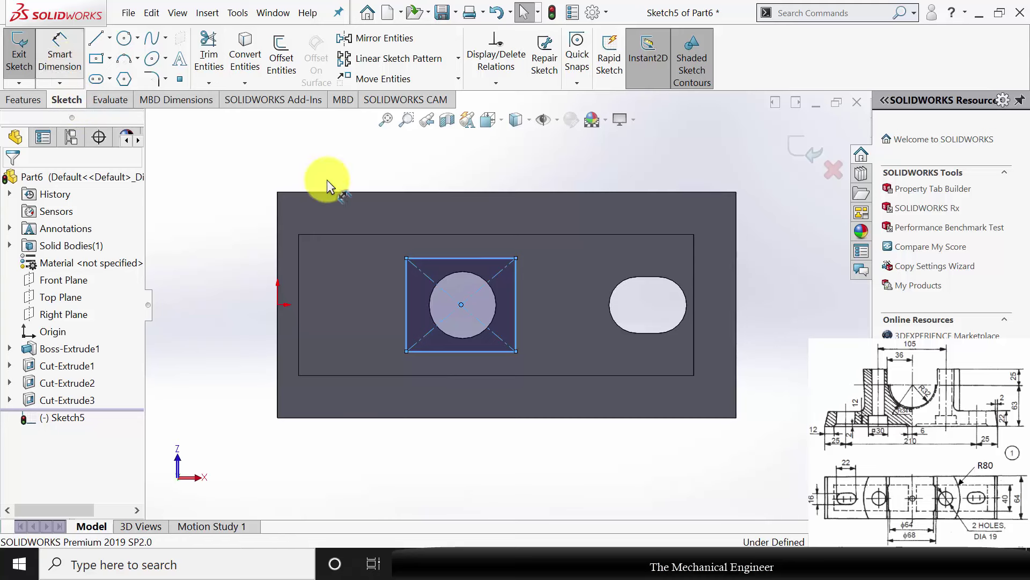
Step: Dimension the rectangle's height and width to 30 mm each
click(516, 294)
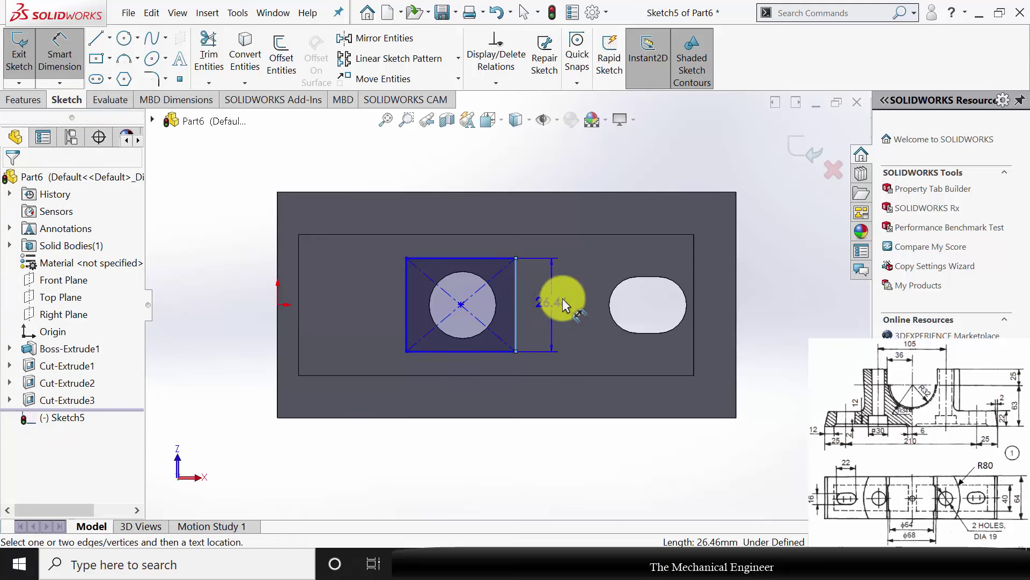
click(562, 298)
text(30)
key(Return)
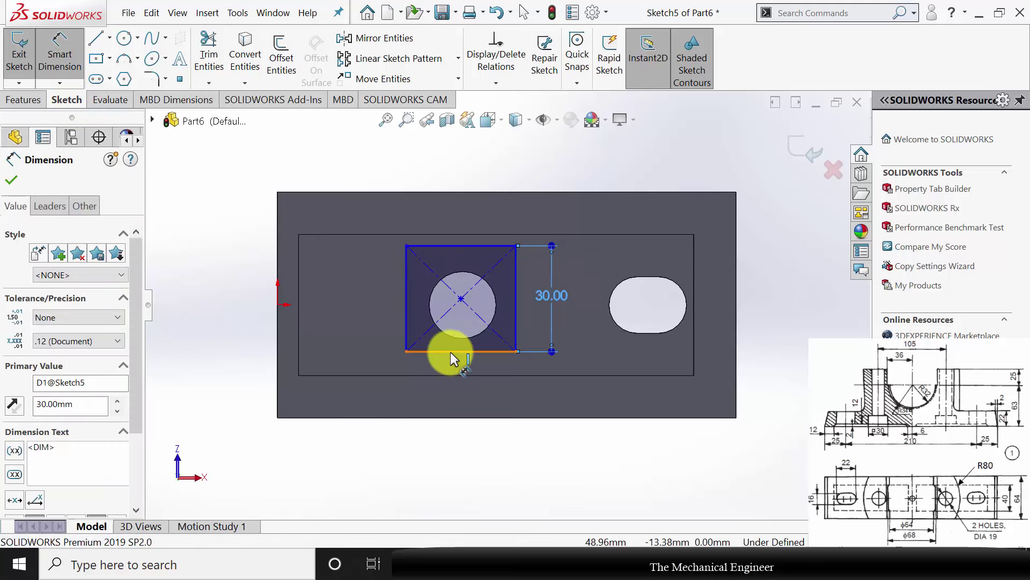
click(451, 352)
click(481, 487)
text(30)
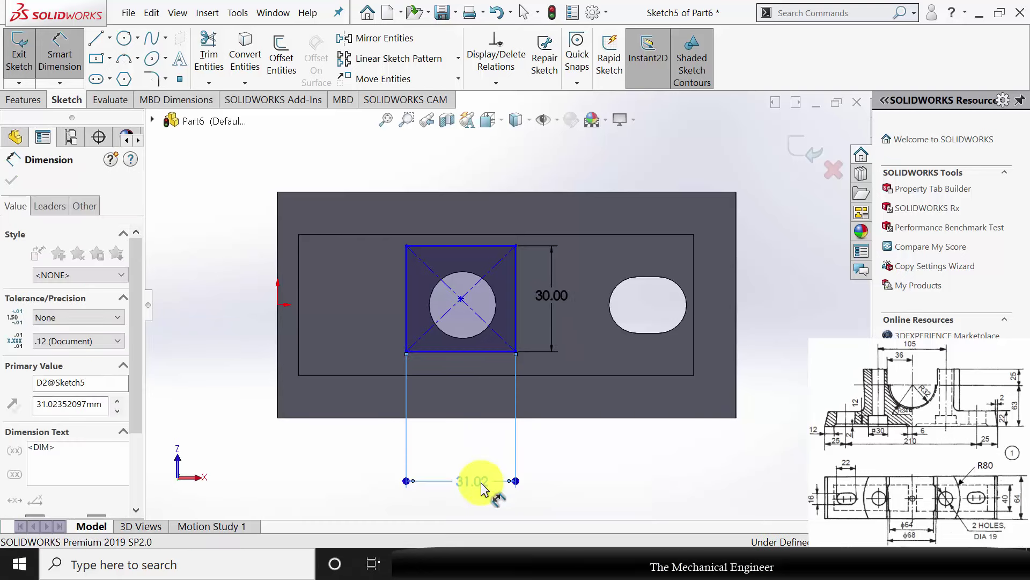
key(Return)
key(Escape)
Step: Add a concentric relation between the rectangle's centre point and the round hole's edge
scroll(439, 368, down, 2)
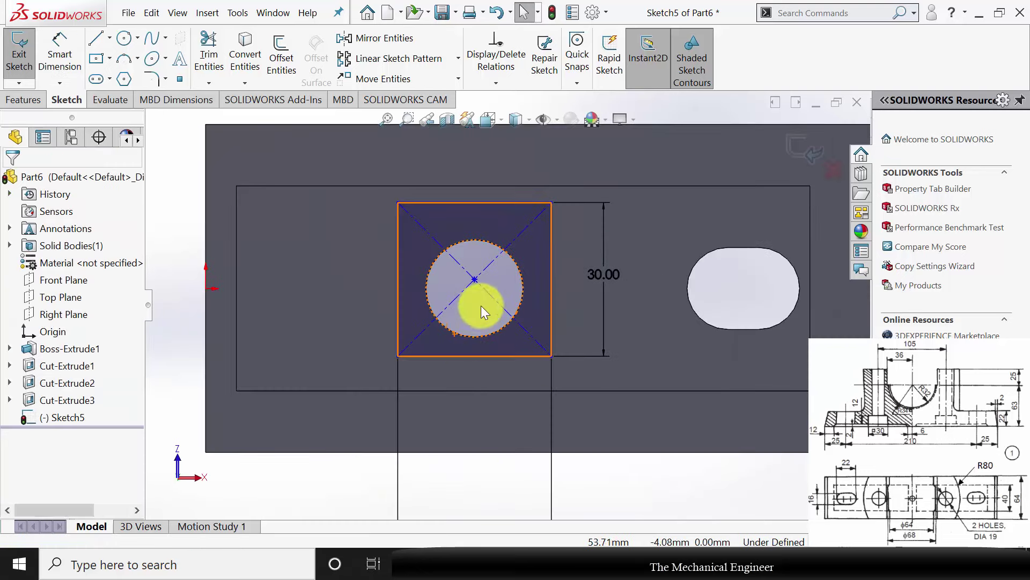
click(475, 279)
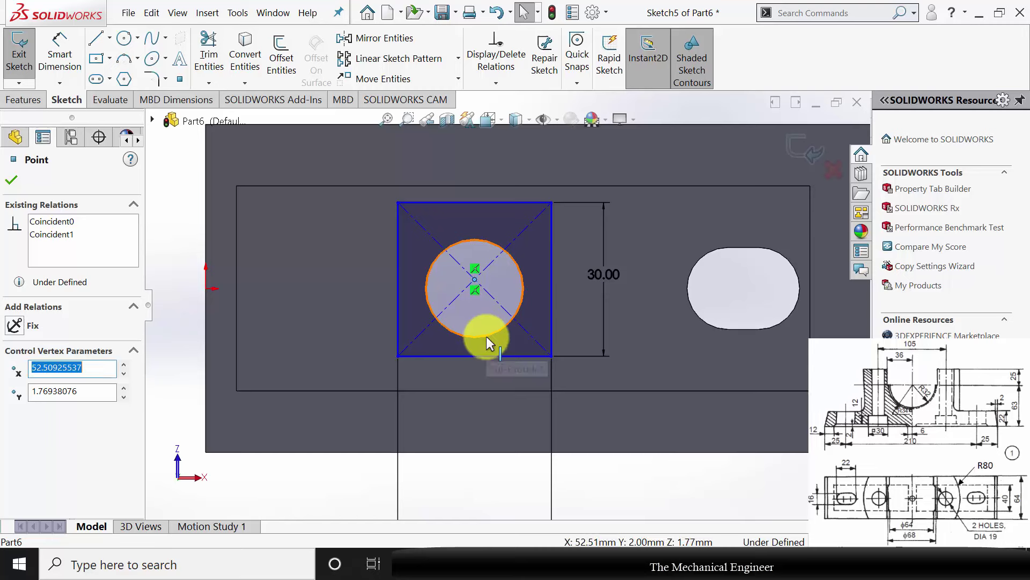
key(Escape)
ctrl+click(486, 336)
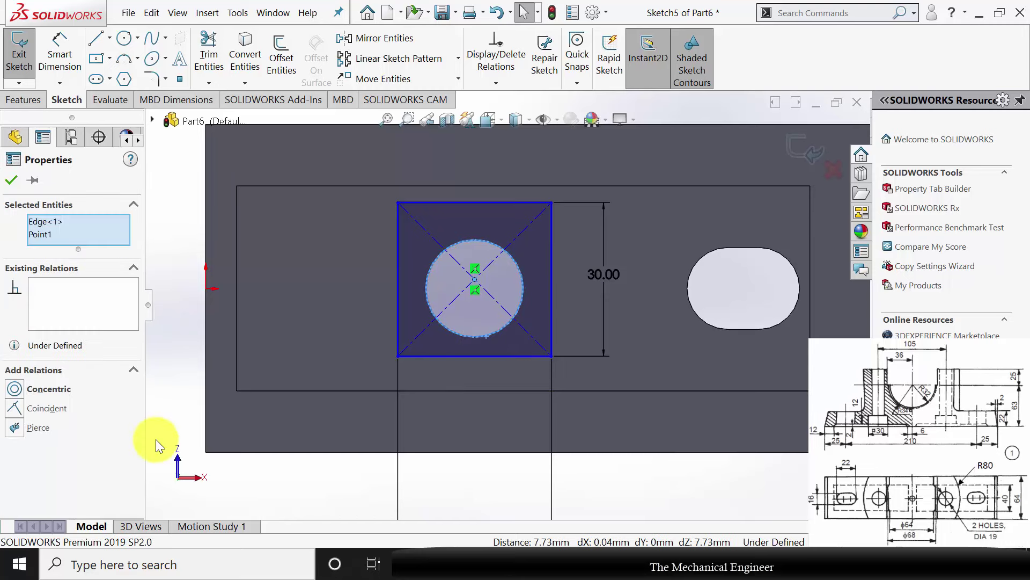
click(13, 390)
click(16, 179)
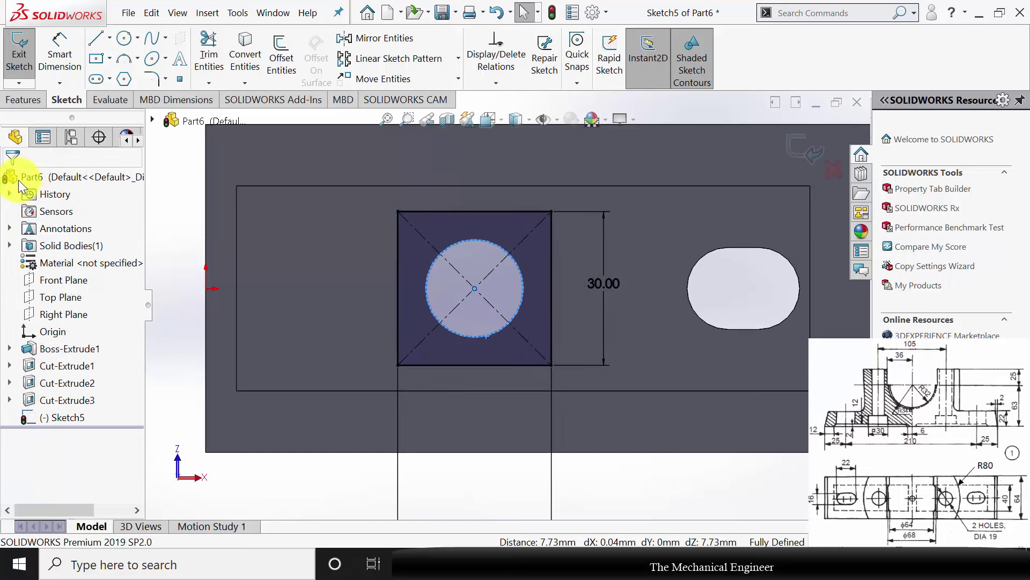
Step: Cut the 30 mm square 12 mm deep into the block as a blind extruded cut
click(23, 100)
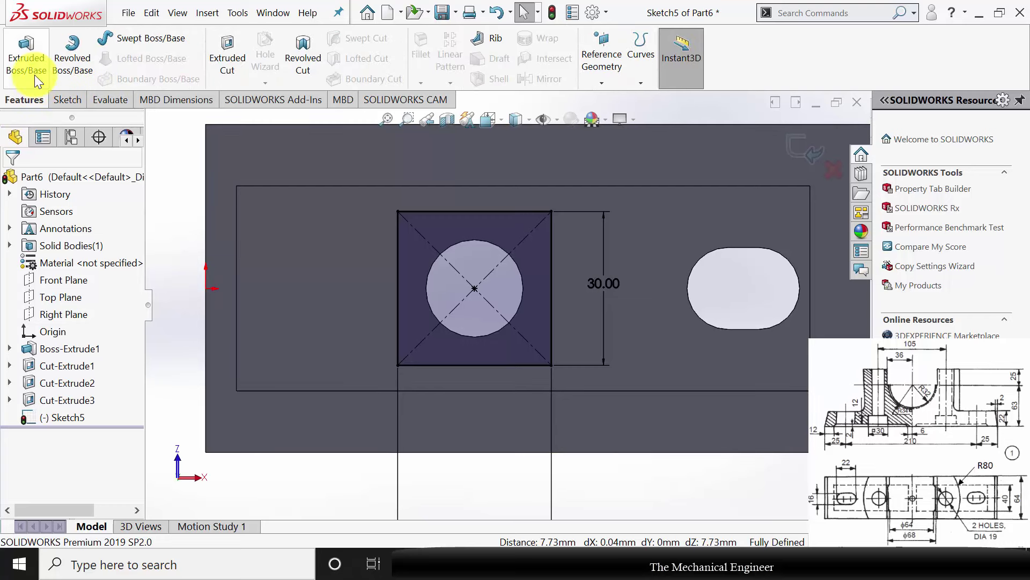
click(228, 58)
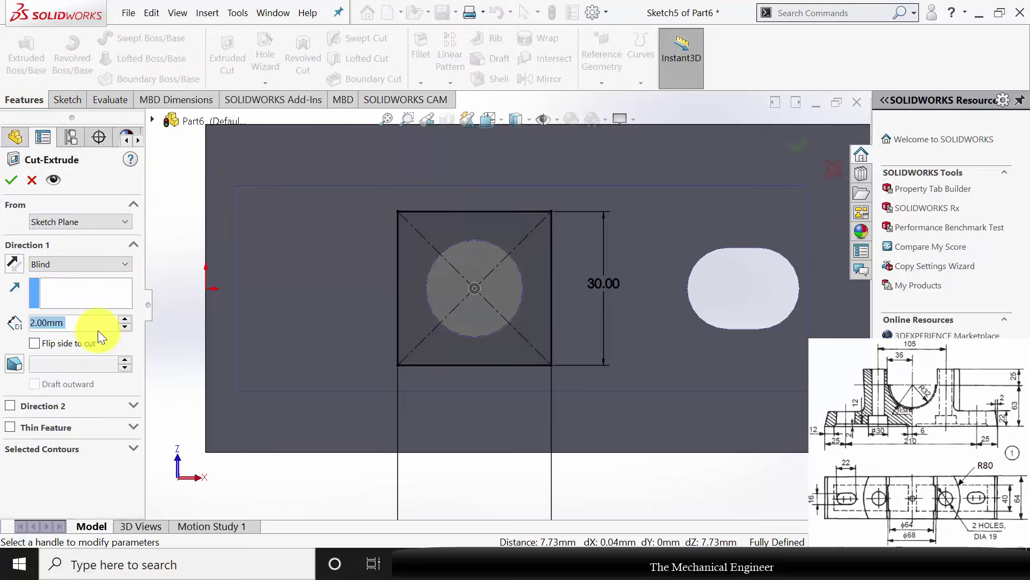
text(12)
key(Return)
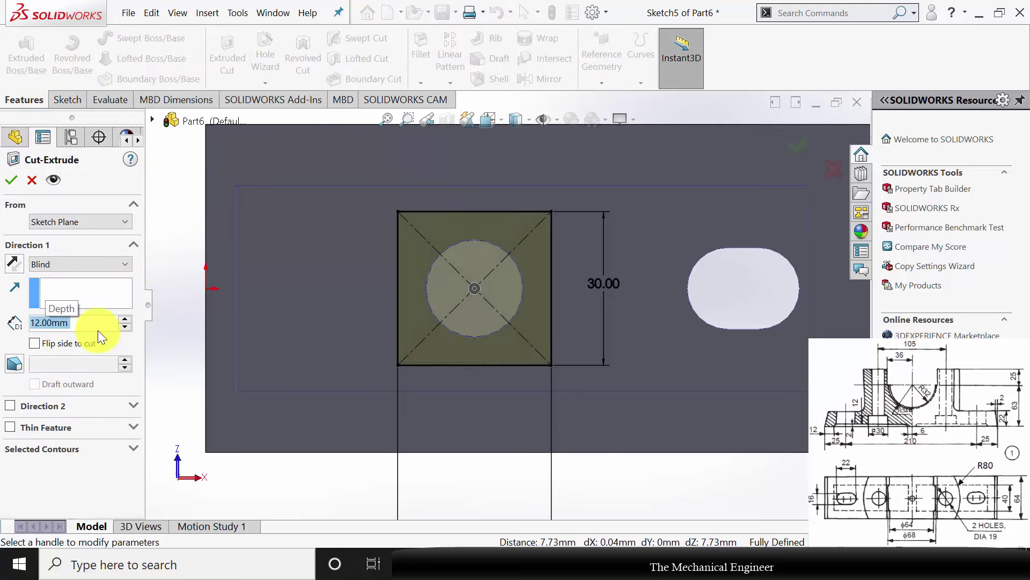
click(11, 180)
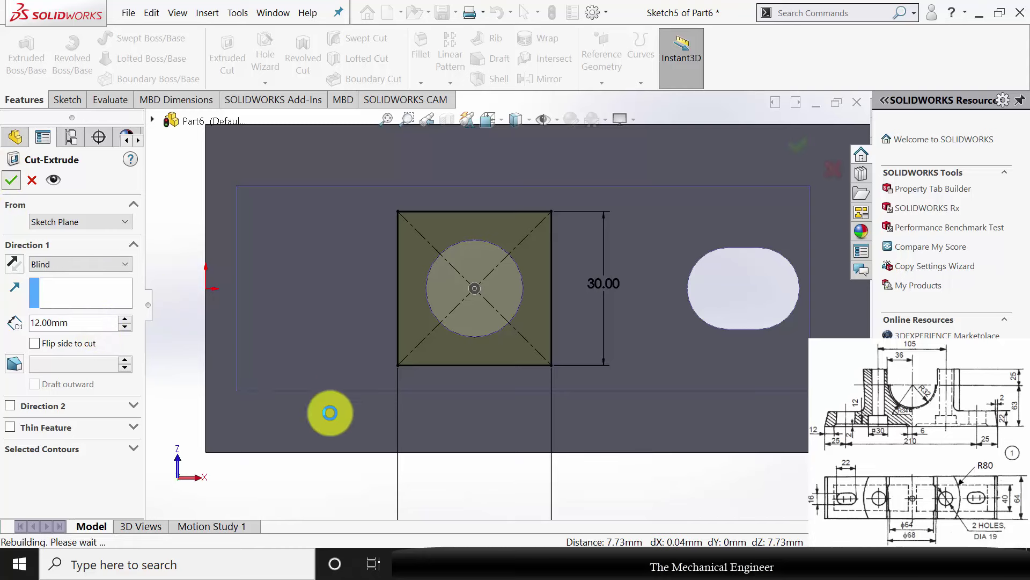
click(608, 459)
scroll(607, 460, up, 3)
middle_drag(614, 387, 610, 478)
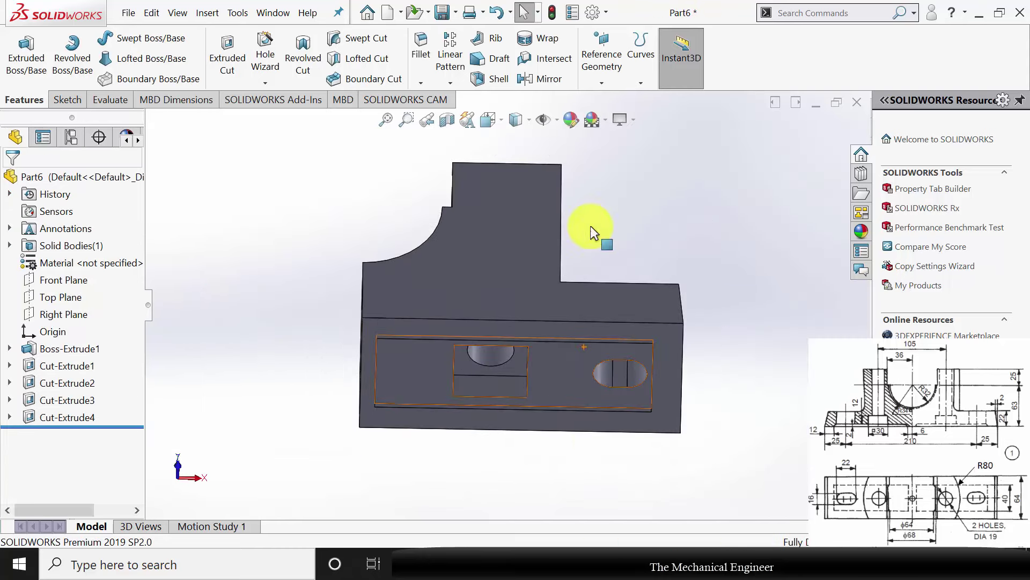
Step: Start a sketch on the tall block's top face and draw a circle about 147 mm in diameter centred on the origin
middle_drag(594, 202, 662, 304)
middle_drag(405, 426, 390, 415)
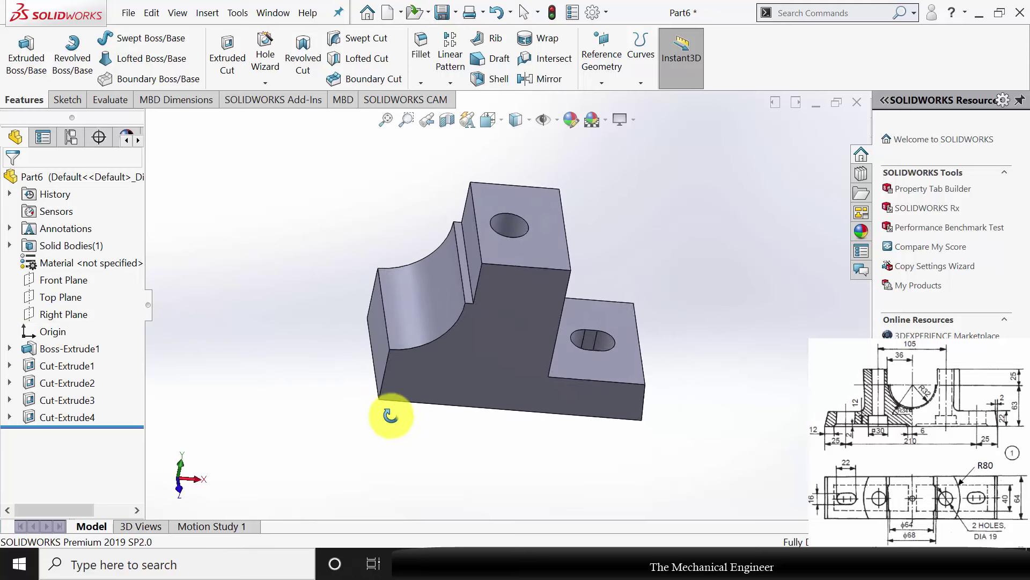
click(539, 260)
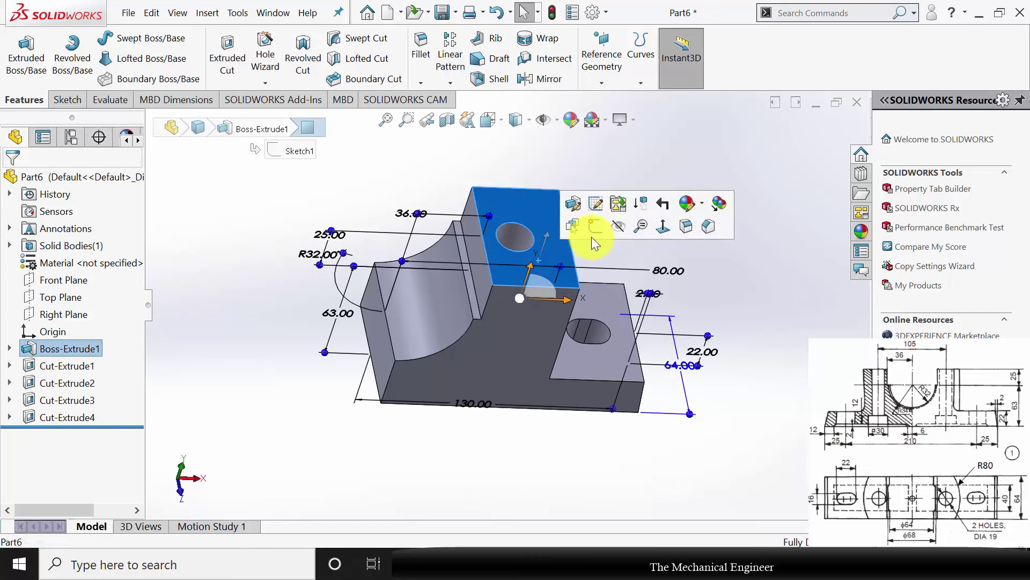
click(594, 226)
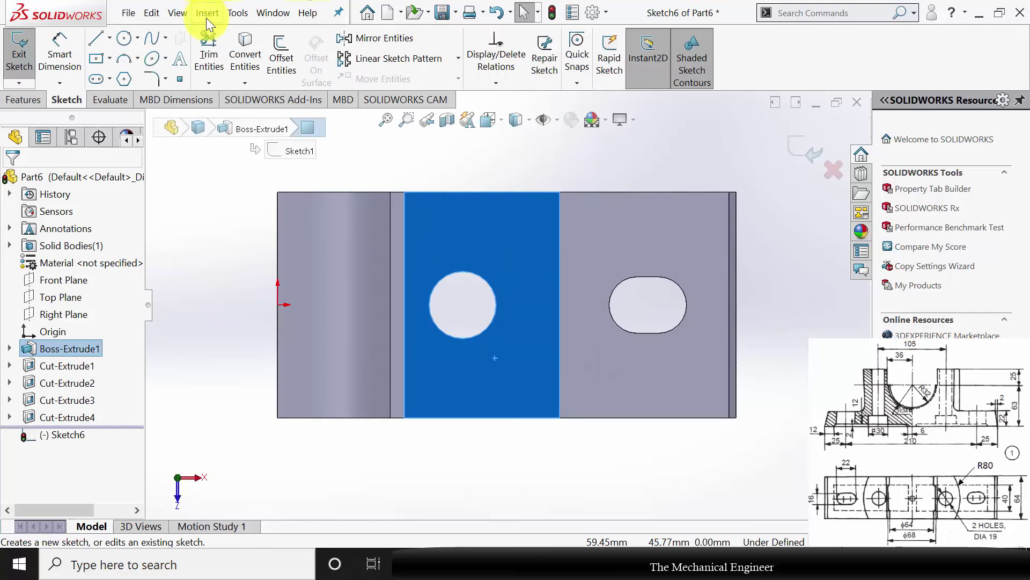
click(123, 39)
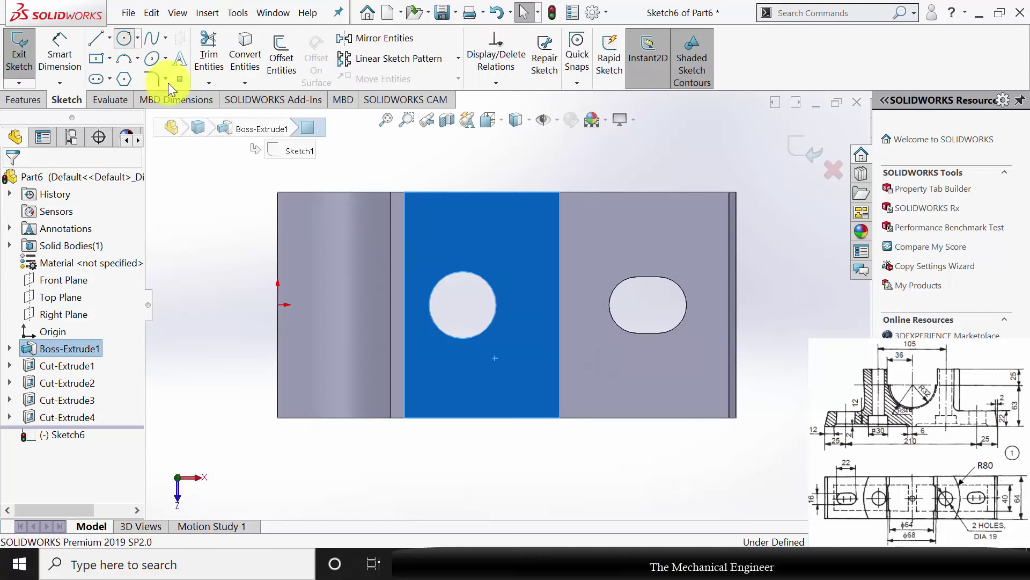
click(277, 305)
click(536, 270)
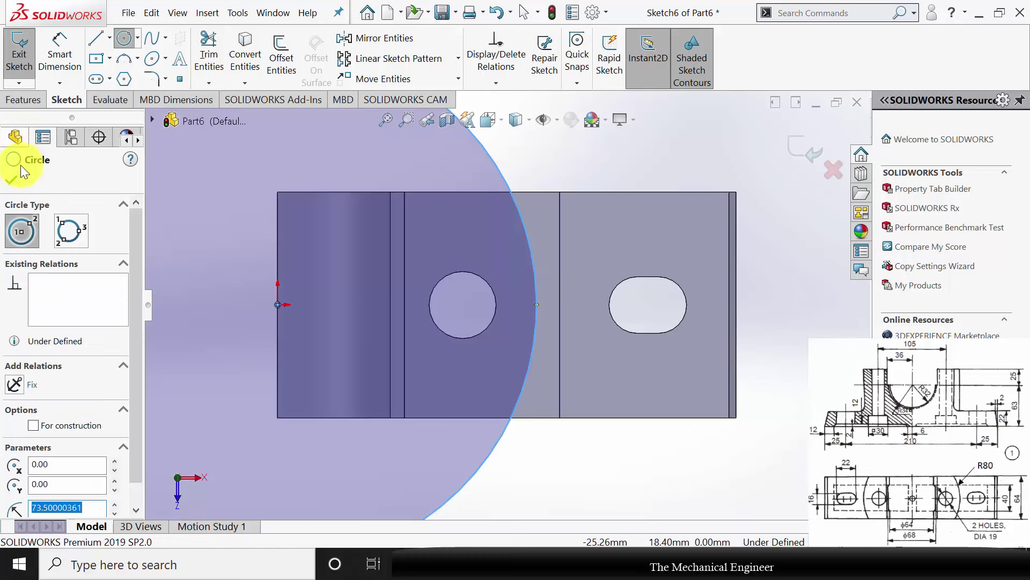
click(11, 182)
Step: Dimension the large circle's diameter to 160 mm
click(67, 46)
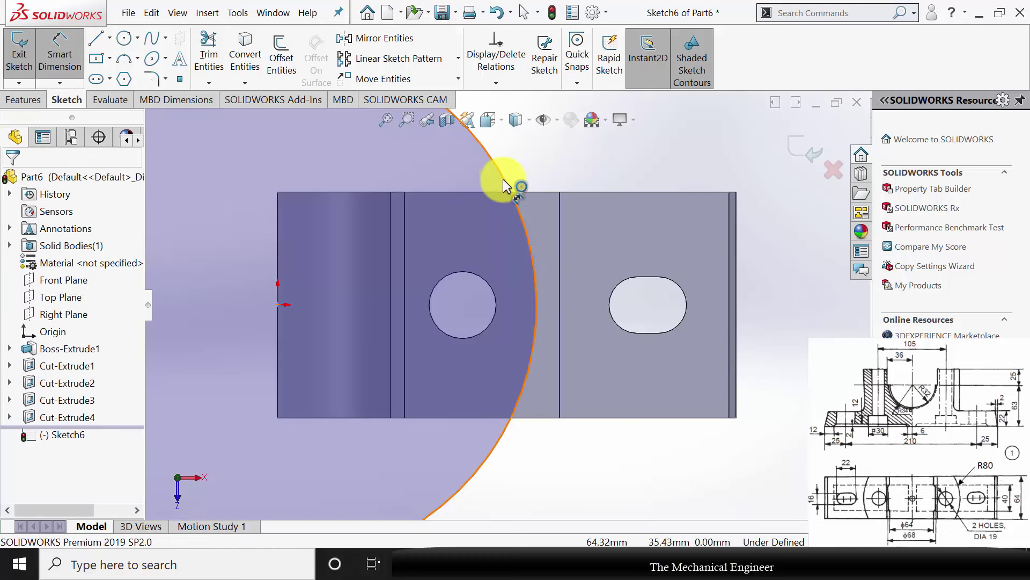
click(589, 171)
click(608, 169)
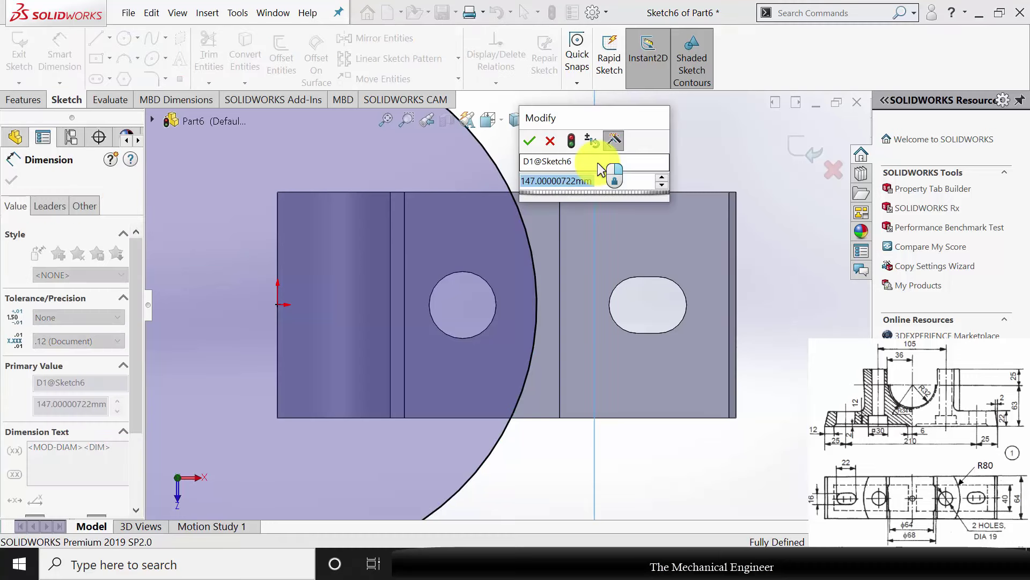
text(160)
key(Return)
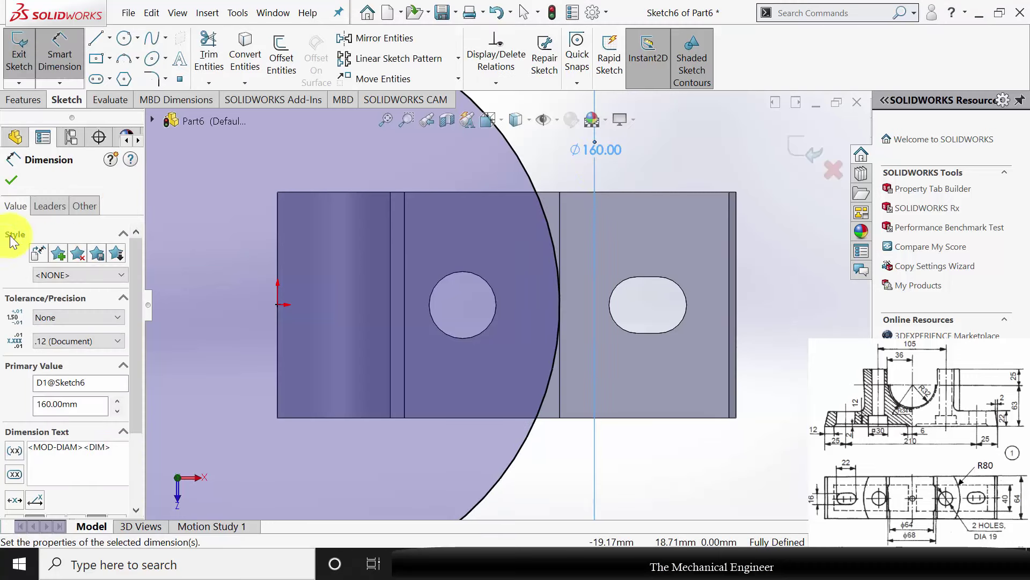
click(11, 180)
Step: Cut away the material outside the 160 mm circle with Flip side to cut, Up To Surface at the foot's upper face
click(22, 100)
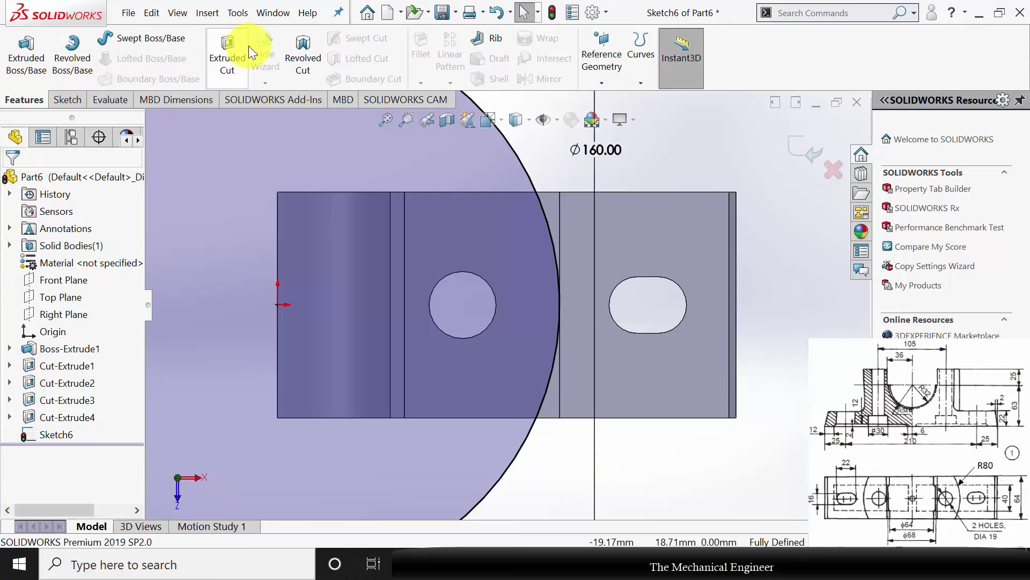
click(227, 58)
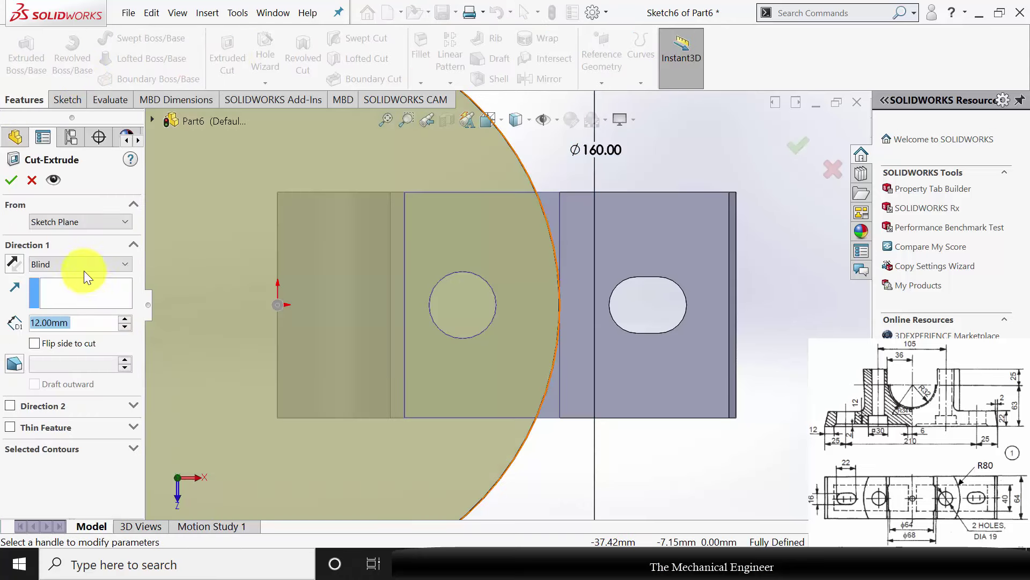
click(84, 269)
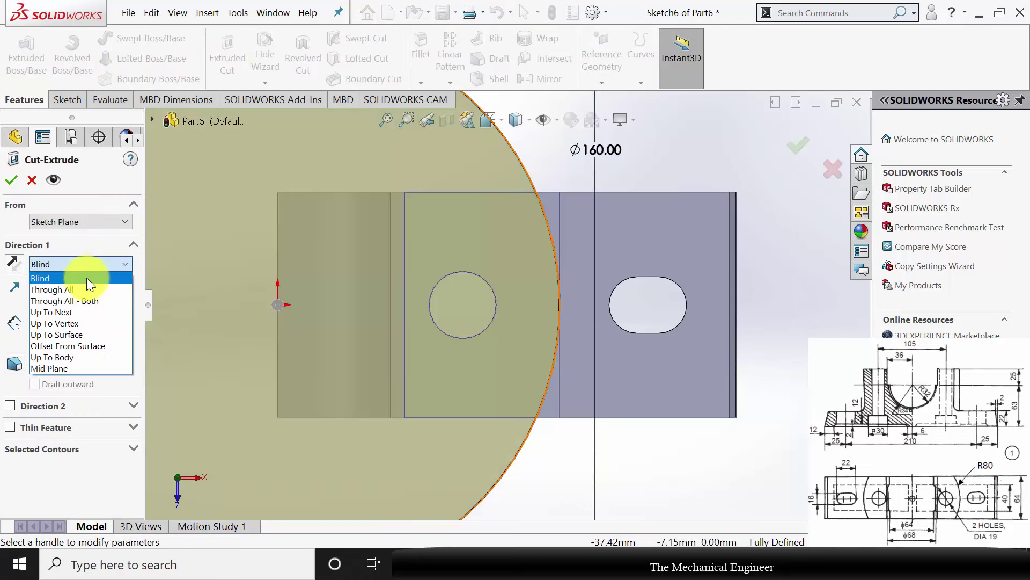
click(92, 333)
click(654, 252)
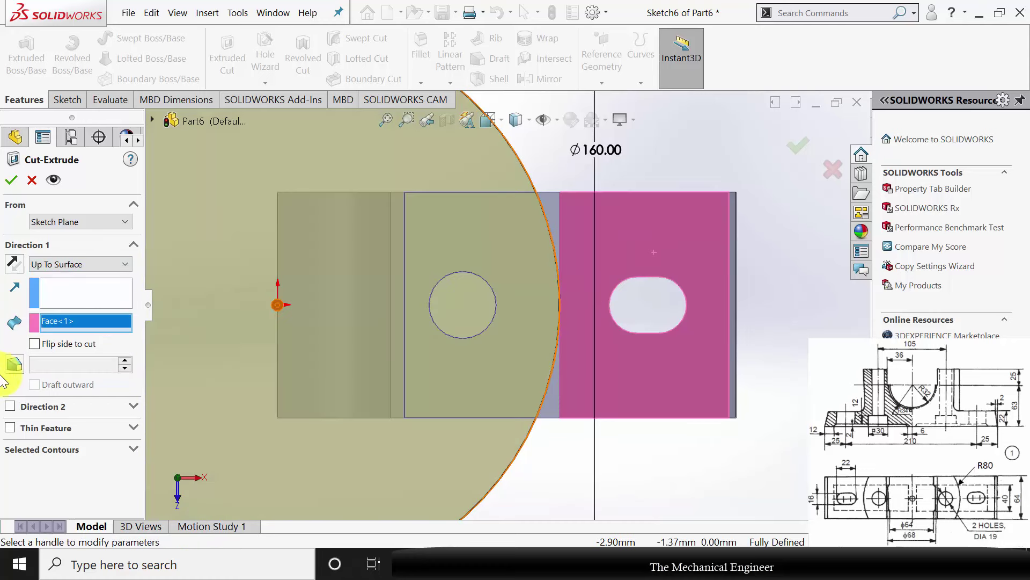
click(33, 343)
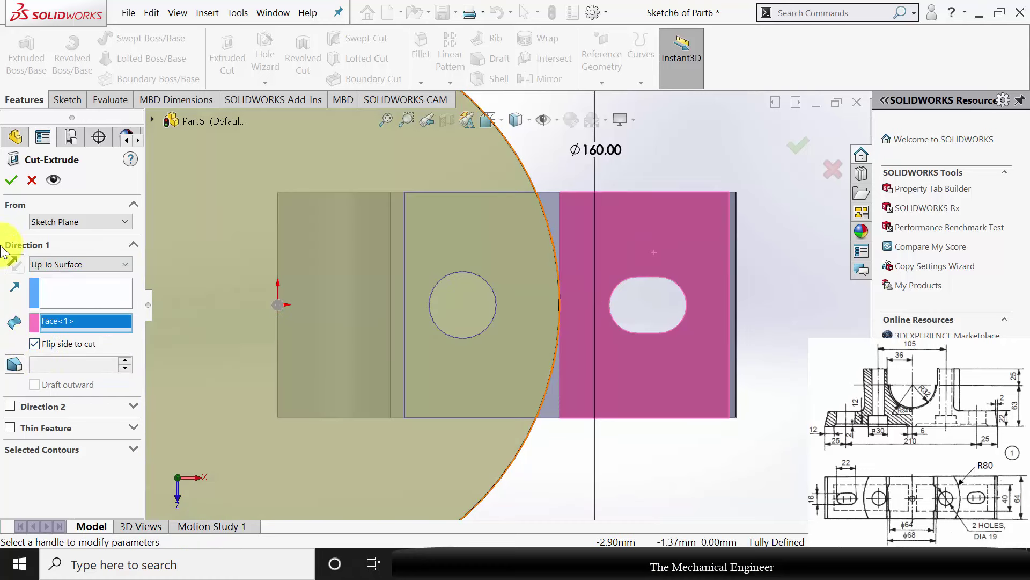
click(13, 184)
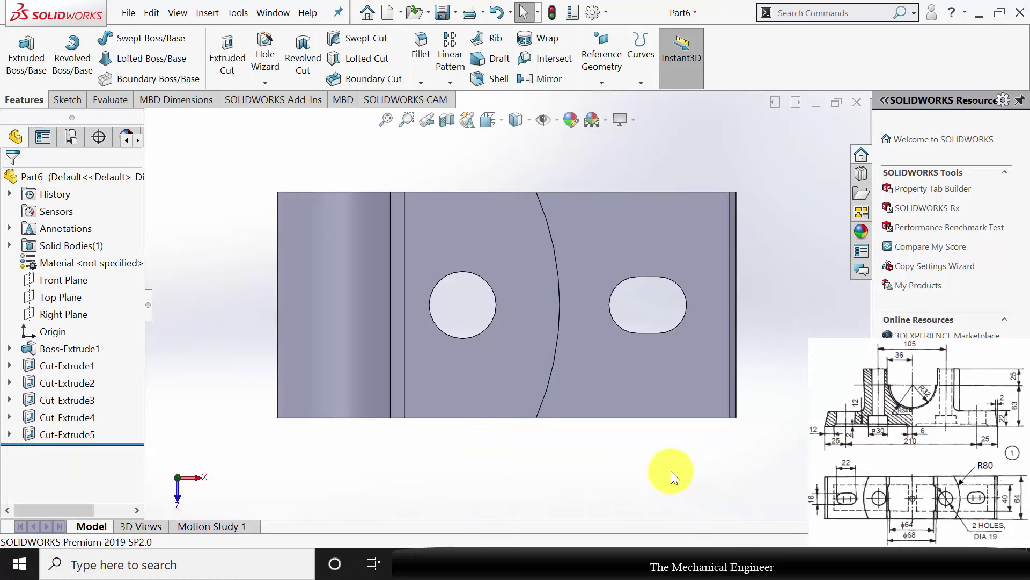
Step: Start a sketch on the Front Plane and draw a circle about 76 mm in diameter, centred vertically above the origin near the arc's centre
key(f)
middle_drag(584, 443, 597, 370)
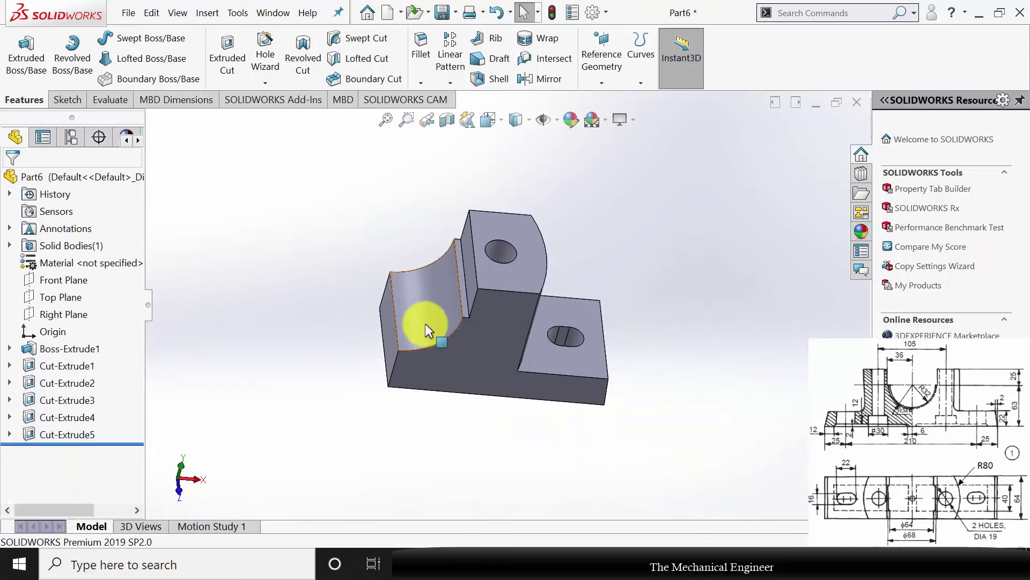
click(60, 280)
click(66, 263)
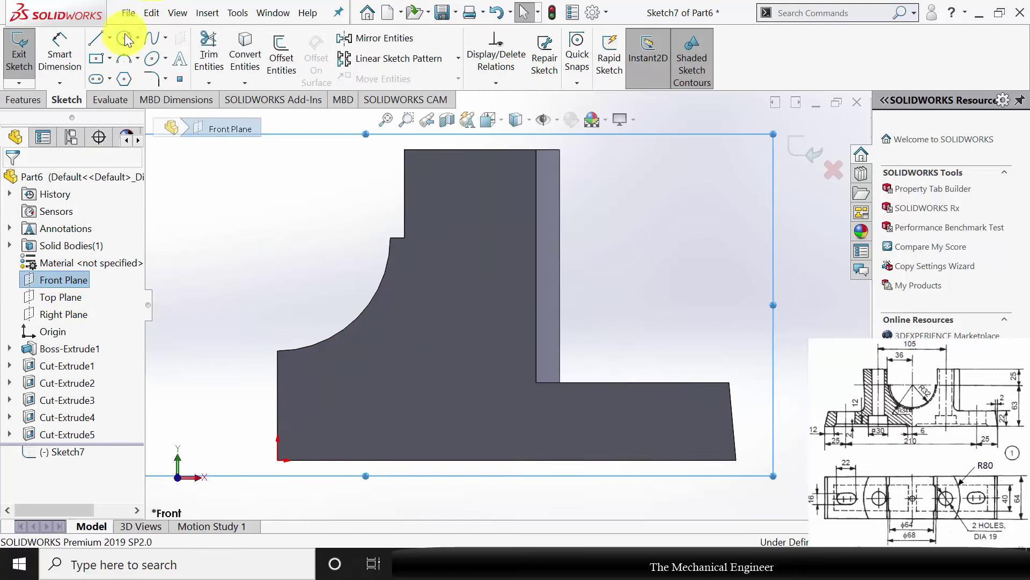
click(277, 245)
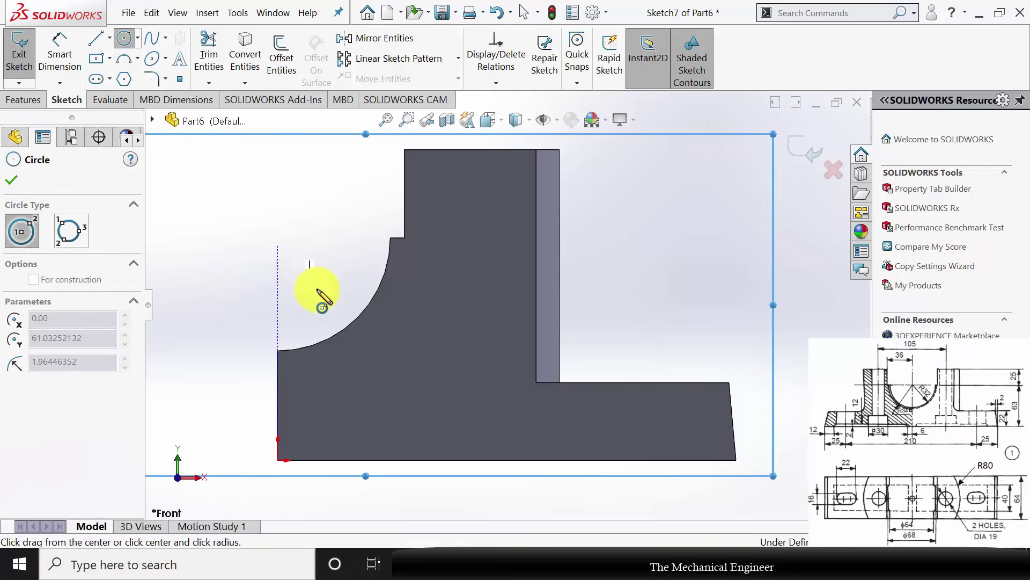
click(354, 356)
Step: Dimension the new circle's diameter to 68 mm, entered as 34*2
click(64, 60)
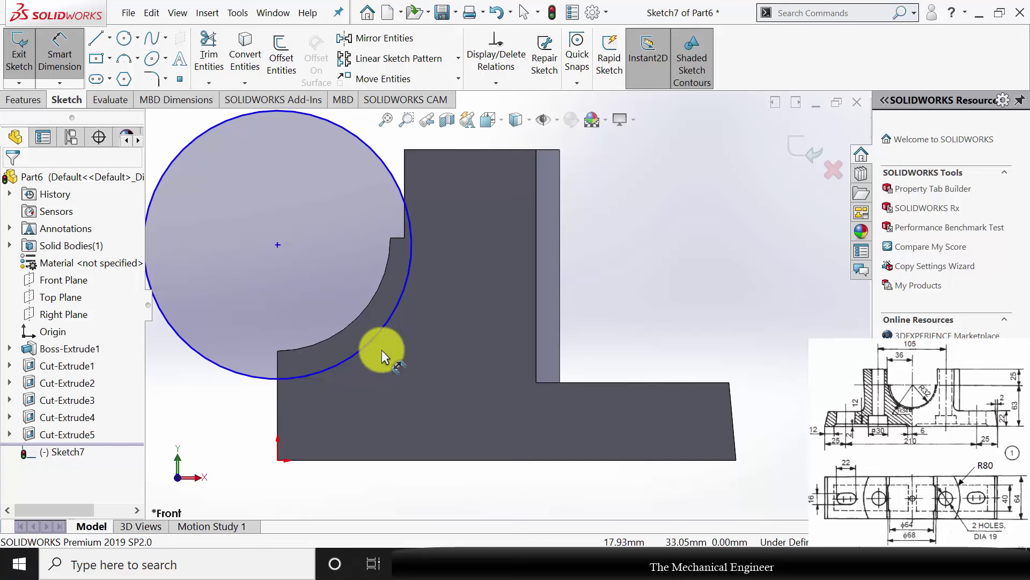
click(429, 302)
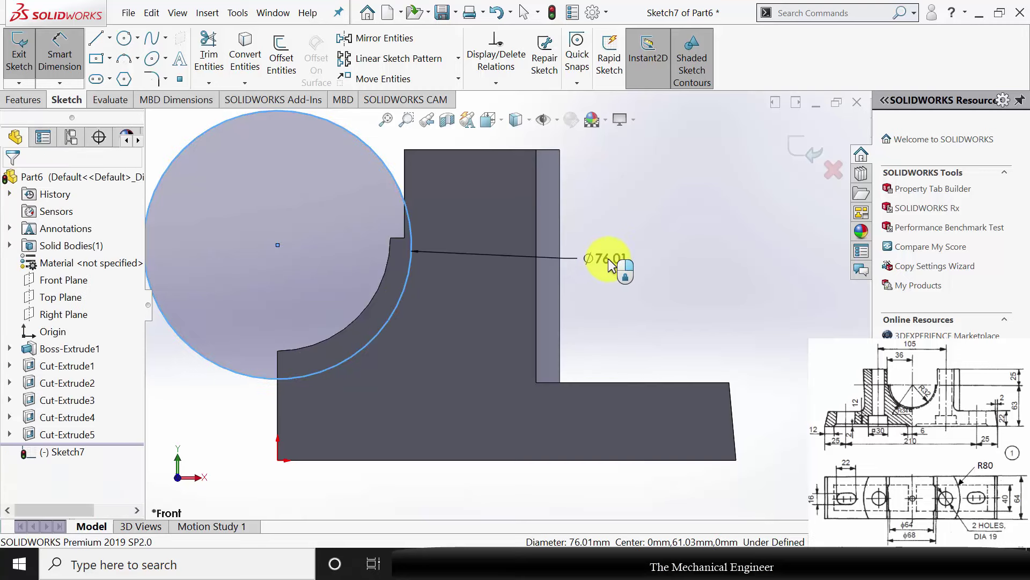
click(610, 263)
text(76)
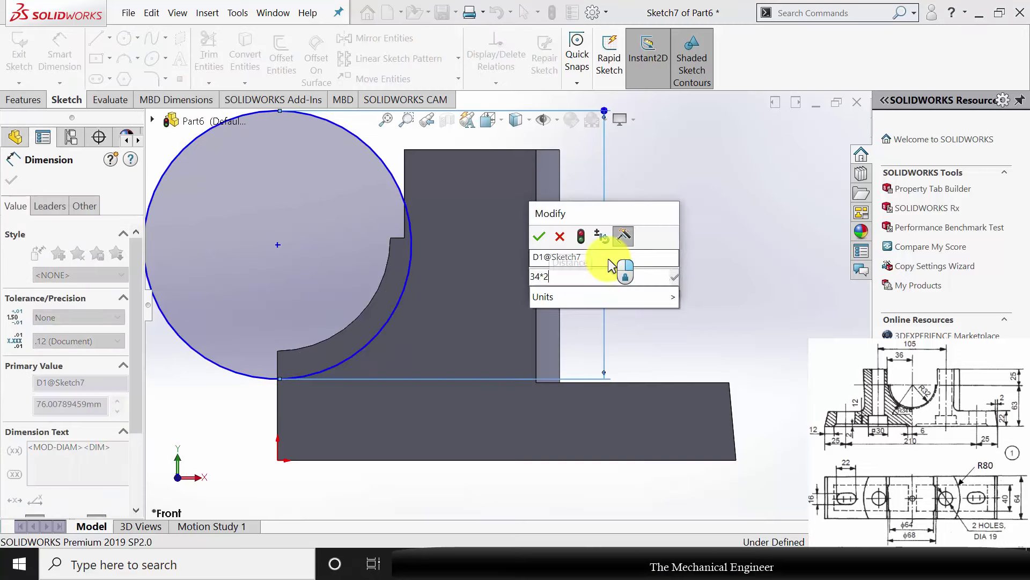
key(Return)
key(Escape)
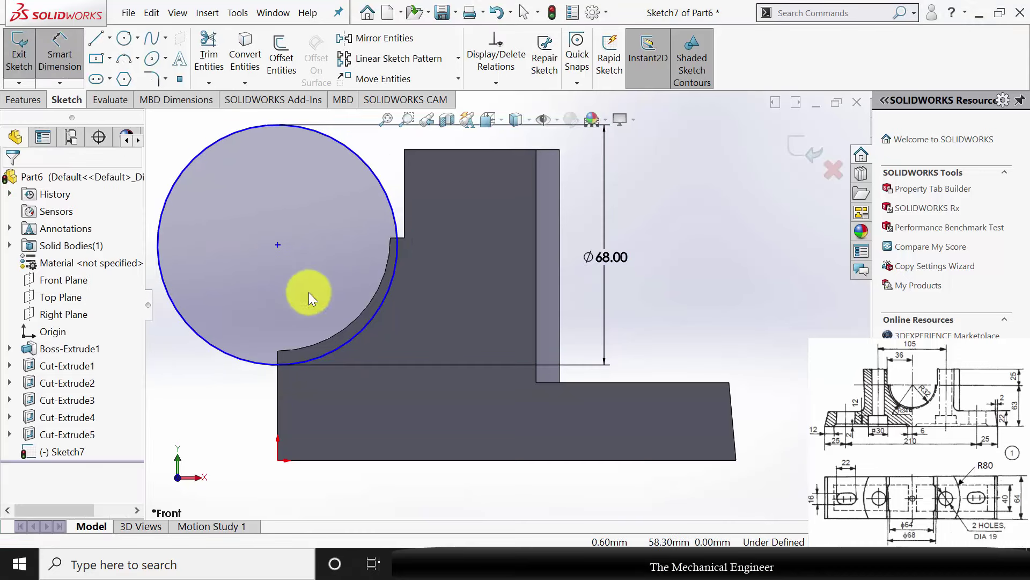
Step: Add a concentric relation between the 68 mm circle and the block's concave arc edge
click(330, 352)
ctrl+click(344, 349)
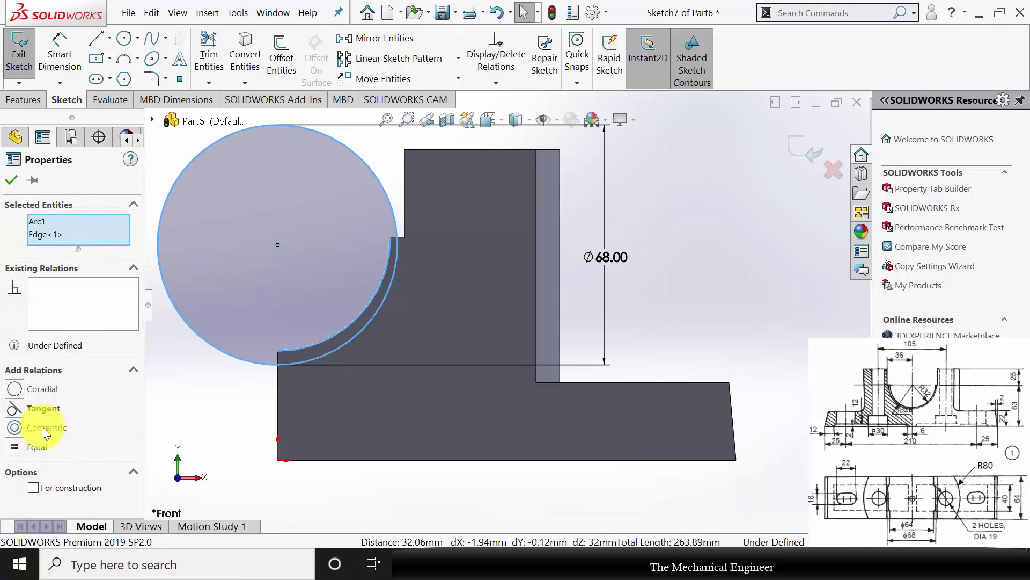
click(21, 423)
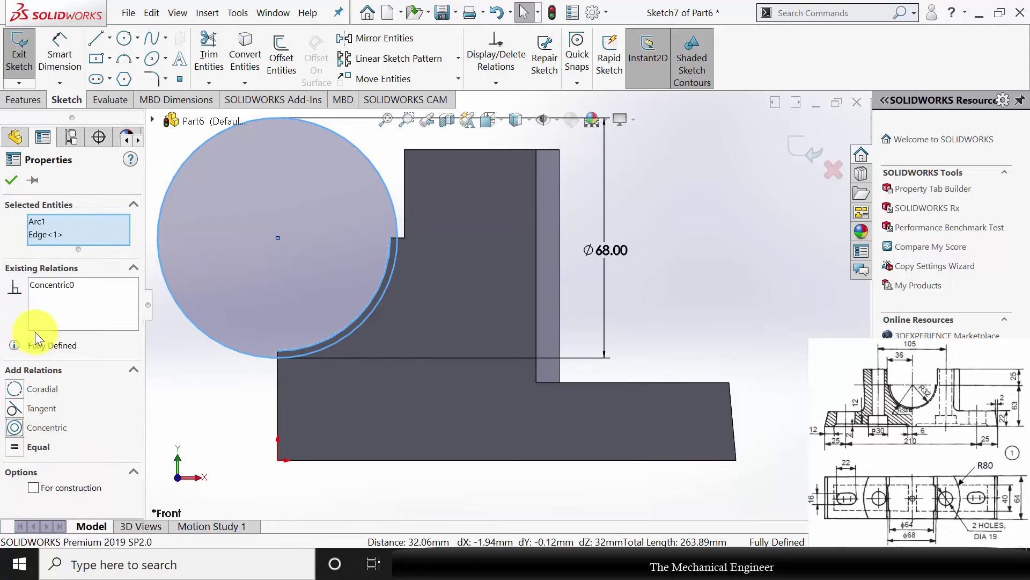
click(13, 181)
Step: Cut the 68 mm circle into the curved seat as an extruded cut with the Mid Plane end condition and 40 mm depth
click(22, 100)
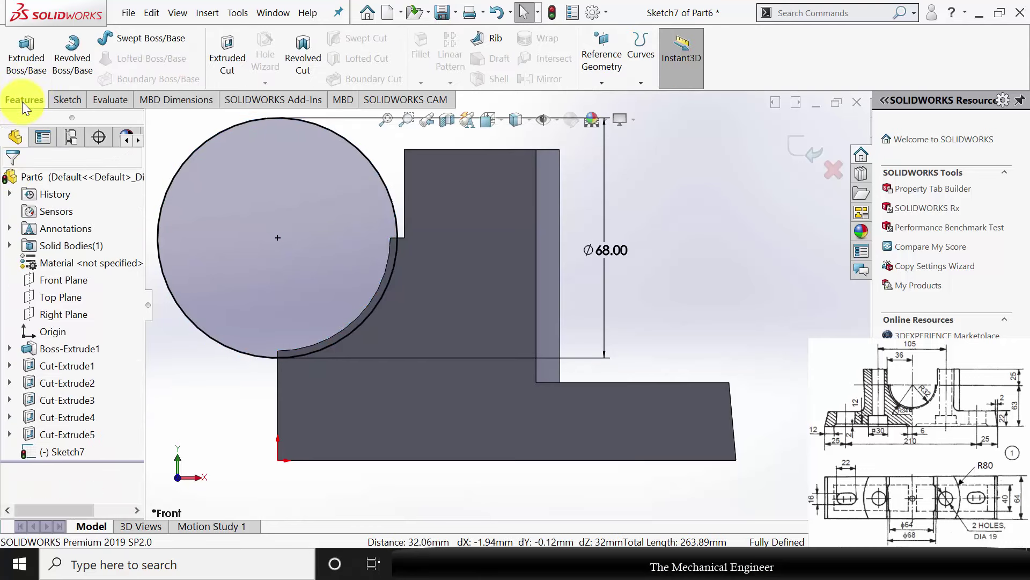
click(239, 58)
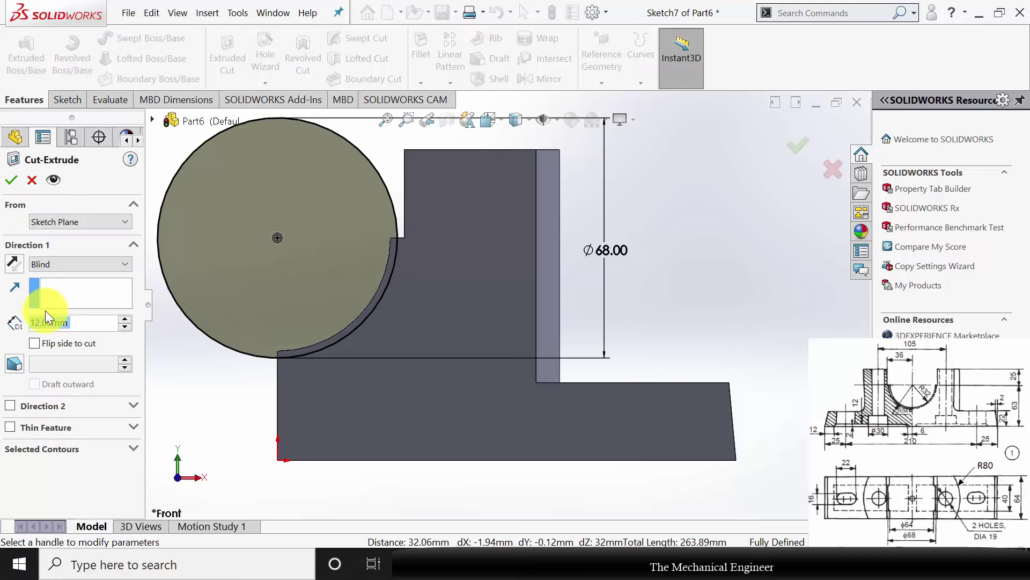
click(85, 265)
click(102, 363)
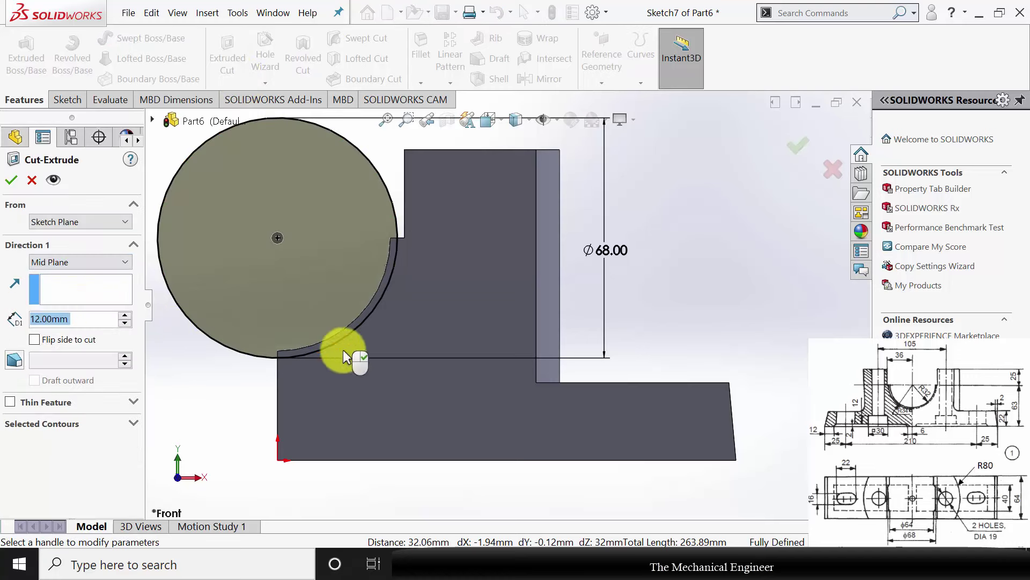
scroll(382, 344, up, 4)
middle_drag(382, 345, 246, 373)
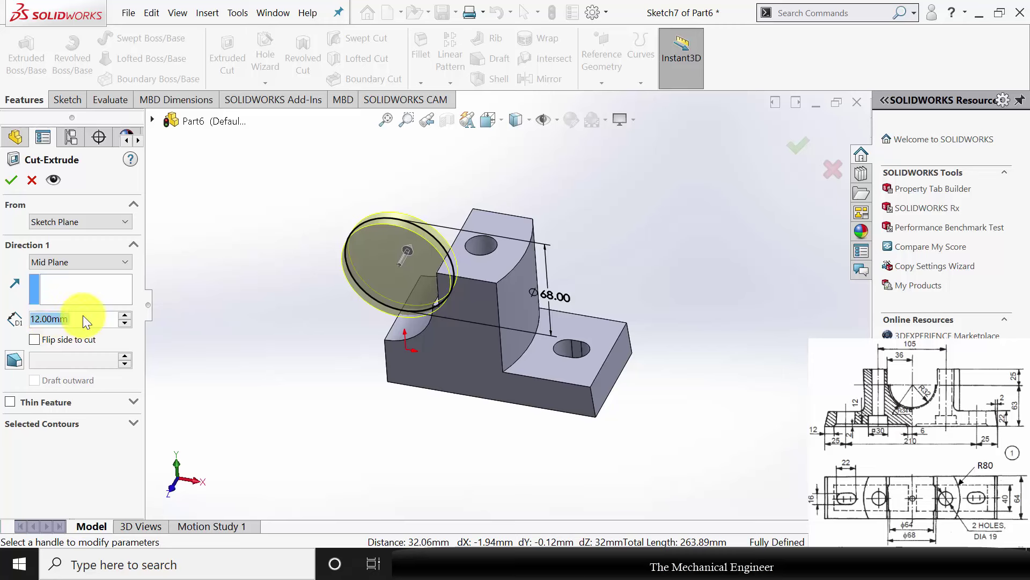
text(40)
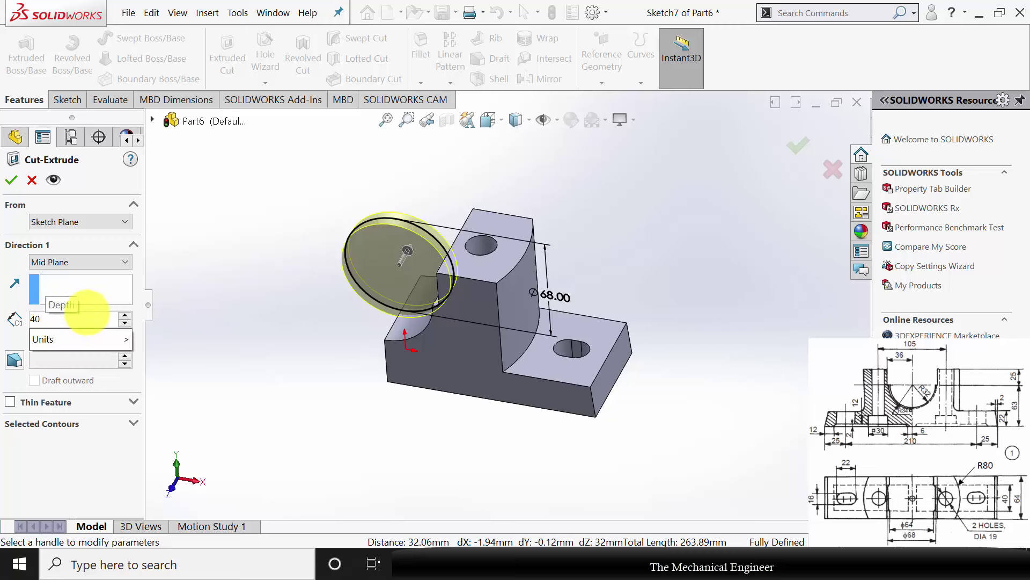
key(Return)
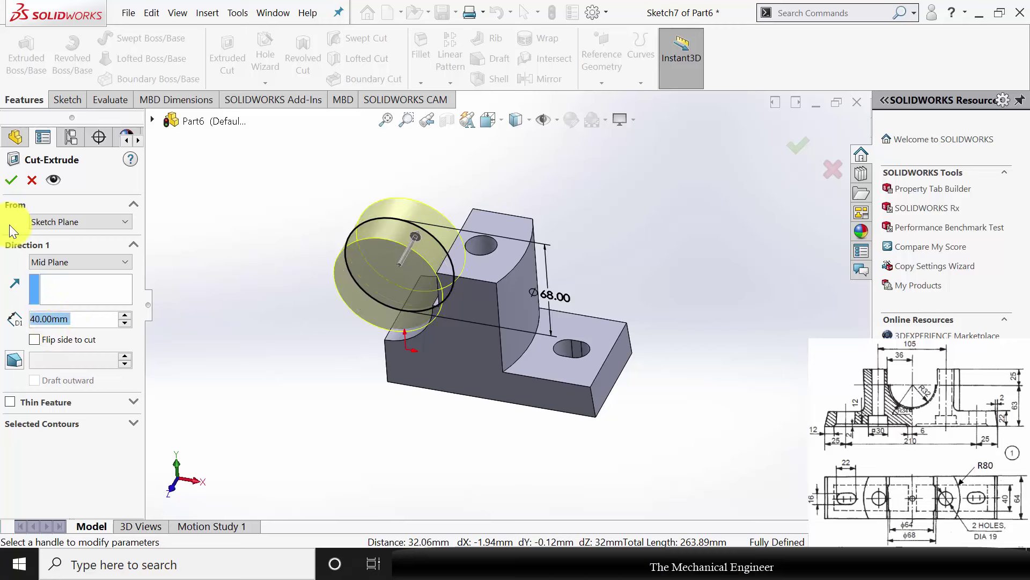
click(11, 182)
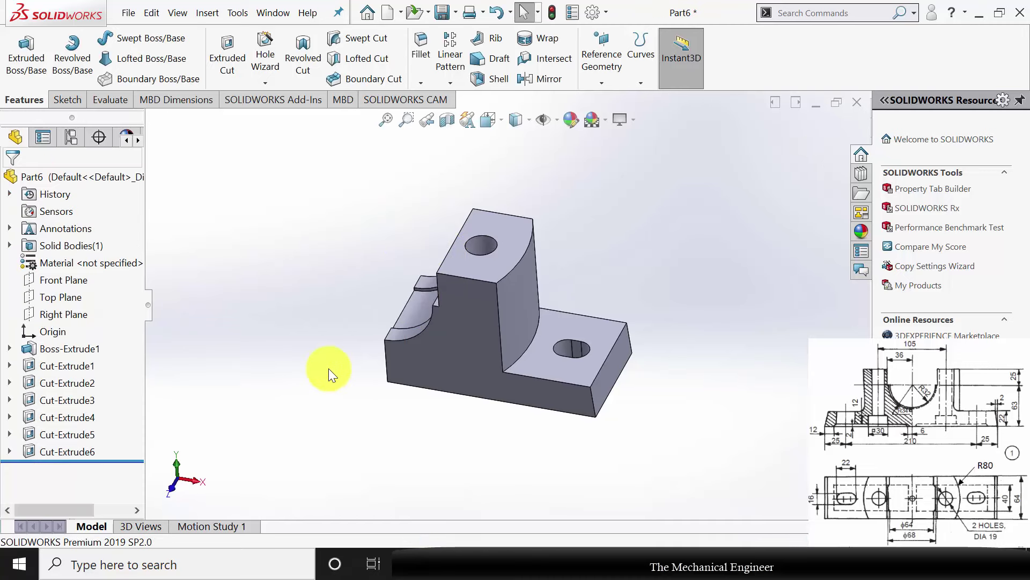
Step: Mirror Boss-Extrude1 and Cut-Extrude1 through Cut-Extrude6 about the flat end face beneath the curved seat
mouse_move(328, 368)
middle_down()
mouse_move(353, 296)
mouse_move(431, 363)
mouse_move(336, 352)
mouse_move(358, 404)
mouse_move(336, 341)
mouse_move(335, 354)
middle_up()
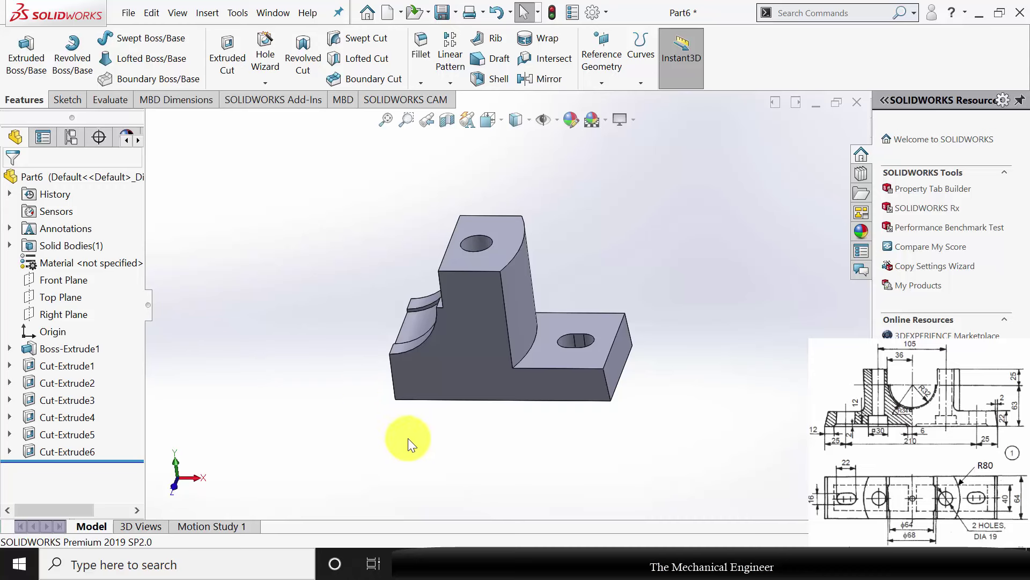
click(542, 81)
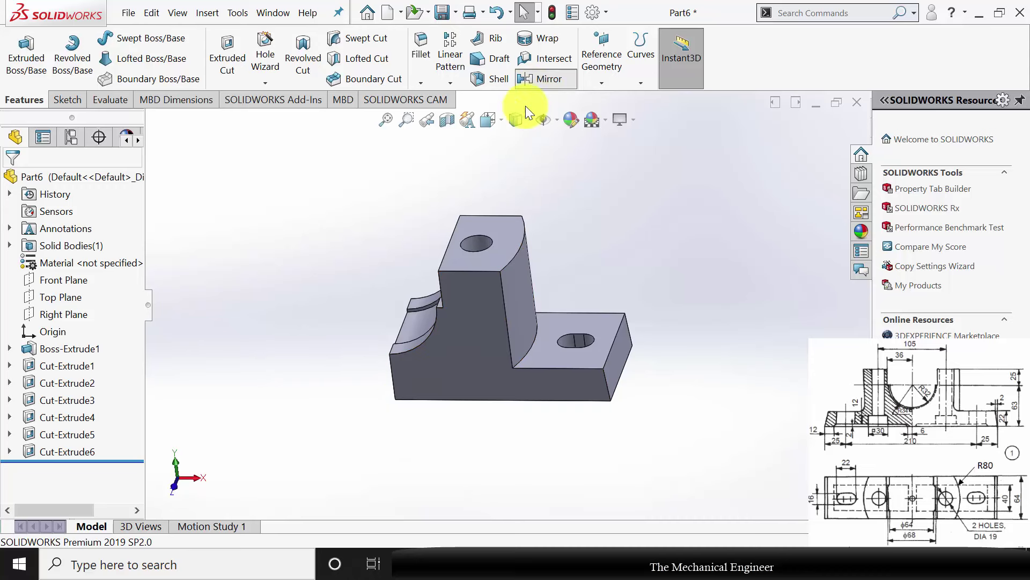
middle_drag(172, 215, 275, 319)
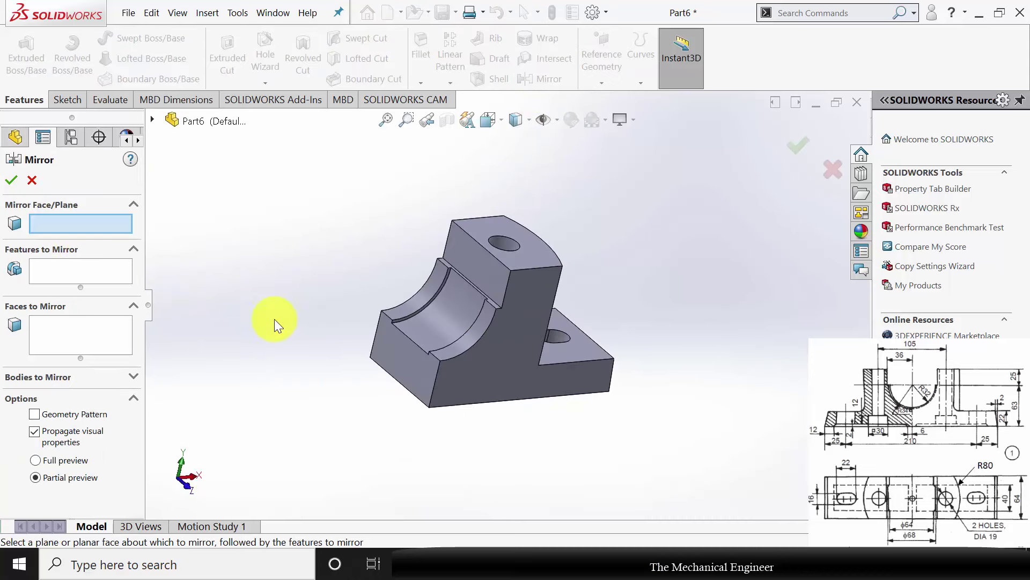
click(409, 363)
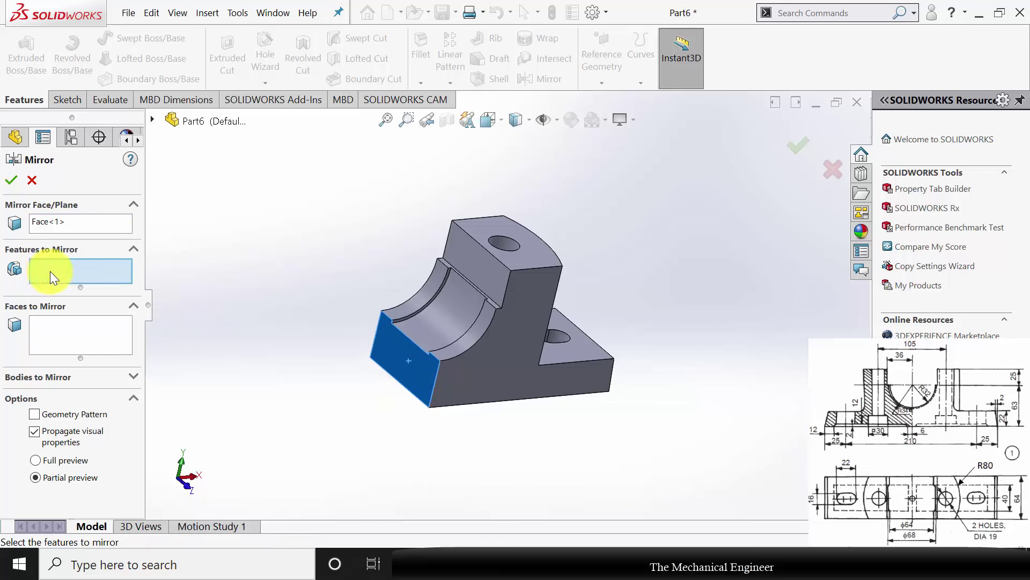
click(156, 121)
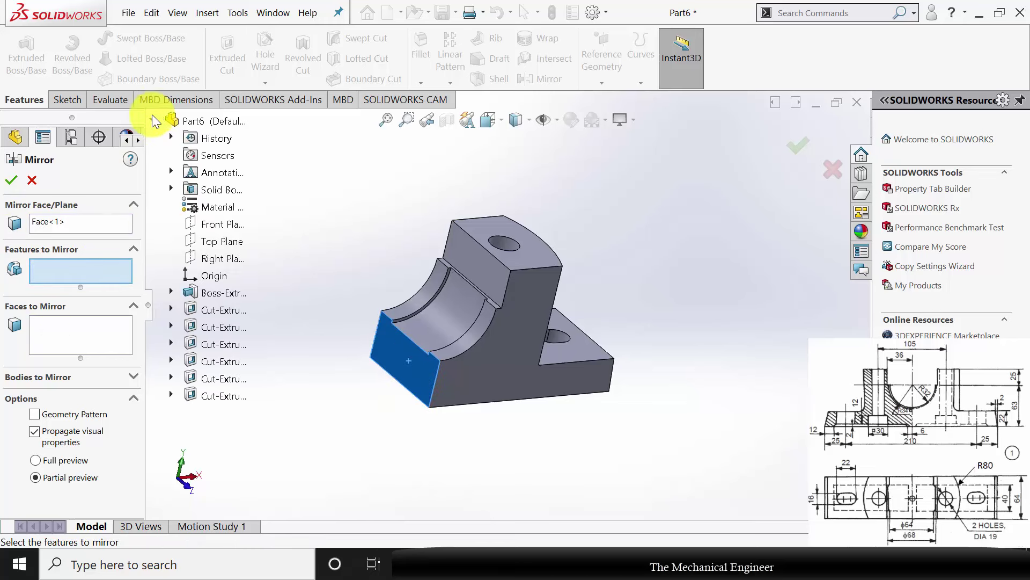
click(217, 293)
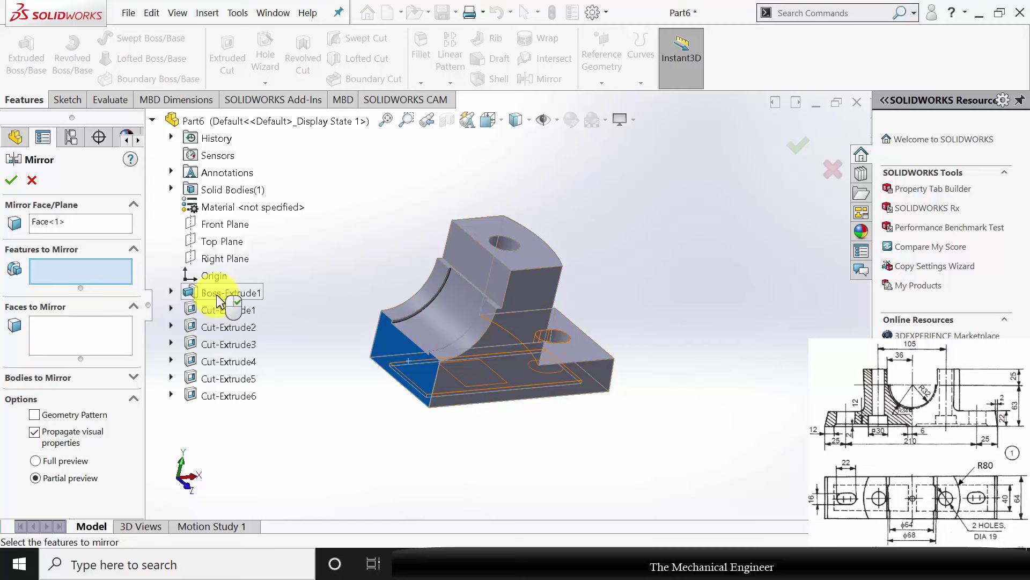
shift+click(204, 398)
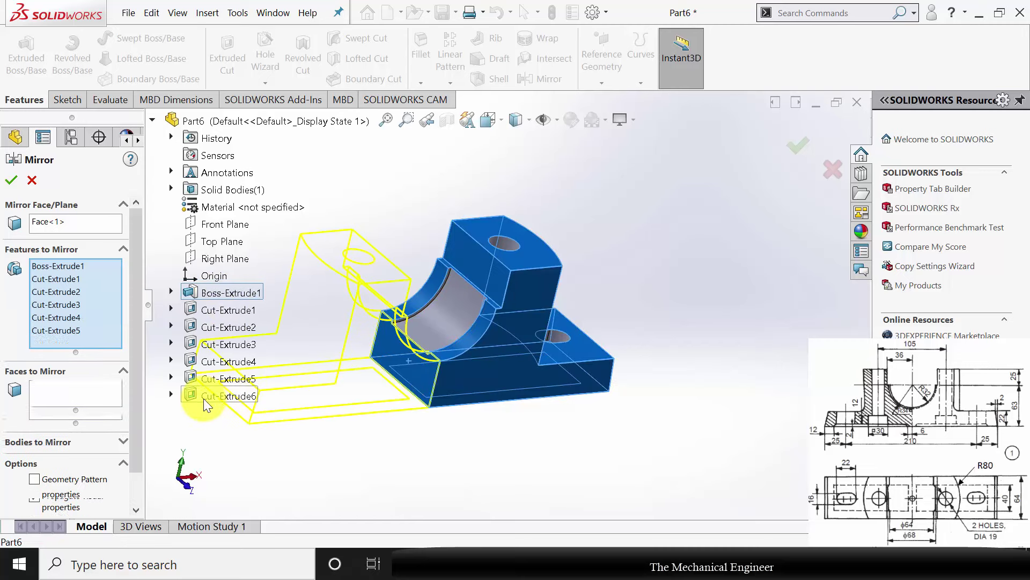
click(15, 181)
middle_drag(540, 428, 439, 405)
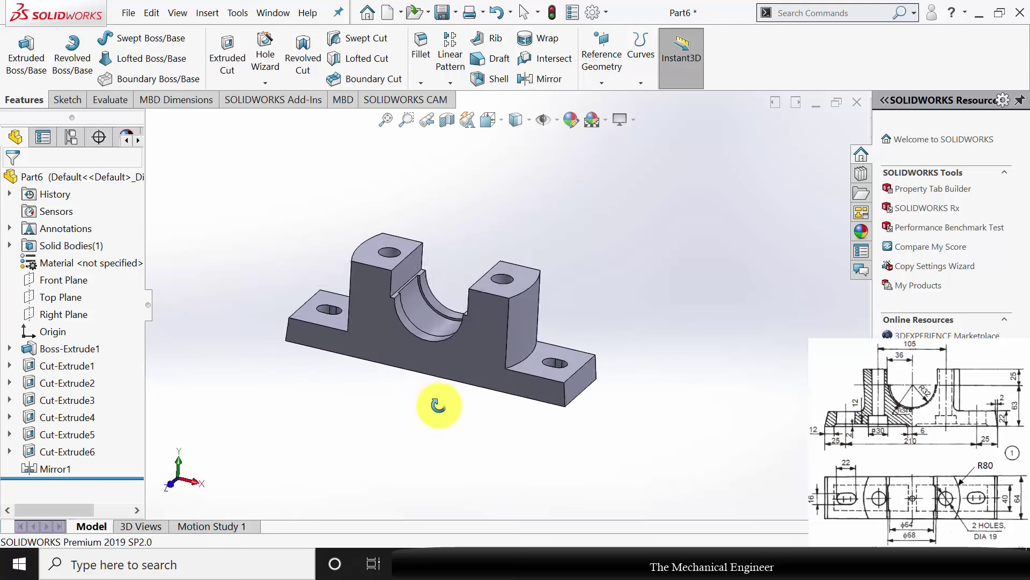
key(Escape)
Step: Assign Malleable Cast Iron as the part's material
scroll(419, 311, down, 2)
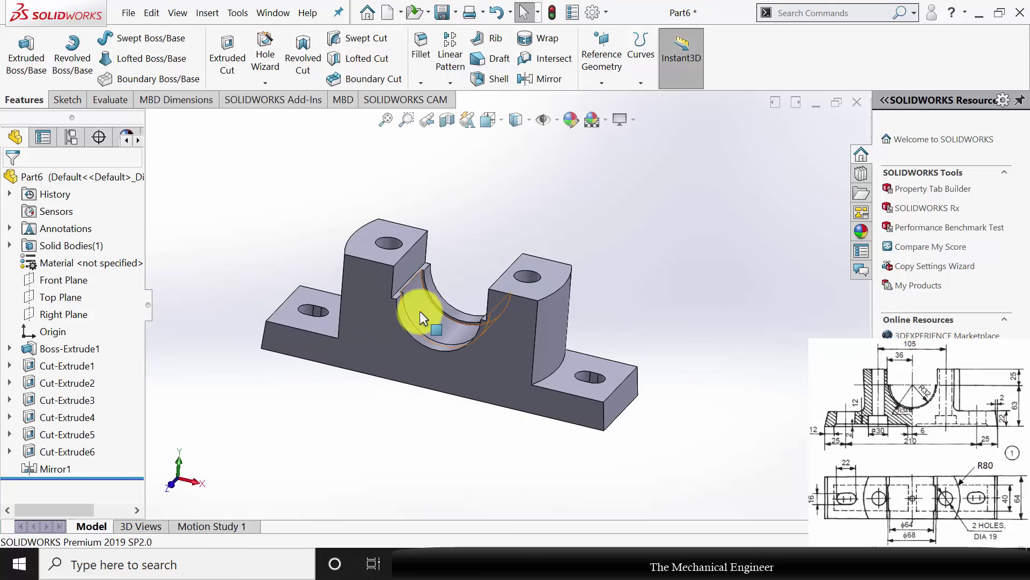
right_click(89, 266)
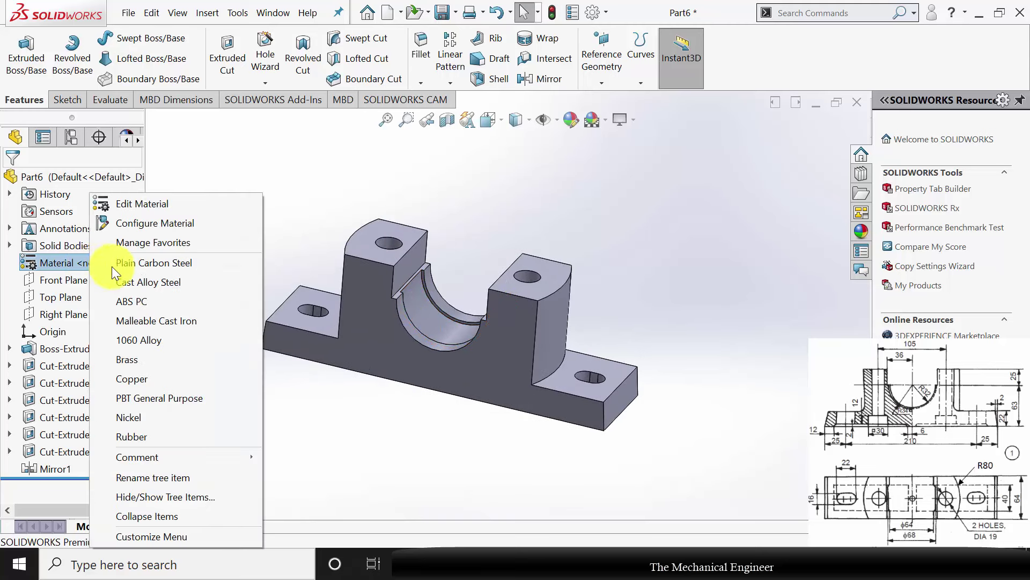
click(190, 320)
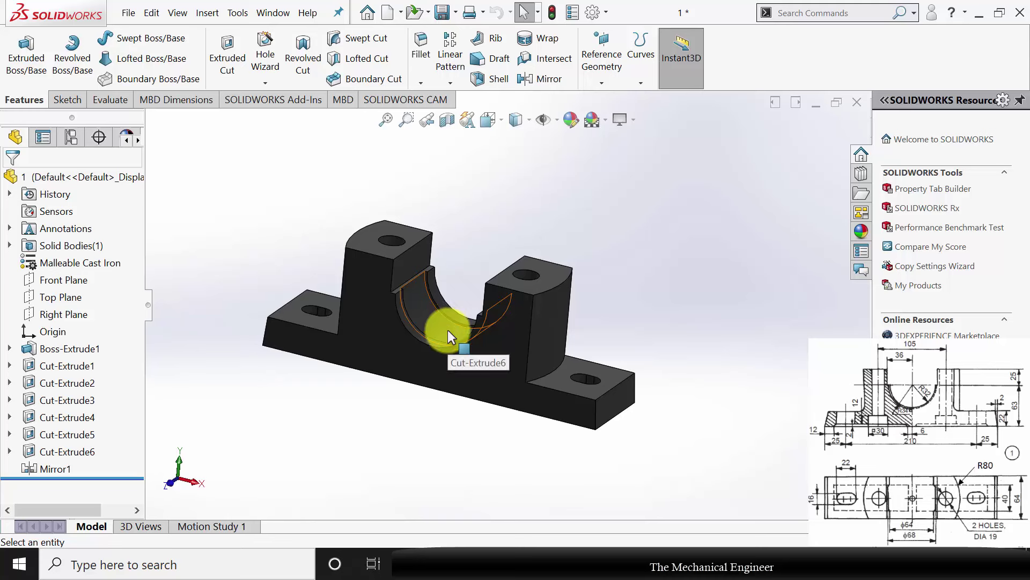
Step: Create a reference plane offset 29 mm above the Top Plane, entering the distance as 63-34
click(591, 70)
click(604, 98)
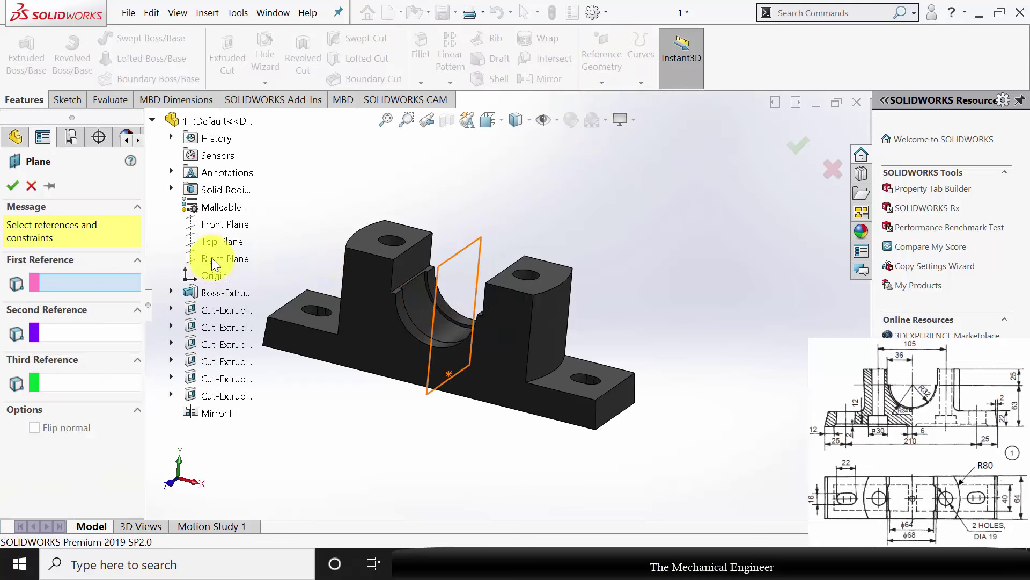
click(214, 244)
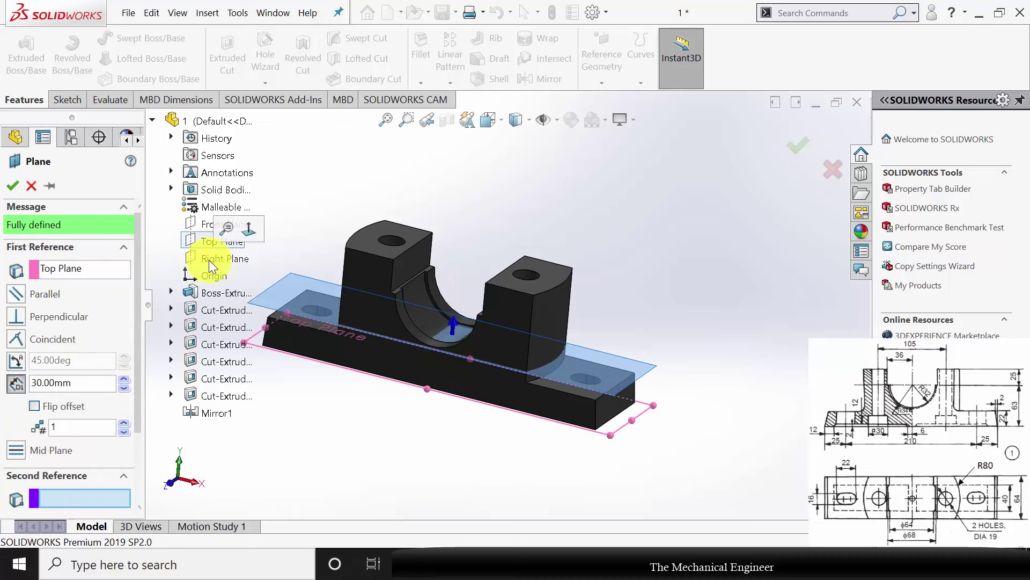
click(84, 386)
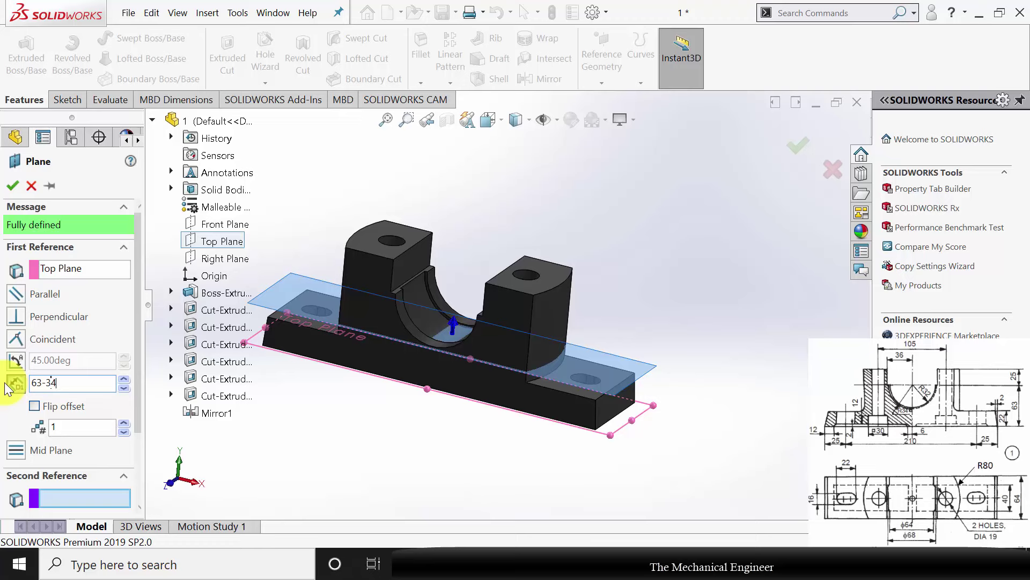
text(63-34)
key(Return)
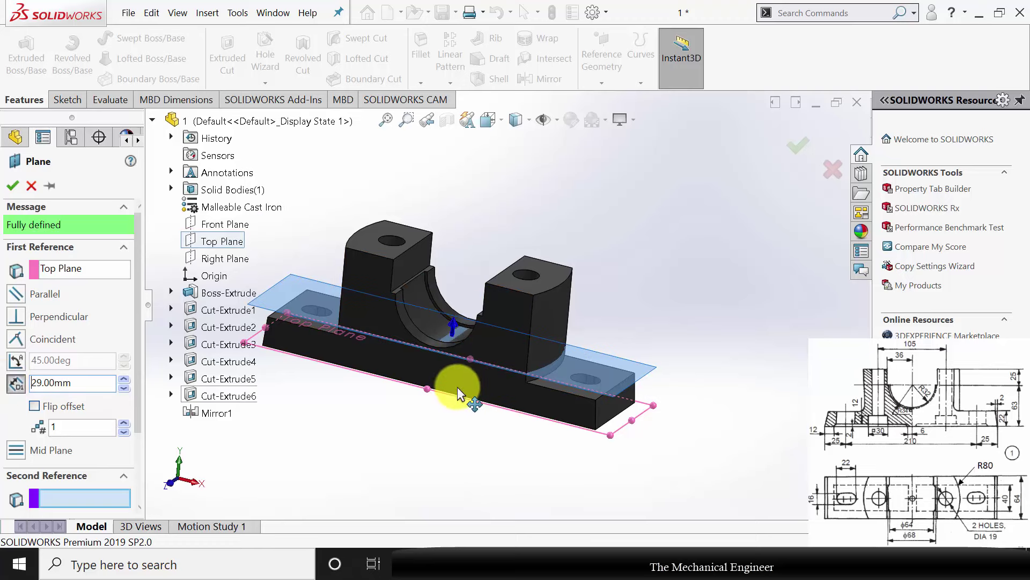
middle_drag(459, 392, 452, 364)
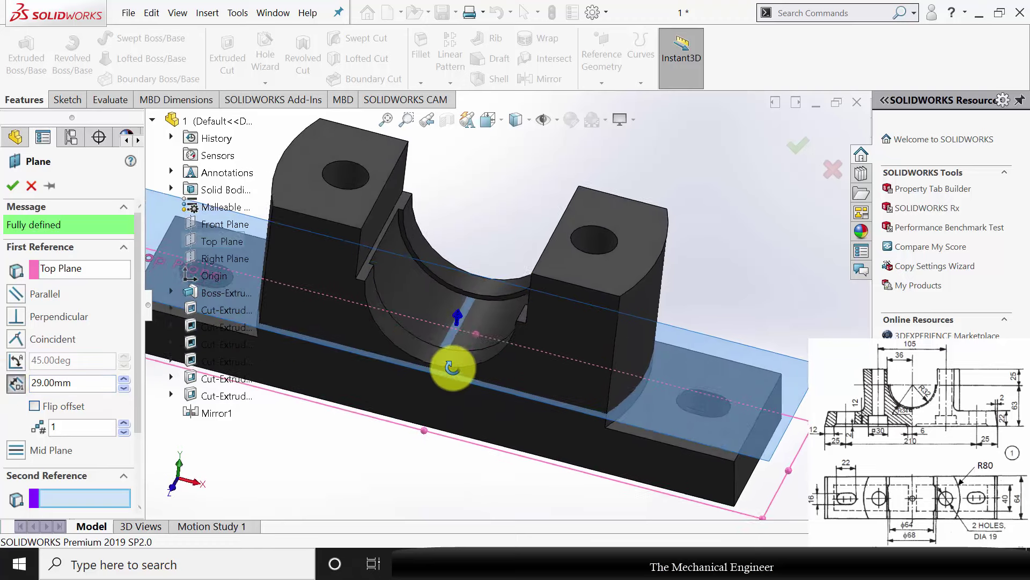
scroll(462, 333, down, 5)
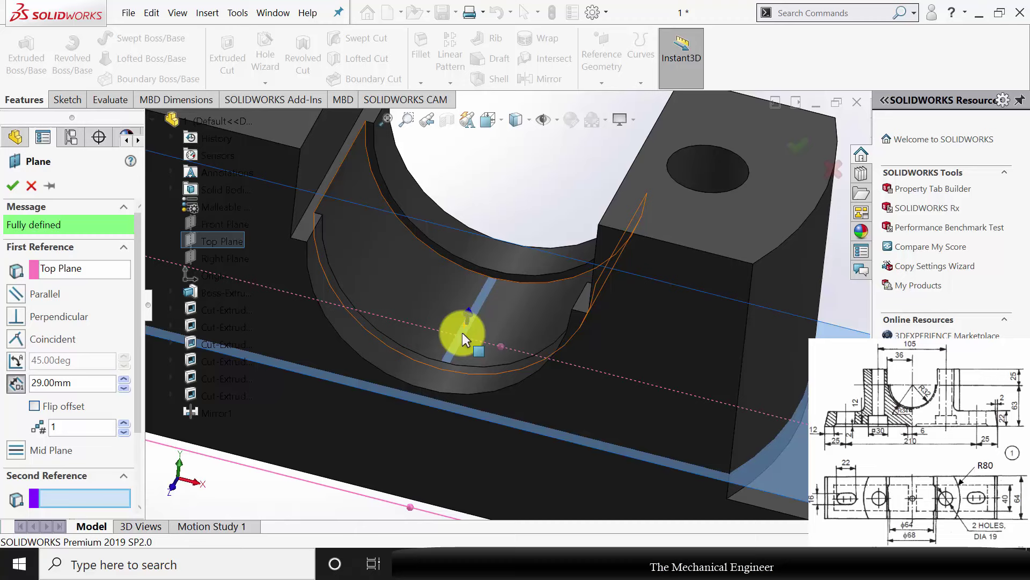
click(13, 191)
Step: Start a sketch on the offset plane and draw a circle about 11 mm in diameter centred on the origin
scroll(521, 404, up, 5)
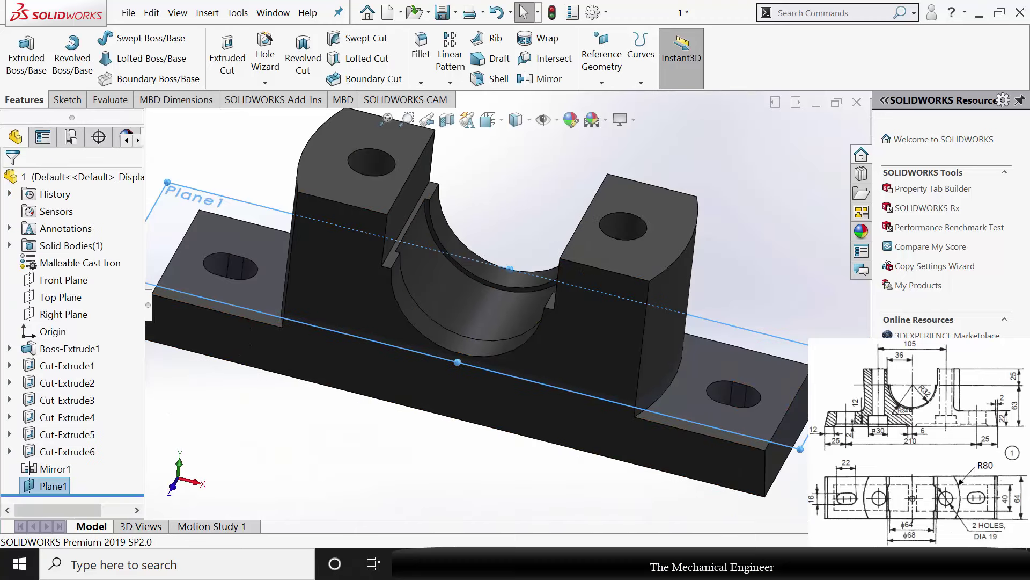
click(823, 372)
click(874, 332)
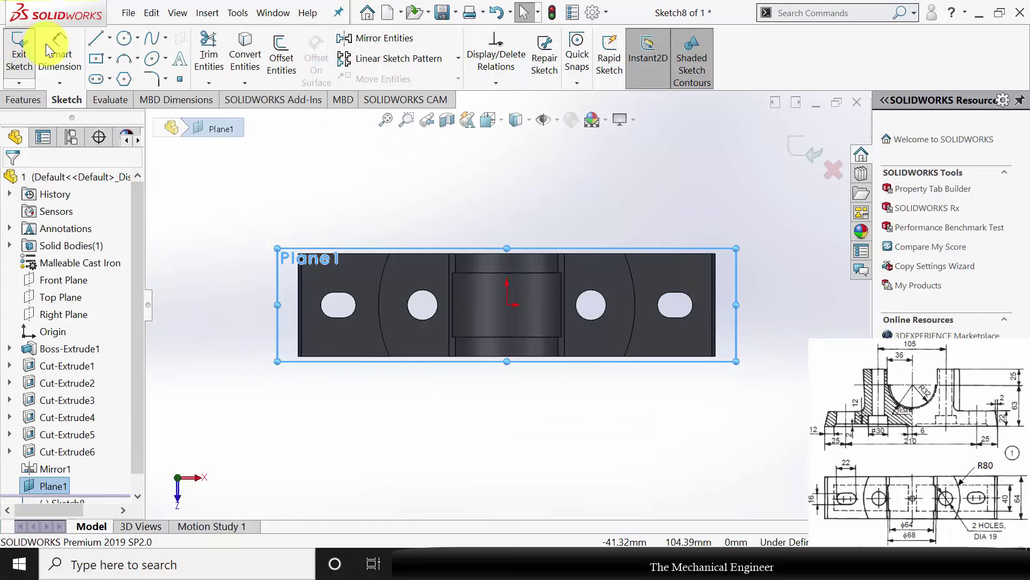
click(124, 37)
scroll(507, 306, down, 3)
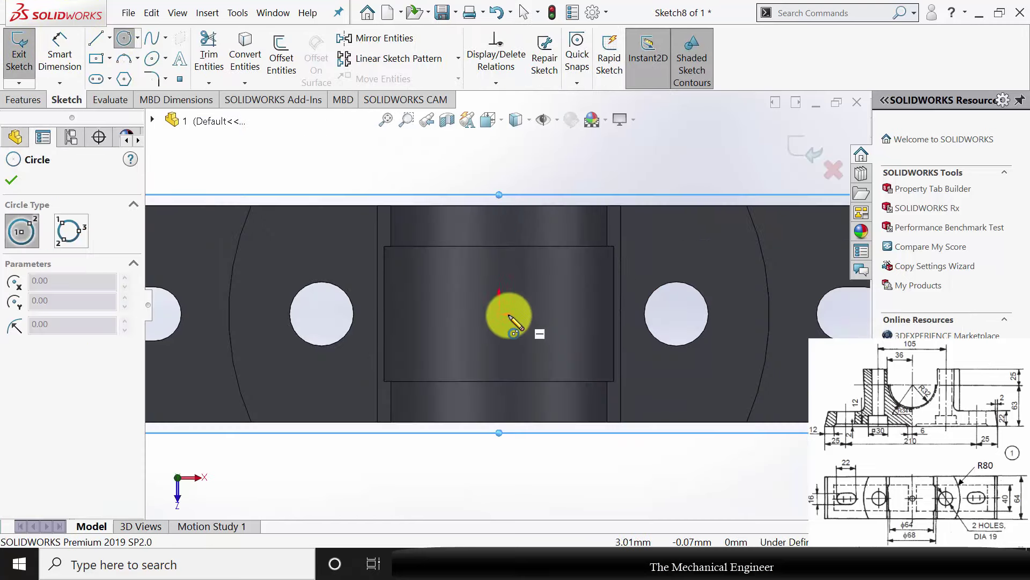
click(499, 313)
click(516, 305)
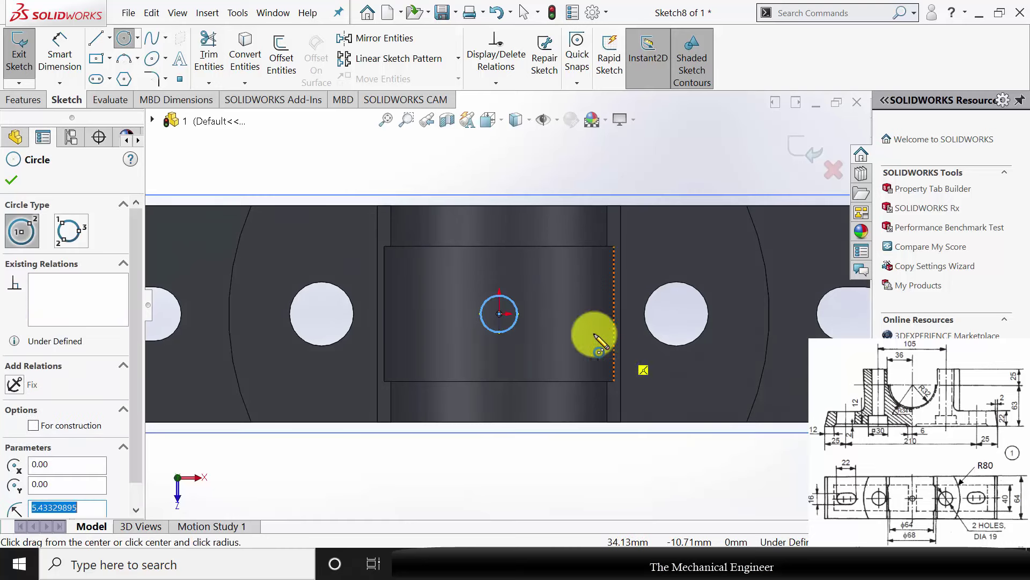
click(12, 180)
Step: Dimension the small circle's diameter to 6 mm
click(60, 54)
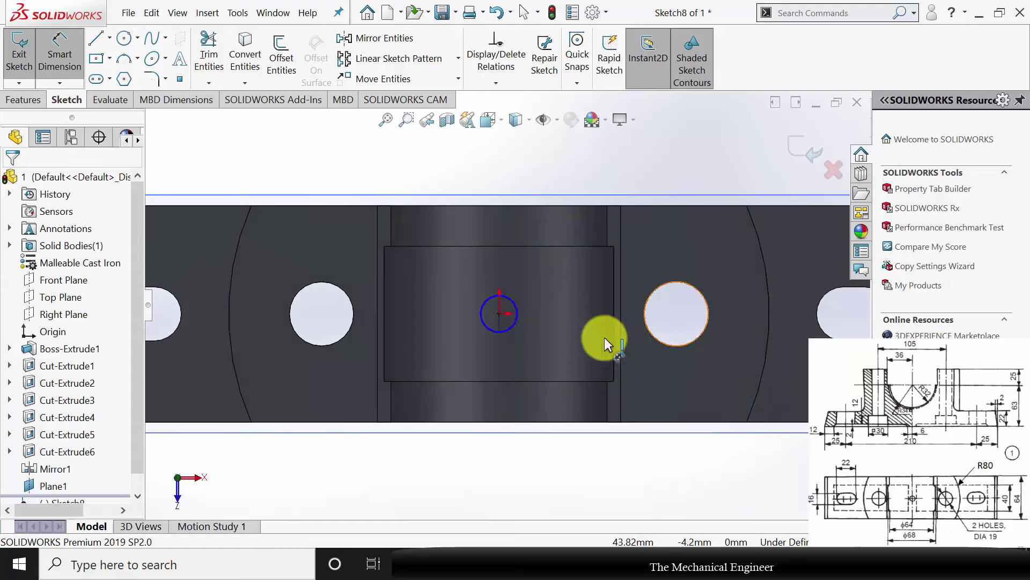
click(514, 306)
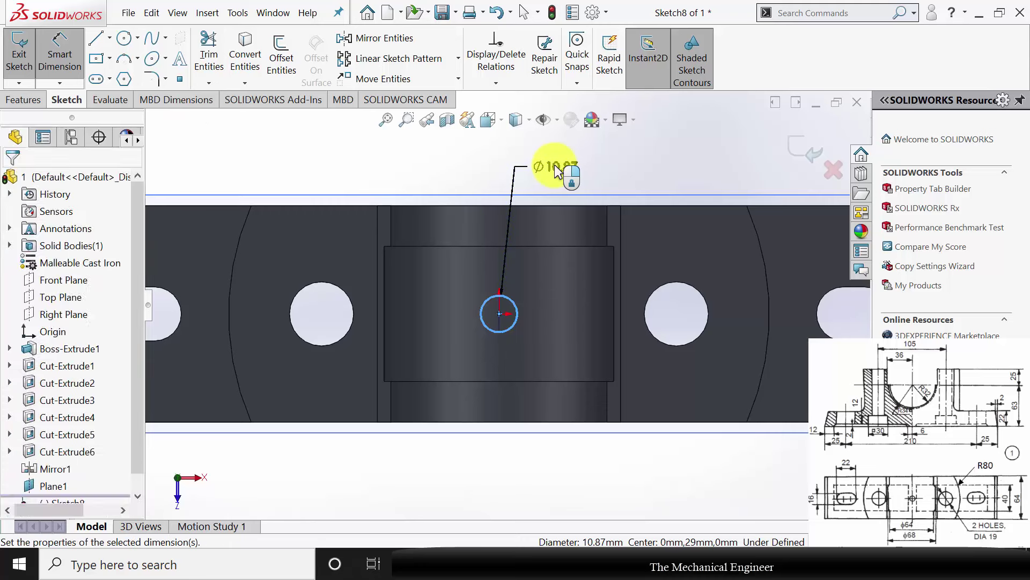
click(564, 169)
key(Return)
Step: Cut the 6 mm circle into the seat as an extruded cut, Blind 6 mm in Direction 1 and Through All in Direction 2
click(22, 100)
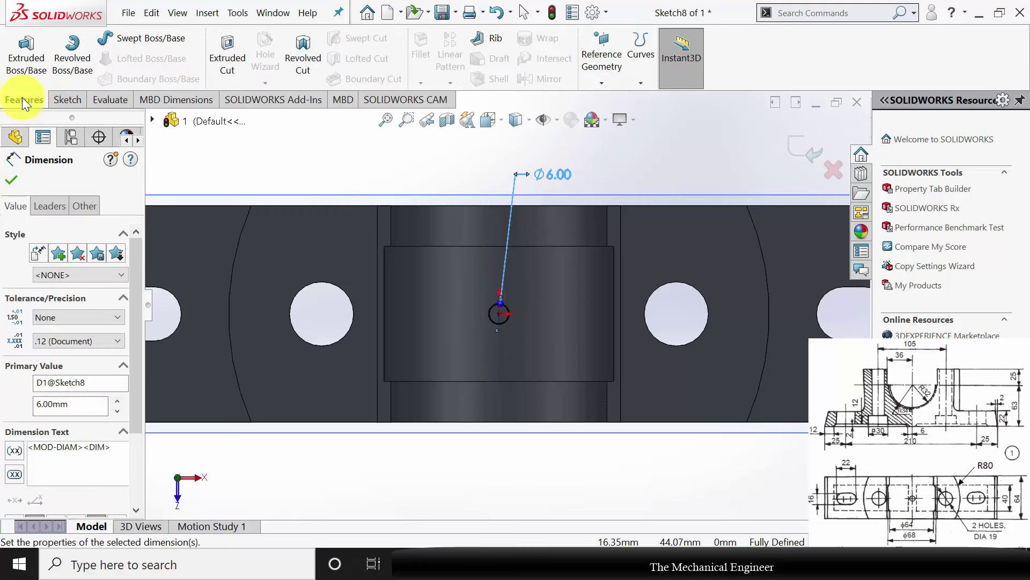
click(240, 43)
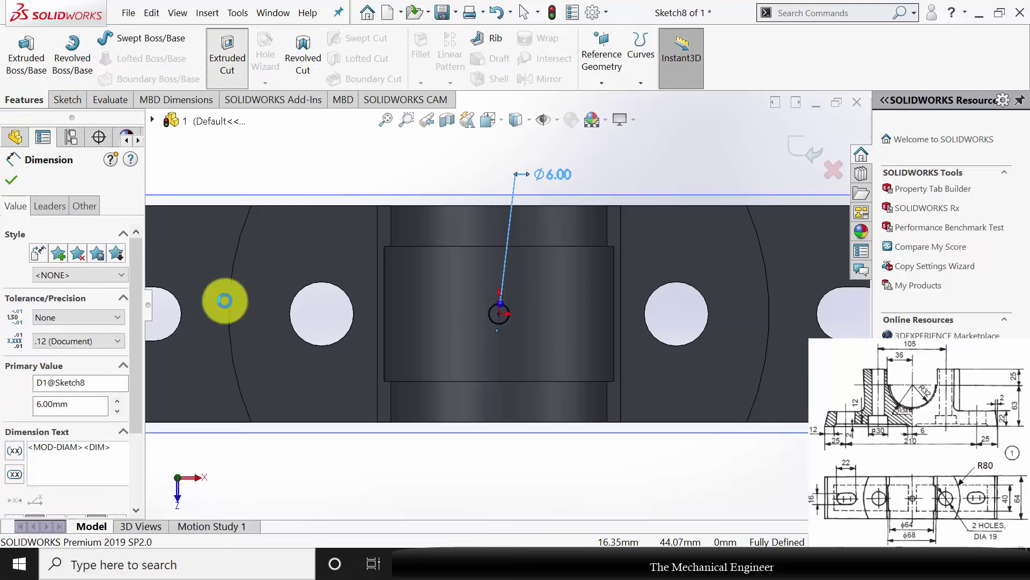
text(6)
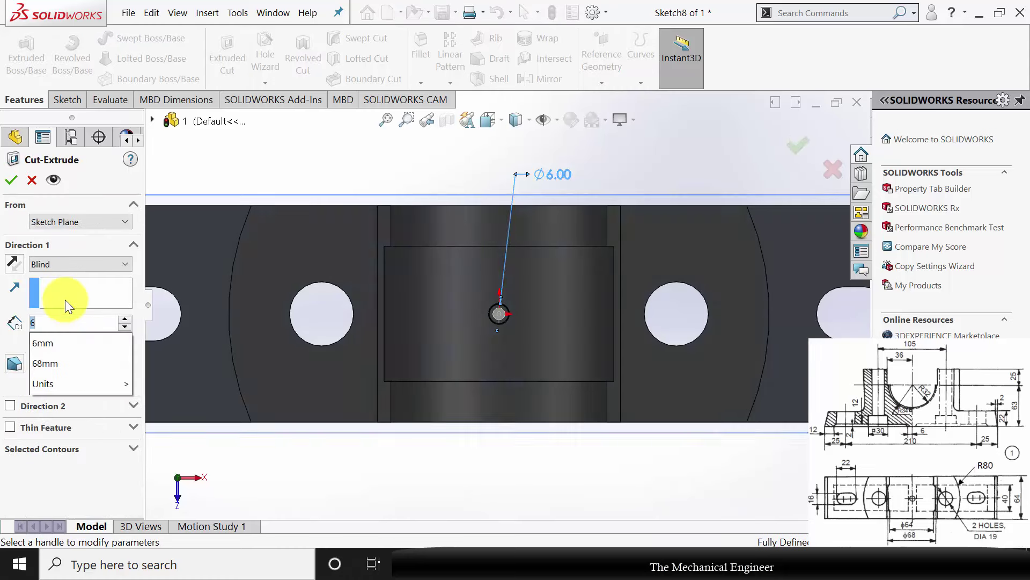
key(Return)
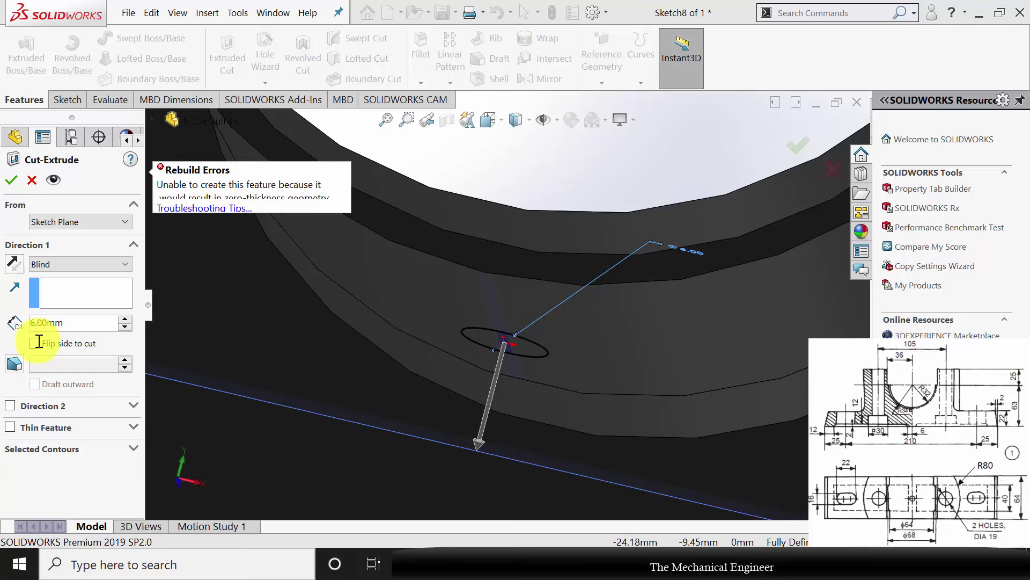
click(11, 405)
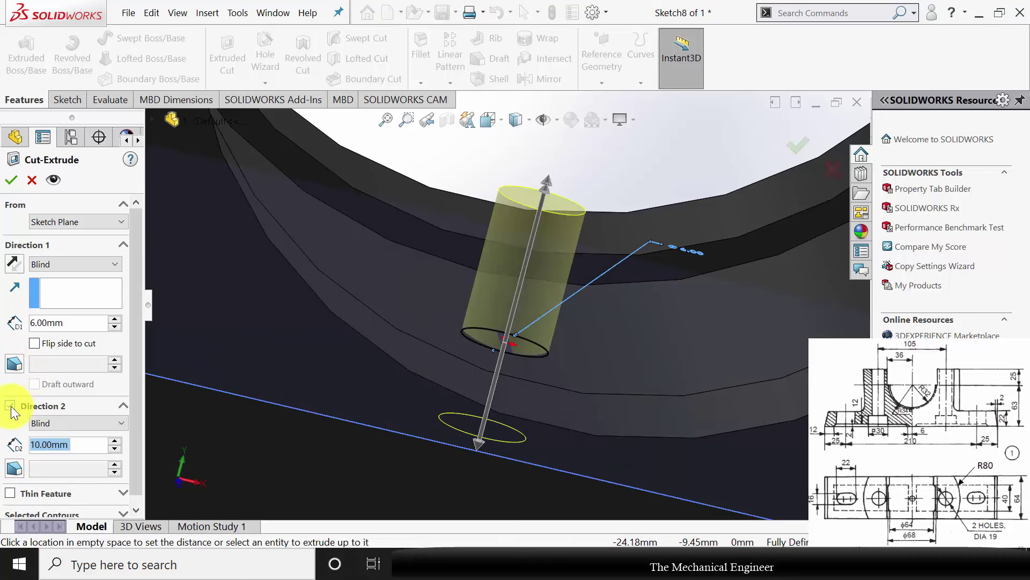
click(50, 425)
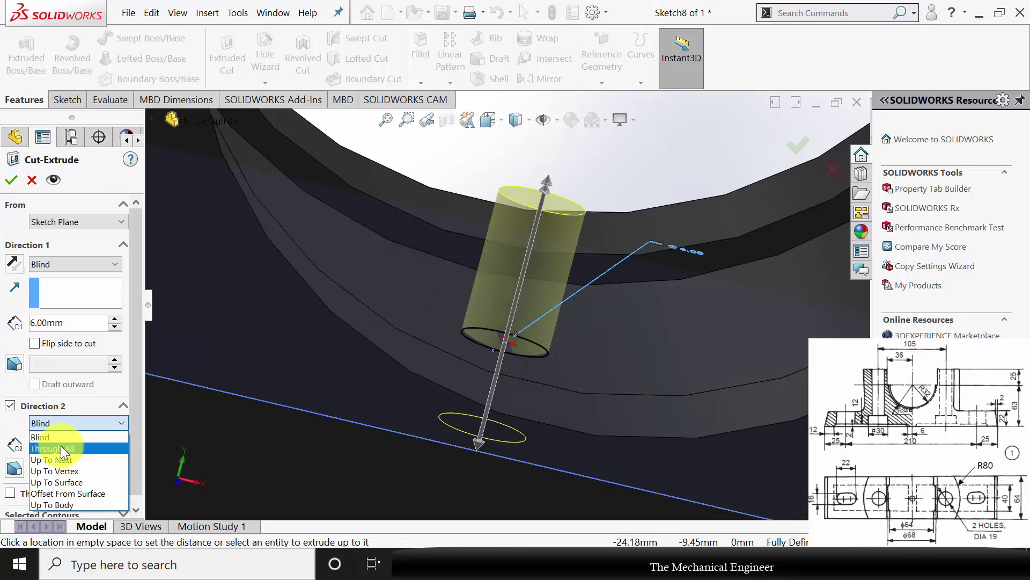
click(60, 445)
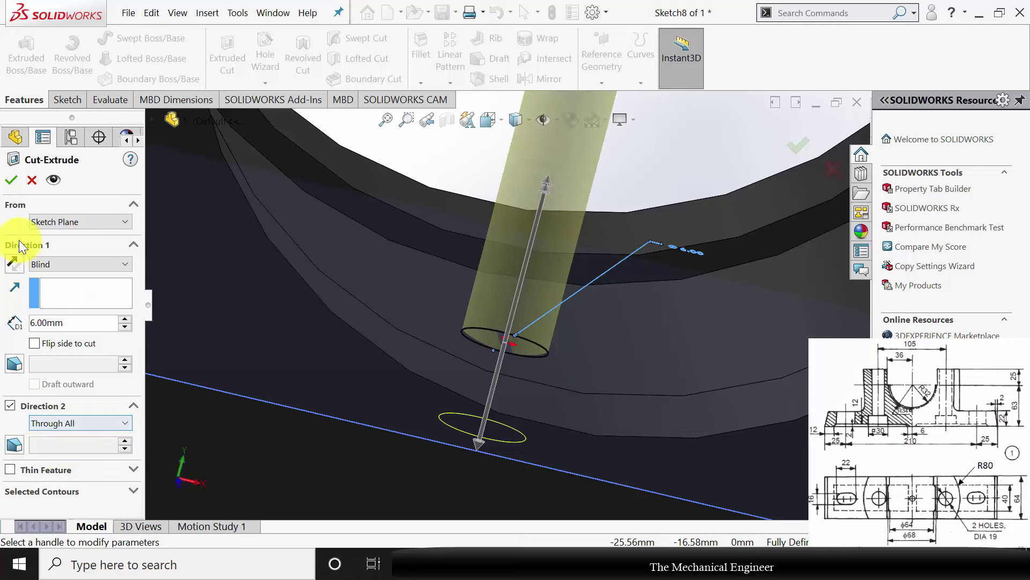
click(13, 182)
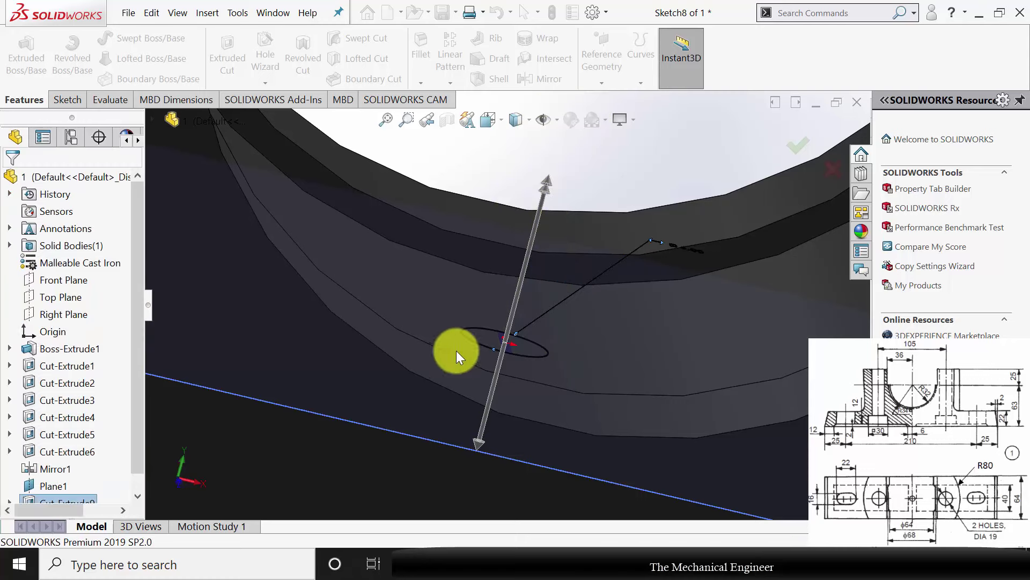
middle_drag(456, 350, 527, 306)
click(533, 201)
scroll(545, 310, down, 2)
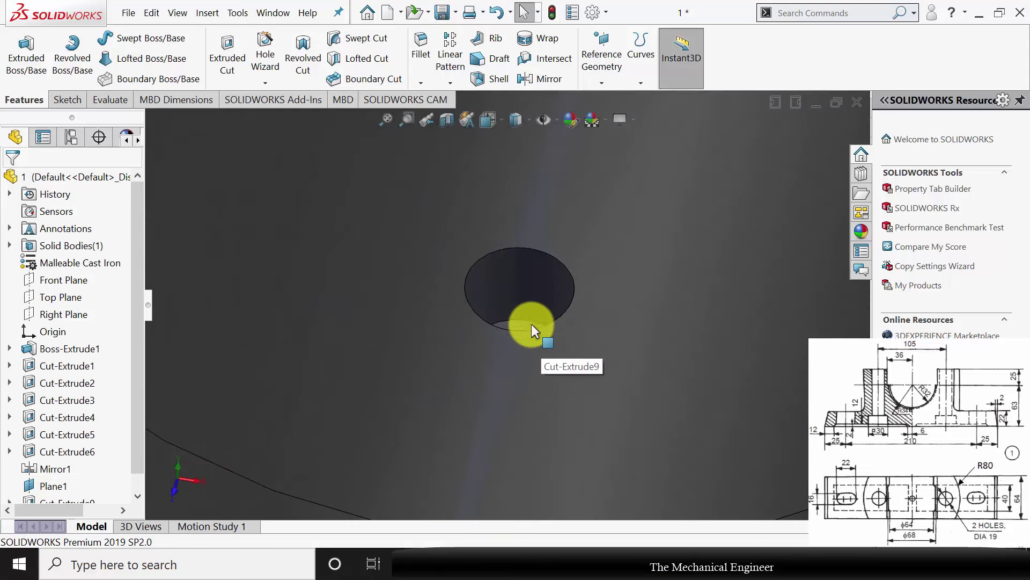
scroll(531, 324, up, 3)
scroll(535, 320, up, 3)
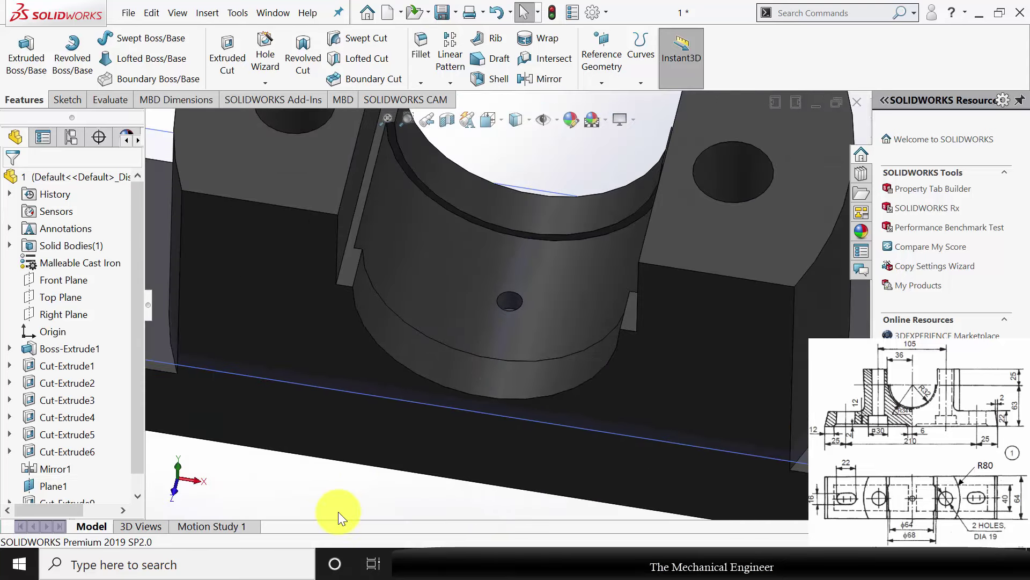
Step: Hide the offset reference plane that crosses the bearing block
key(f)
click(743, 316)
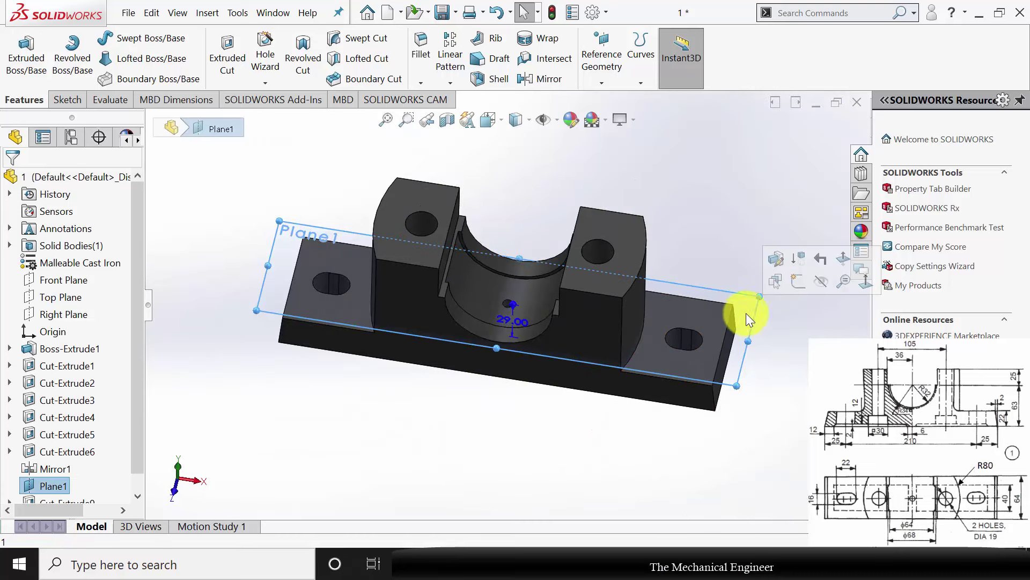
click(825, 282)
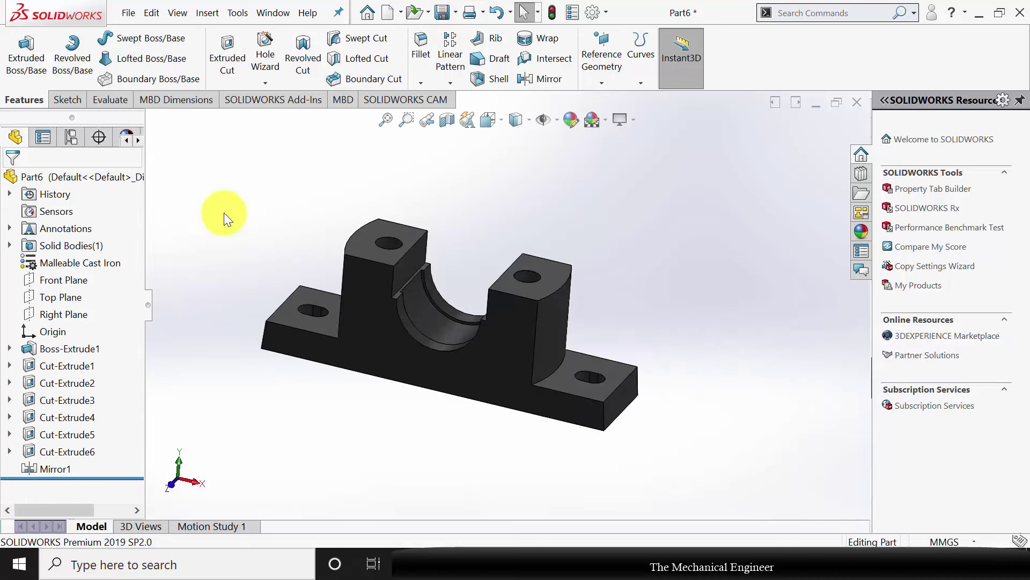
Step: Save the finished bearing block part as 1 in the Plummer block folder and close it
key(ctrl+s)
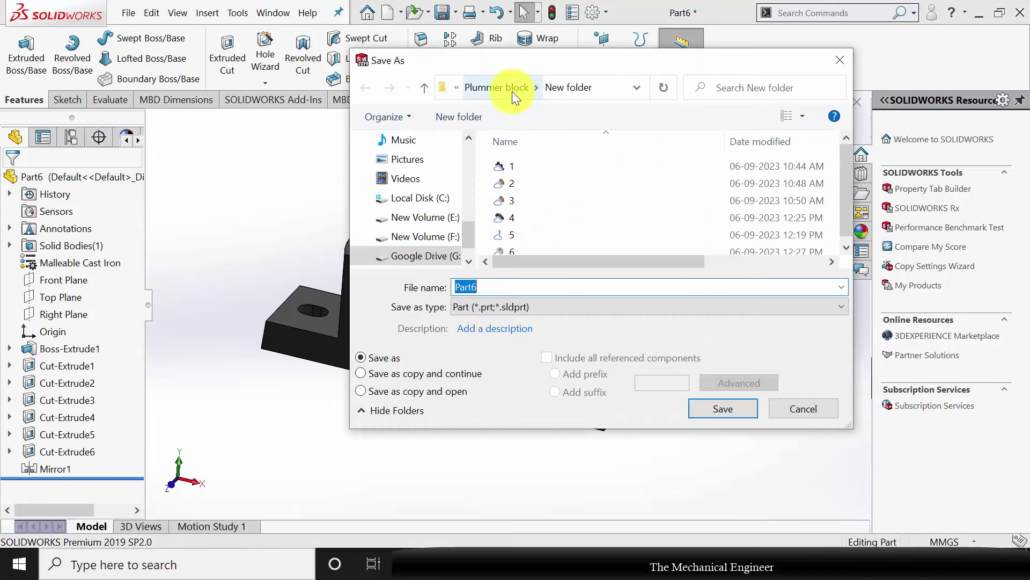
click(510, 89)
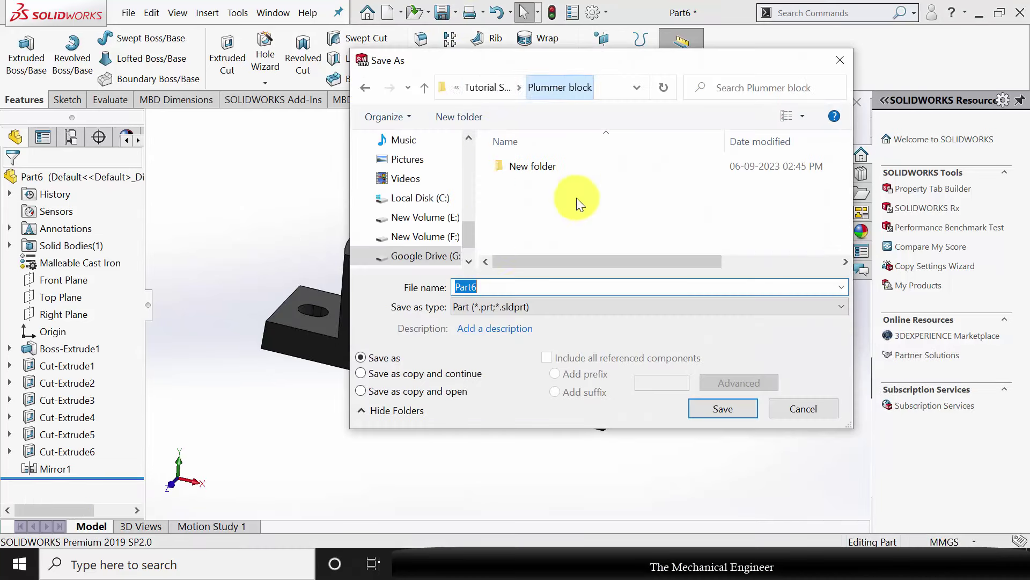
click(511, 286)
text(1)
key(Return)
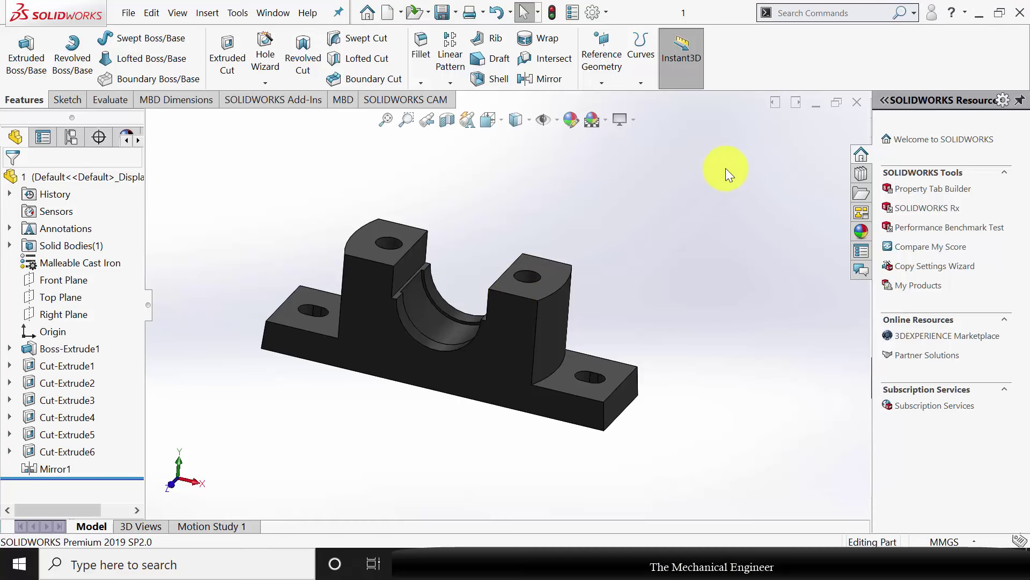
click(856, 109)
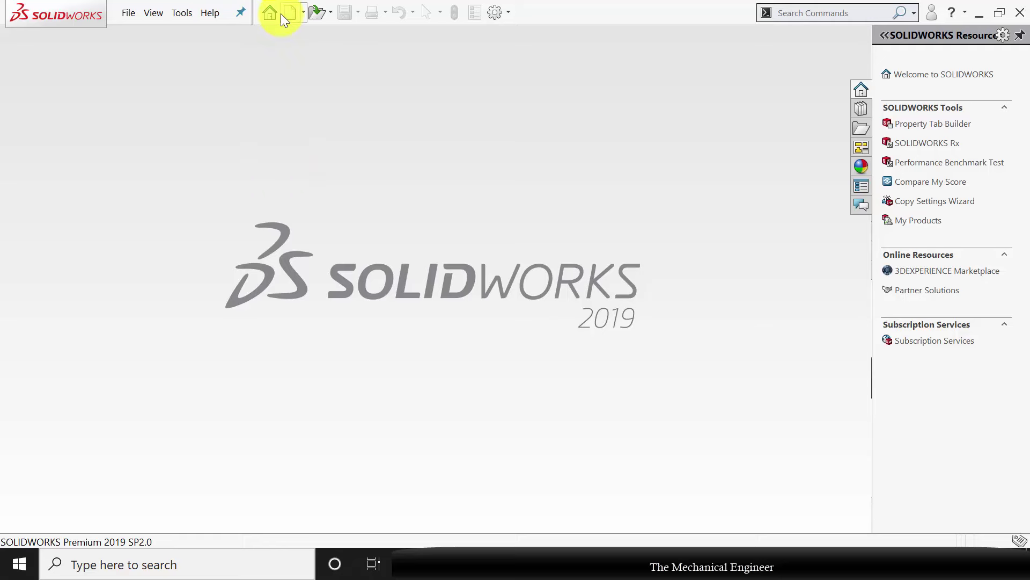
Step: Create a new part and start a line sketch on the Right Plane
click(282, 14)
click(594, 449)
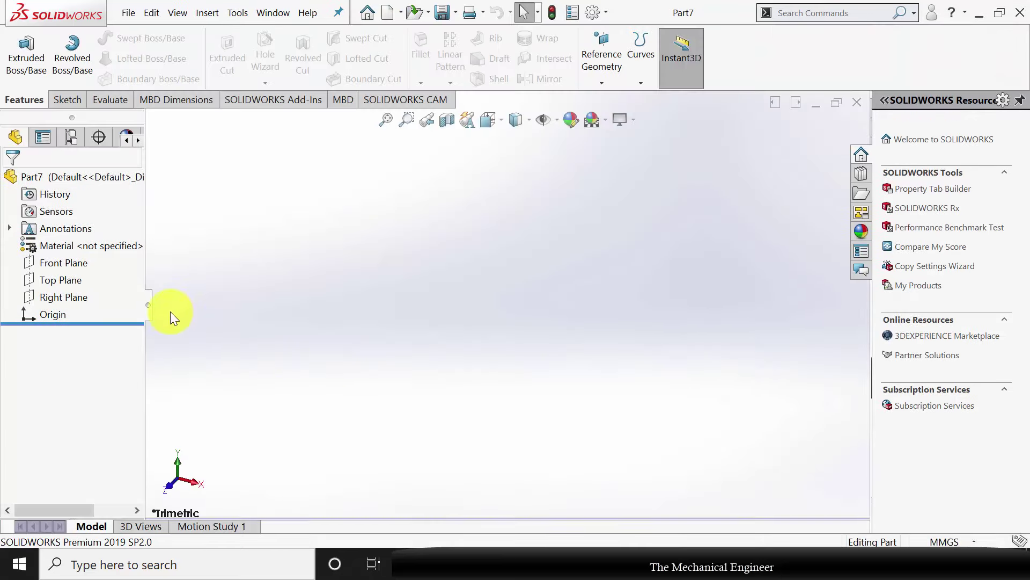
click(67, 299)
click(77, 282)
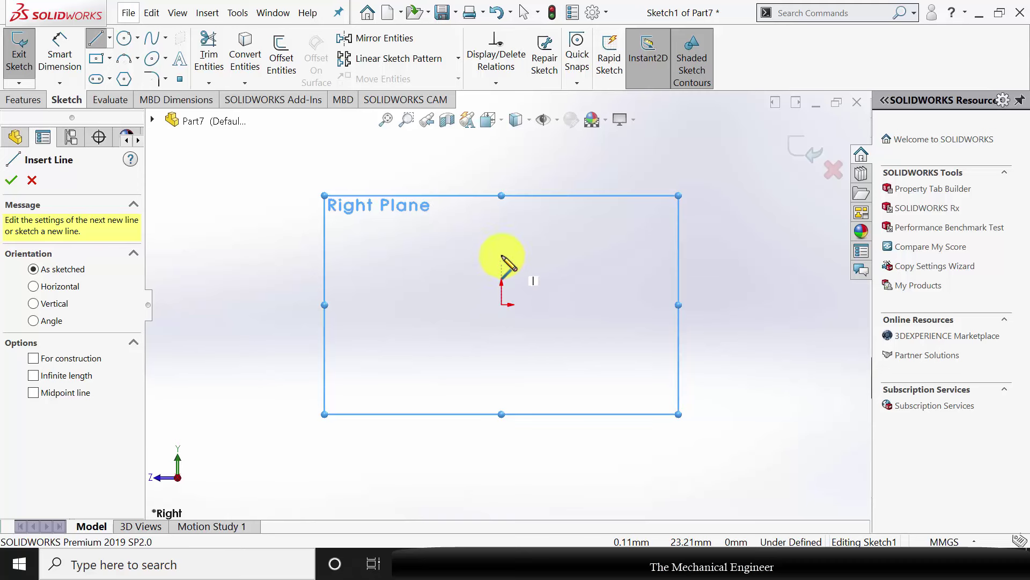
Step: Draw a closed stepped profile about 71 mm long above the origin, with a horizontal base and two steps rising away from the origin side
click(502, 238)
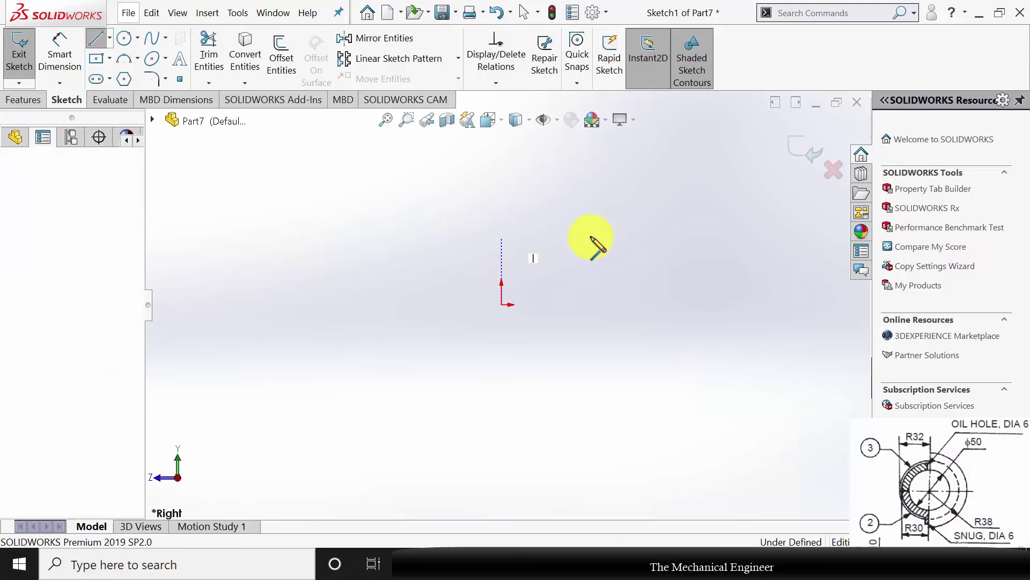
click(642, 238)
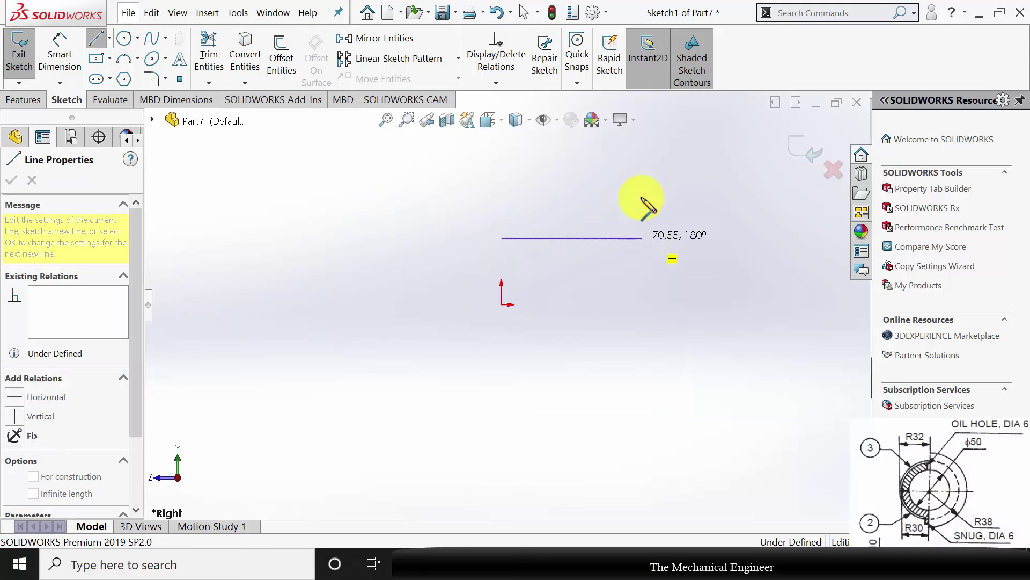
click(642, 157)
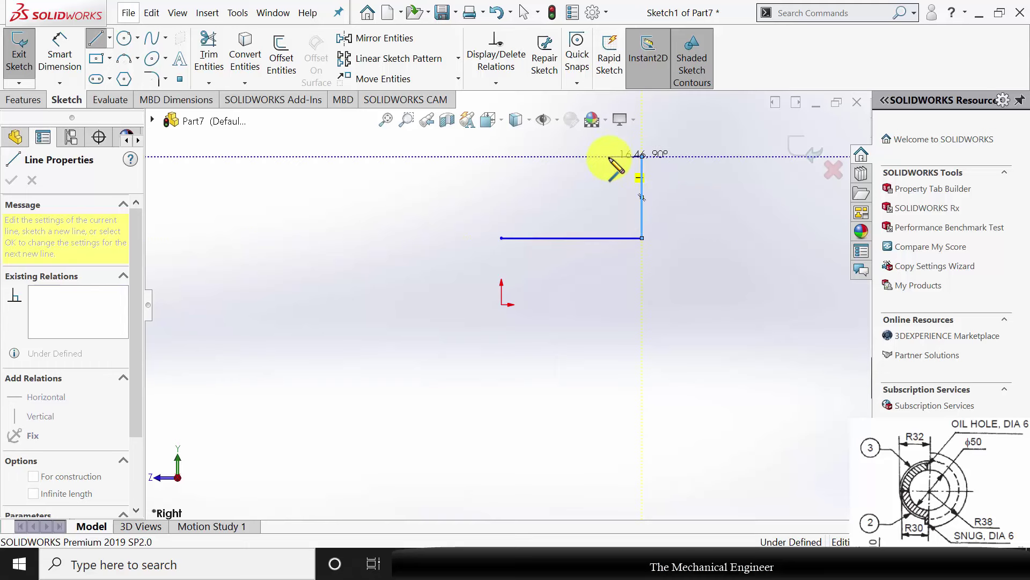
click(609, 156)
click(609, 188)
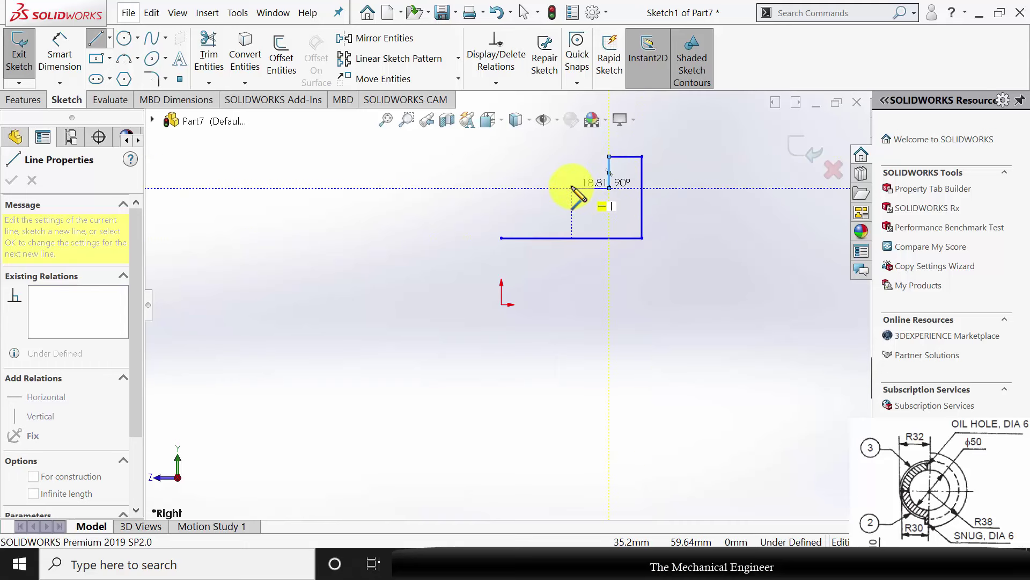
click(564, 188)
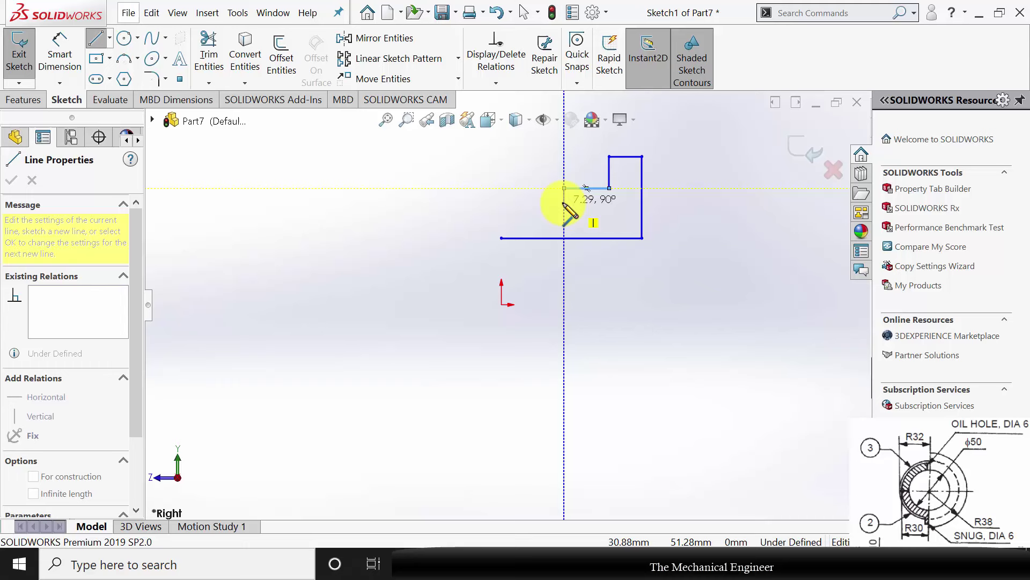
click(500, 203)
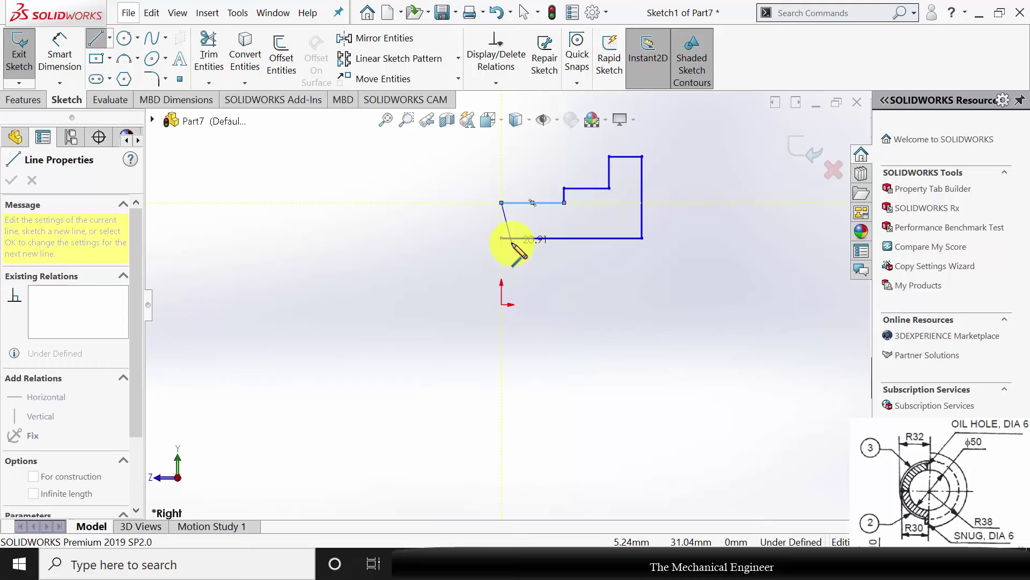
click(501, 238)
key(Escape)
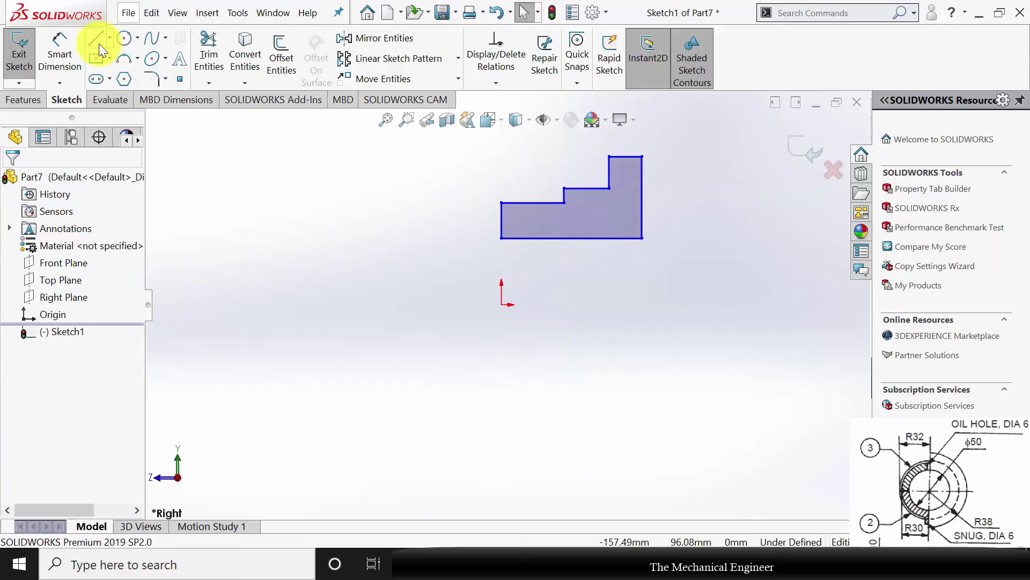
Step: Draw a horizontal line about 84 mm long from the origin beneath the profile and make it a construction line
click(98, 39)
click(501, 305)
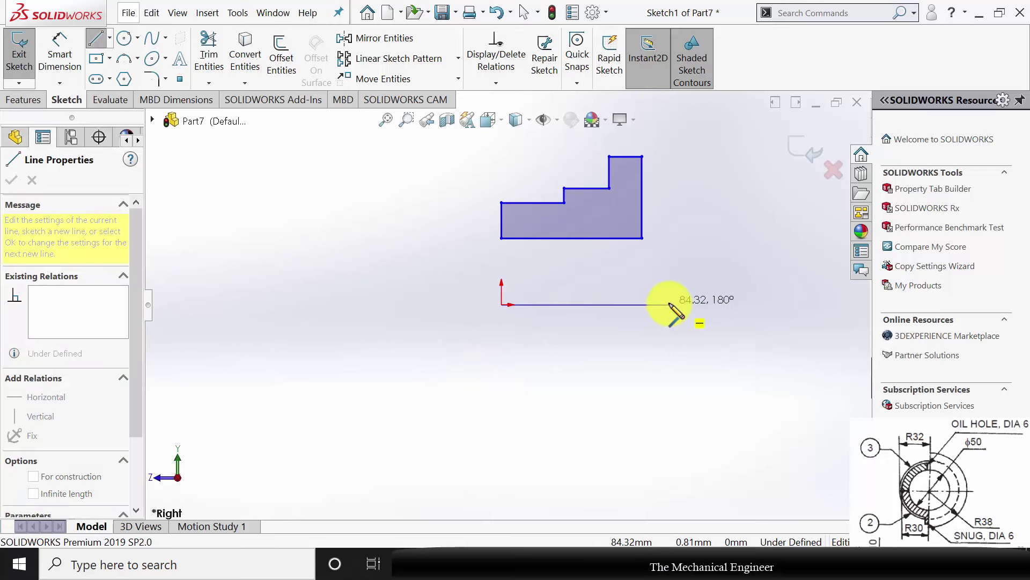
click(670, 304)
key(Escape)
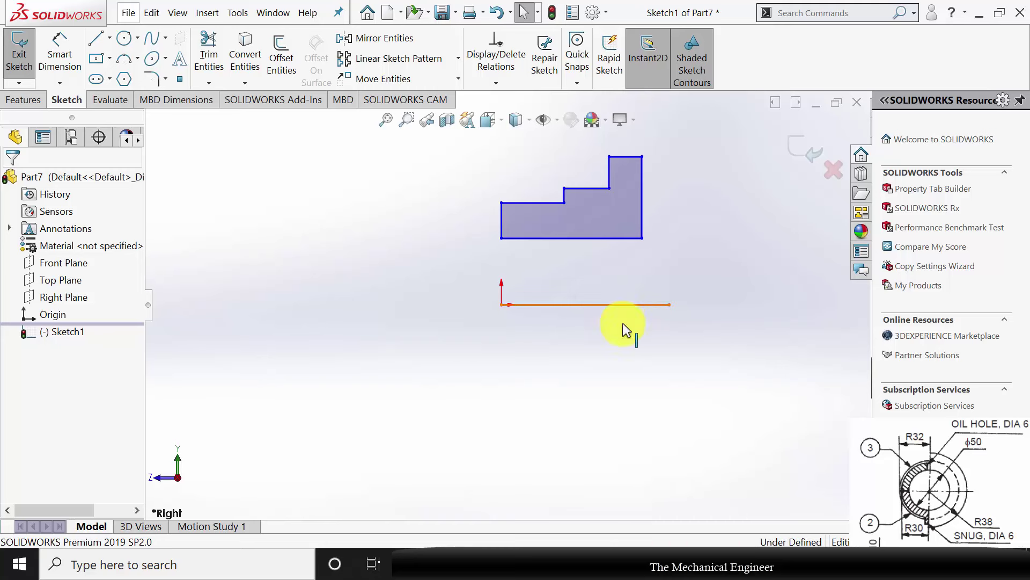
click(622, 305)
click(33, 405)
click(197, 382)
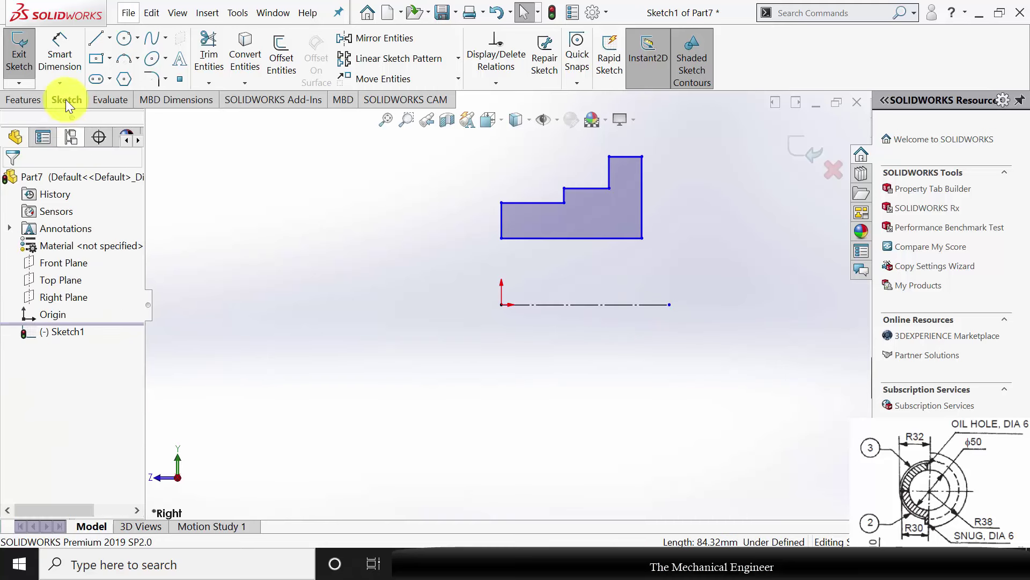
Step: Dimension the distance between the profile's base edge and the construction line as 50/2 mm
click(54, 65)
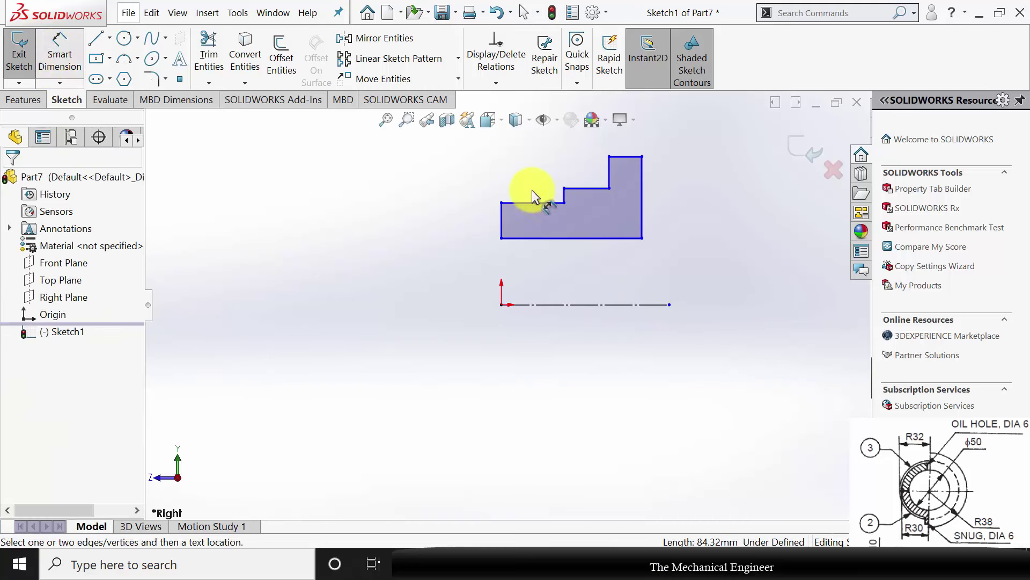
click(594, 235)
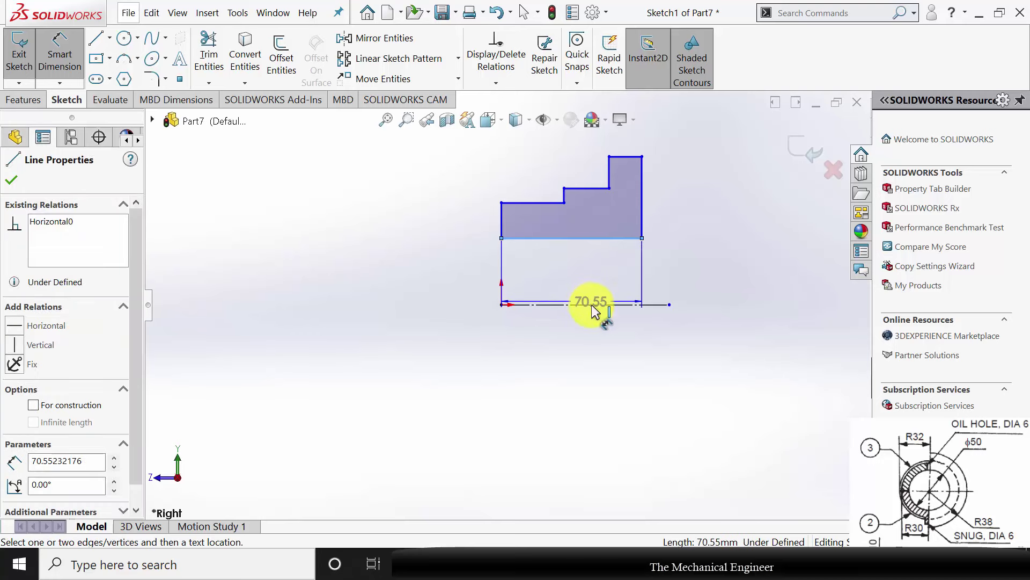
click(550, 304)
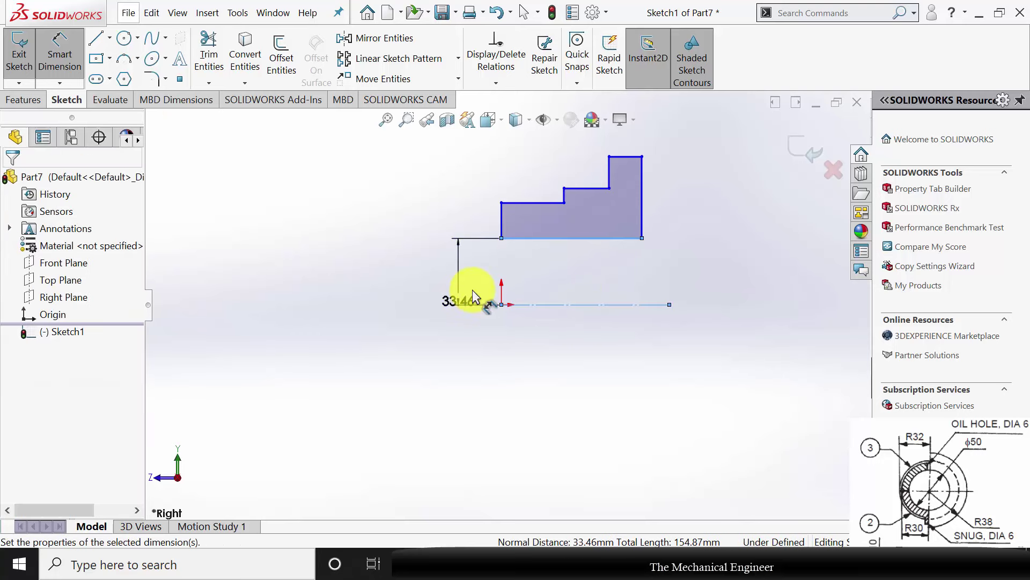
click(472, 293)
text(25)
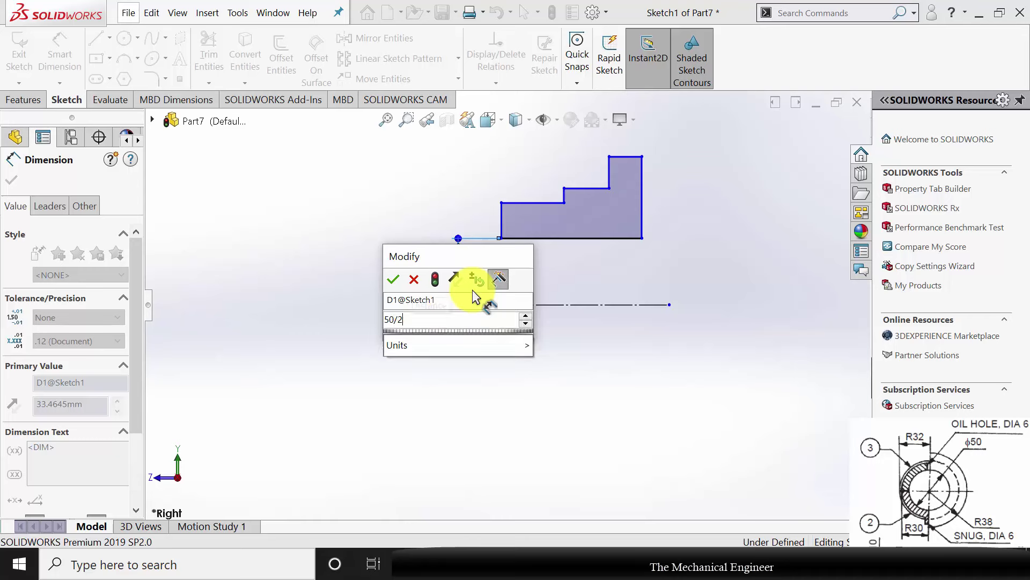
key(Return)
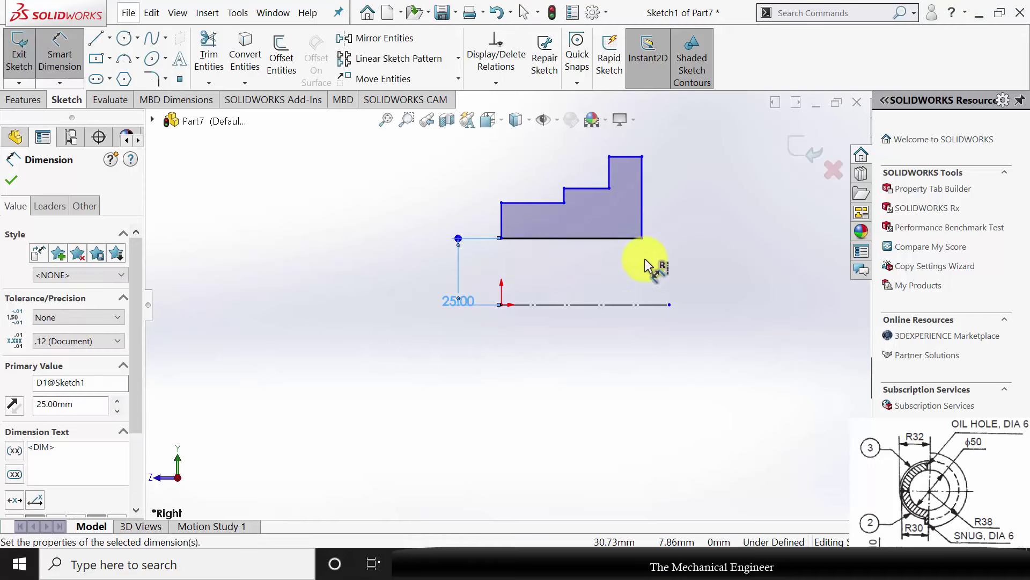
Step: Dimension the profile's highest edge at 76/2 mm from the construction line
click(624, 158)
click(621, 304)
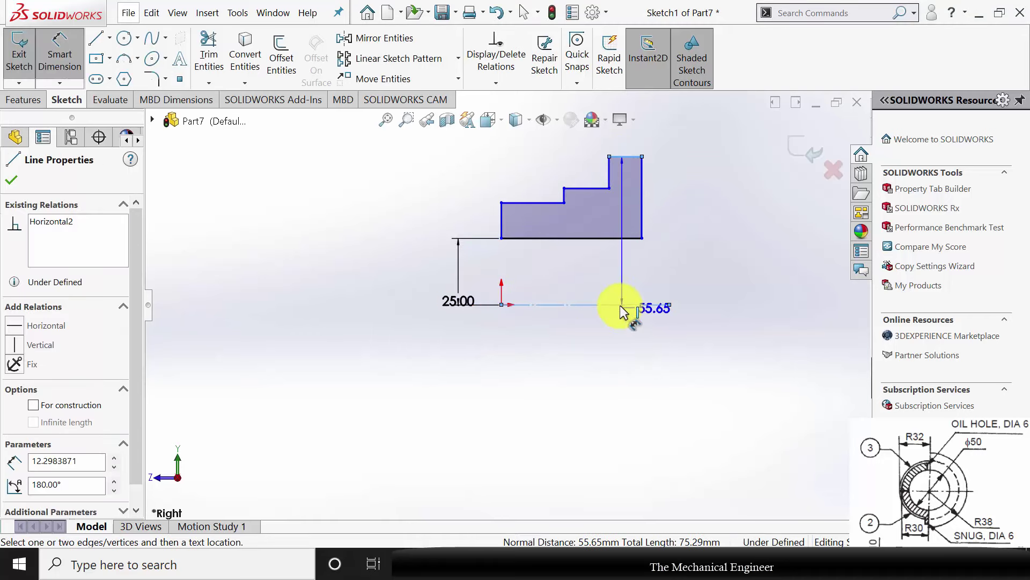
click(719, 275)
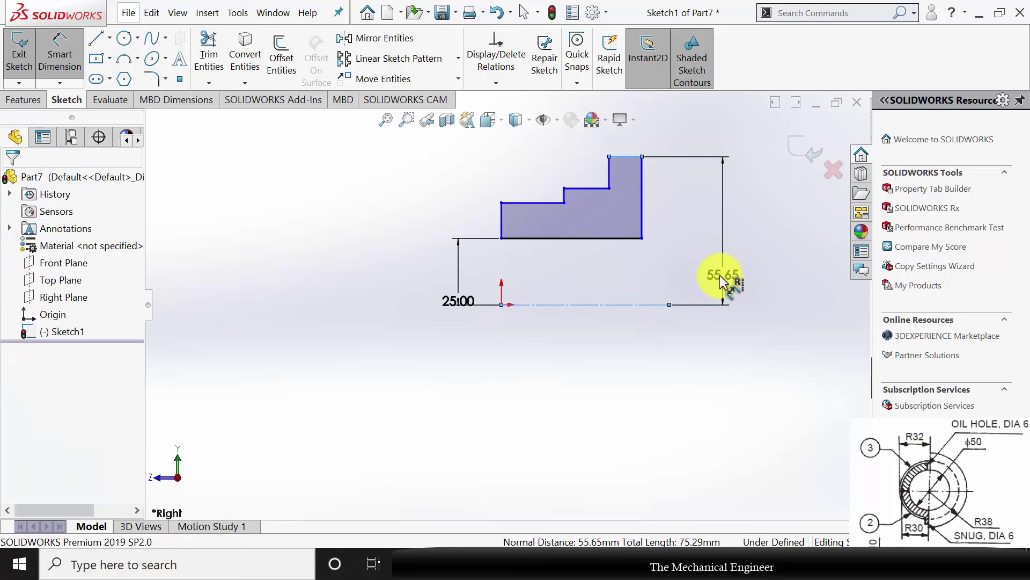
text(76/2)
key(Return)
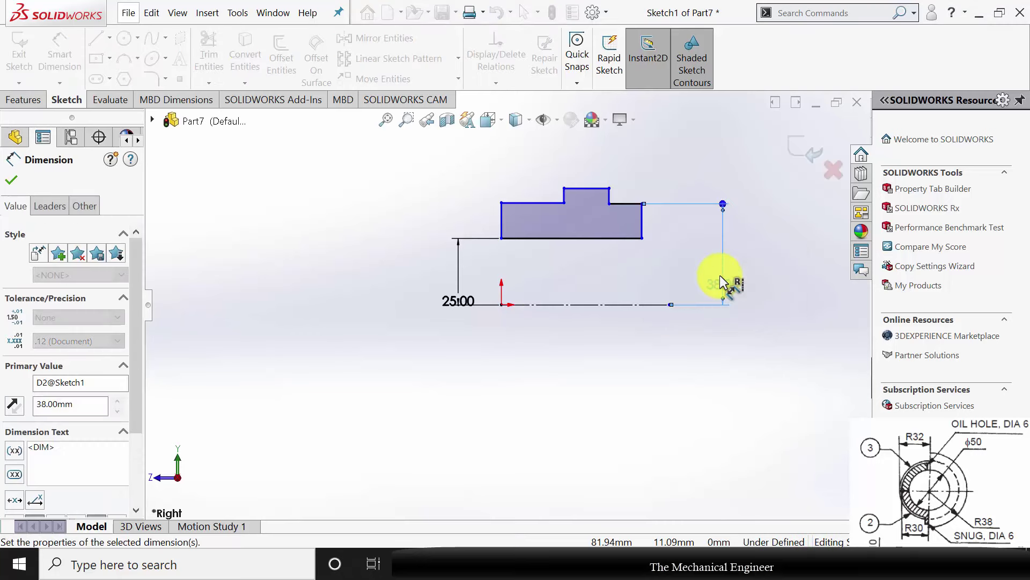
Step: Dimension the middle step at 32 mm and the step nearest the origin at 60/2 mm from the construction line
click(587, 188)
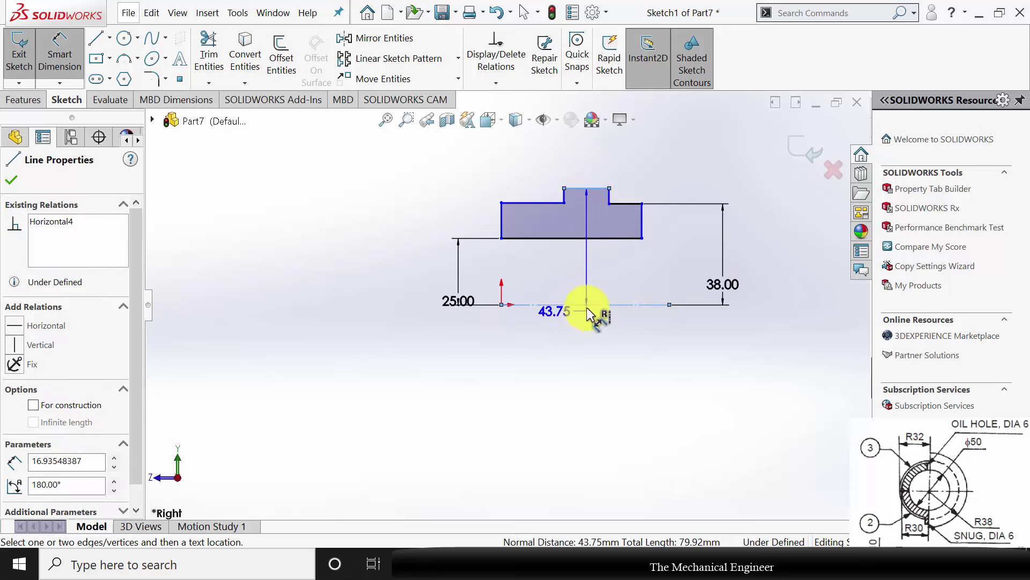
click(671, 271)
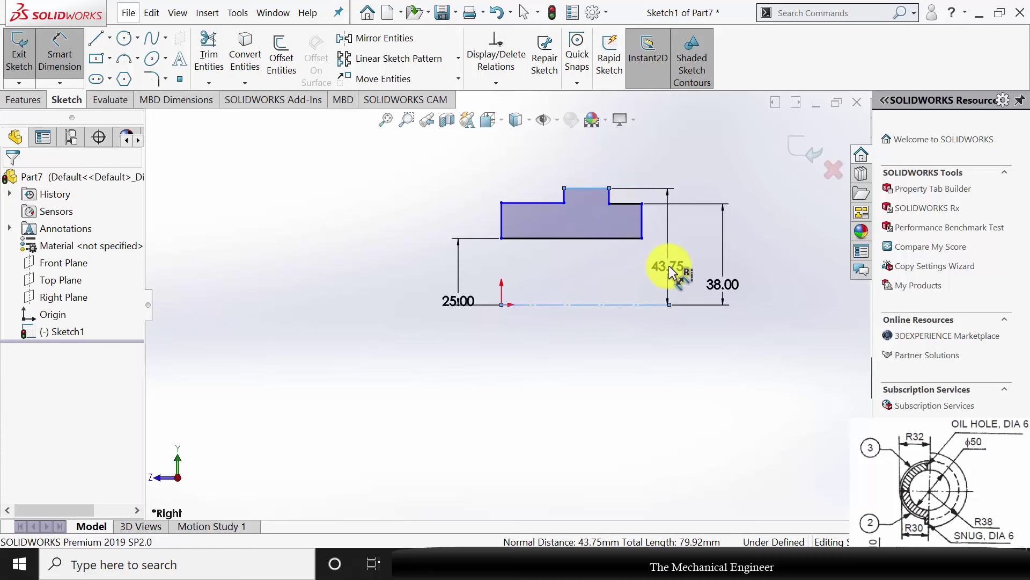
text(32)
key(Return)
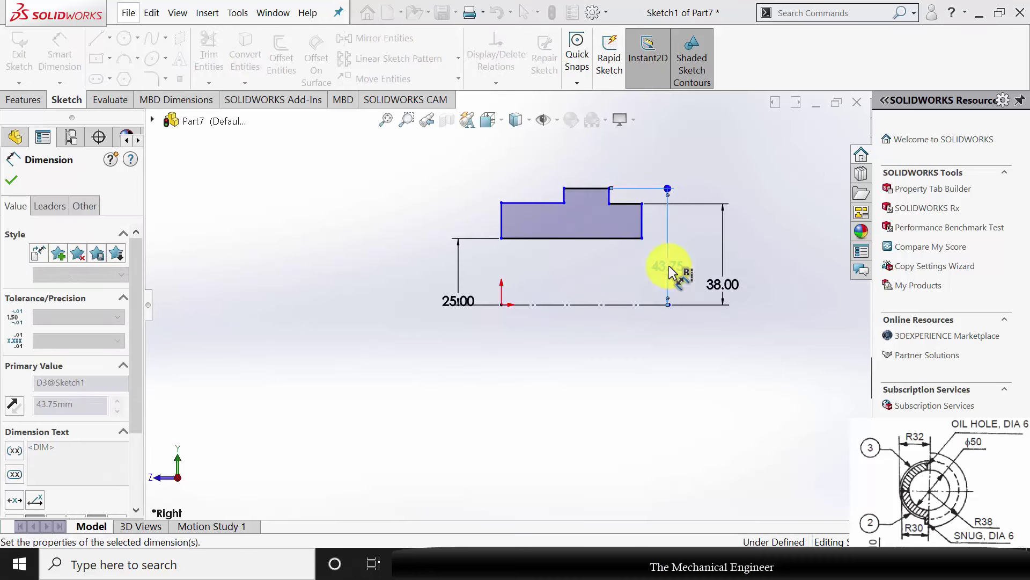
click(546, 204)
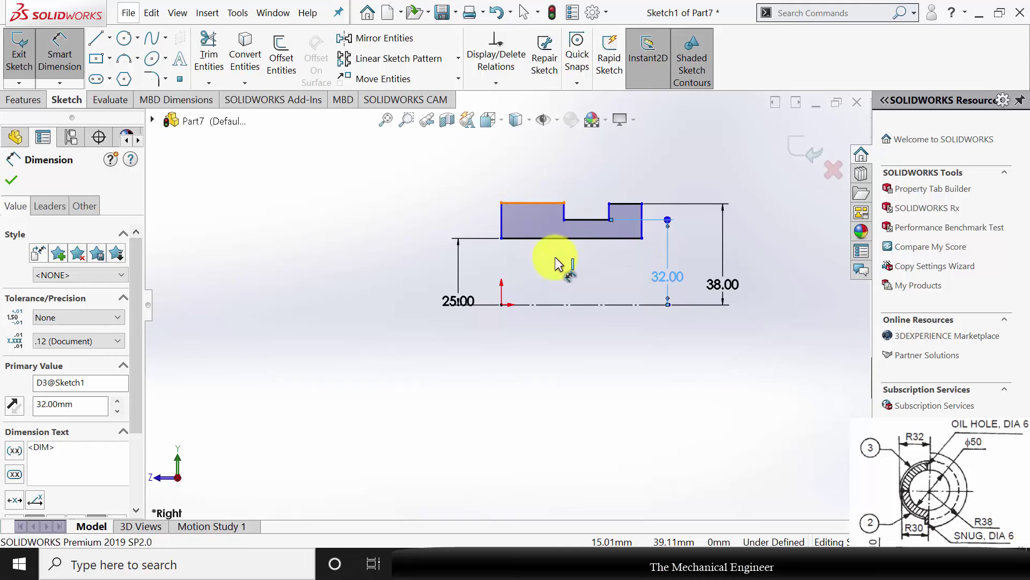
click(411, 292)
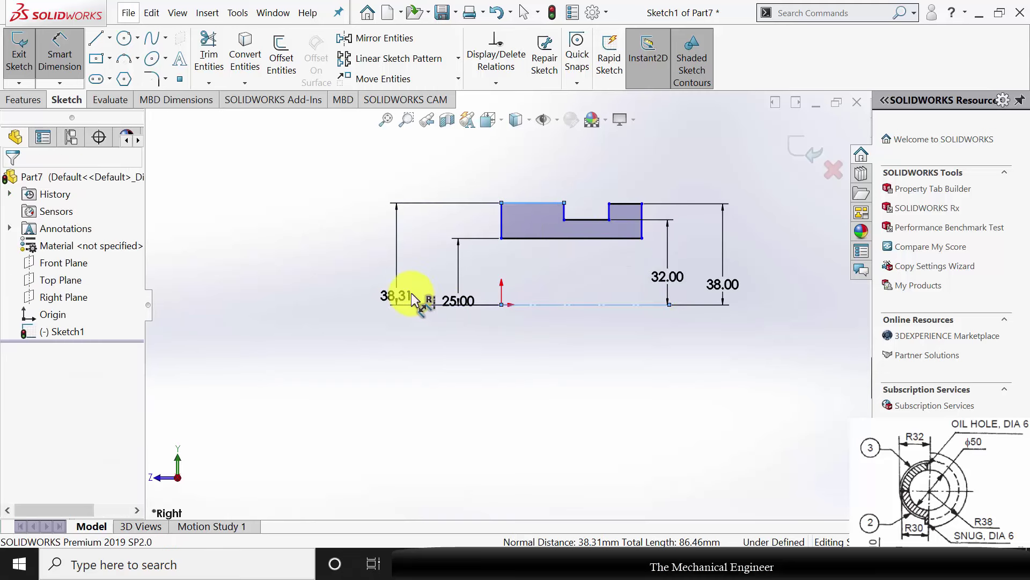
text(60/2)
key(Return)
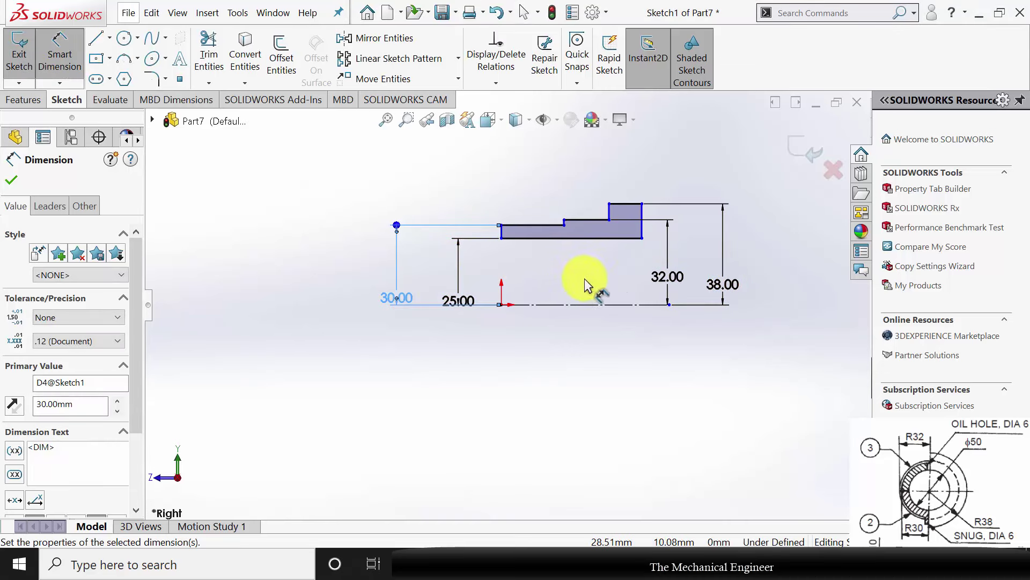
Step: Set the width of the profile's tall end section to 10 mm and of its middle step to 12 mm
click(624, 205)
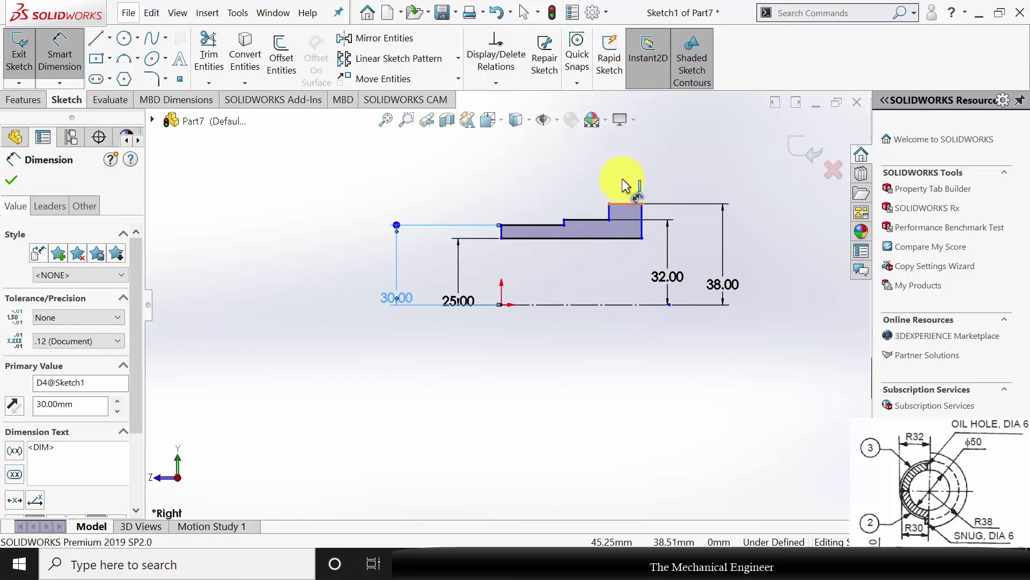
click(623, 170)
text(10)
key(Return)
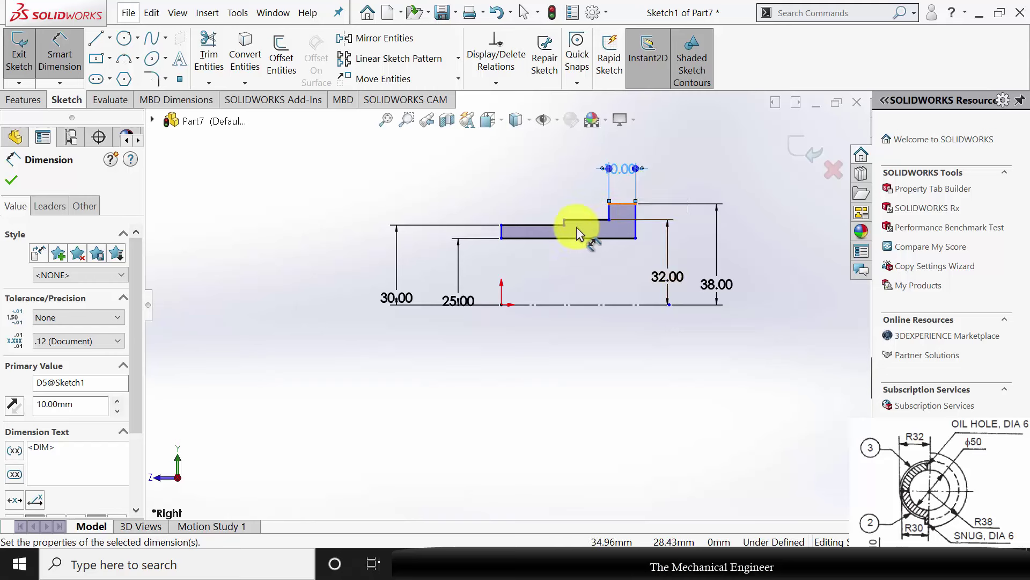
click(585, 238)
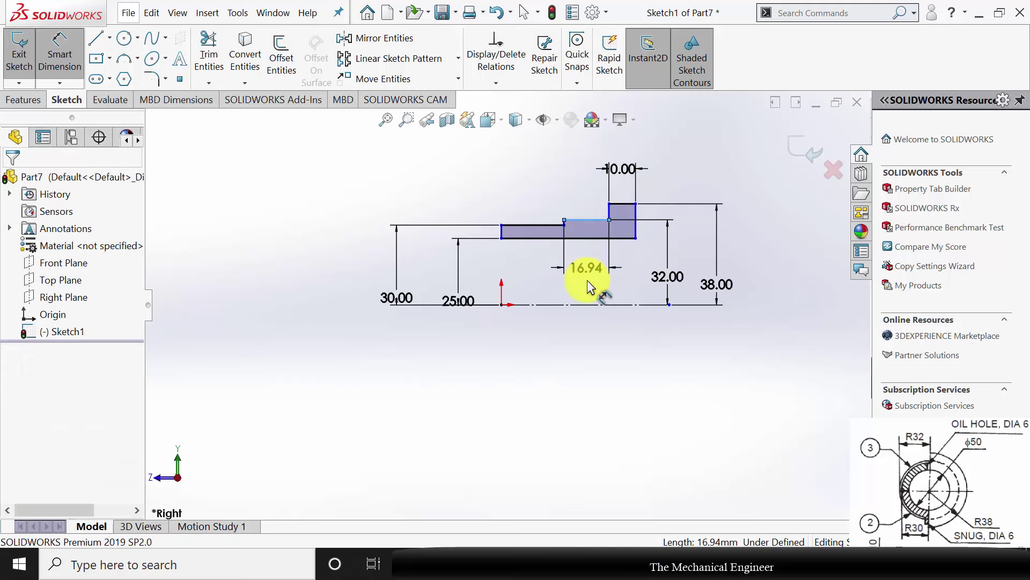
click(589, 286)
text(12)
key(Return)
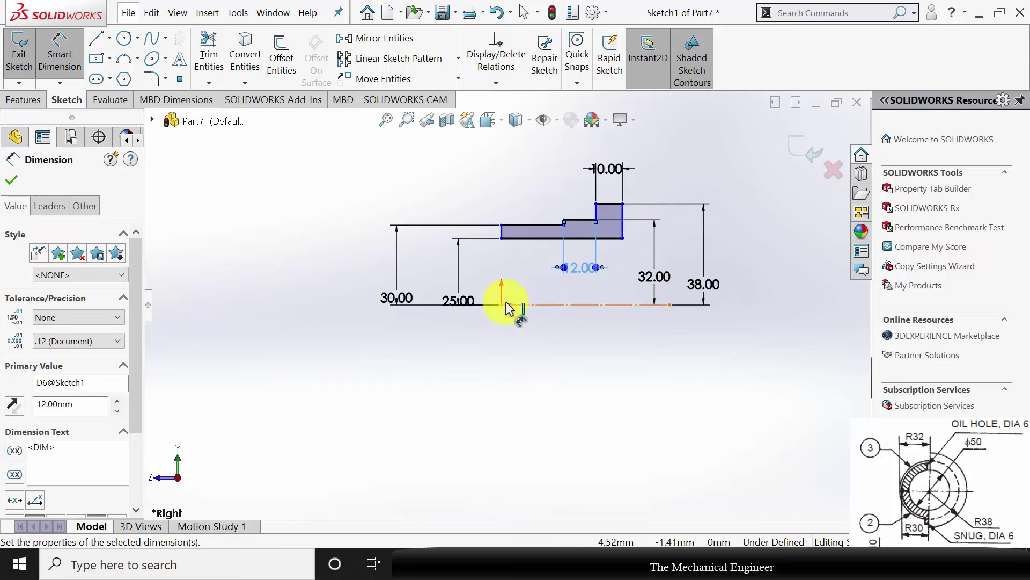
Step: Dimension the distance from the profile's short end edge above the origin to the inner edge of its tall section as 64/2 mm
click(502, 233)
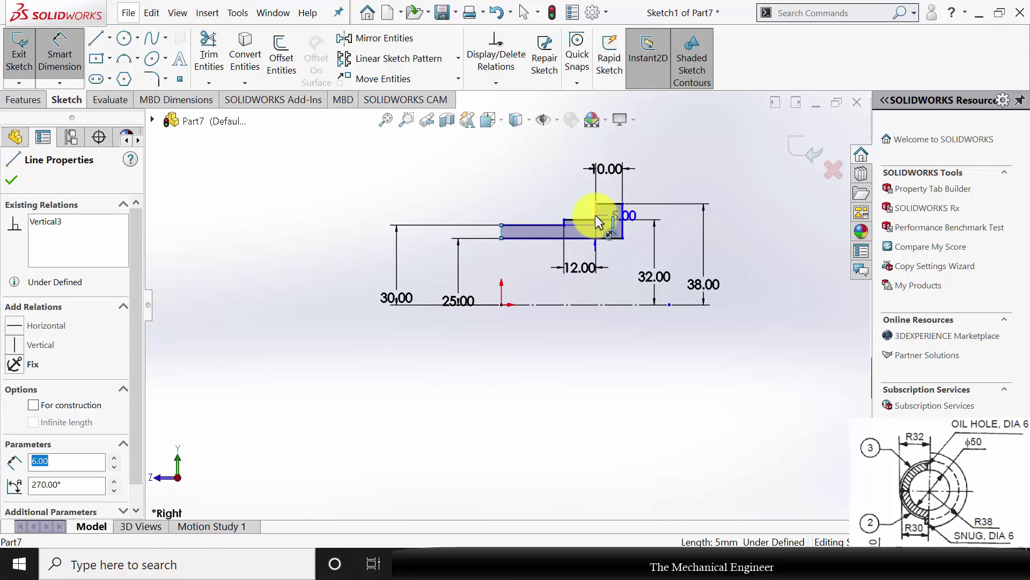
click(595, 214)
click(562, 222)
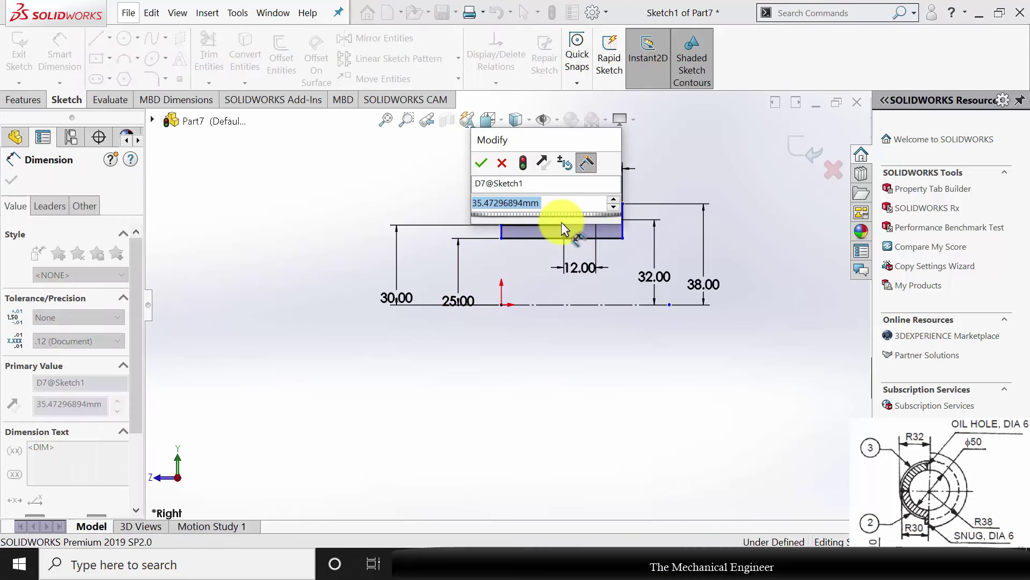
text(64/2)
key(Return)
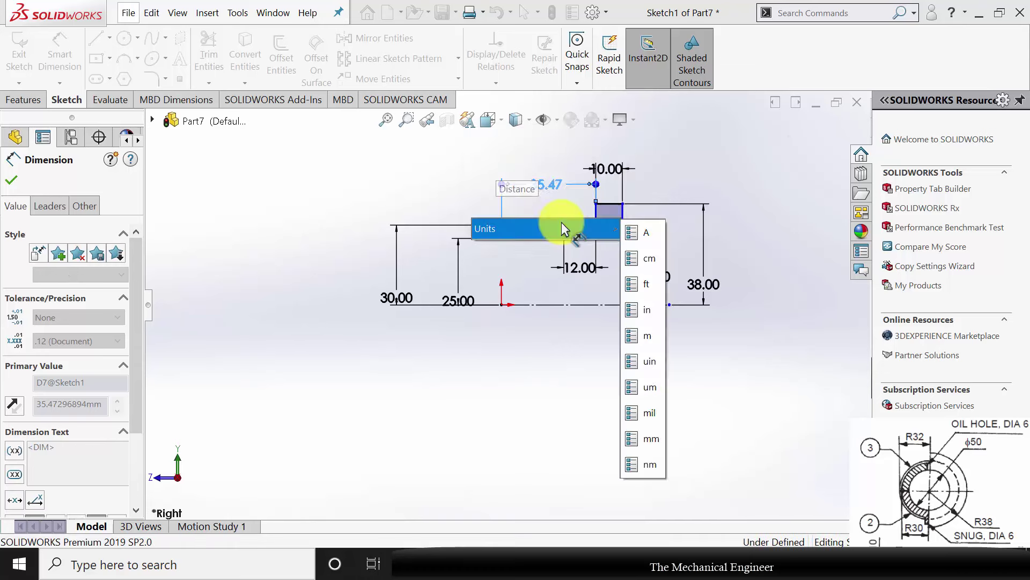
key(Escape)
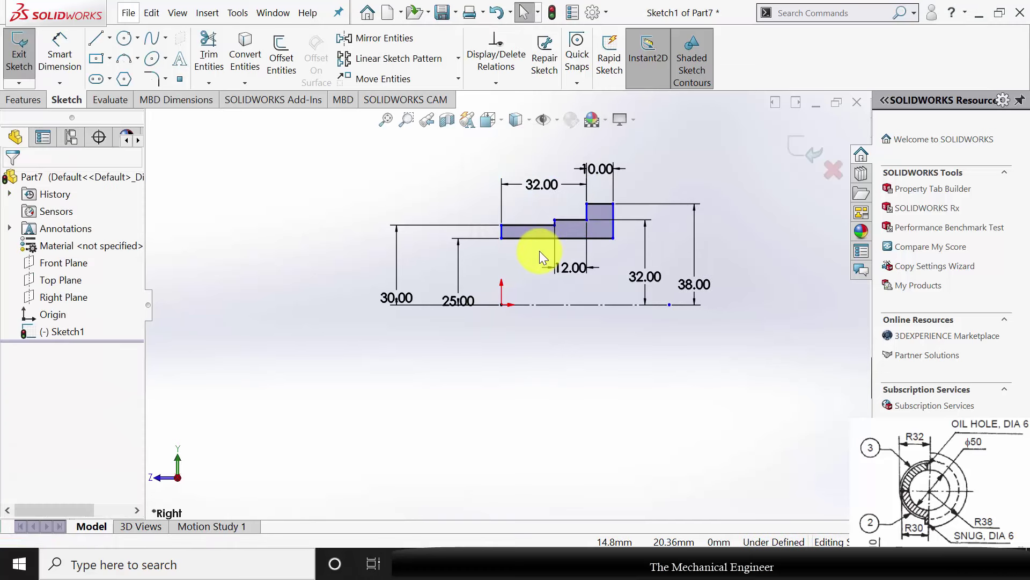
Step: Align the profile's lower corner nearest the origin with the origin using a Vertical relation
click(501, 239)
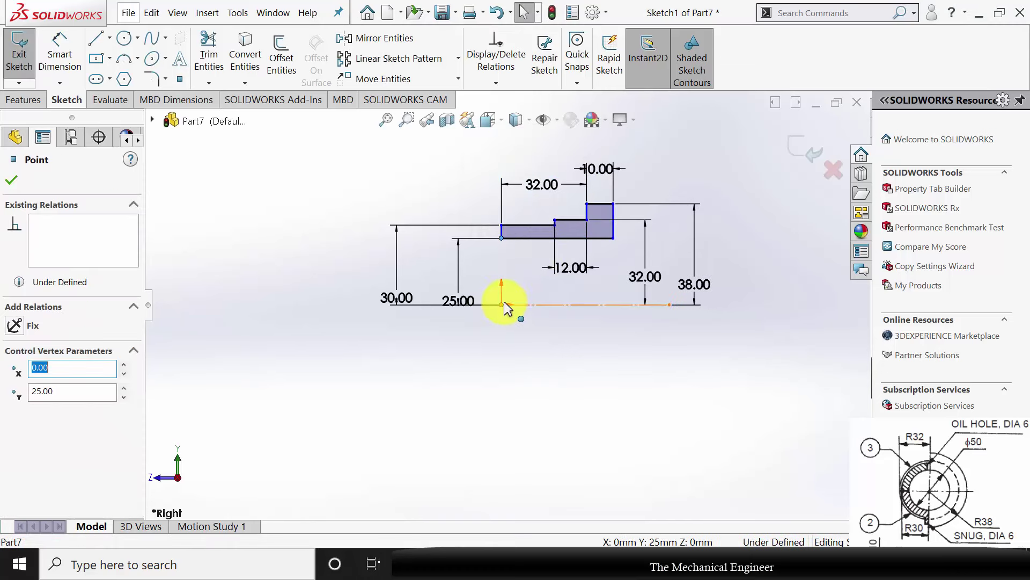
ctrl+click(502, 304)
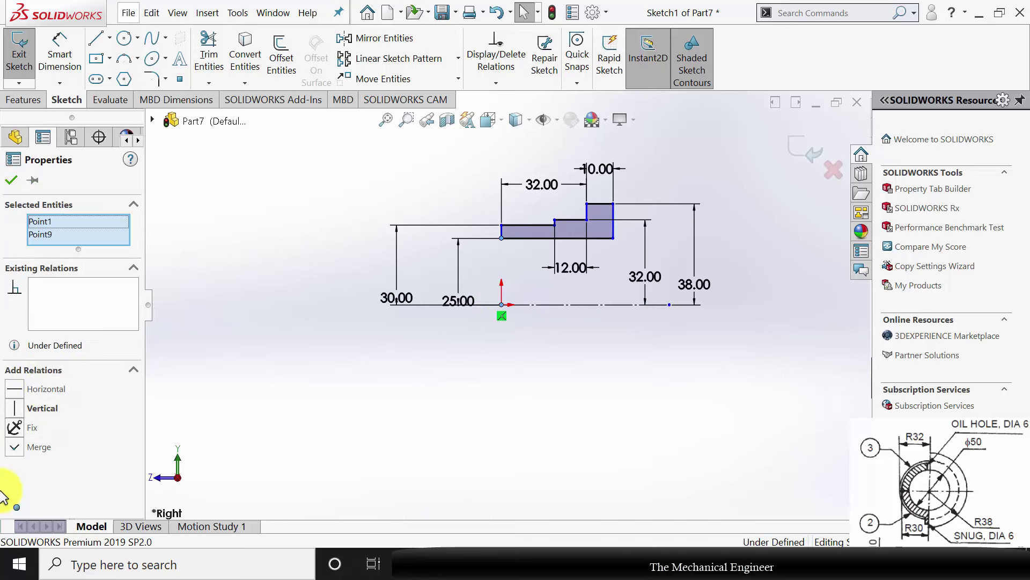
click(21, 408)
click(13, 181)
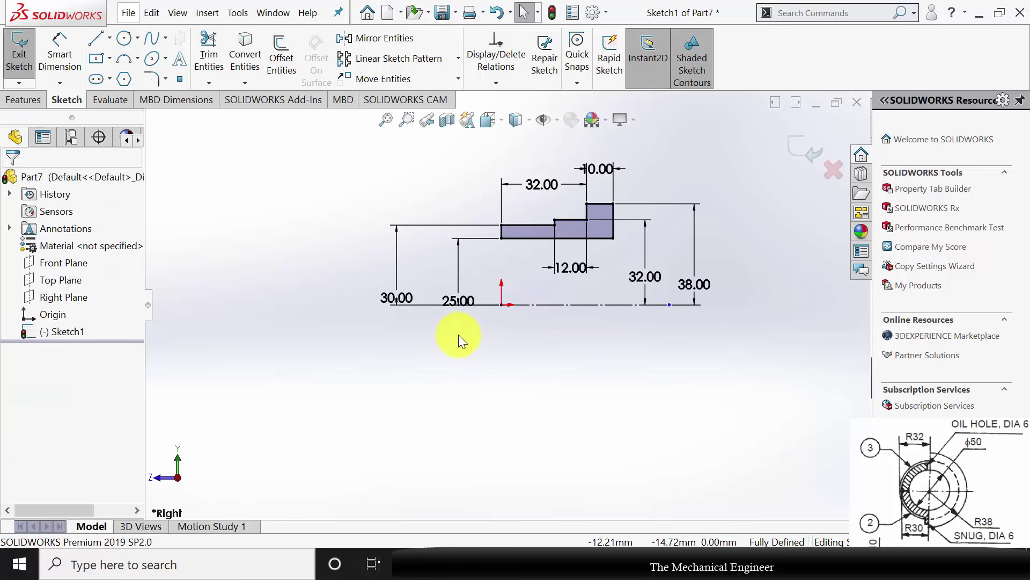
Step: Revolve the profile about the construction line, blind 90° in Direction 1 and 90° in Direction 2
click(27, 100)
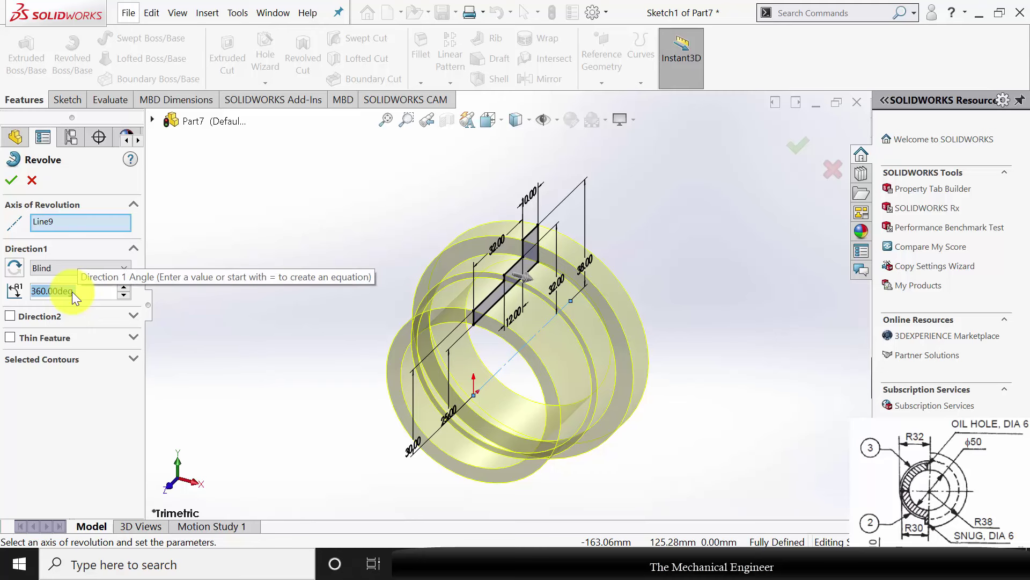
text(90)
key(Return)
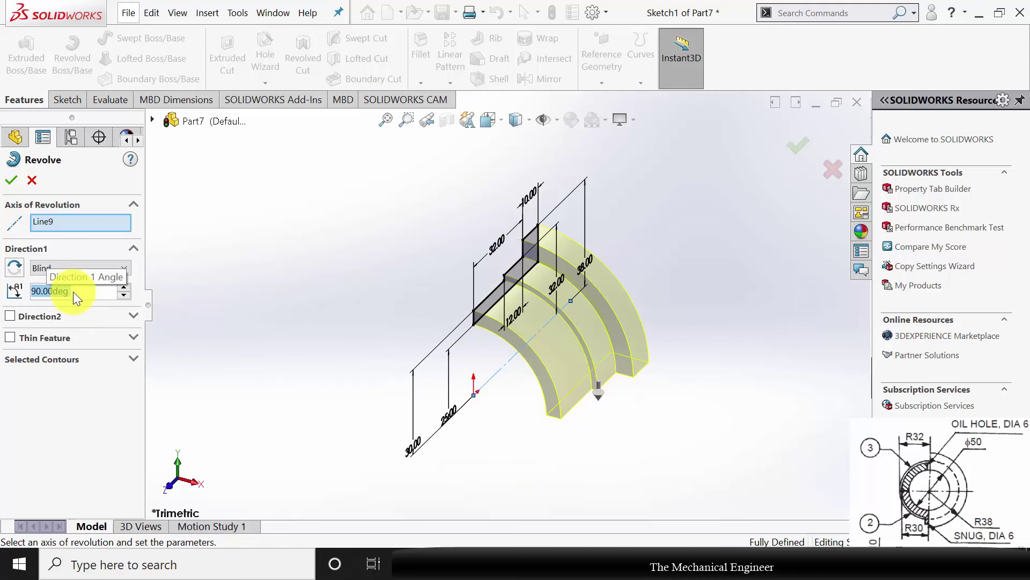
click(10, 316)
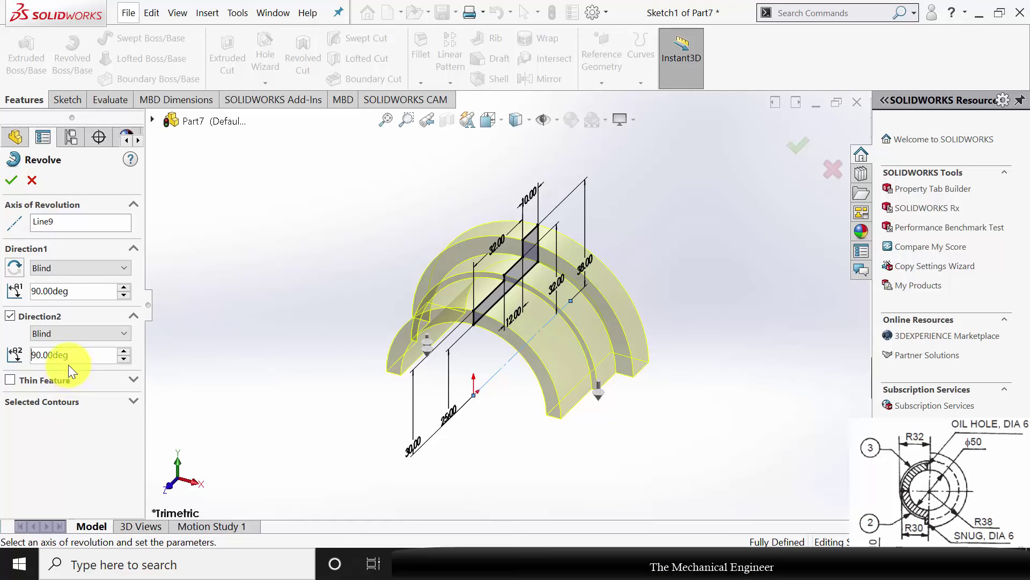
click(11, 180)
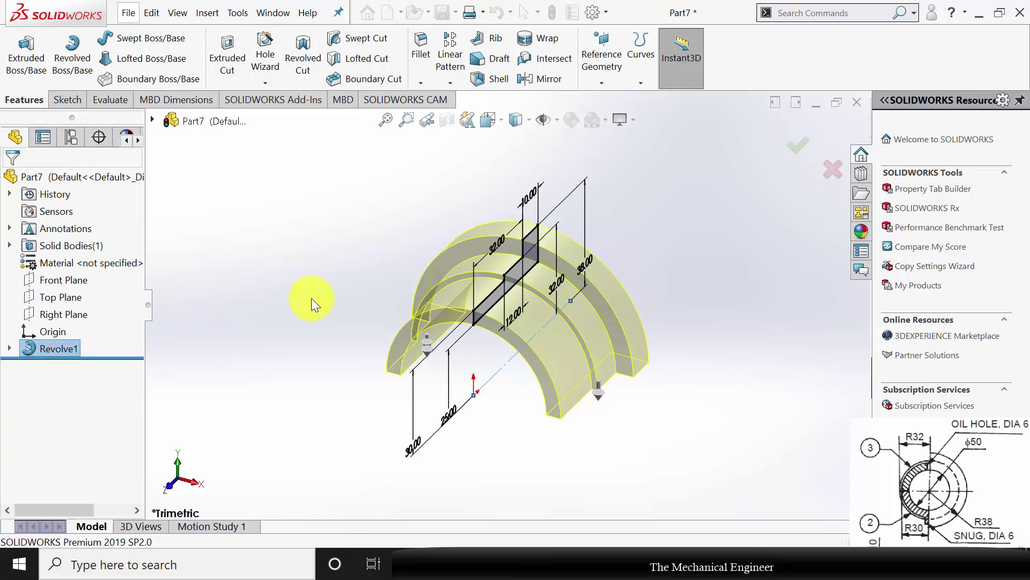
Step: Mirror the revolved half-shell about its narrow semicircular end face
click(536, 81)
click(487, 318)
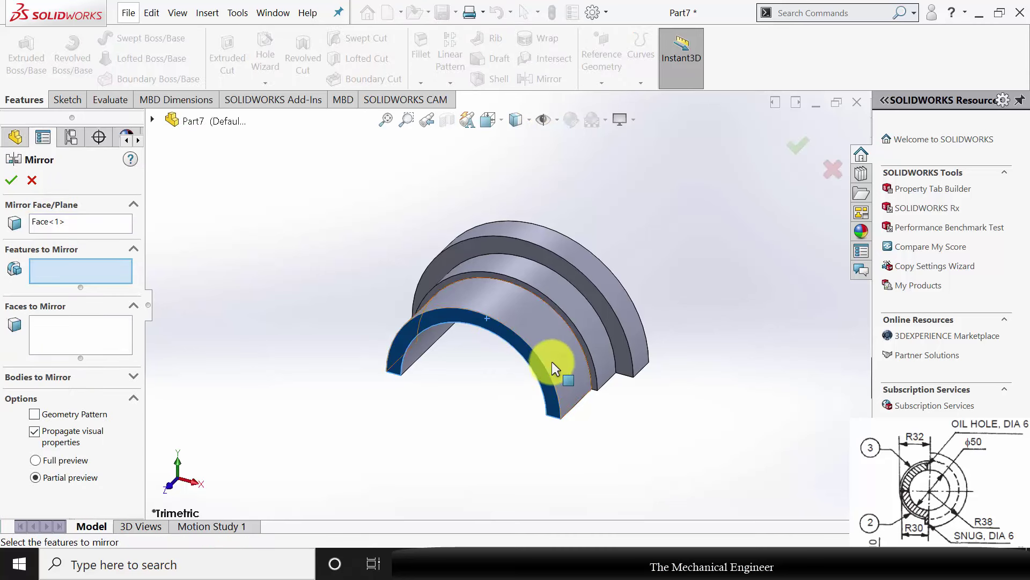
click(127, 321)
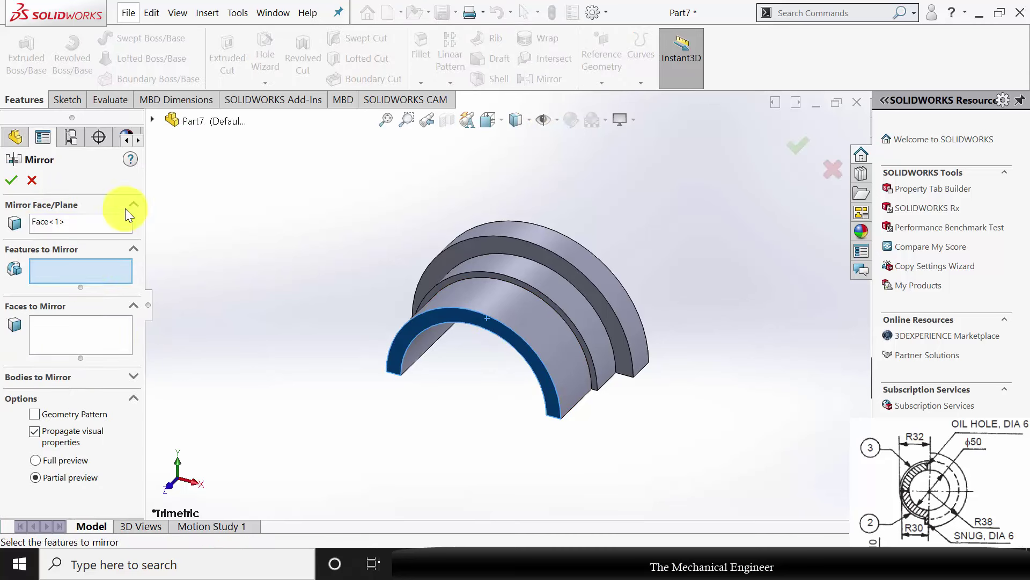
click(155, 119)
click(224, 294)
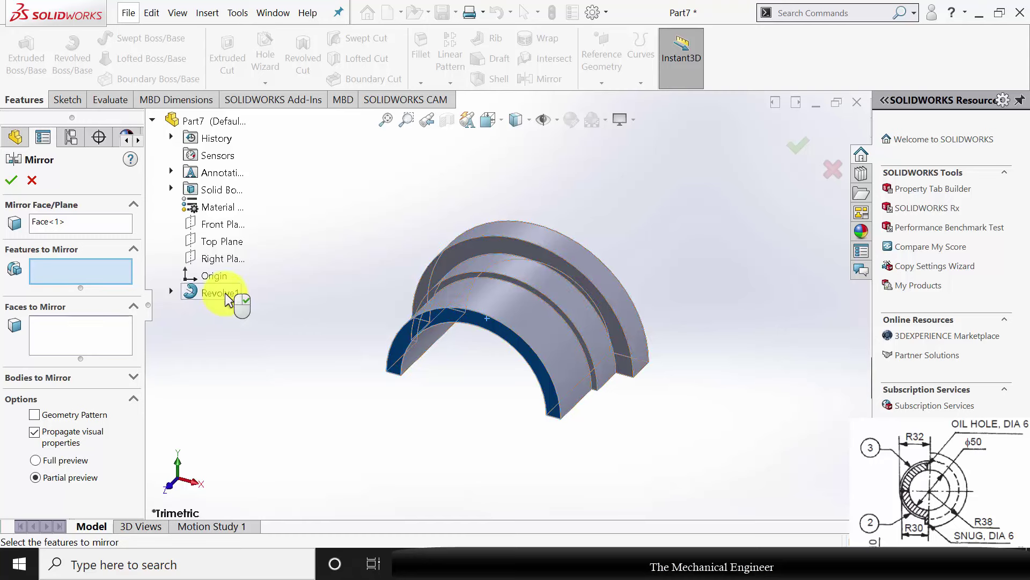
click(12, 180)
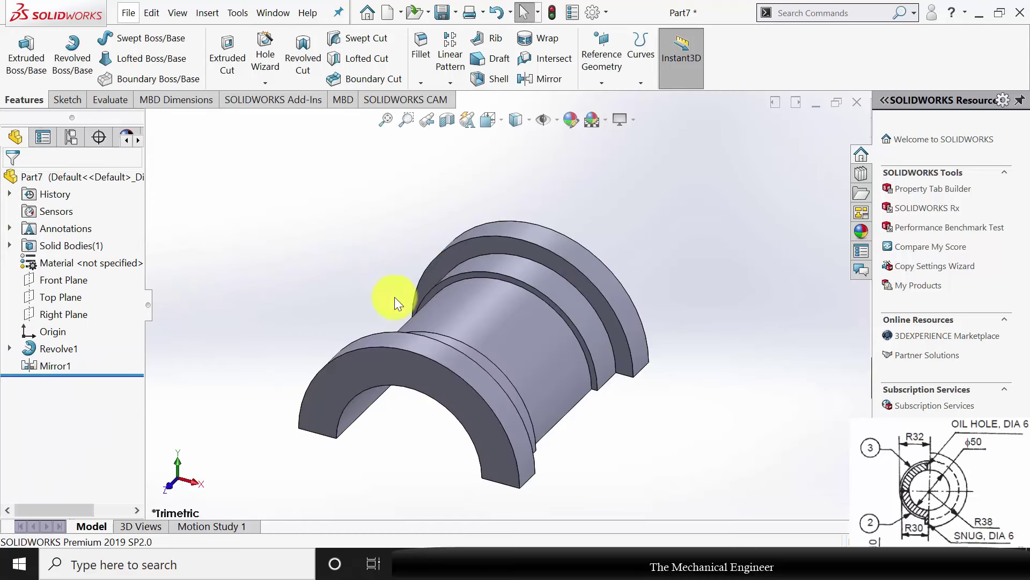
Step: Create a reference plane offset 30 mm above the Top Plane
mouse_move(396, 299)
middle_down()
mouse_move(387, 299)
mouse_move(408, 312)
middle_up()
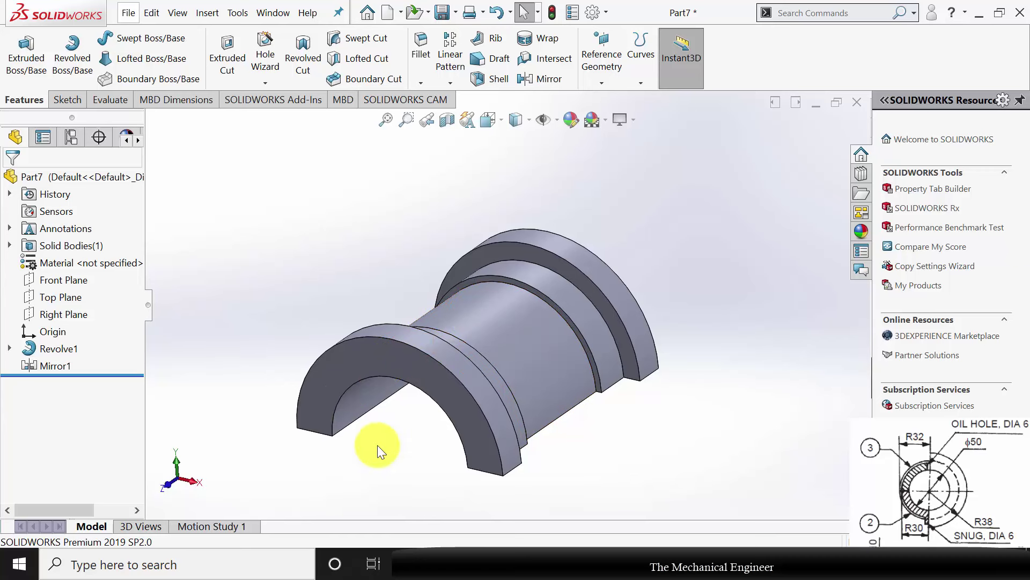
scroll(426, 355, down, 2)
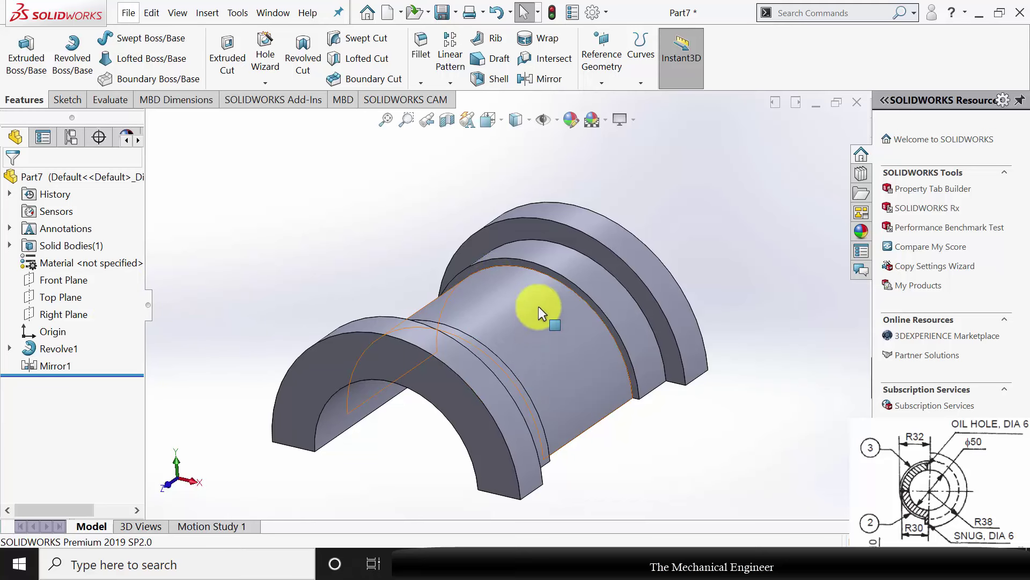
click(593, 63)
click(604, 98)
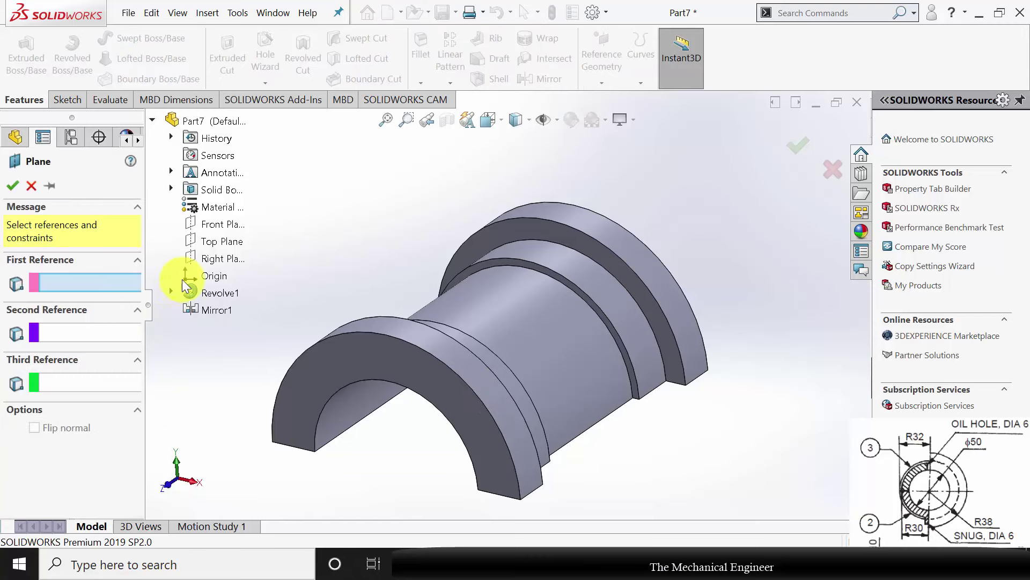
click(211, 241)
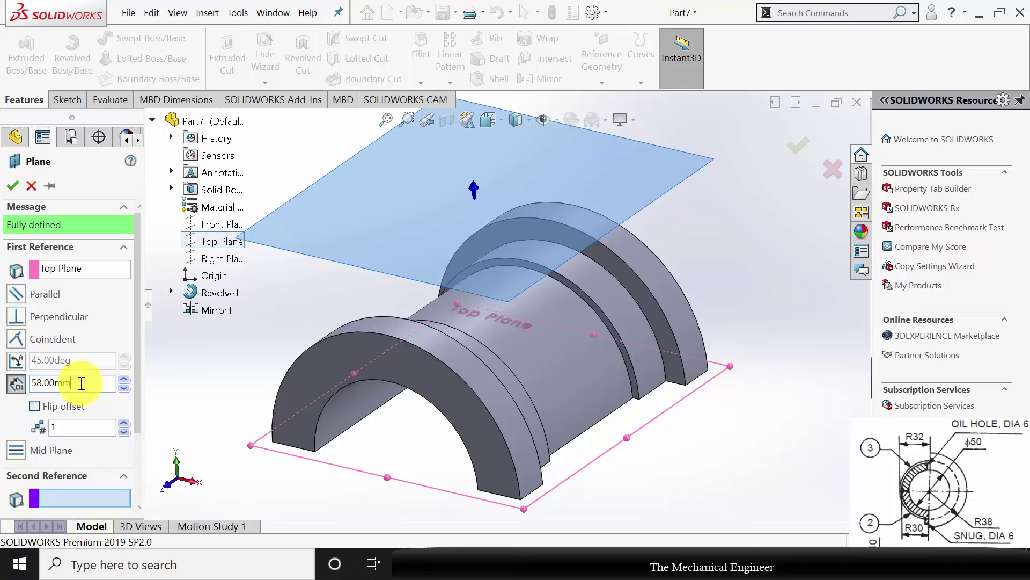
drag(81, 383, 3, 371)
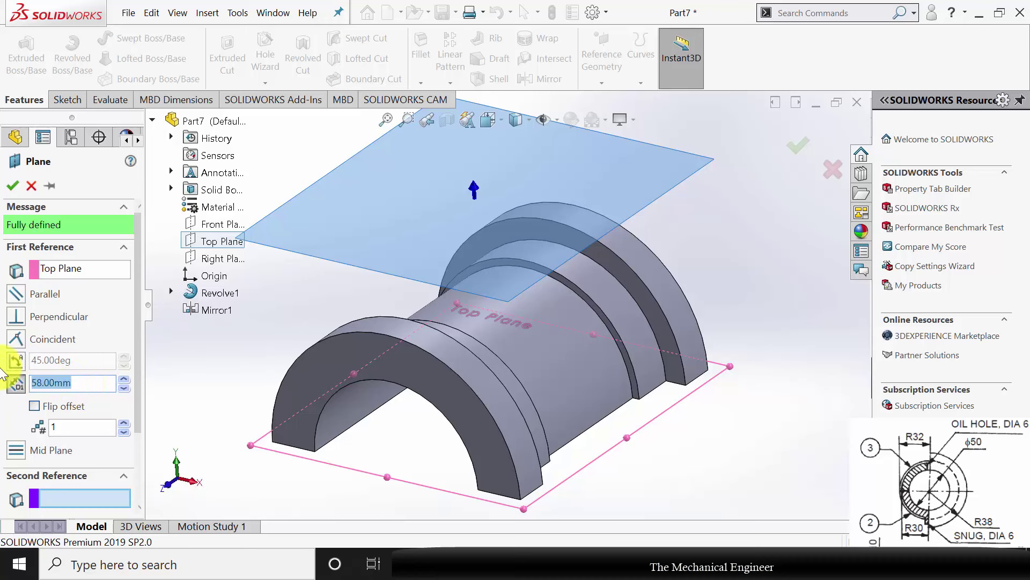
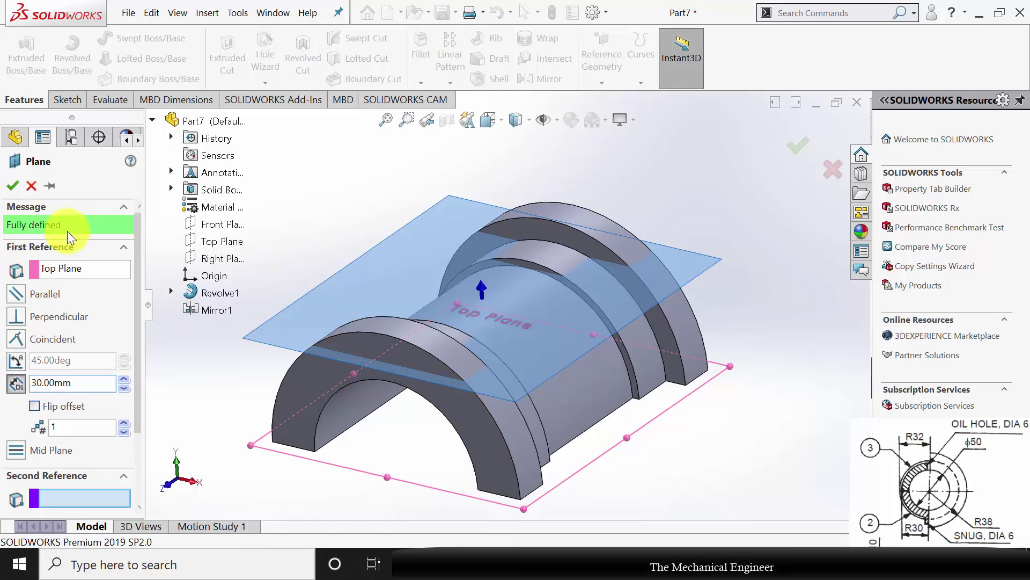
click(12, 185)
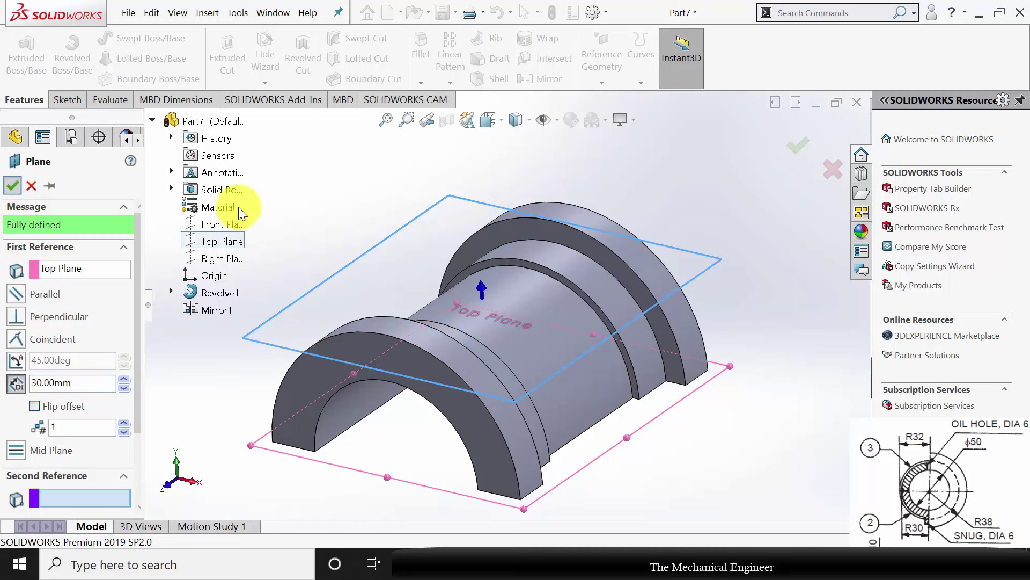
Step: Start a sketch on the new offset plane and draw a circle about 14.6 mm in diameter centred on the origin
click(690, 272)
click(739, 232)
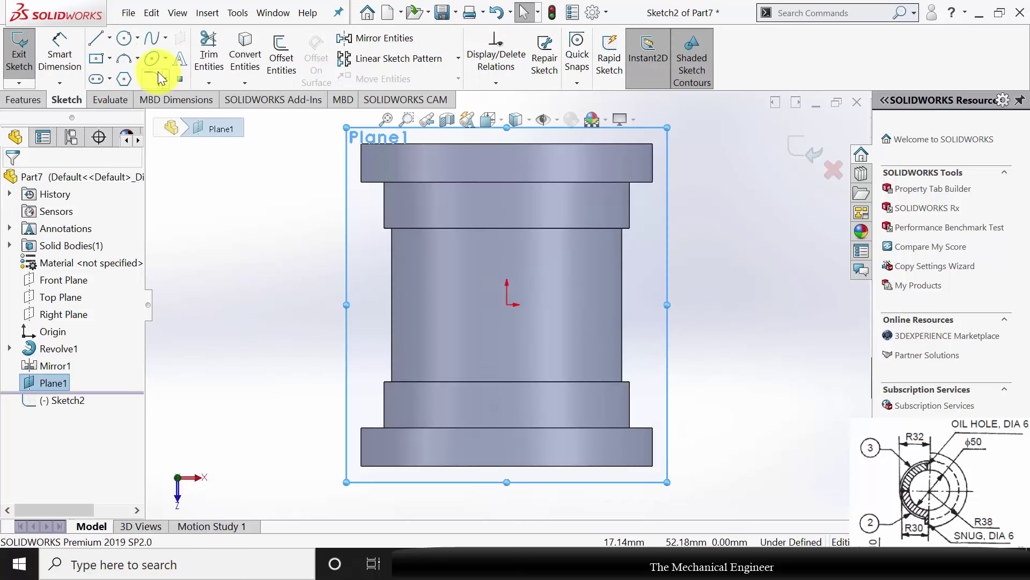
click(124, 38)
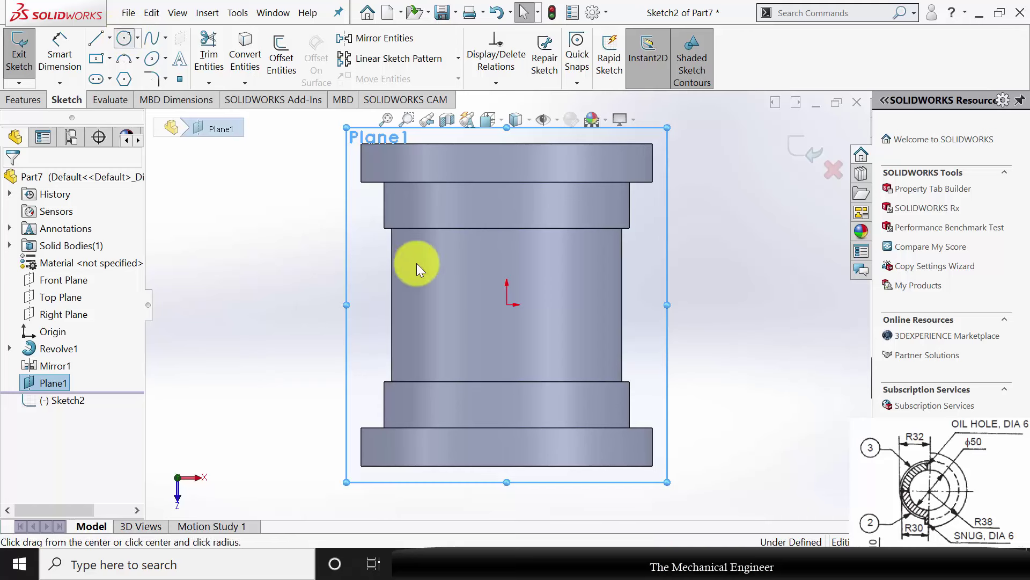
click(507, 304)
click(526, 282)
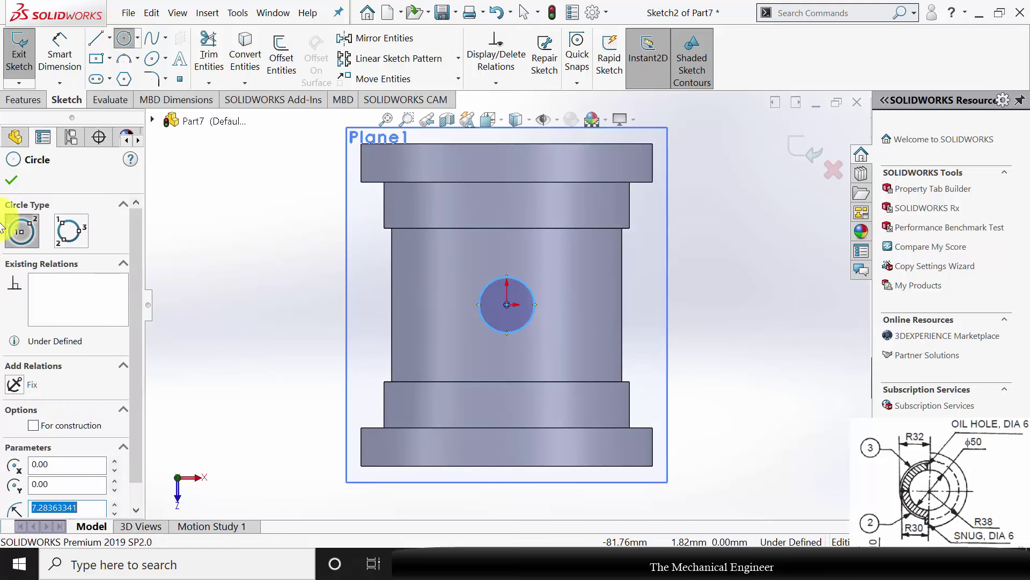
click(12, 181)
Step: Set the circle's diameter to 6 mm
click(82, 36)
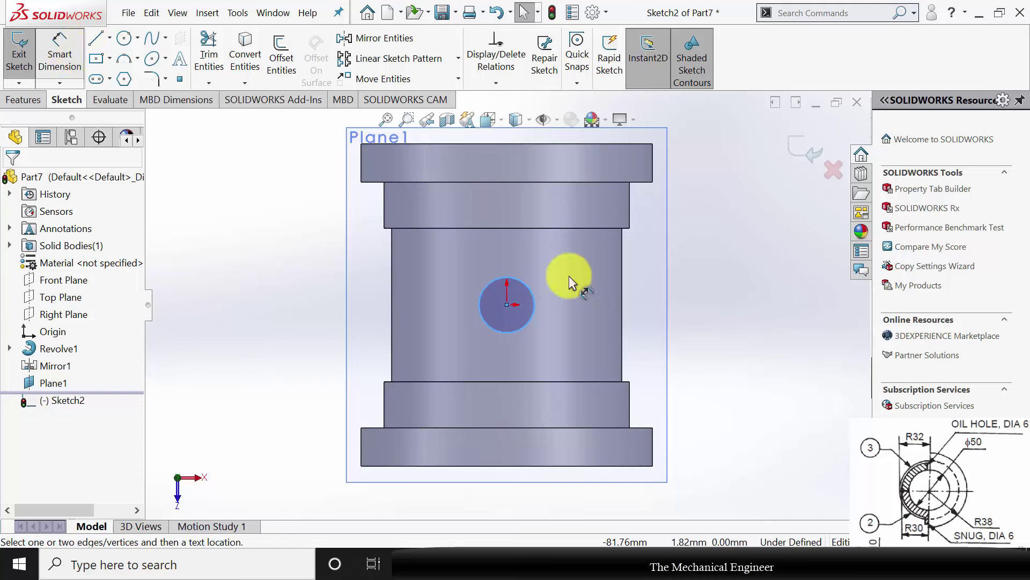
click(530, 322)
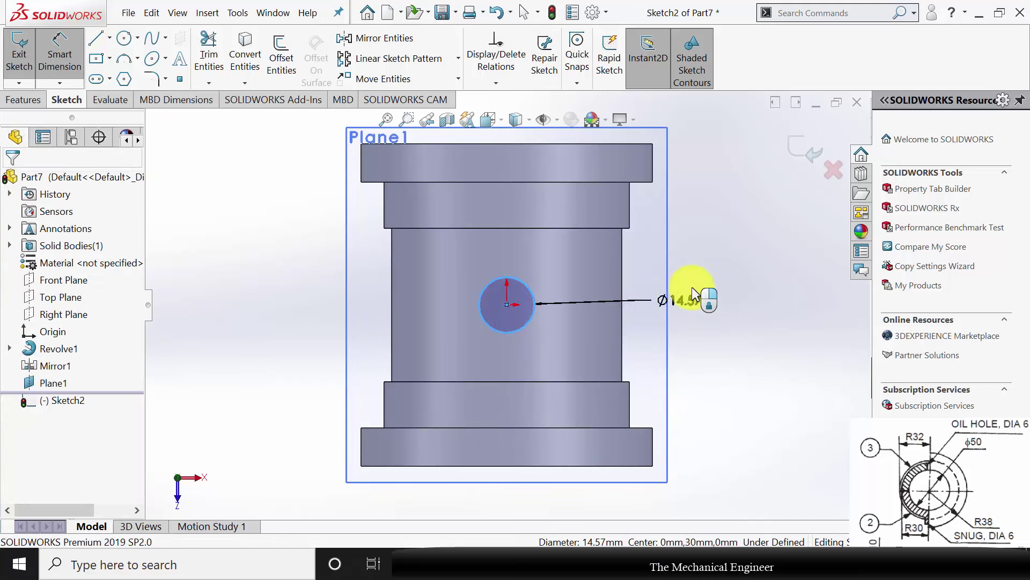
click(692, 292)
text(6)
key(Return)
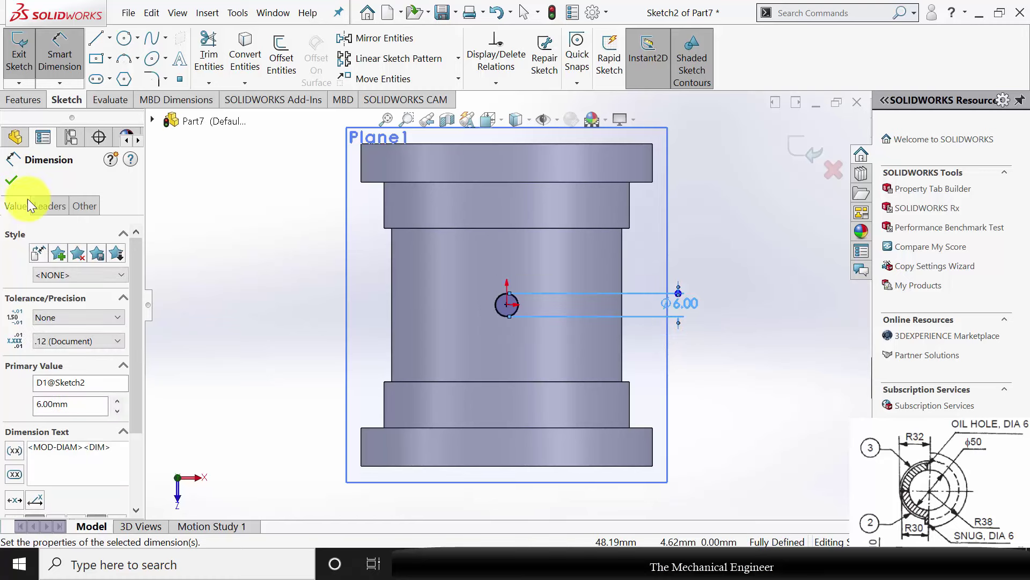
click(13, 183)
Step: Extrude the circle 6 mm outward and, in the second direction, up to the half-shell's central outer cylindrical surface
click(23, 100)
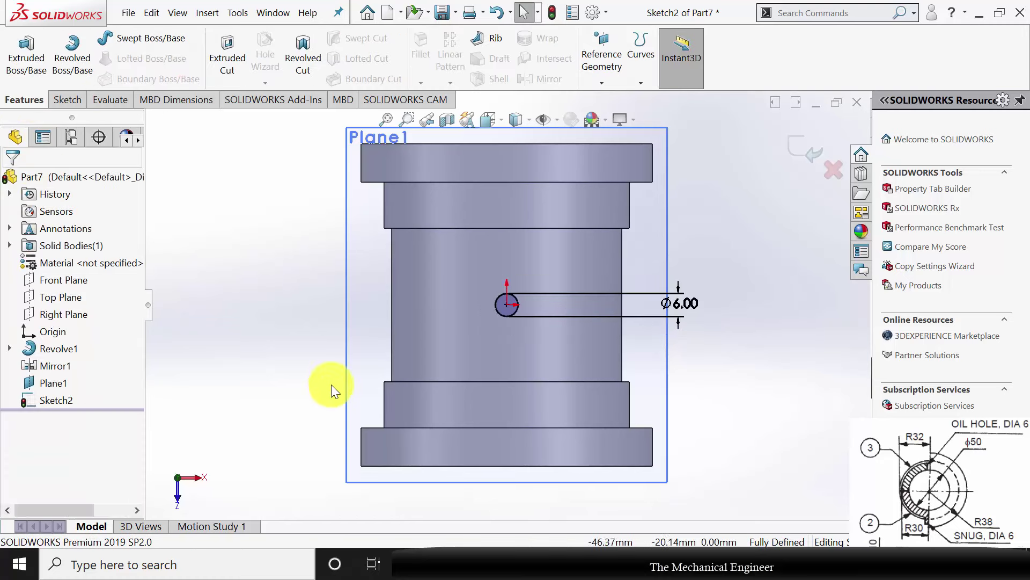
middle_drag(339, 391, 314, 268)
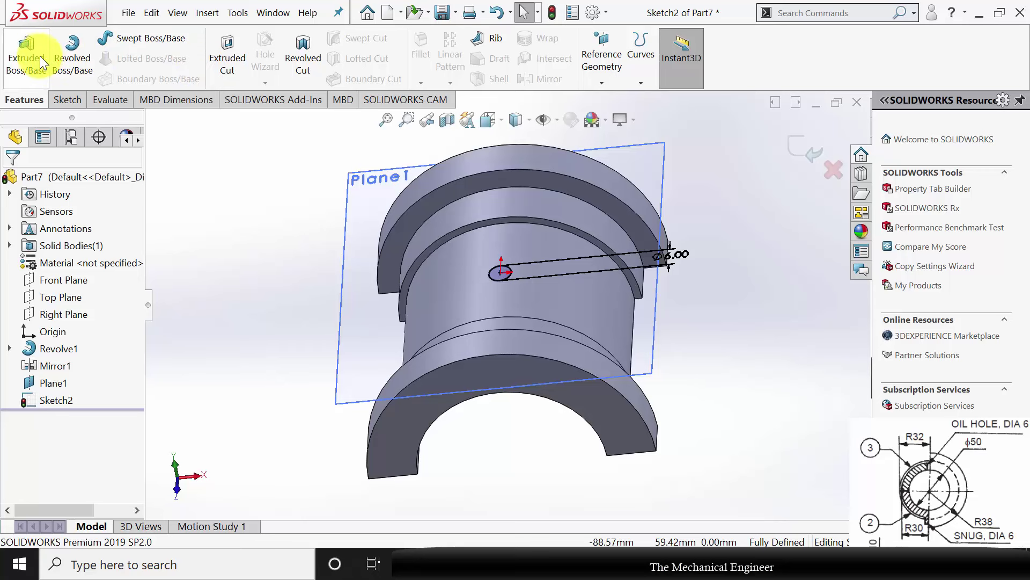
click(26, 58)
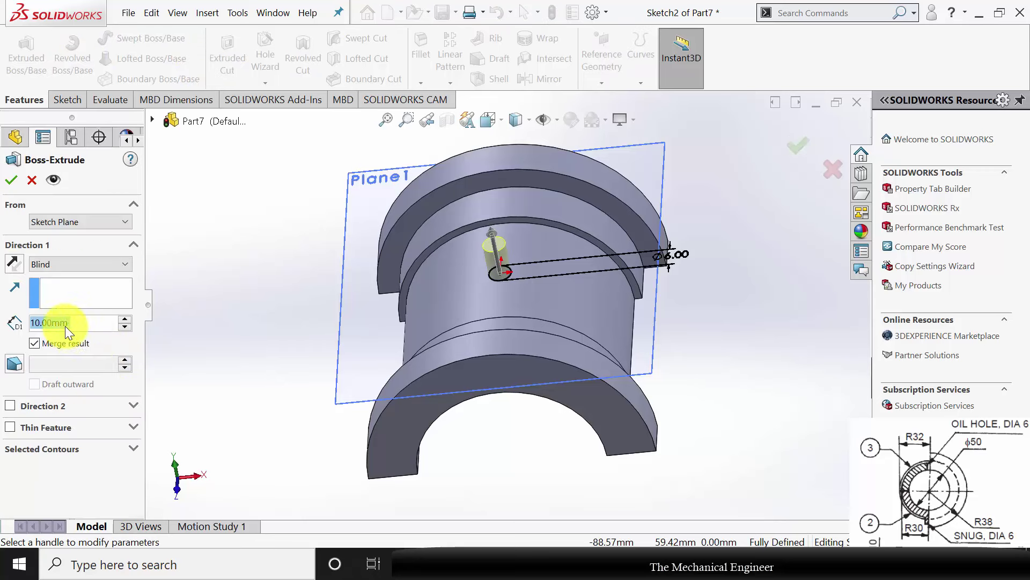
text(6)
key(Return)
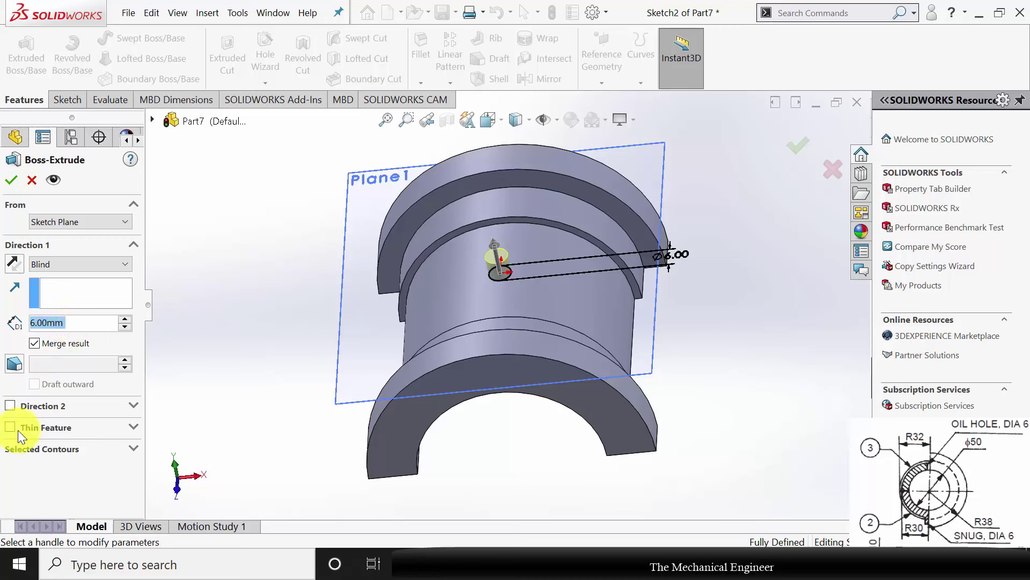
click(10, 405)
click(79, 424)
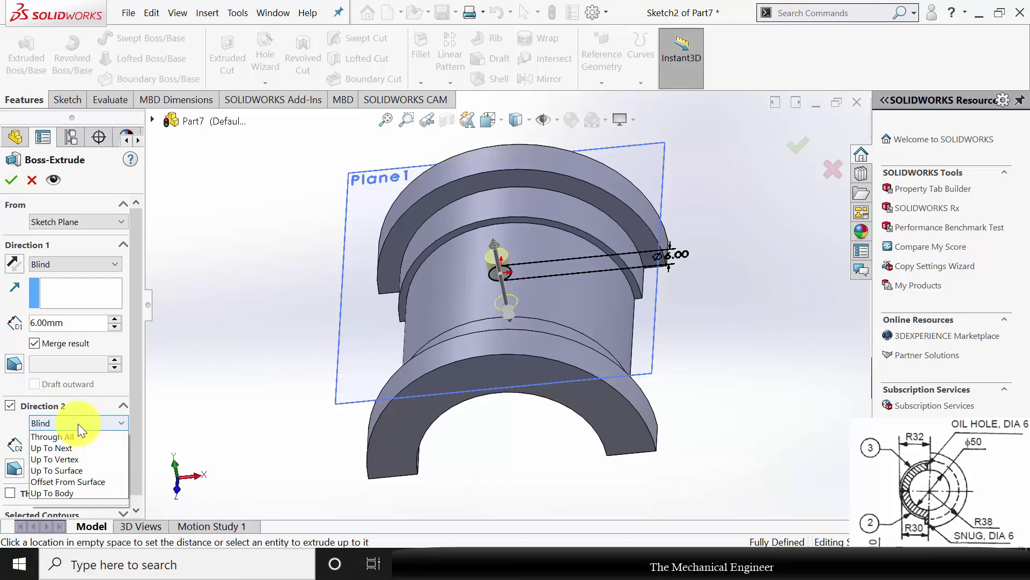
click(79, 481)
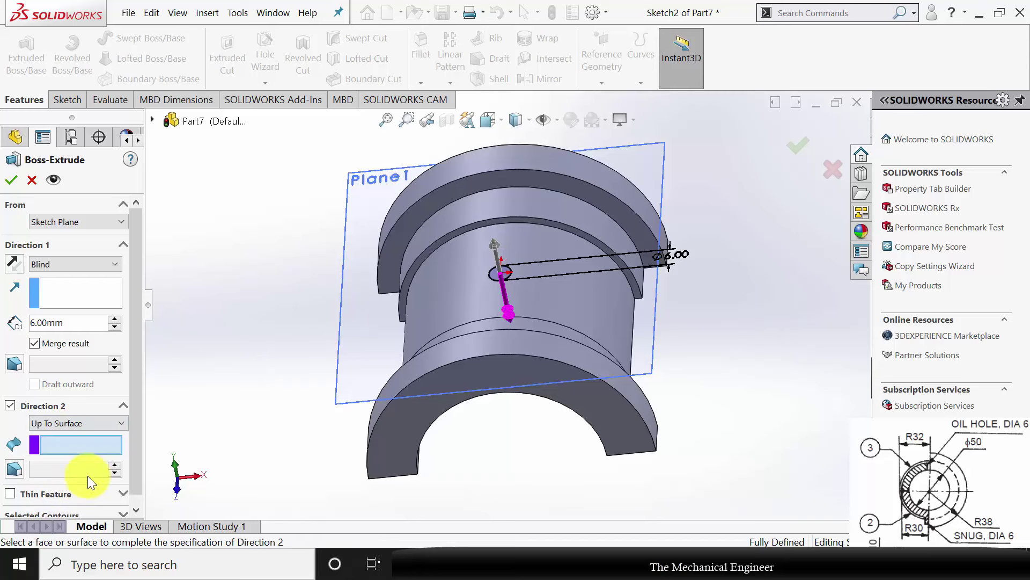
click(568, 308)
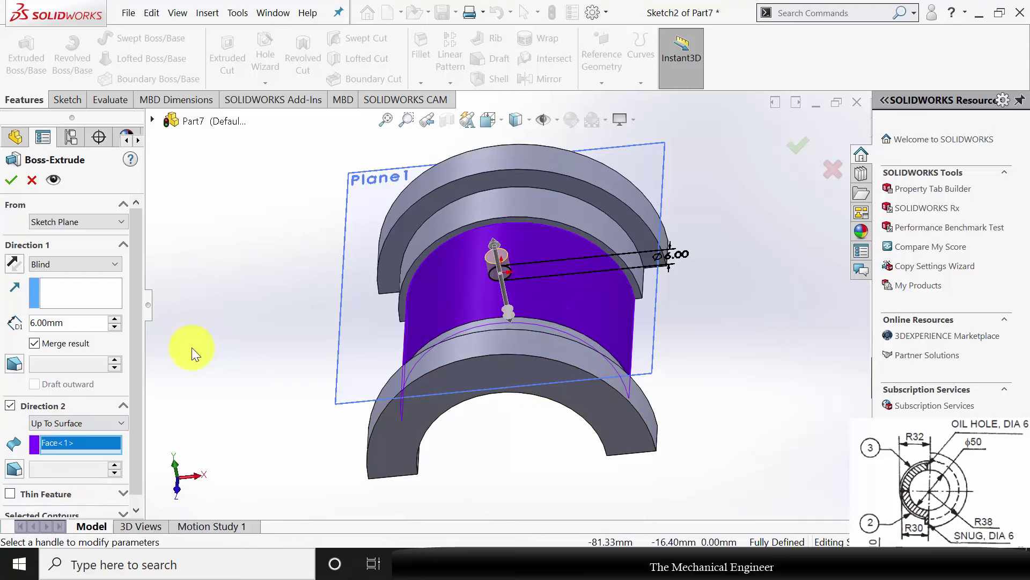
click(16, 173)
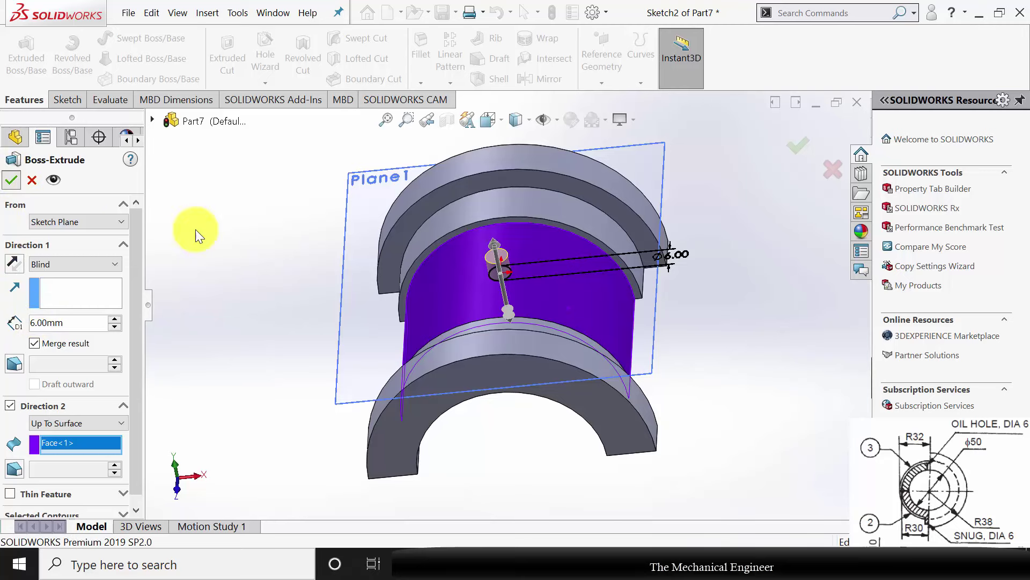
Step: Hide the offset reference plane above the bearing shell
middle_drag(355, 392, 425, 357)
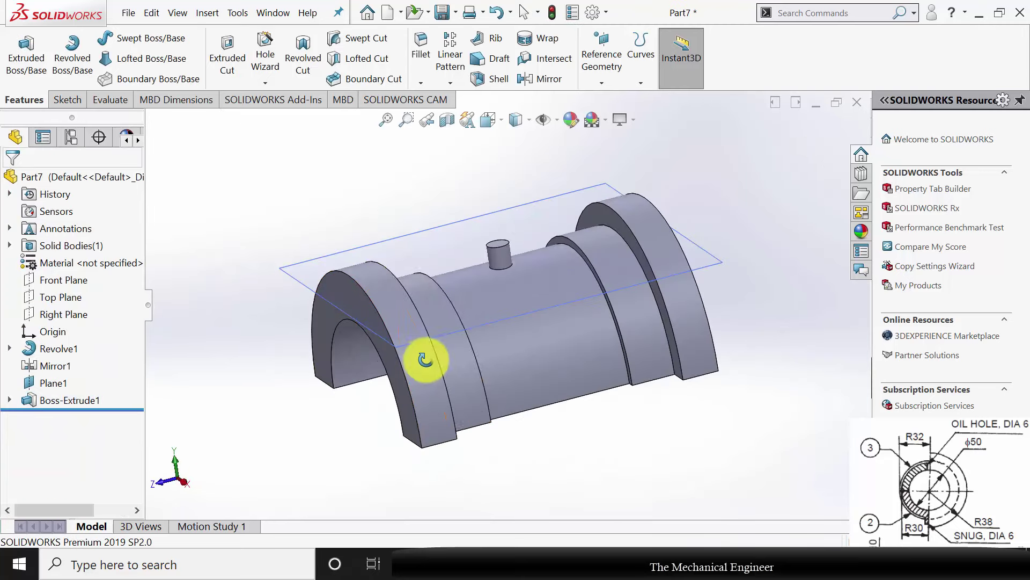
click(425, 253)
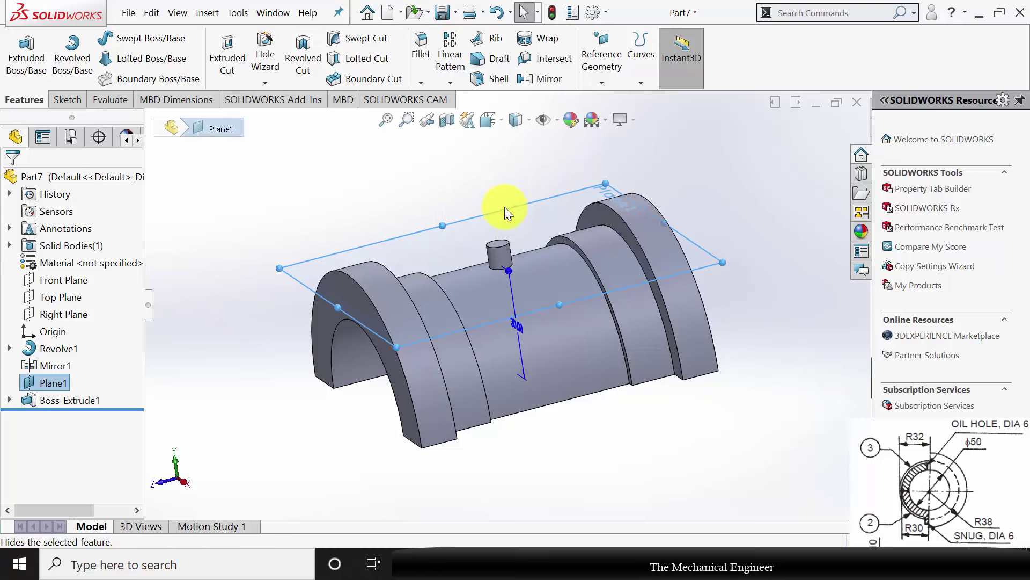
click(344, 202)
Step: Apply the material Commercial Bronze, UNS C22000 (90-10 Bronze) from the Copper Alloys category to the part
right_click(59, 261)
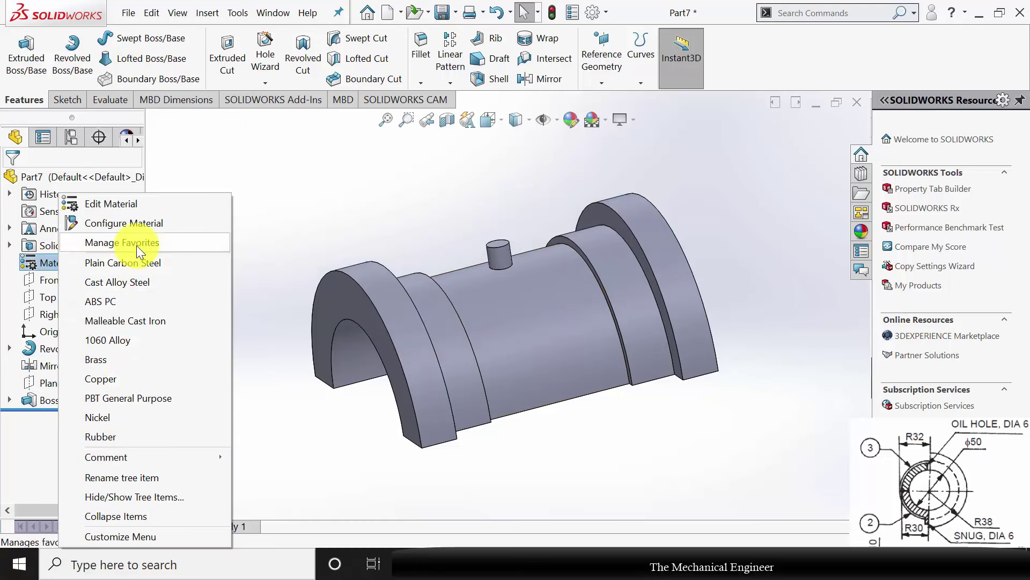
click(130, 203)
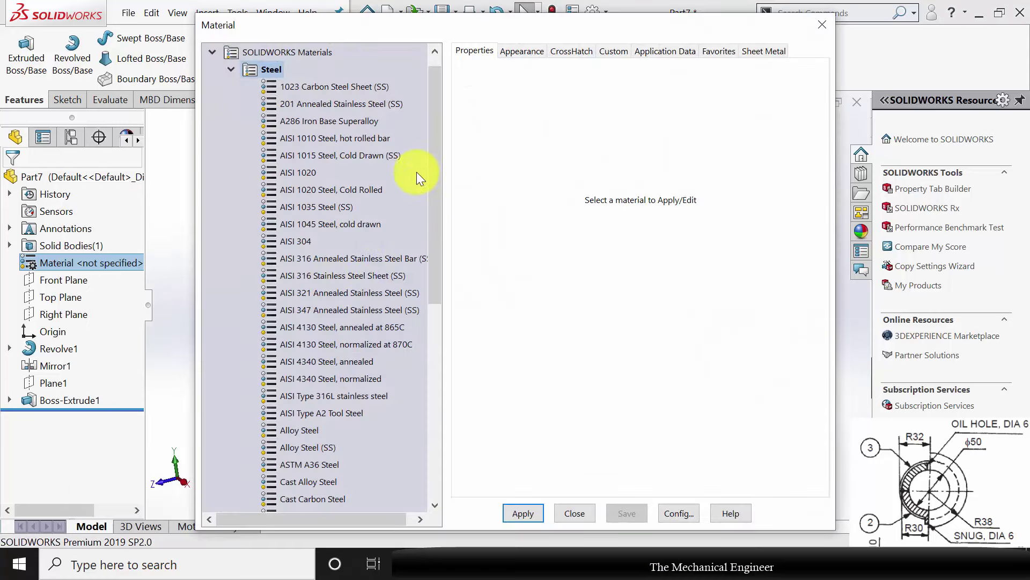
click(231, 70)
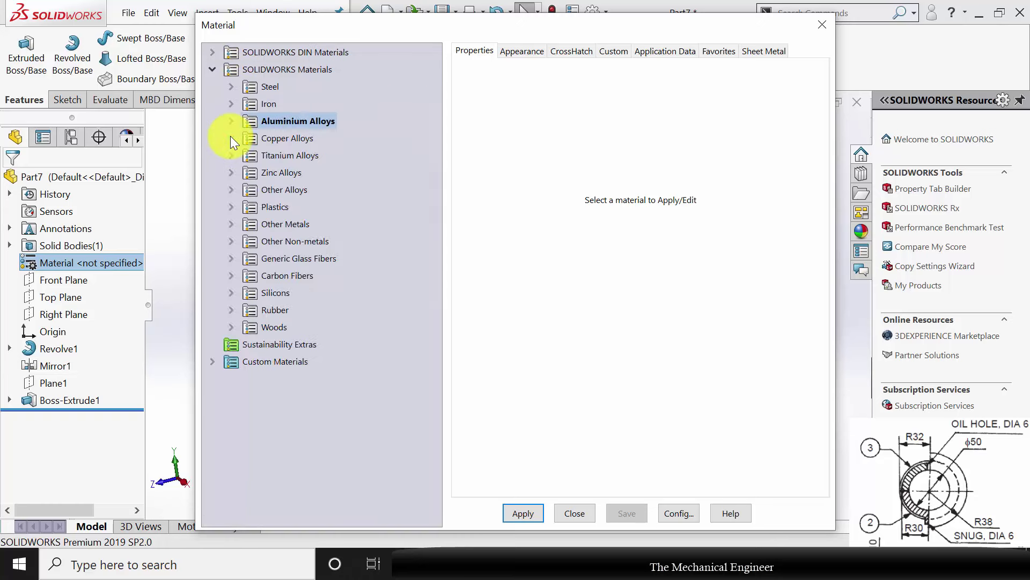
click(231, 138)
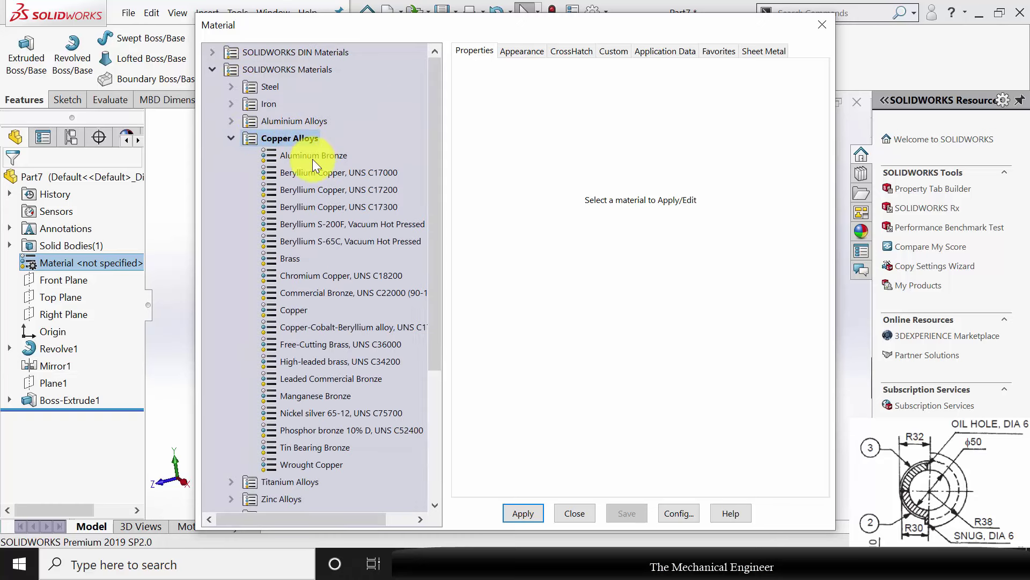
click(340, 293)
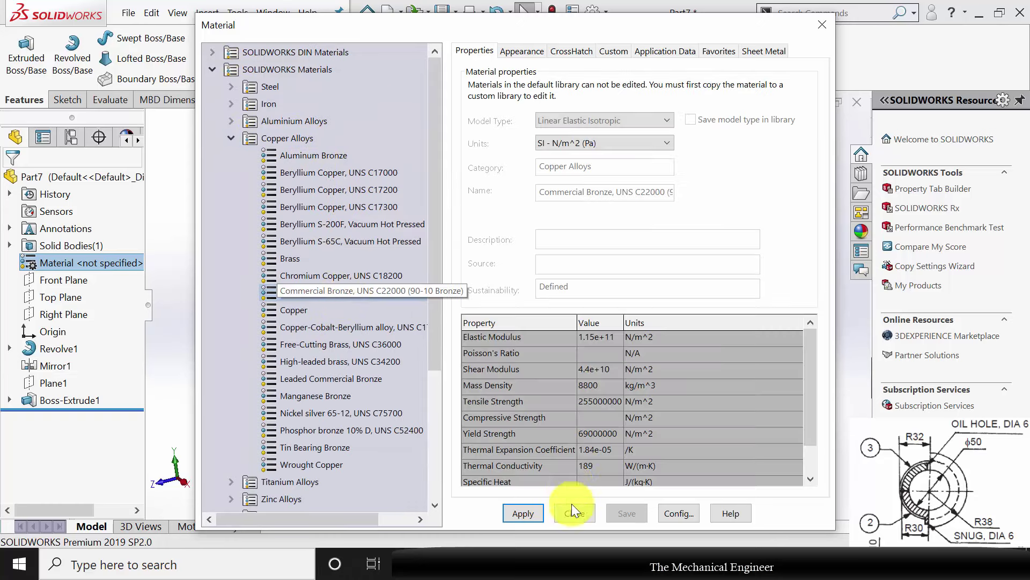
click(518, 514)
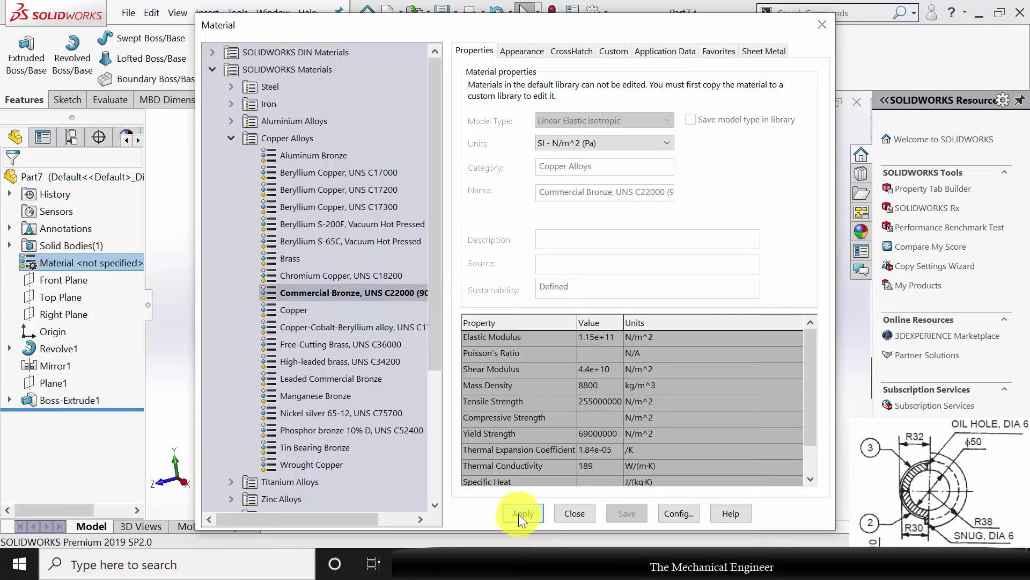
click(574, 513)
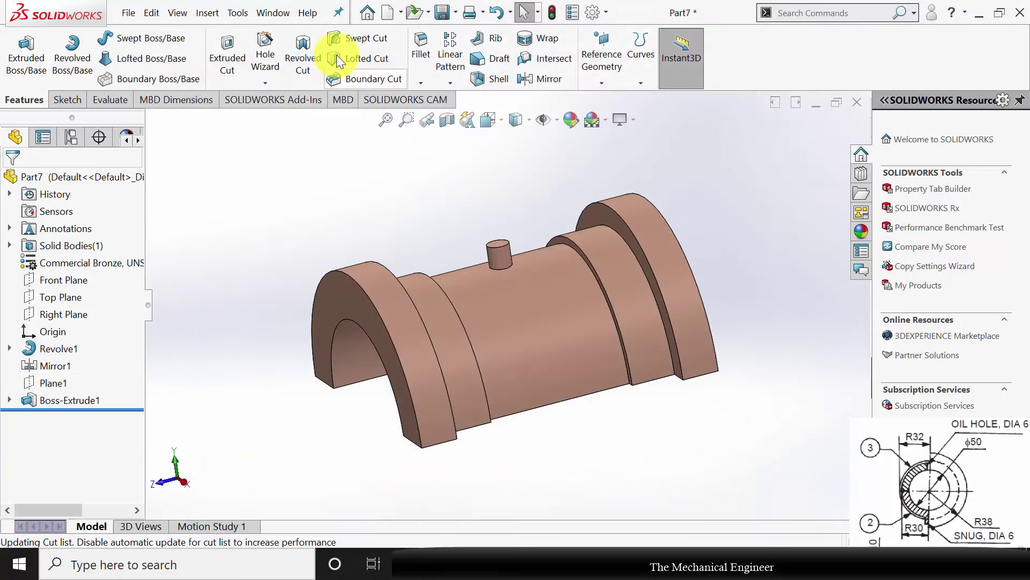
Step: Save the part under the file name 2 in the Plummer block folder
key(ctrl+s)
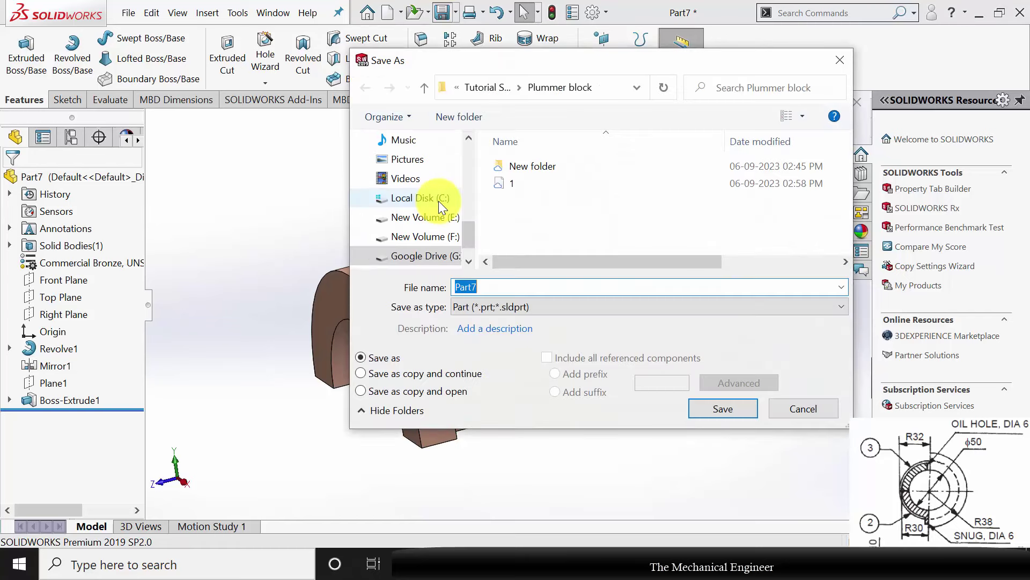
text(2)
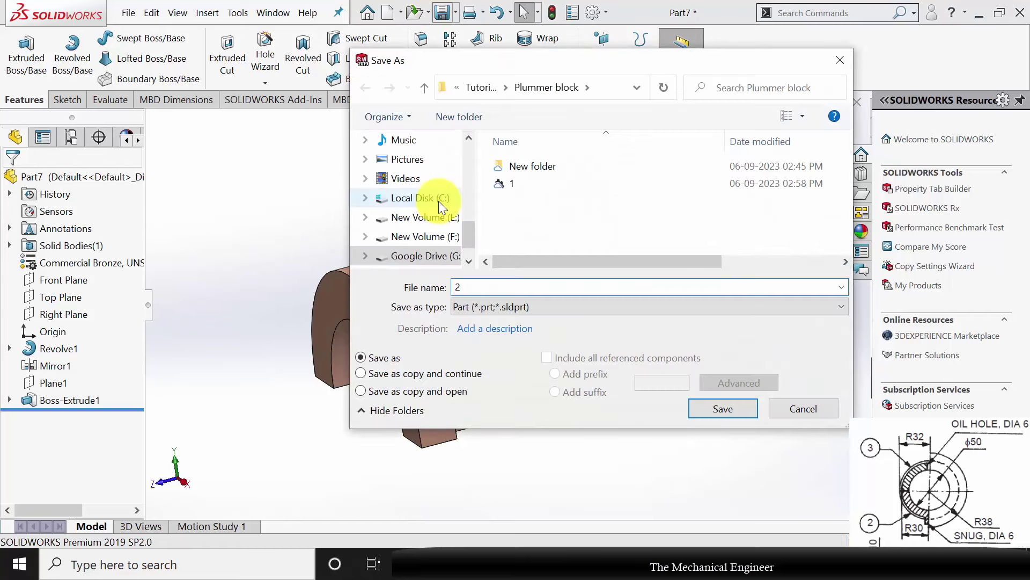
key(Return)
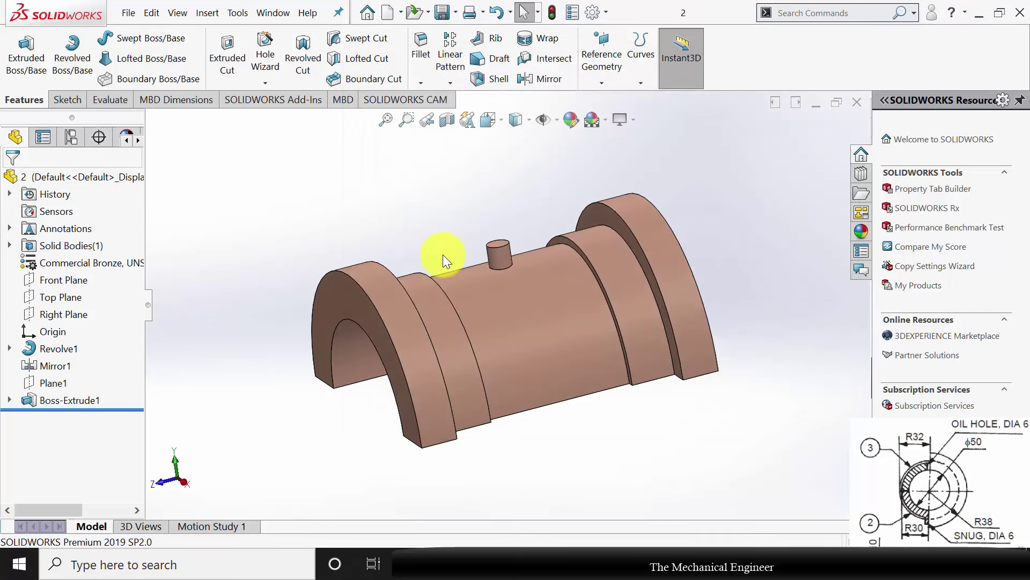
Step: Delete the snug's boss extrusion from the bearing half, together with its leftover sketch
click(61, 398)
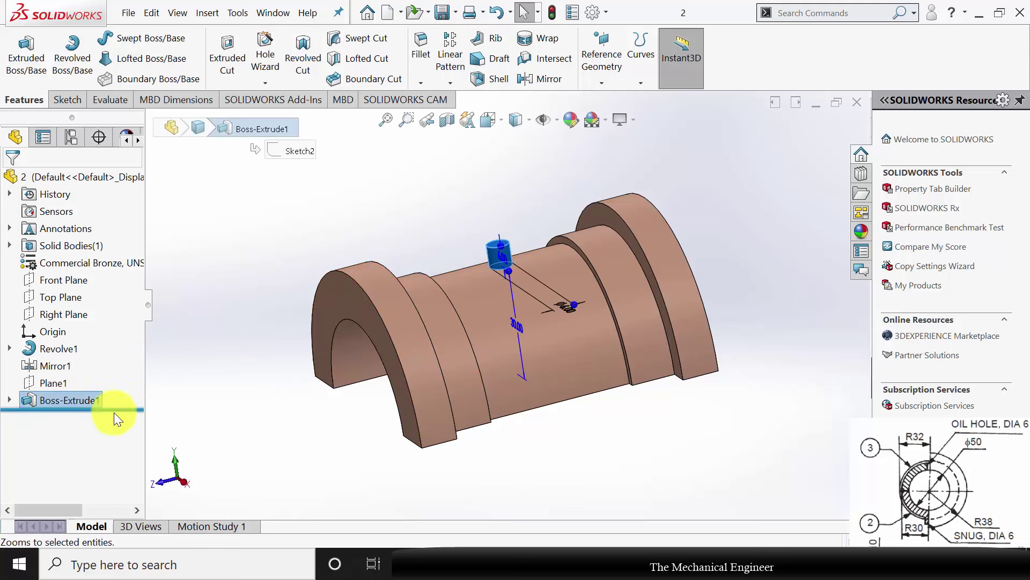
key(Delete)
key(Return)
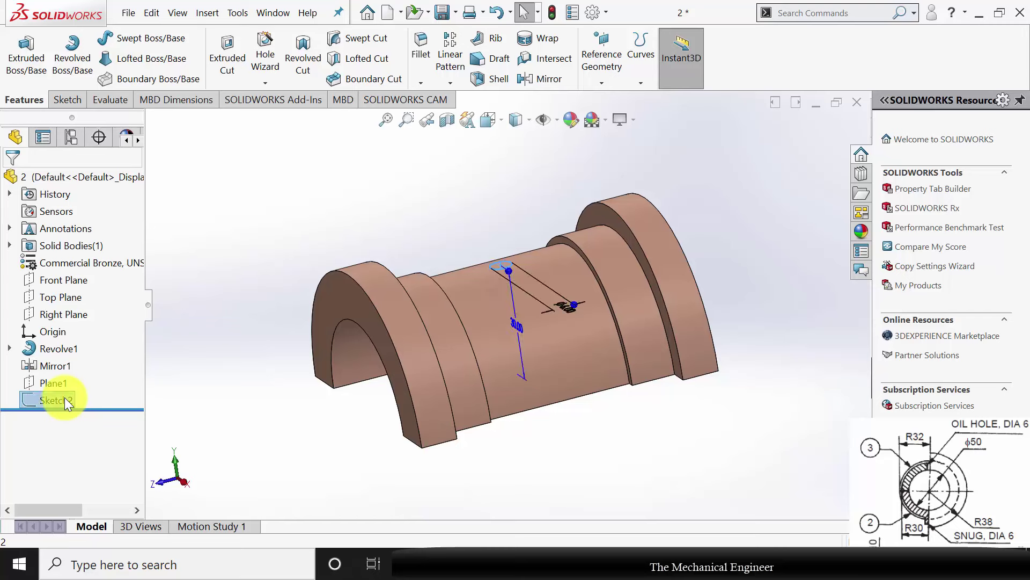
key(Delete)
key(Return)
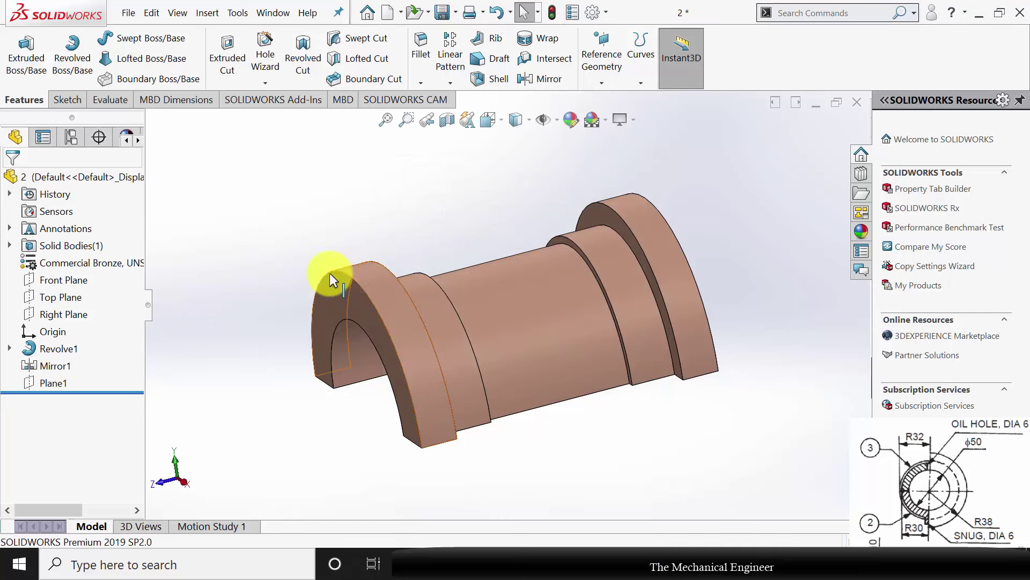
Step: Start a sketch on Plane1 and draw a circle of about 5 mm radius centred on the origin
click(56, 384)
click(66, 354)
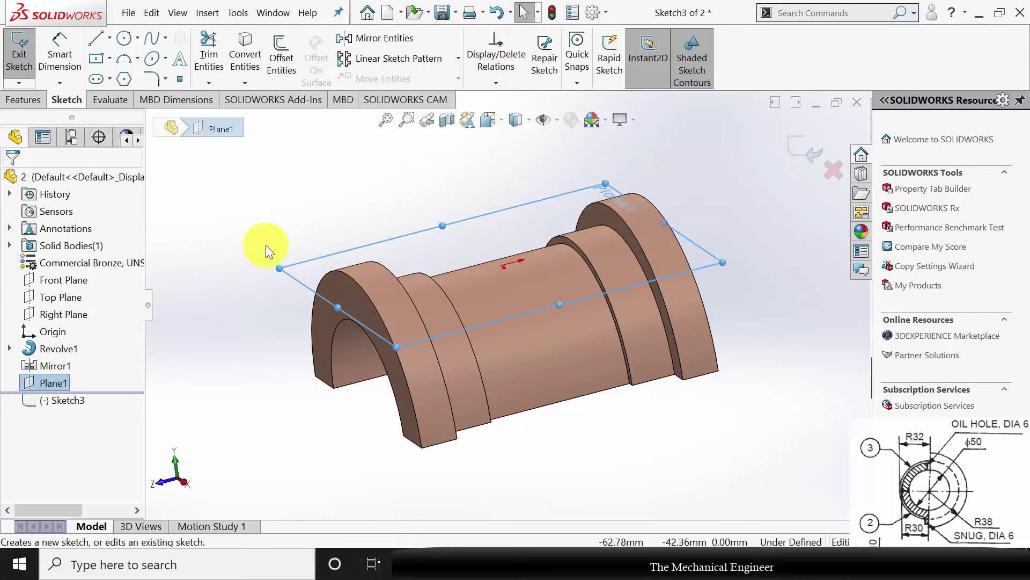
key(ctrl+8)
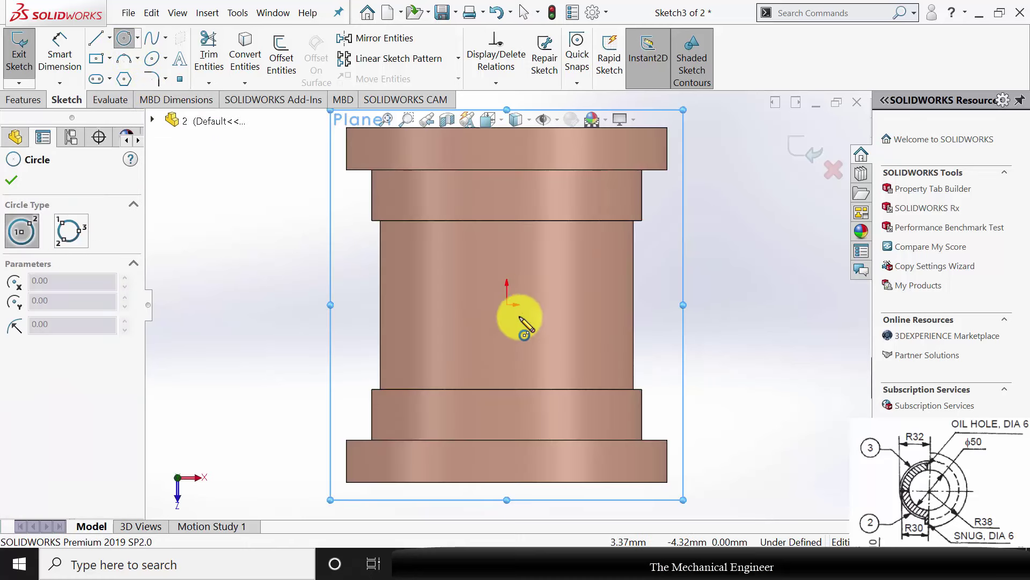
drag(506, 305, 529, 303)
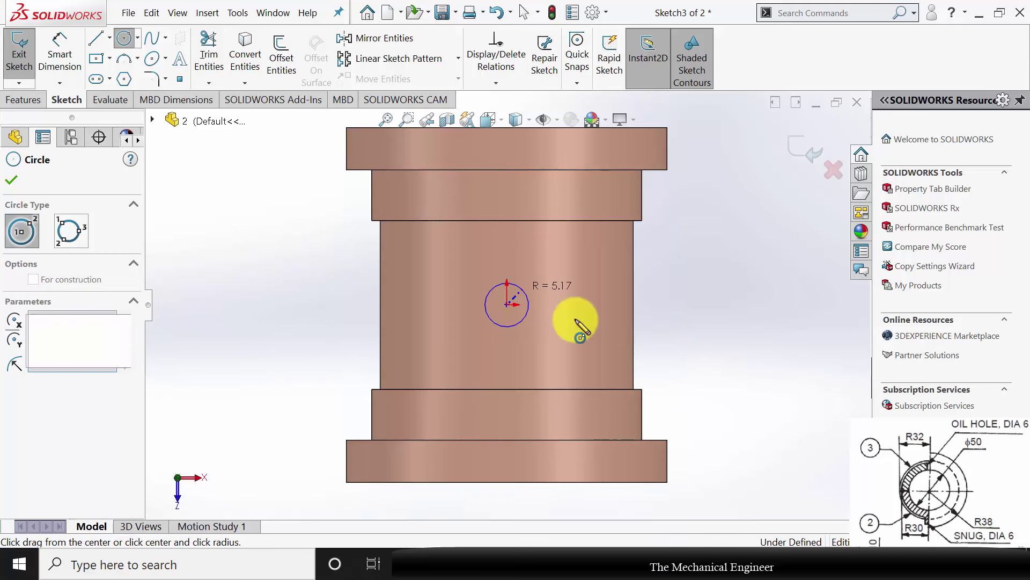
click(11, 180)
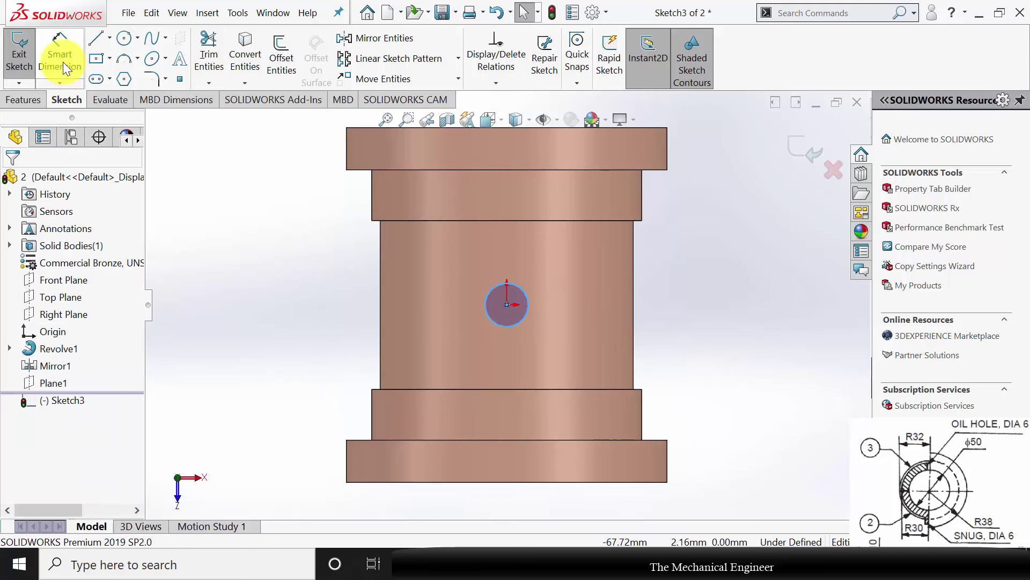
Step: Dimension the circle's diameter as 6 mm
click(61, 59)
click(528, 299)
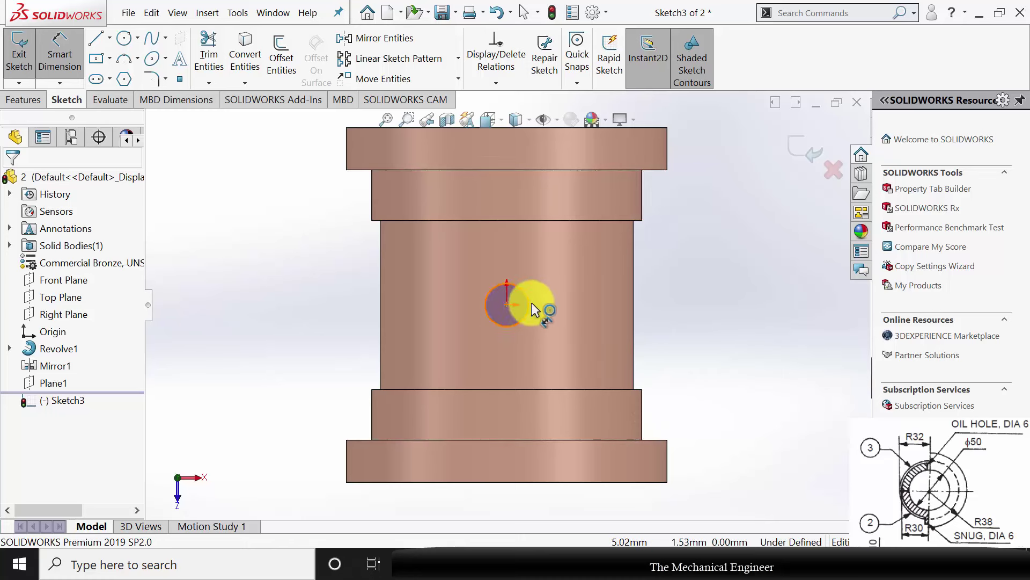
click(714, 310)
text(6)
key(Return)
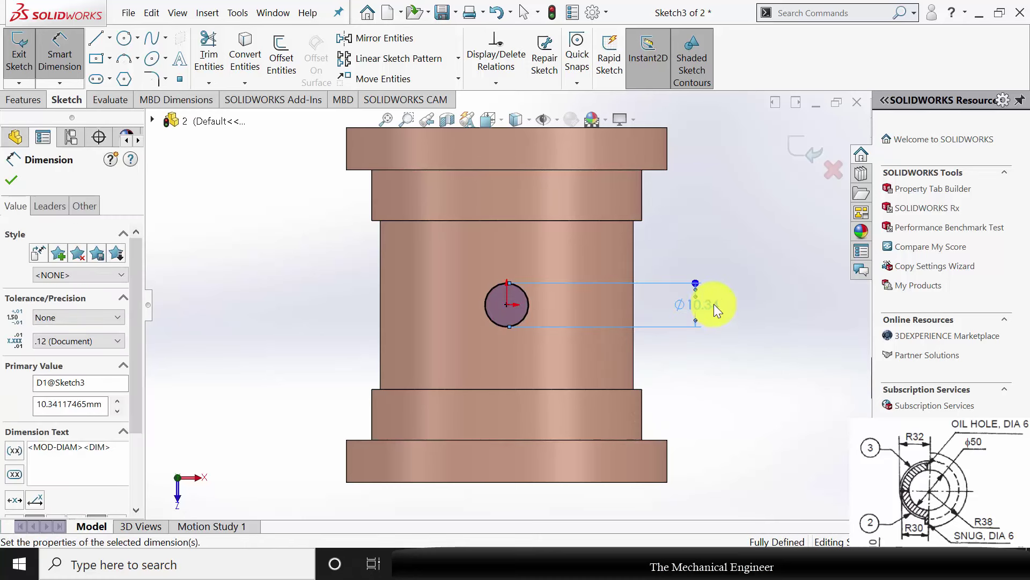
click(11, 180)
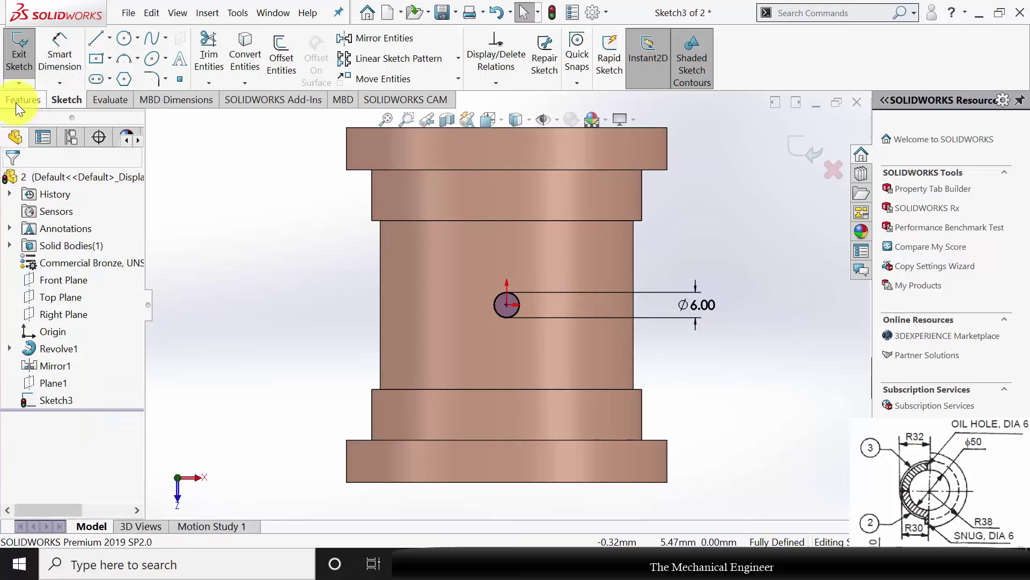
Step: Cut-extrude the 6 mm circle Through All to make the oil hole in the bearing half's wall
click(16, 101)
click(217, 60)
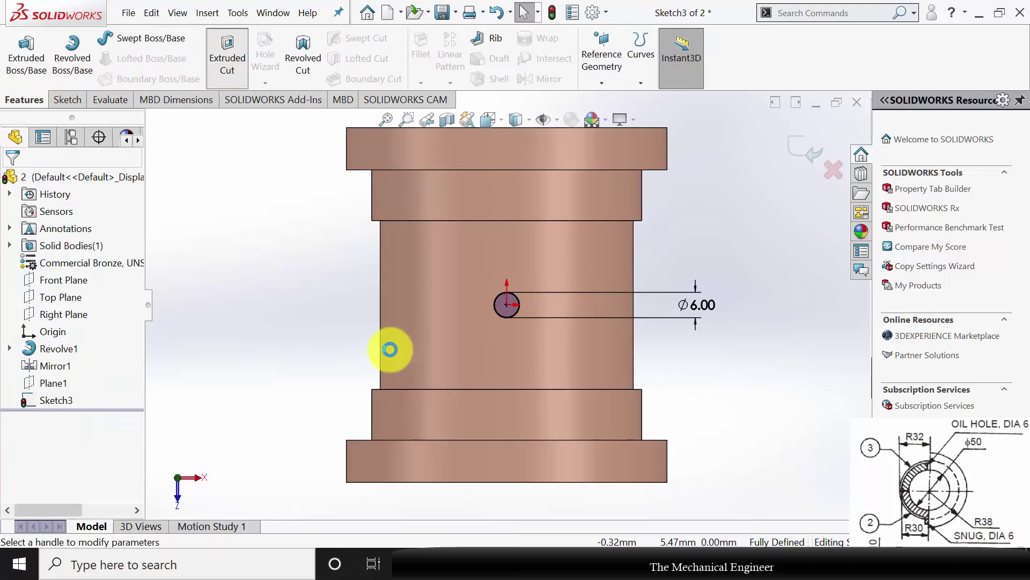
middle_drag(396, 349, 425, 129)
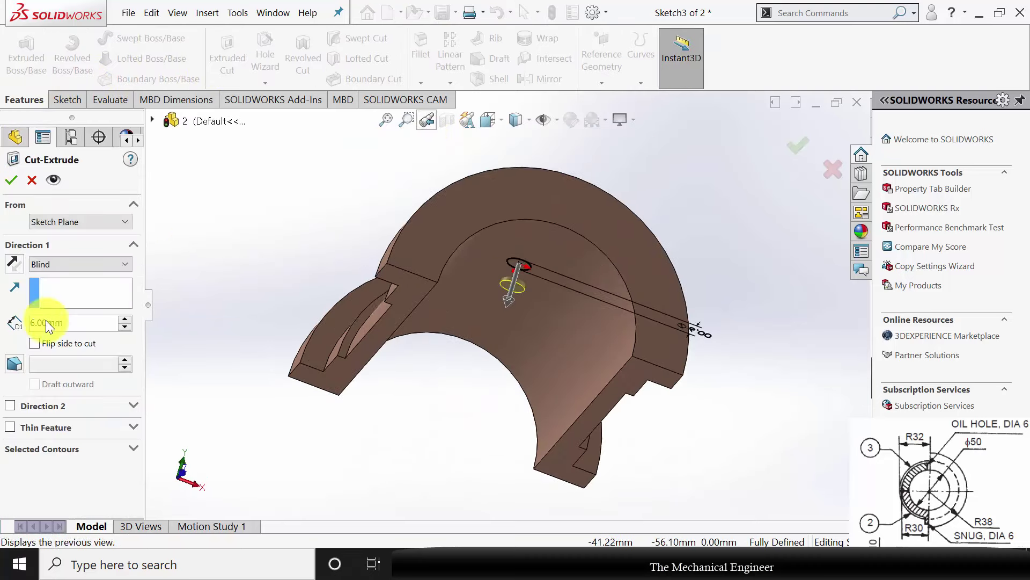
click(50, 266)
click(54, 290)
click(54, 290)
click(11, 180)
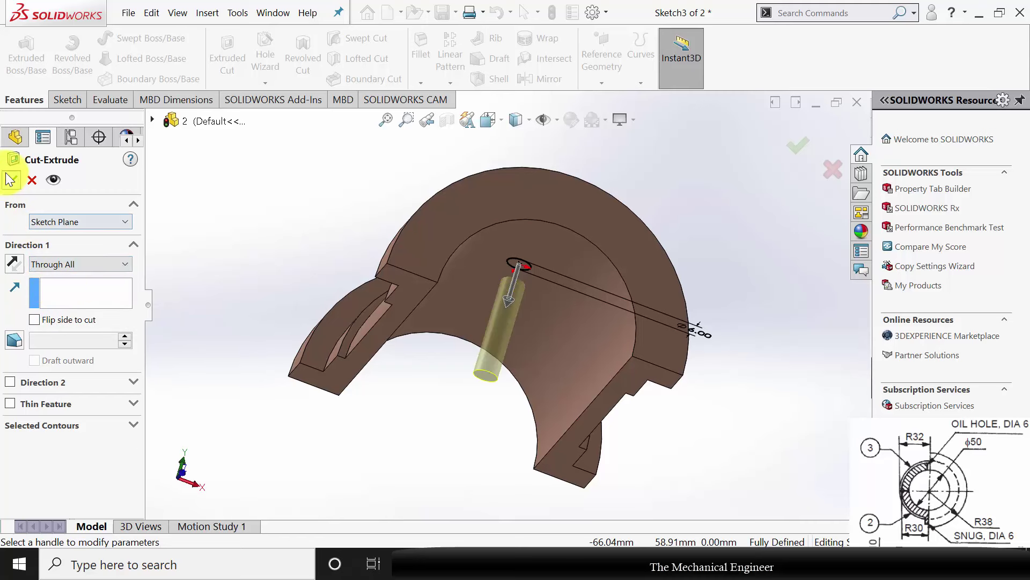
click(238, 219)
scroll(510, 327, up, 4)
middle_drag(510, 308, 483, 370)
Step: Save the modified part as 3 in the Plummer block folder and close it
click(456, 16)
click(477, 57)
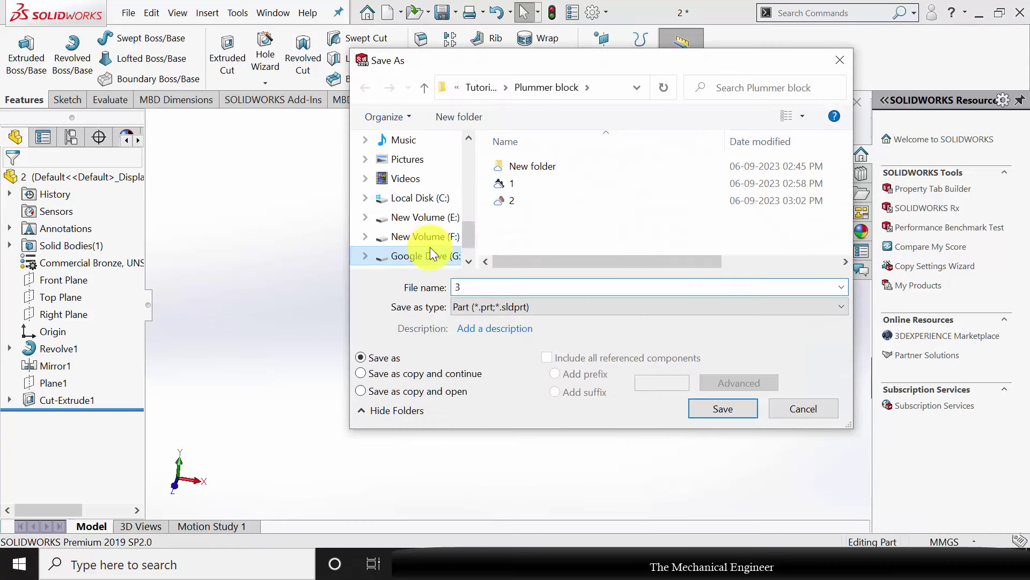
key(Escape)
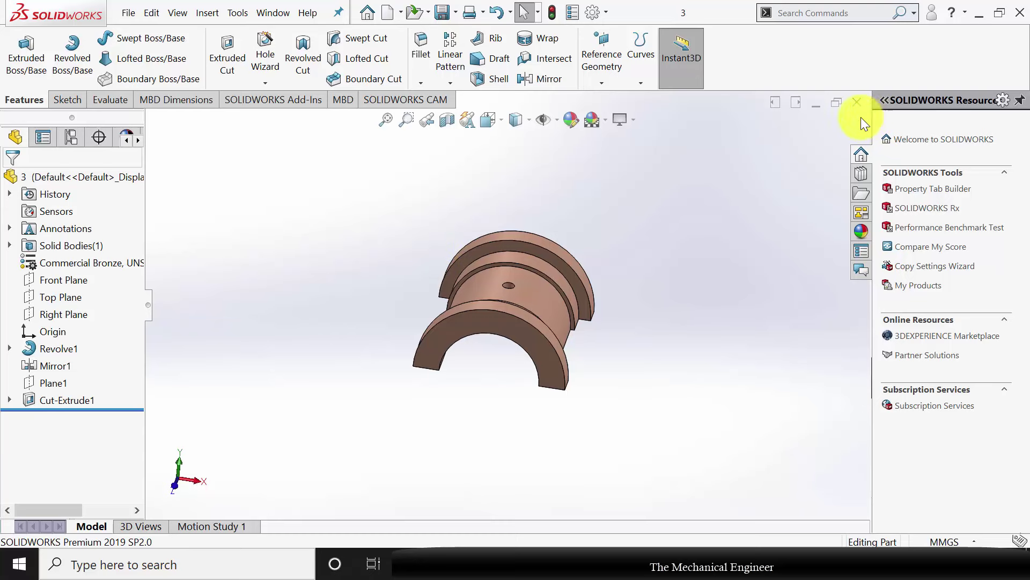
click(857, 102)
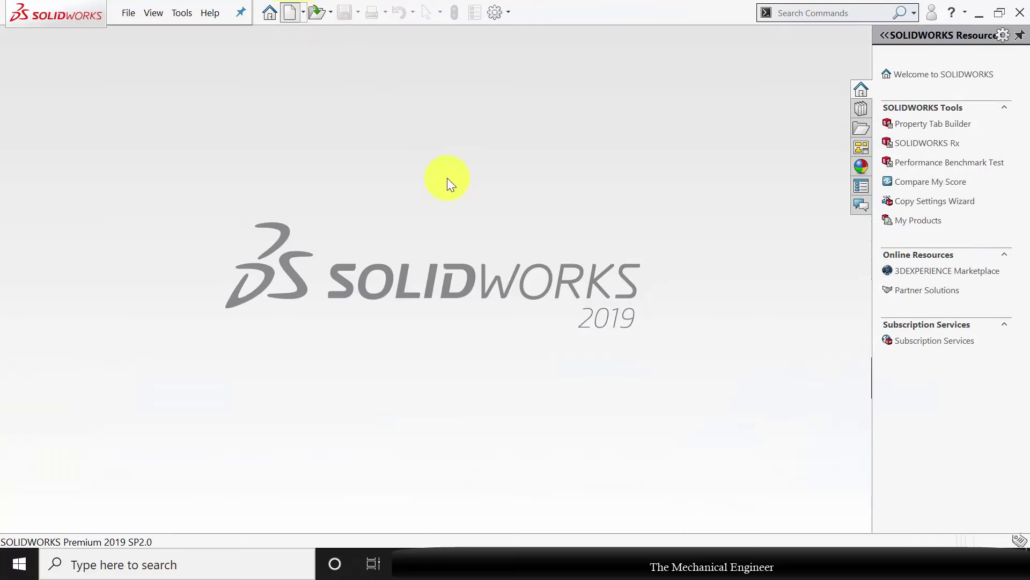
Step: Create a new part and start a sketch on the Front Plane
click(570, 443)
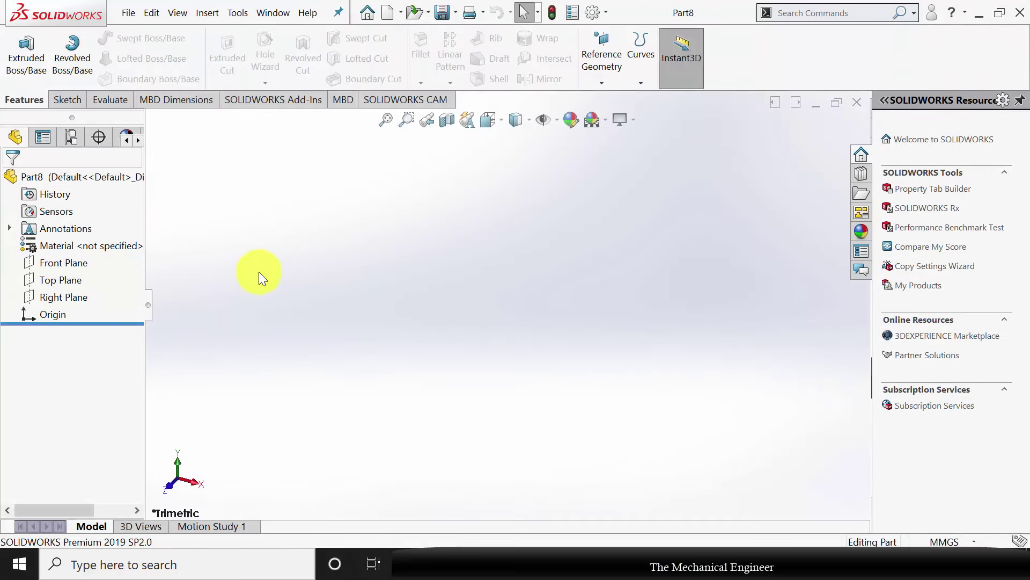
click(61, 262)
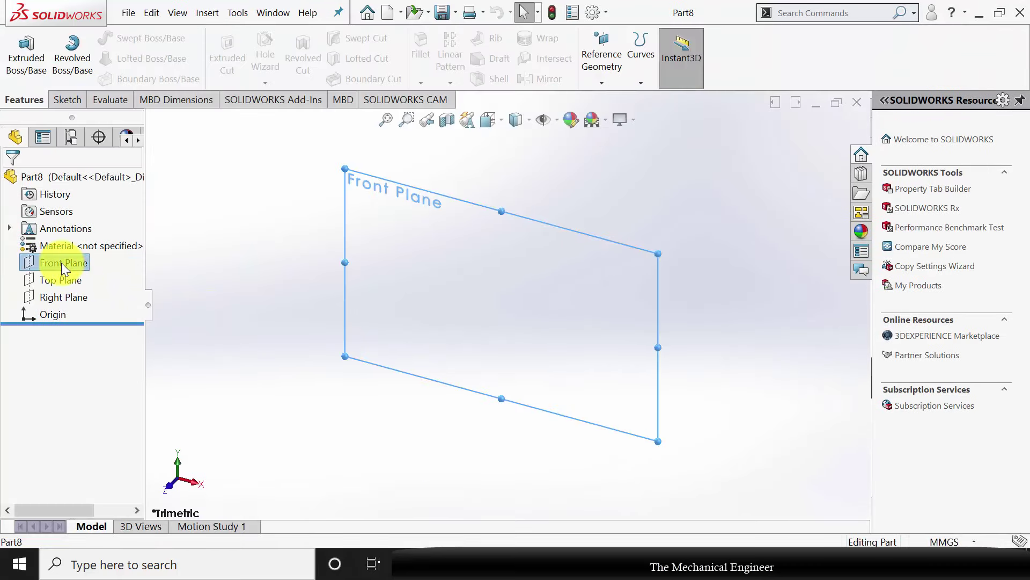
click(69, 240)
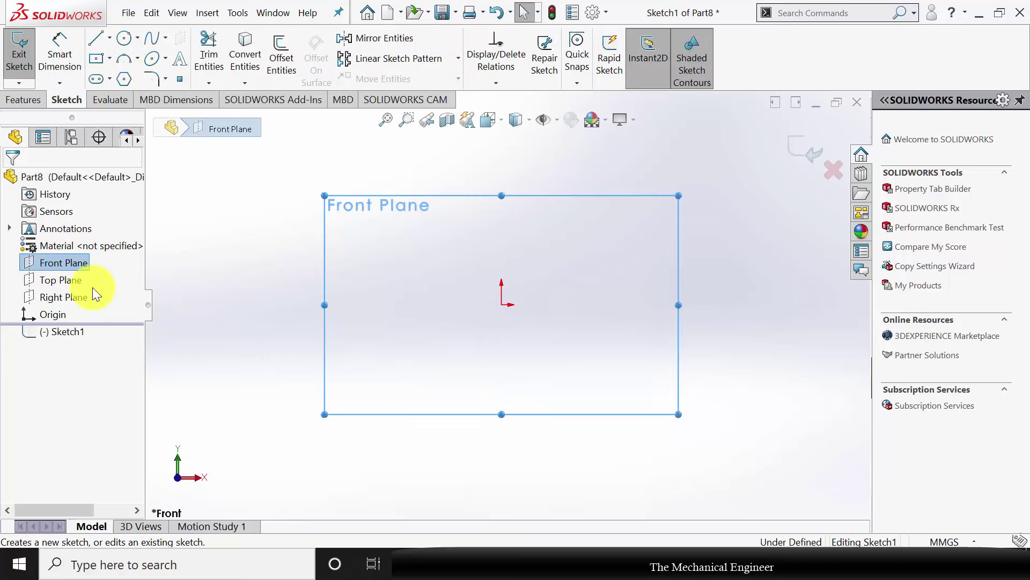
Step: Sketch the cap's stepped outline from an 11 mm line level with the origin, up and out to a flange about 22 mm thick
click(96, 43)
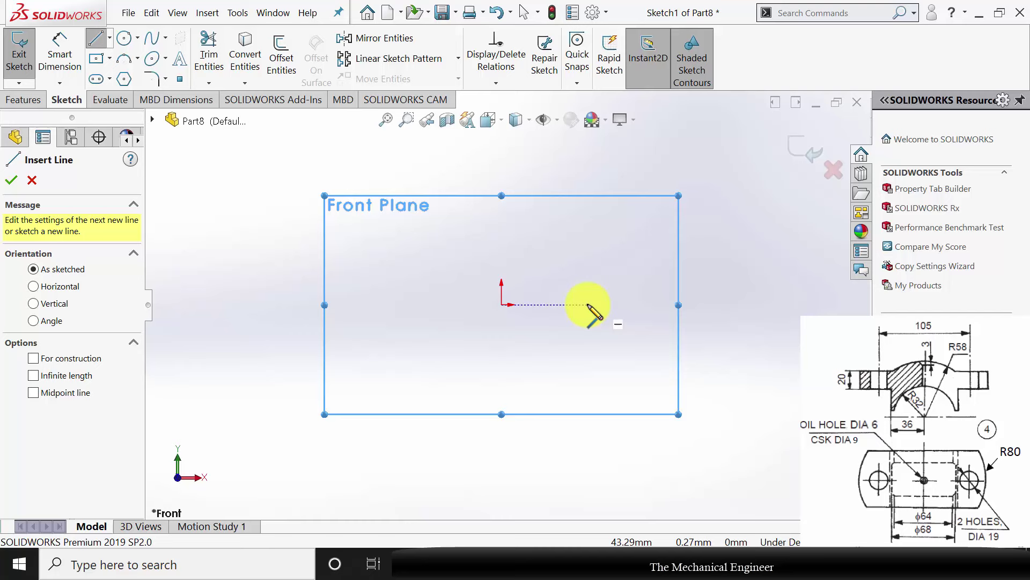
click(589, 306)
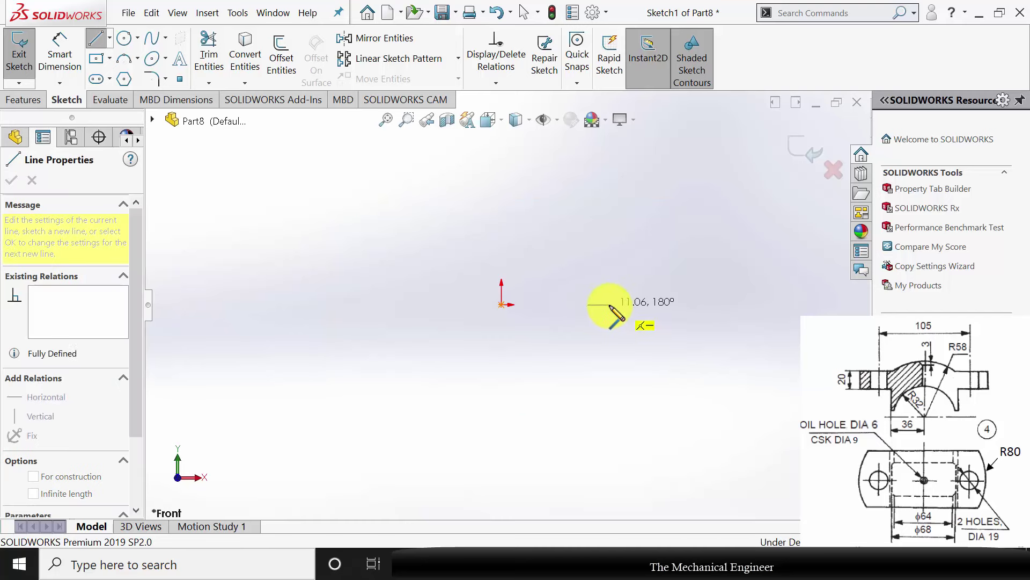
click(610, 305)
click(610, 256)
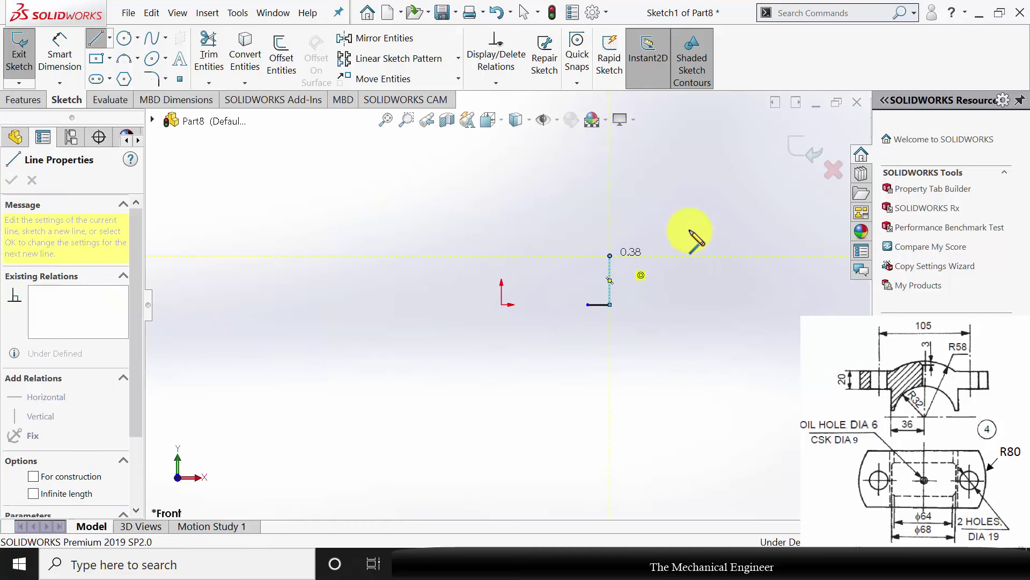
click(742, 257)
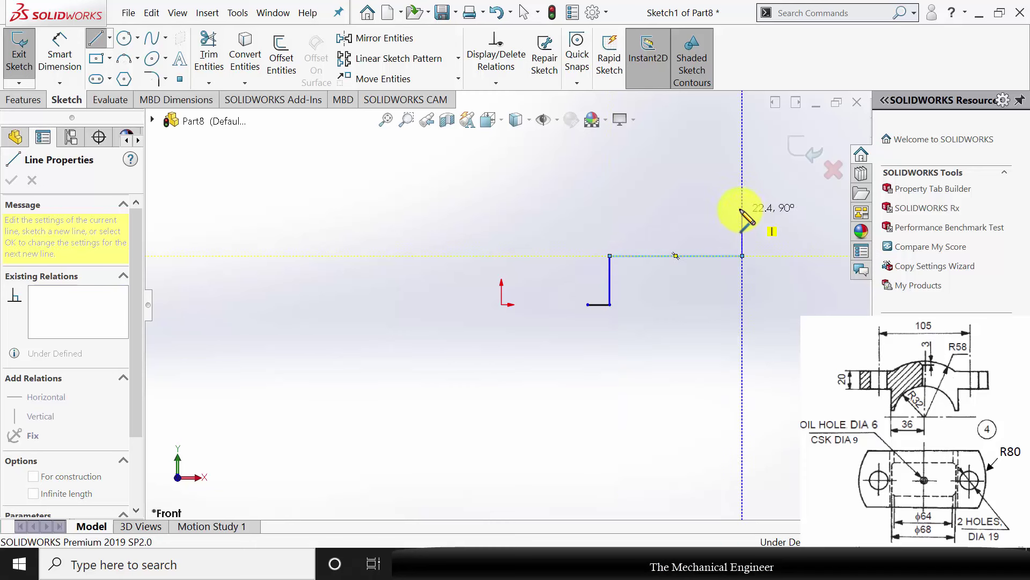
click(742, 210)
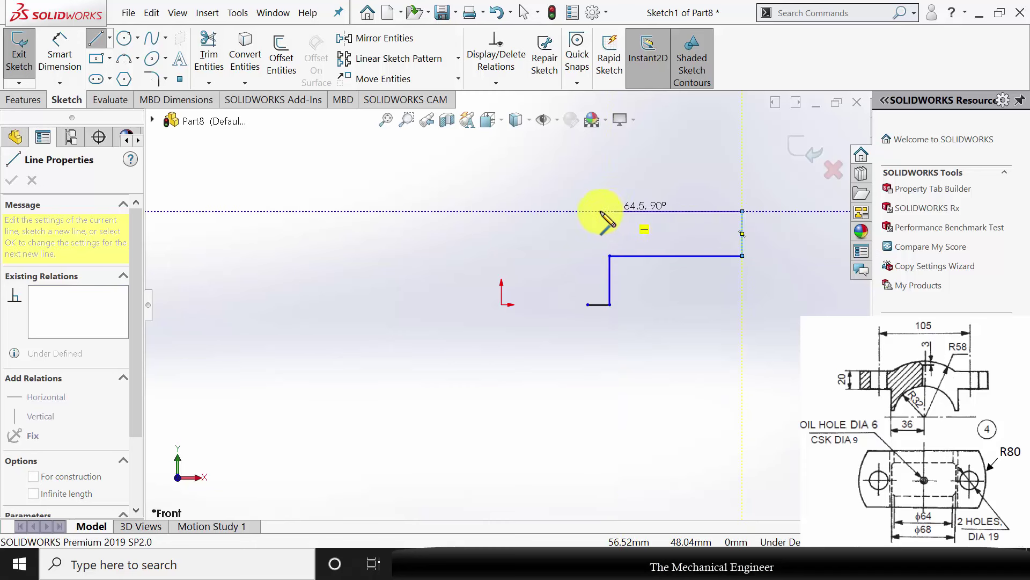
click(630, 211)
key(Escape)
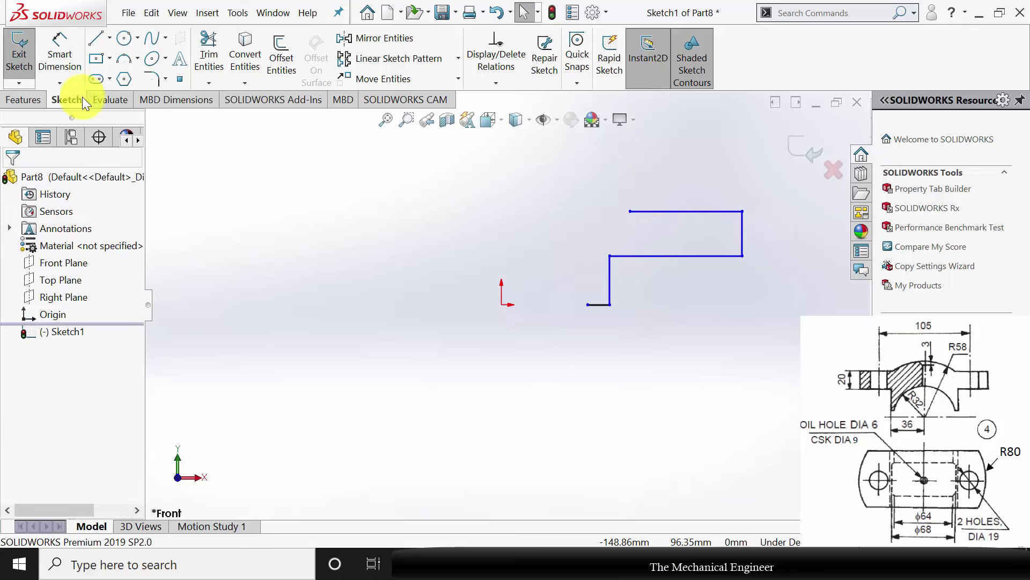
Step: Draw three-point arcs from above the origin to the outline's two open ends, about 117 mm radius for the upper and 34 mm for the lower
click(125, 67)
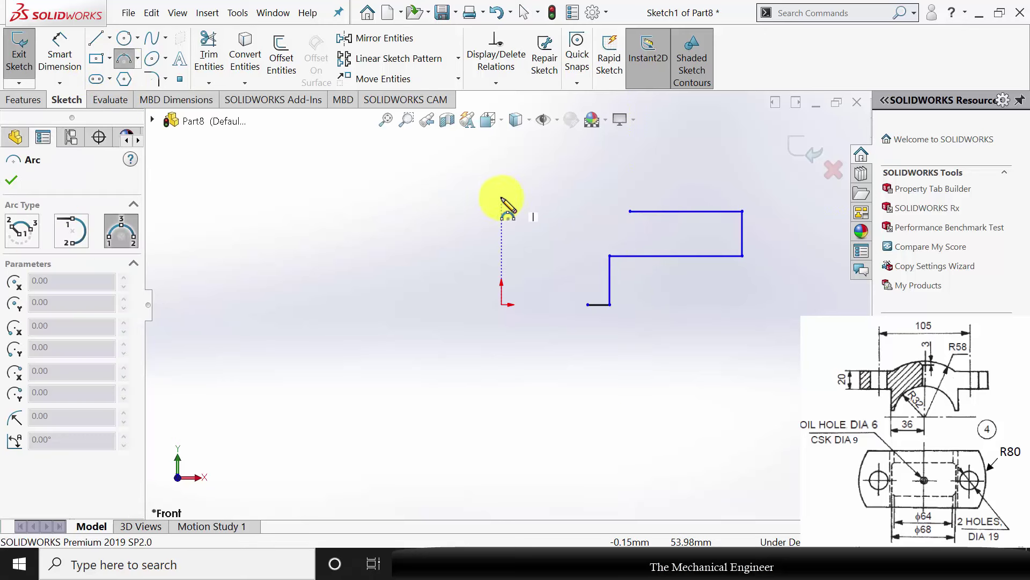
click(501, 177)
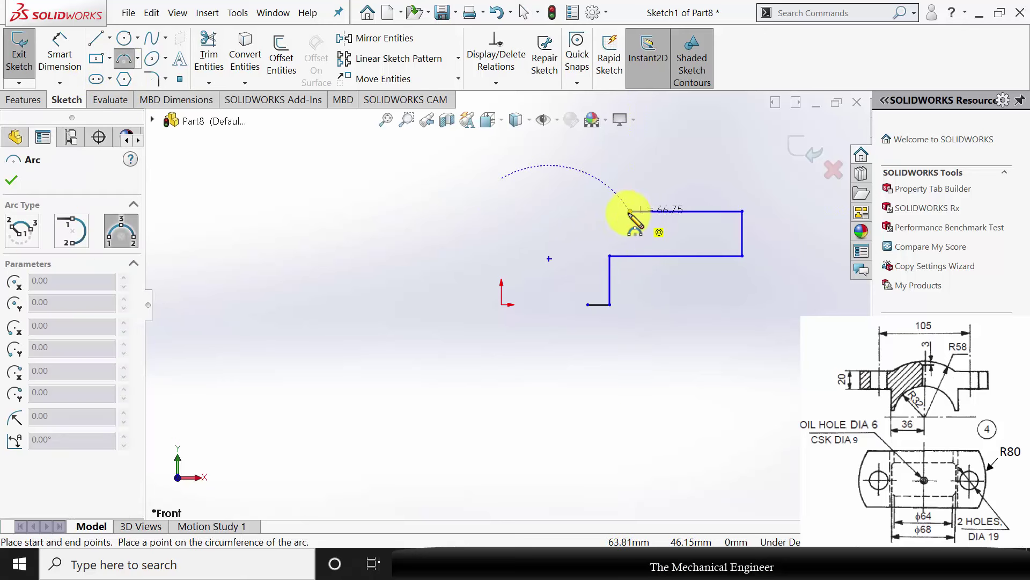
click(631, 210)
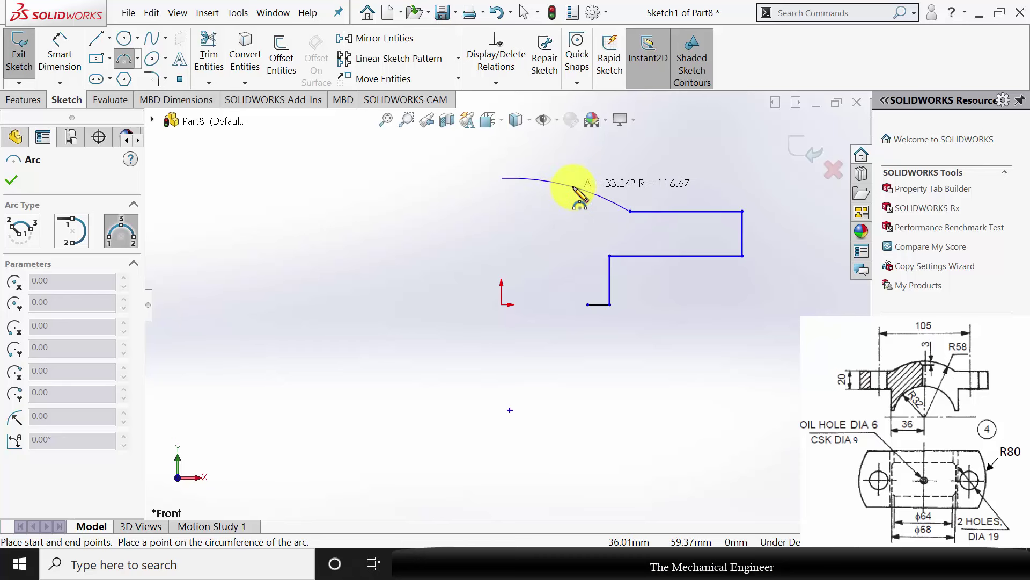
click(573, 188)
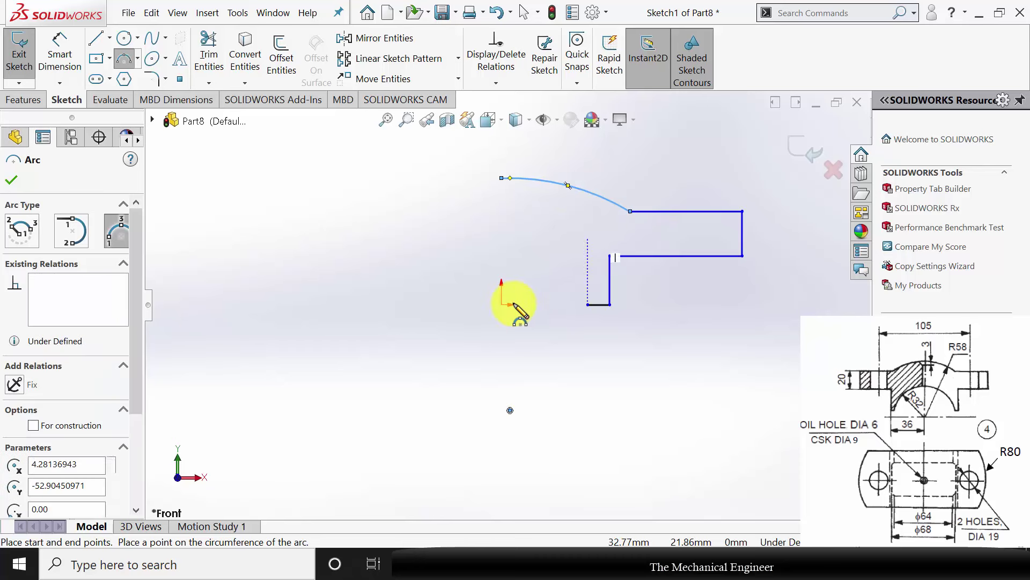
click(501, 266)
click(588, 304)
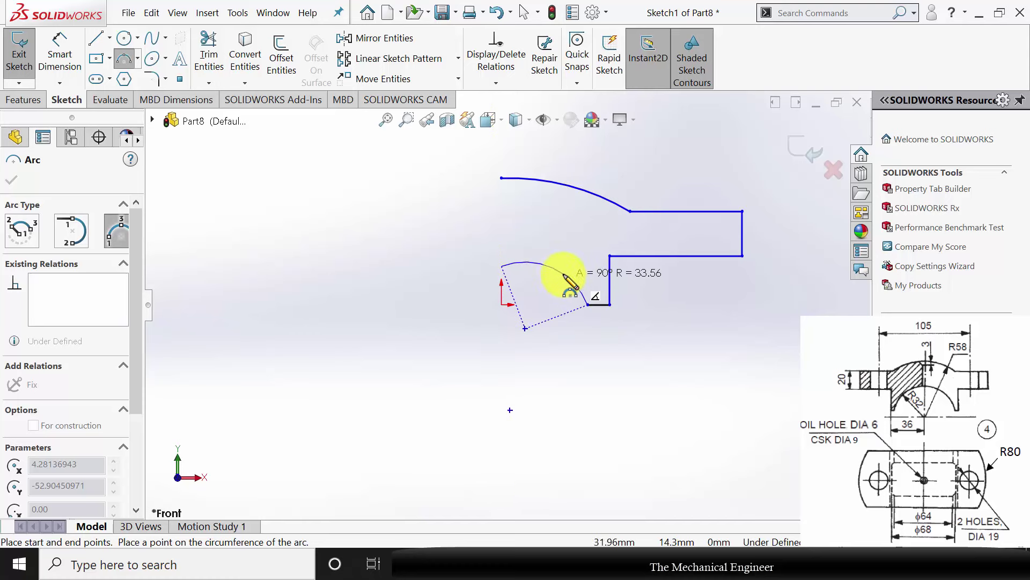
click(561, 274)
Step: Close the half profile with a vertical line above the origin joining the inner ends of the two arcs
click(96, 39)
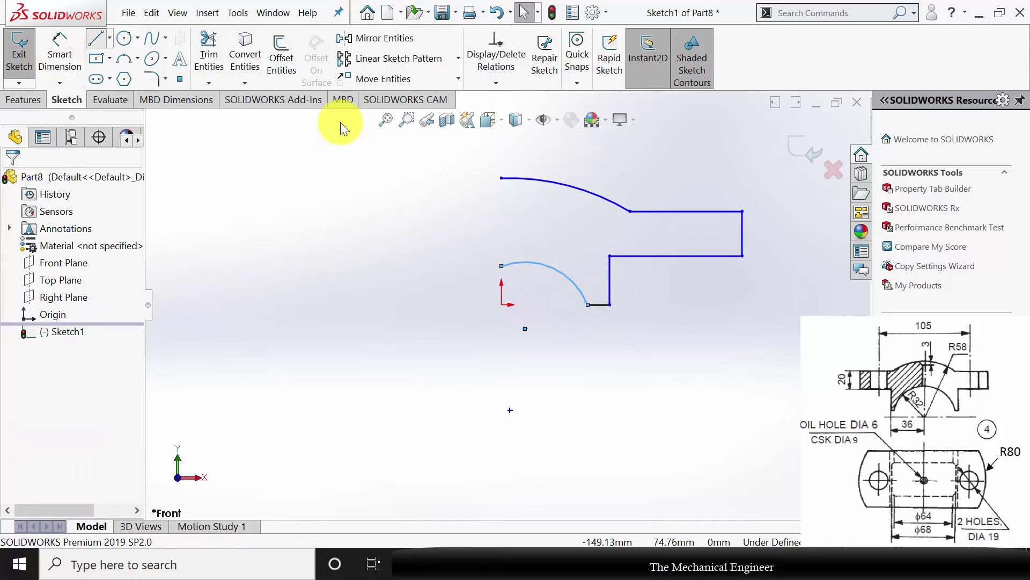
click(501, 266)
click(501, 178)
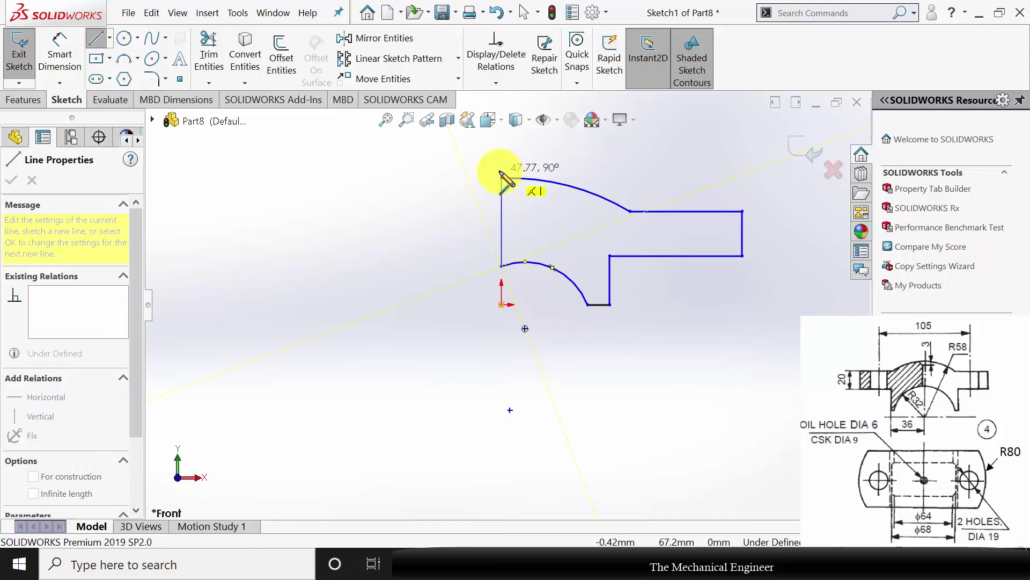
key(Escape)
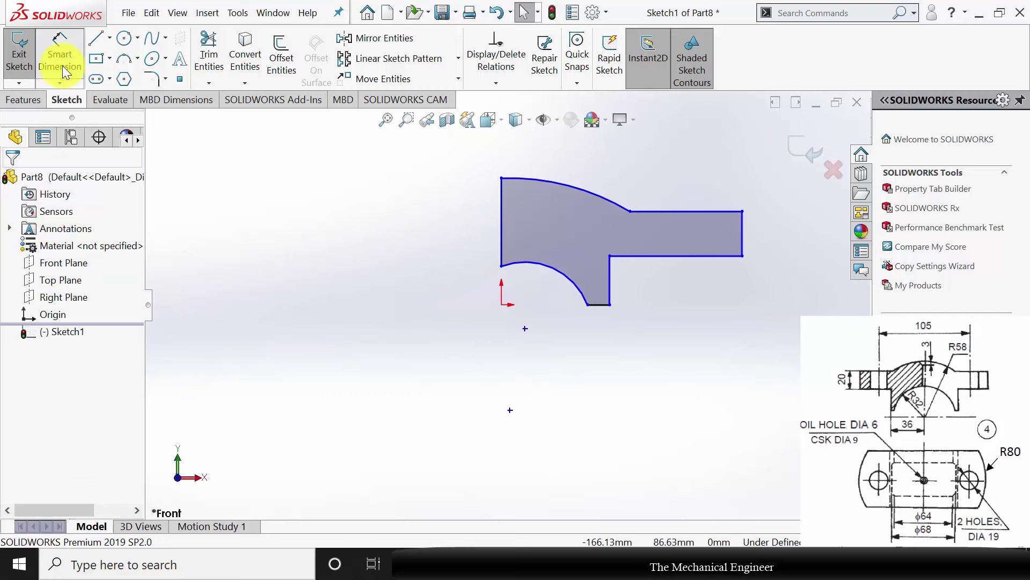
Step: Dimension the horizontal distance from the origin to the flange's outer vertical edge as 80 mm
click(59, 54)
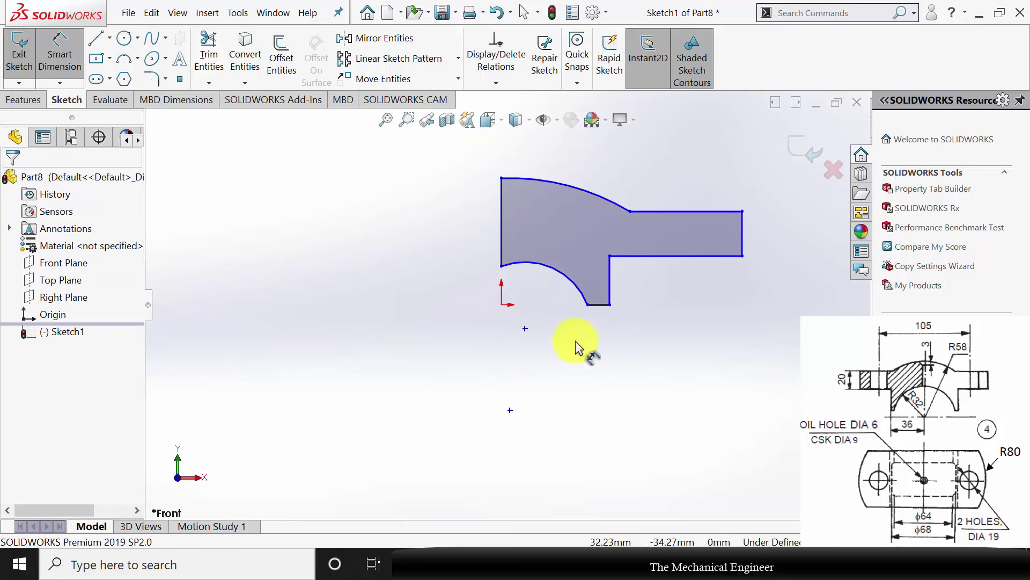
click(502, 304)
click(743, 247)
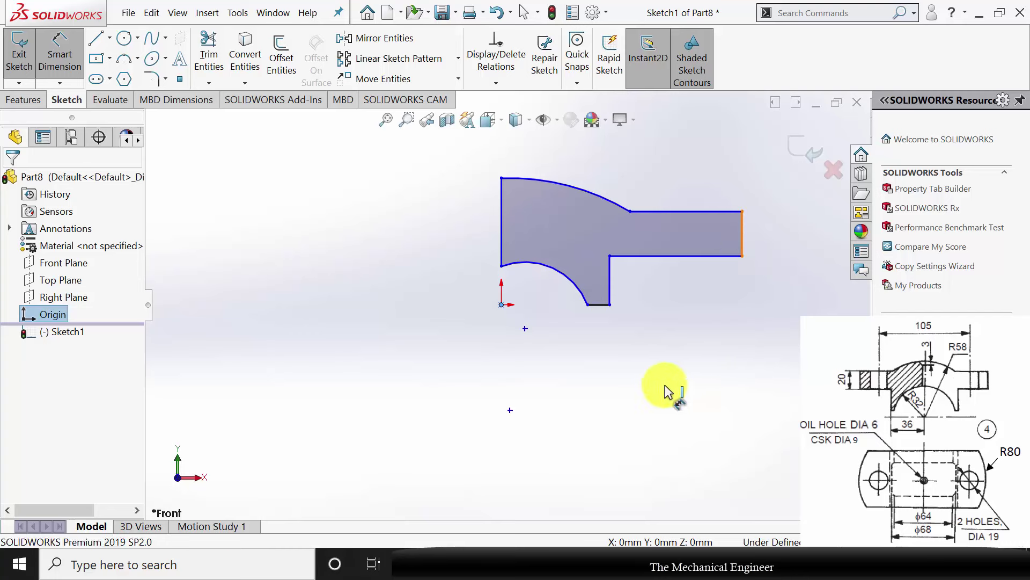
click(623, 427)
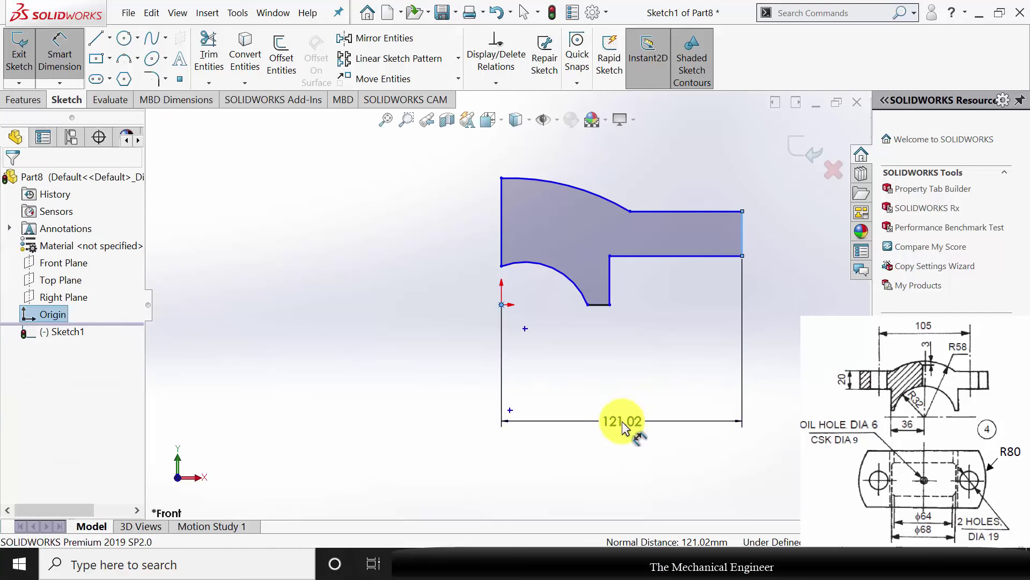
text(80)
key(Return)
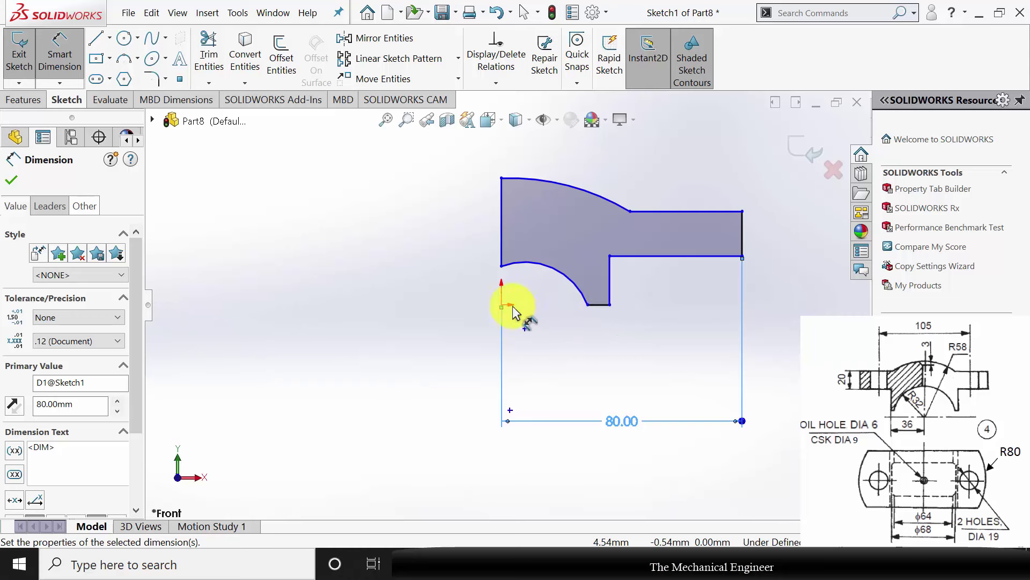
Step: Dimension the two arcs of the profile, setting the lower arc's radius to 32 mm and the upper arc's to 58 mm
click(542, 267)
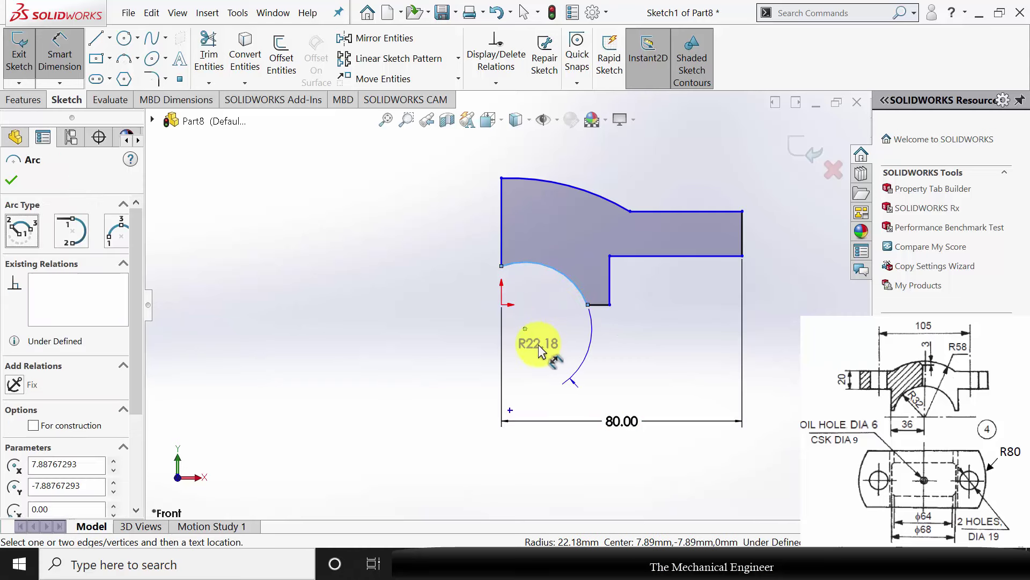
click(539, 343)
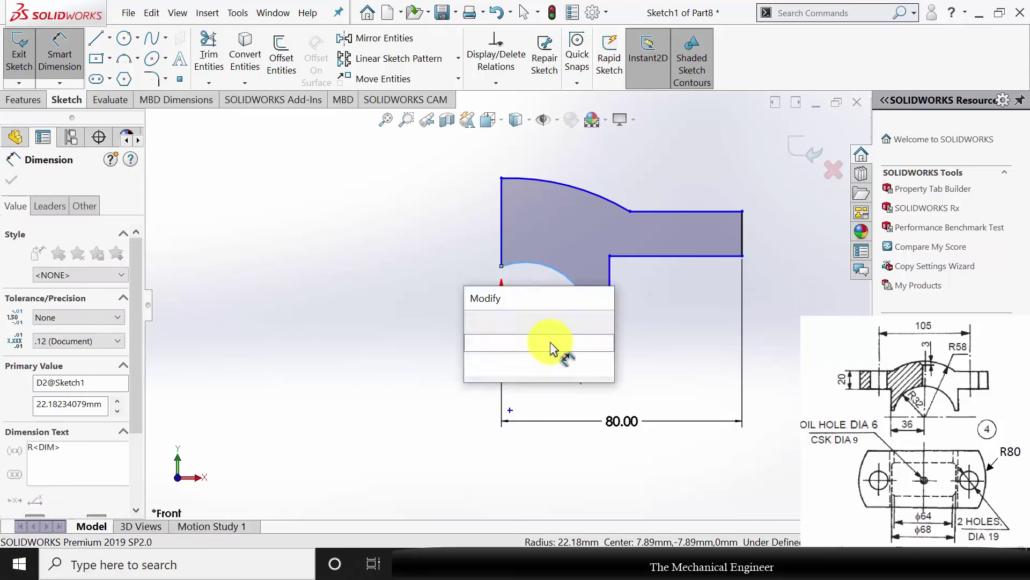
text(32)
key(Return)
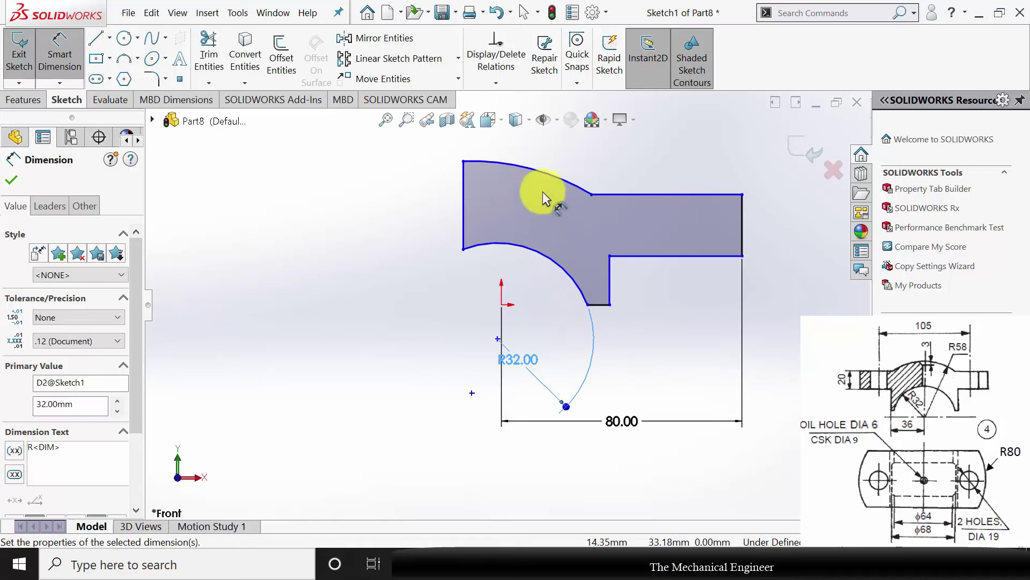
click(553, 178)
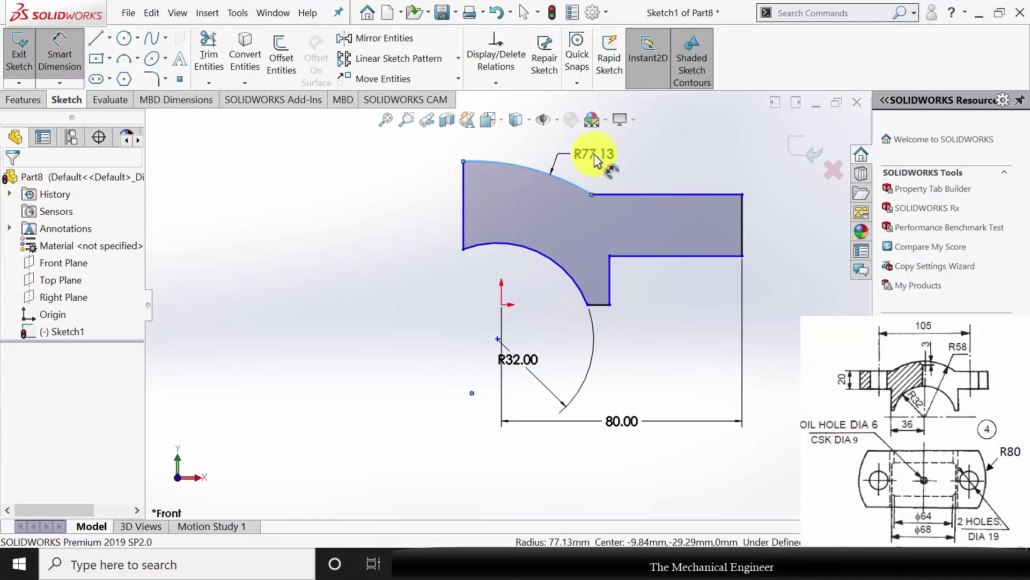
click(594, 153)
text(58)
key(Return)
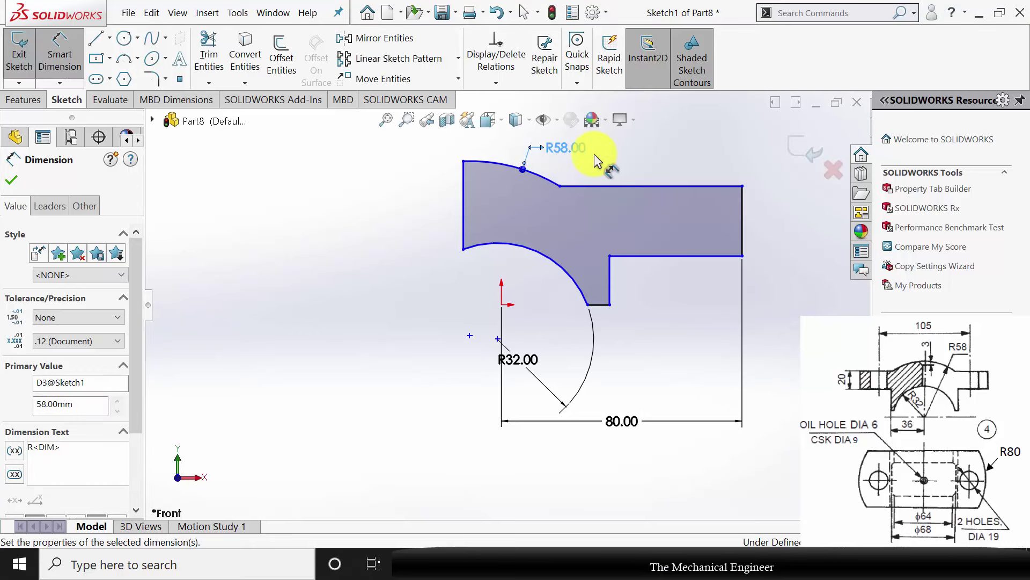
Step: Dimension the flange's outer vertical edge to a thickness of 20 mm and leave the dimension command
click(745, 223)
click(787, 223)
text(2)
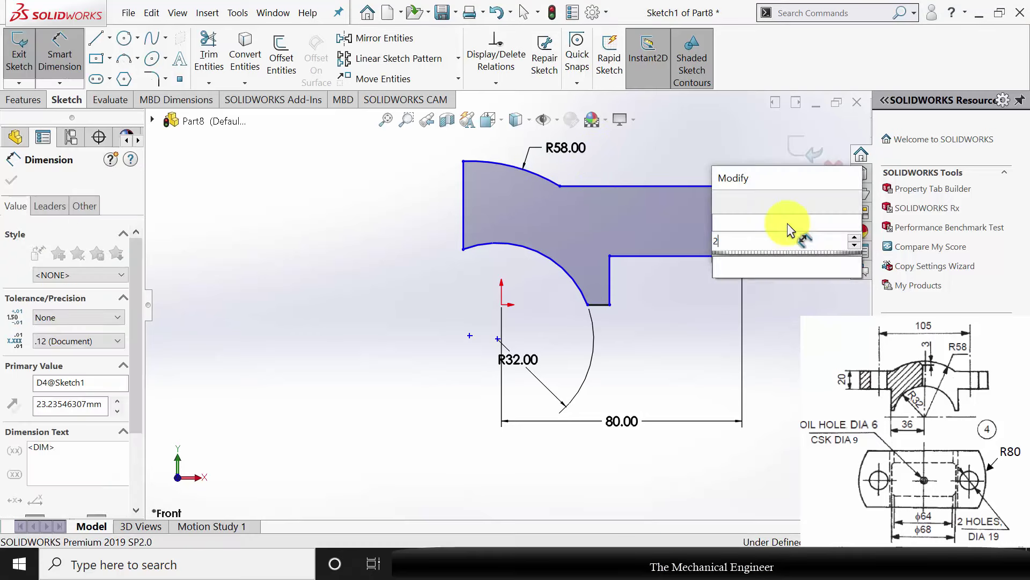
text(0)
key(Return)
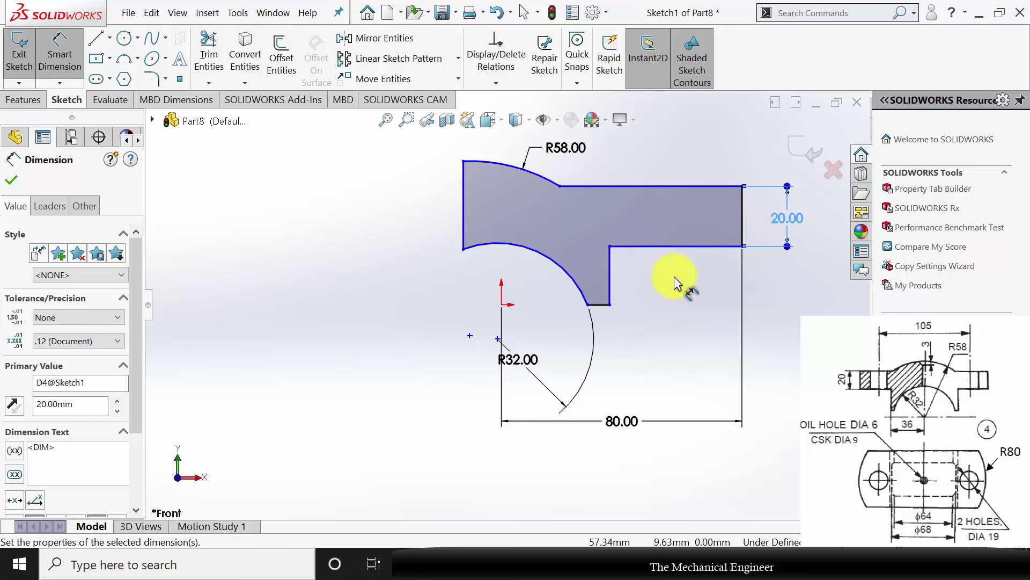
key(Escape)
key(Escape)
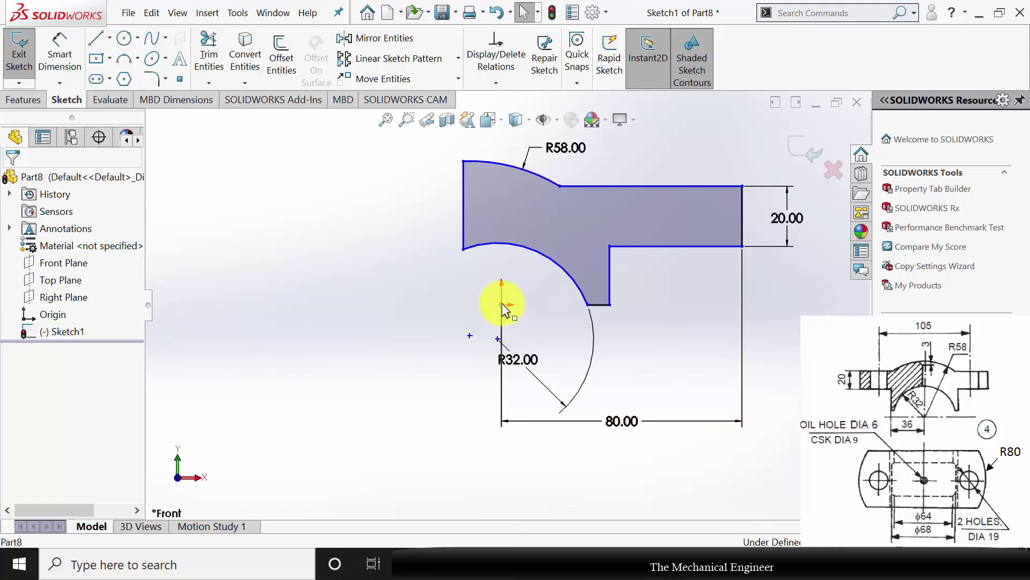
Step: Make the centre of the R32 arc coincident with the origin
click(503, 306)
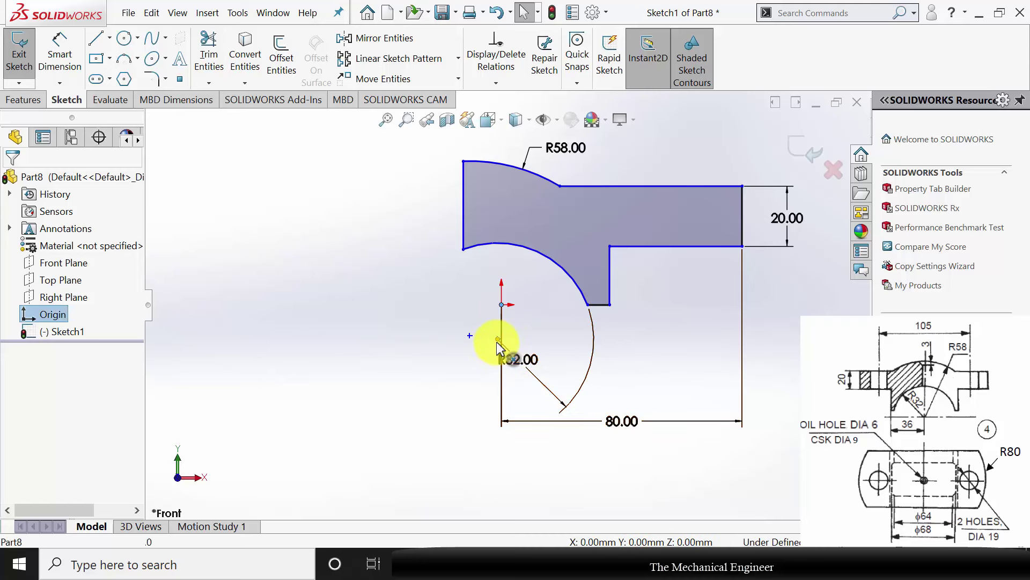
ctrl+click(498, 339)
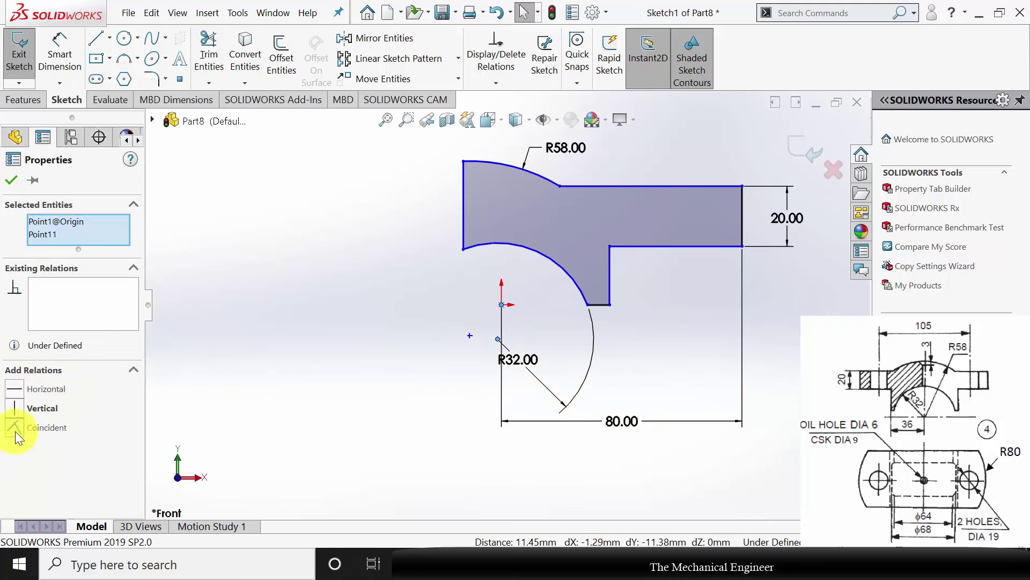
click(16, 429)
click(12, 180)
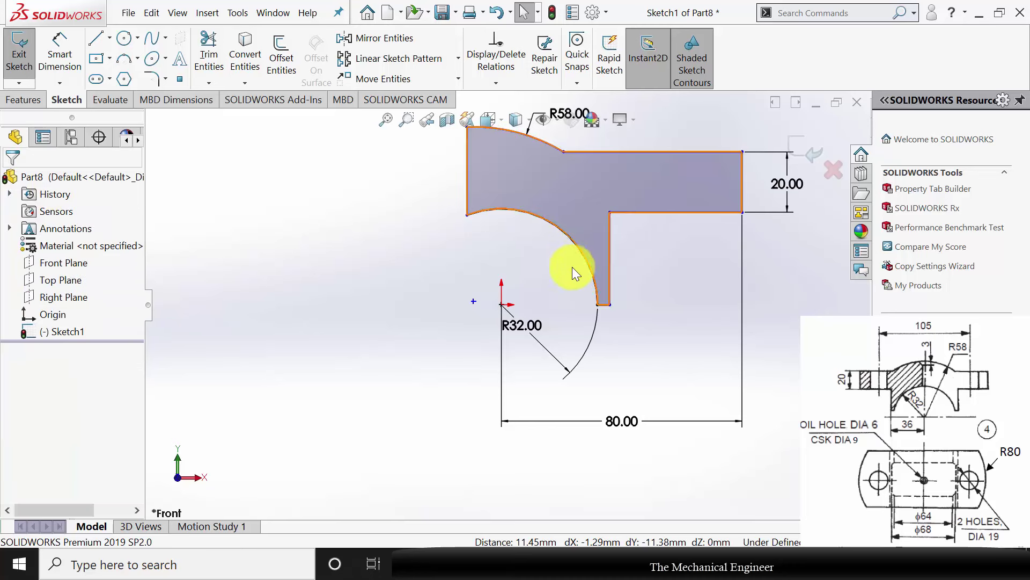
Step: Merge the centre point of the R58 arc with the R32 arc's centre at the origin
click(502, 305)
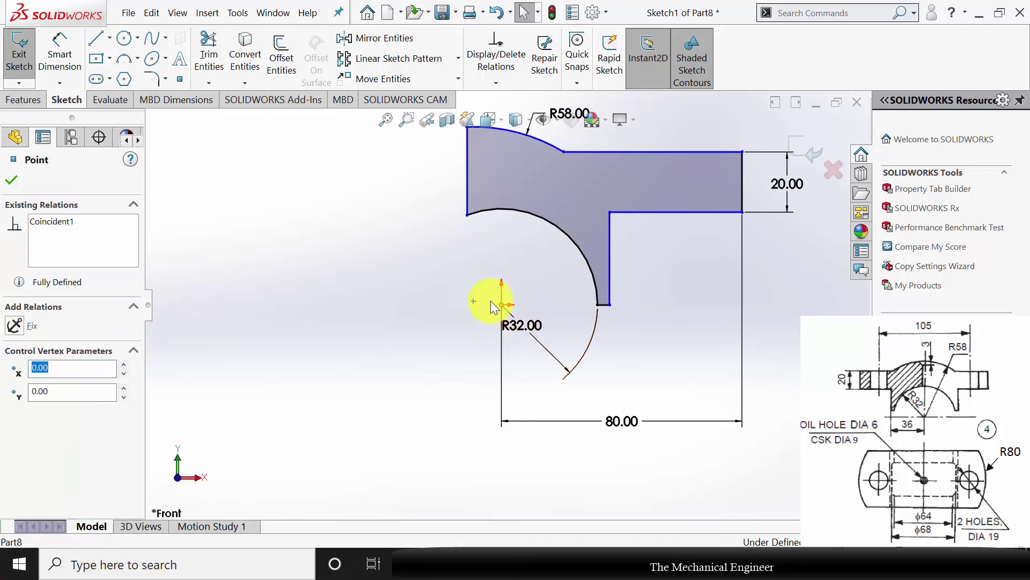
click(473, 301)
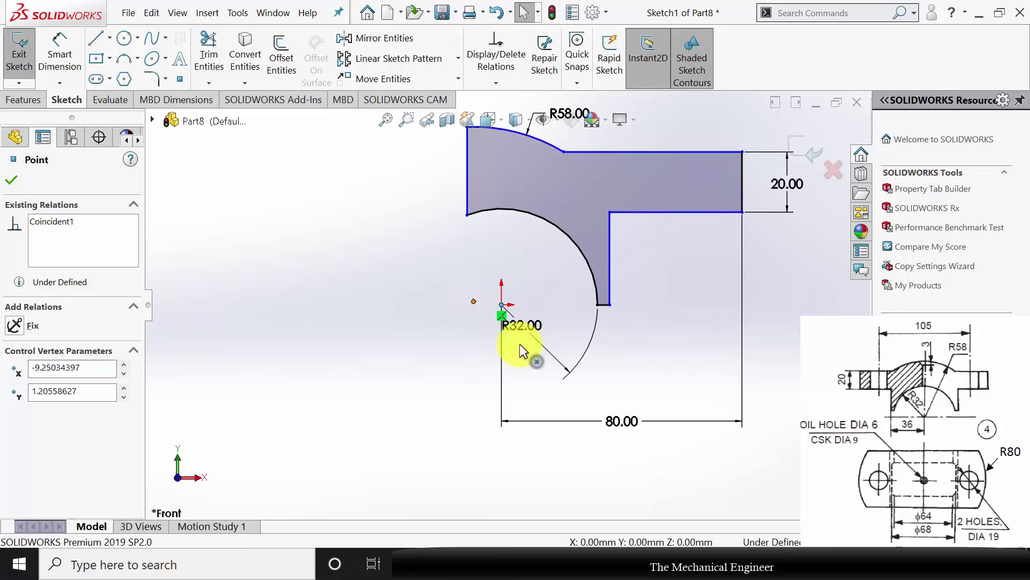
ctrl+click(501, 304)
click(19, 445)
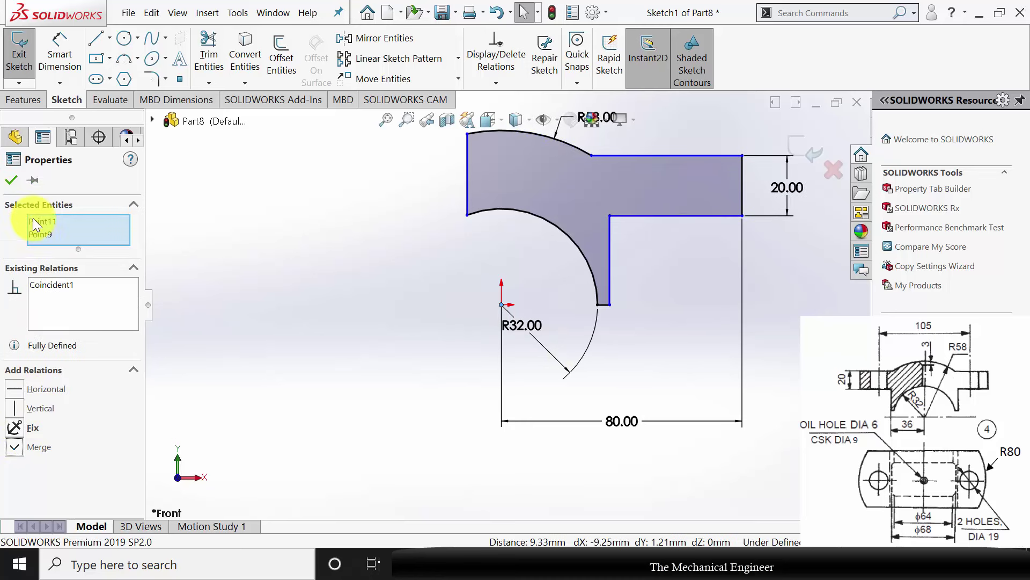
click(13, 181)
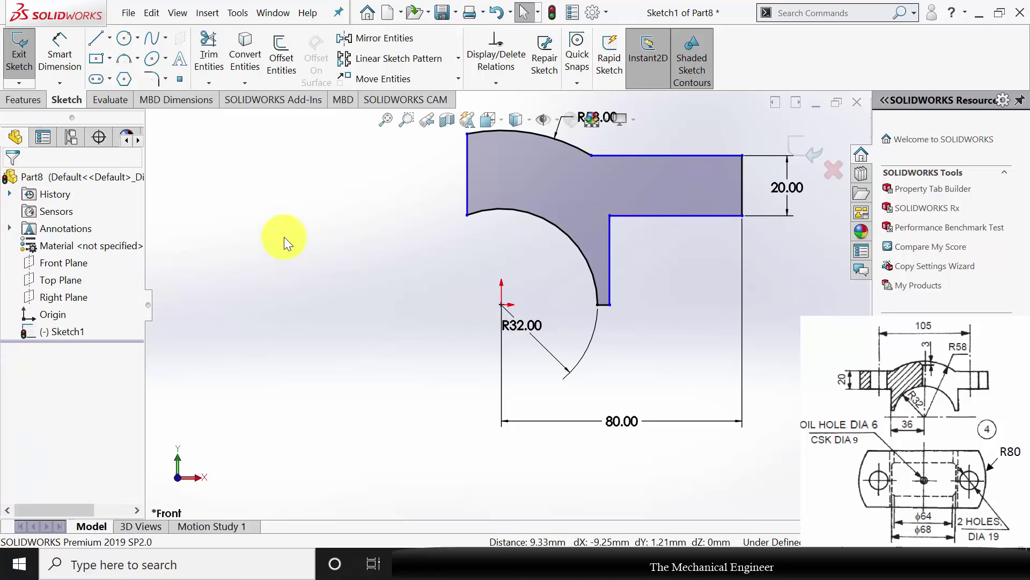
Step: Add a vertical relation between the R32 arc's inner endpoint and the origin
click(466, 214)
ctrl+click(502, 304)
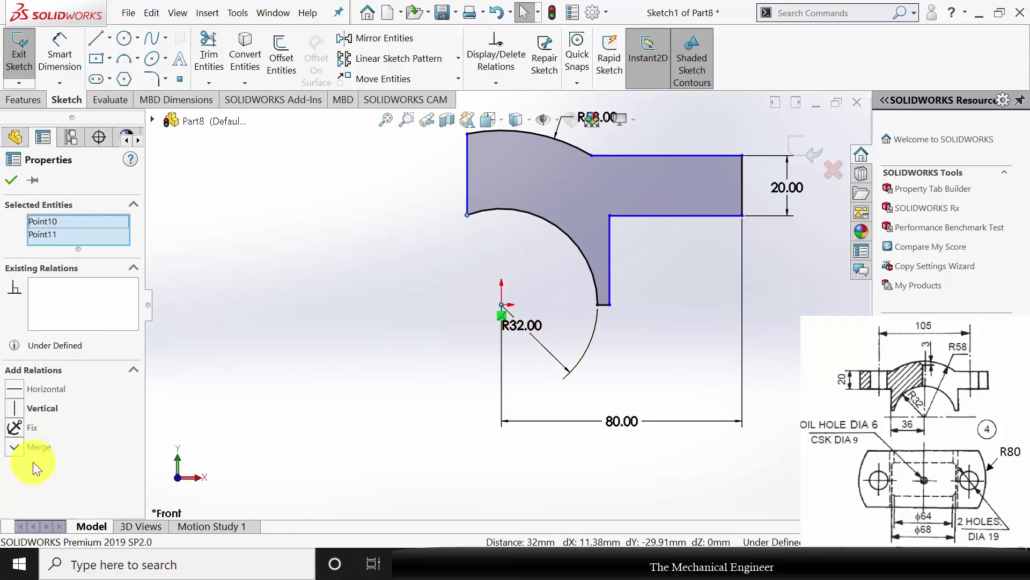
click(16, 407)
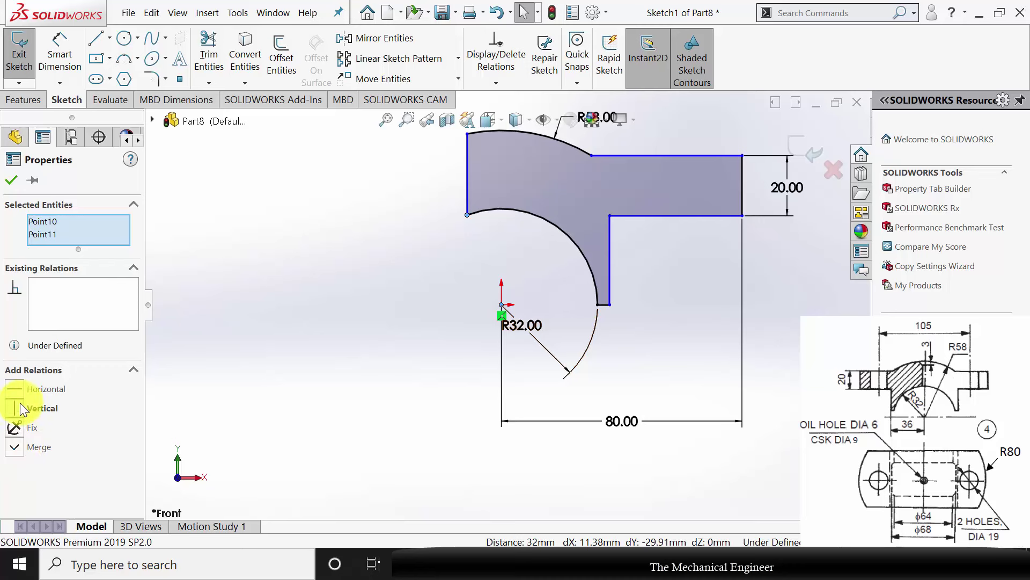
click(13, 181)
Step: Dimension the horizontal distance from the origin to the leg's outer vertical edge as 36 mm
click(64, 58)
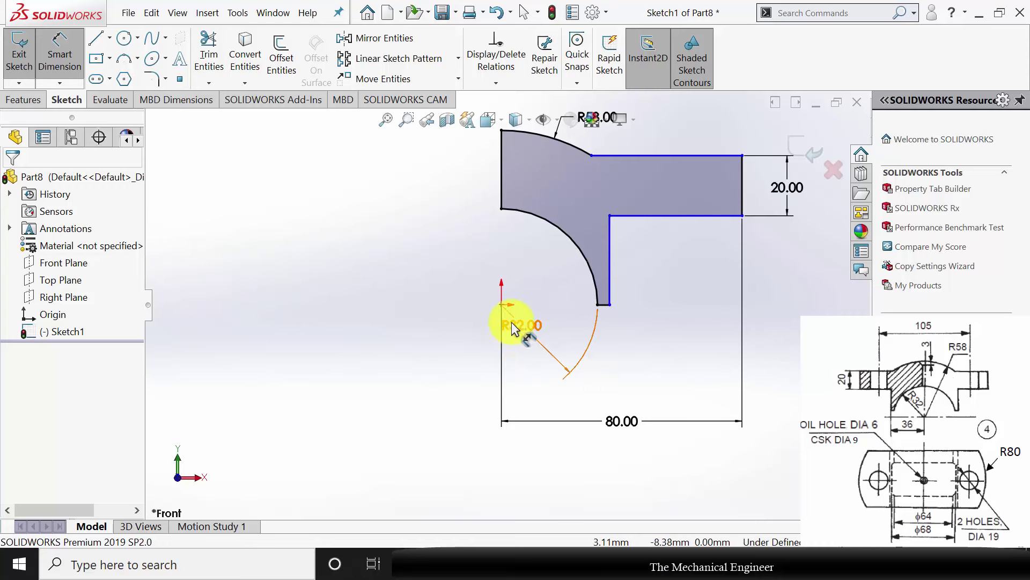
click(502, 305)
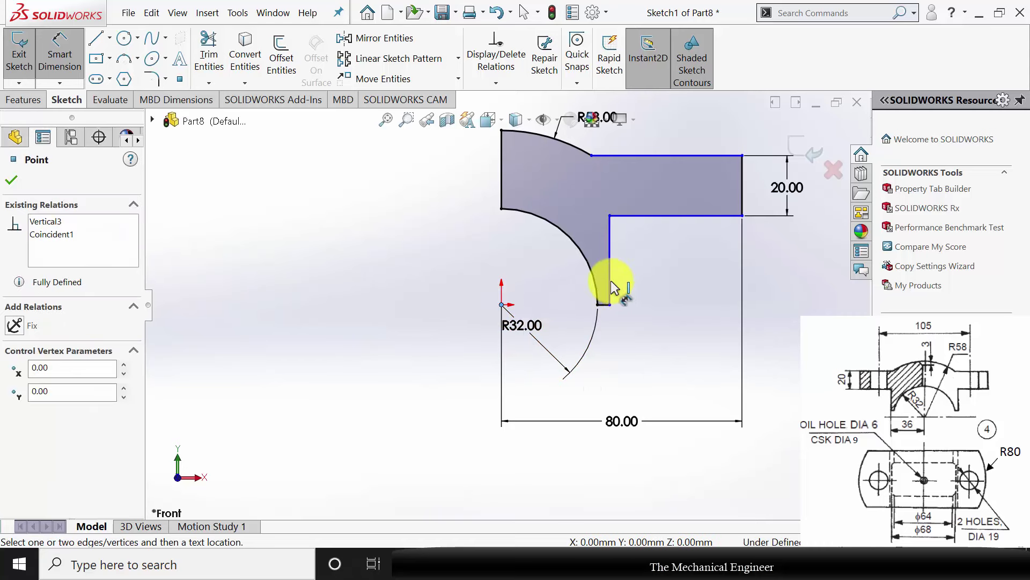
click(612, 360)
click(605, 404)
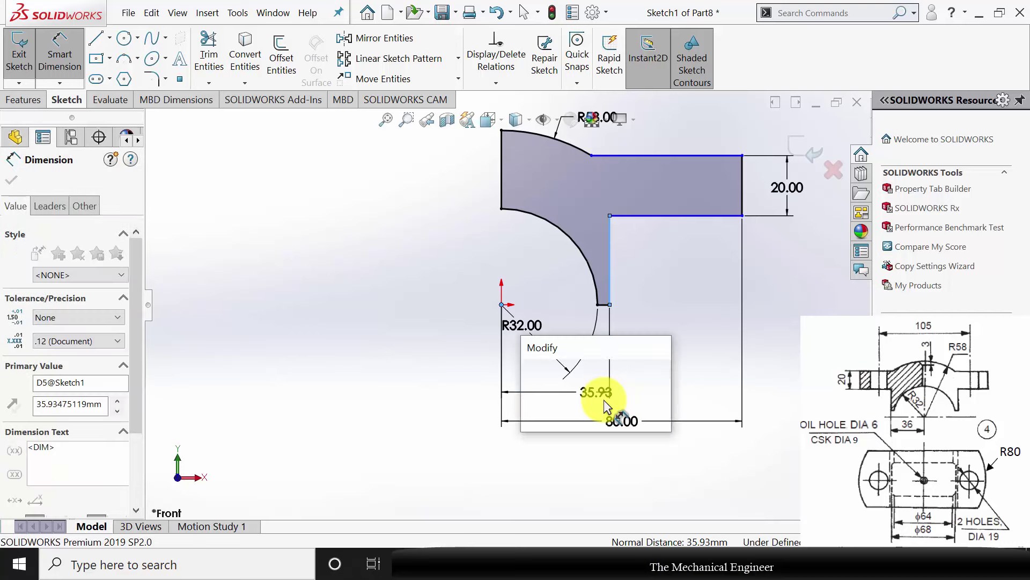
text(36)
key(Return)
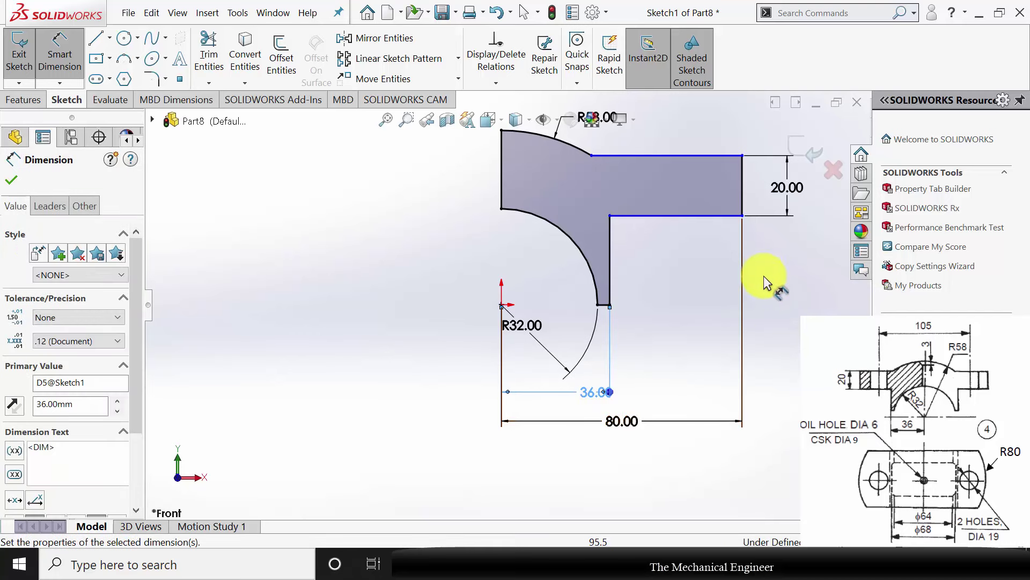
Step: Dimension the height of the leg's outer vertical edge below the flange as 25 mm
click(612, 266)
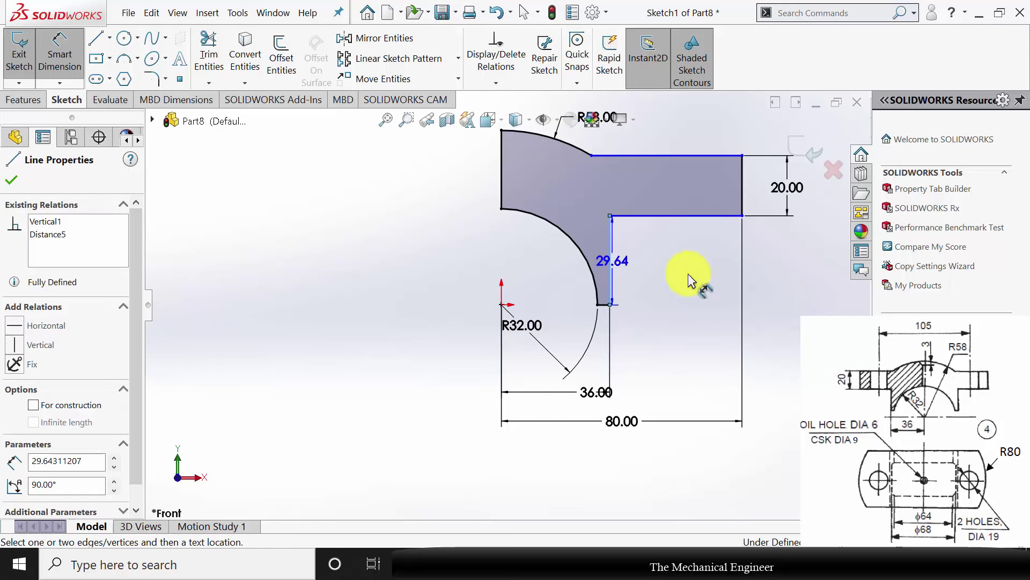
click(688, 274)
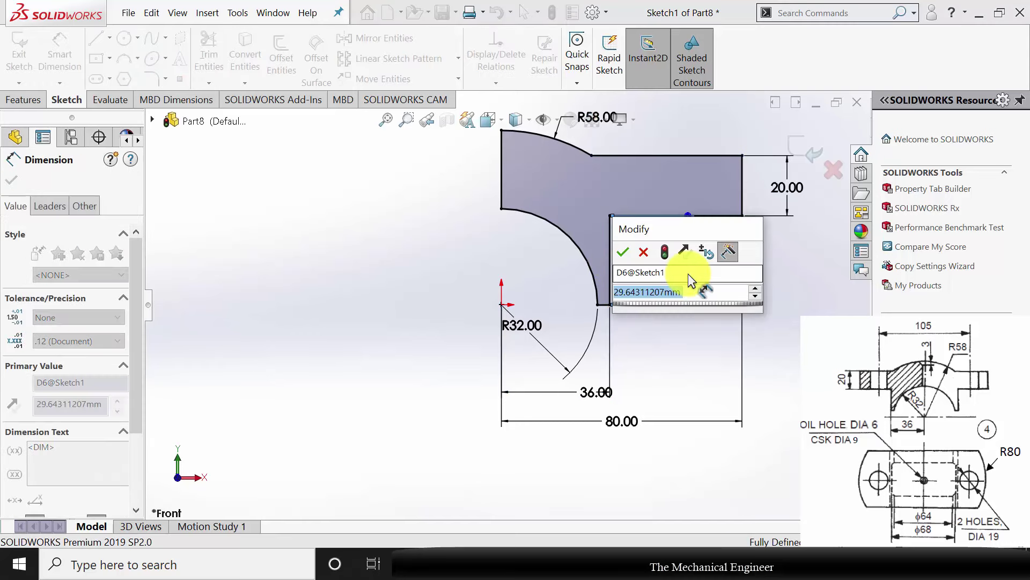
text(25)
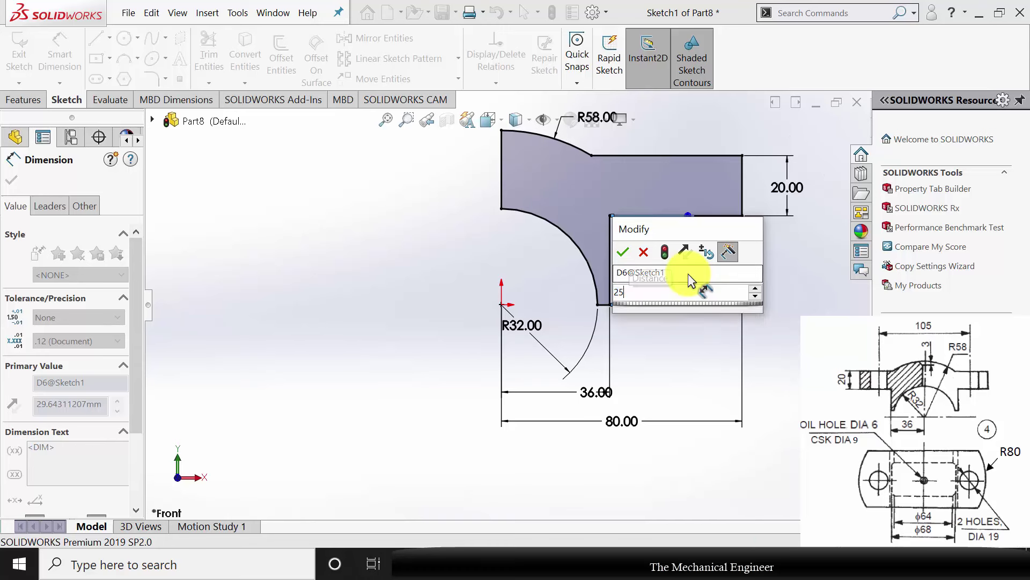
key(Return)
click(705, 346)
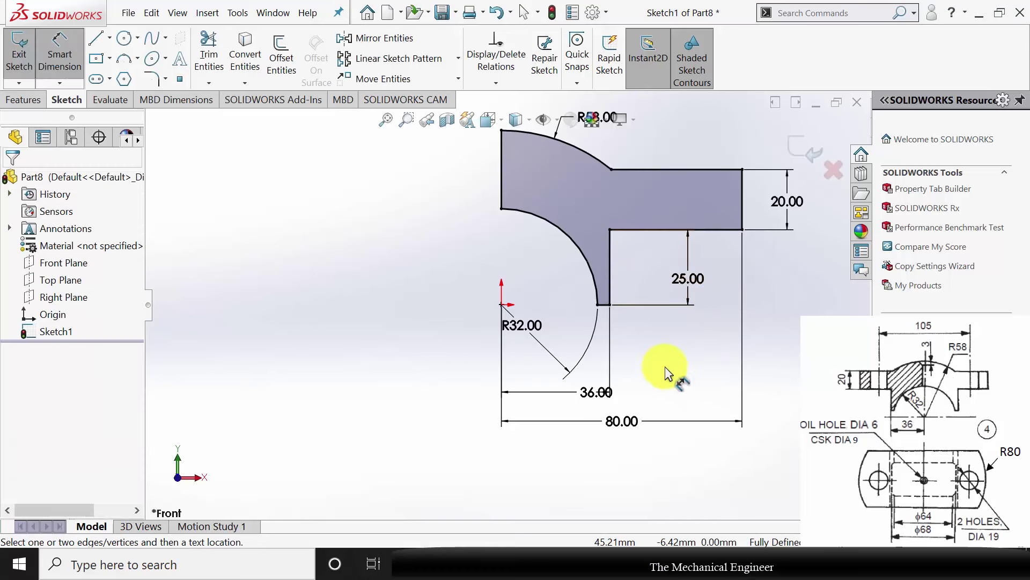
Step: Extrude the half-cap profile 64 mm with the Mid Plane end condition
click(23, 99)
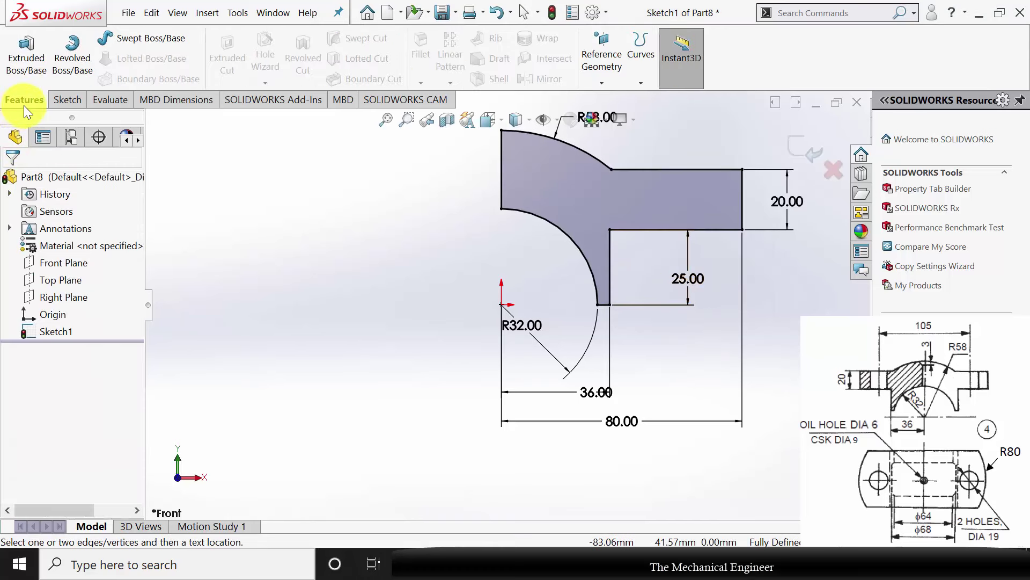
click(30, 53)
click(80, 264)
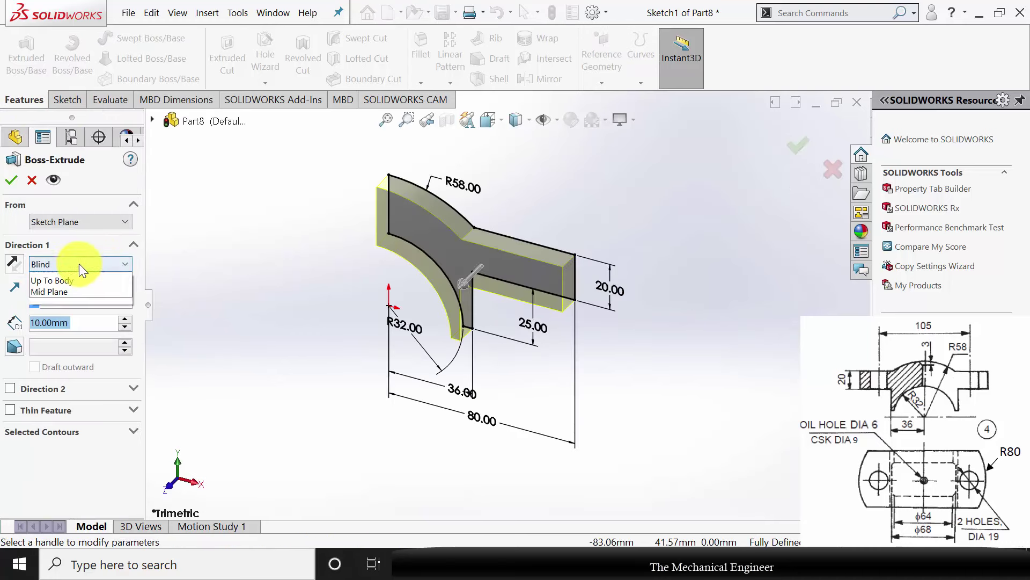
click(94, 327)
click(79, 266)
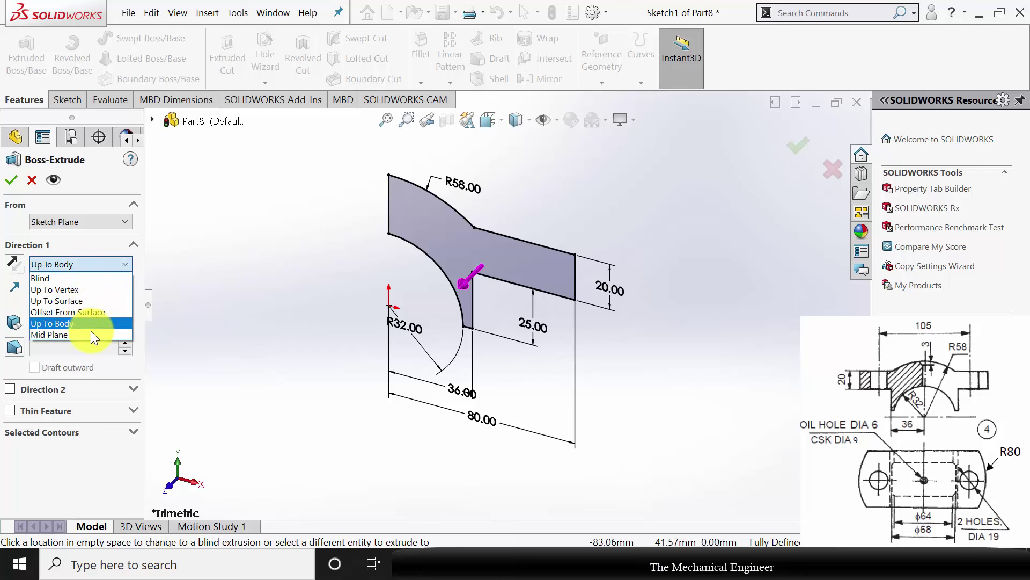
click(91, 332)
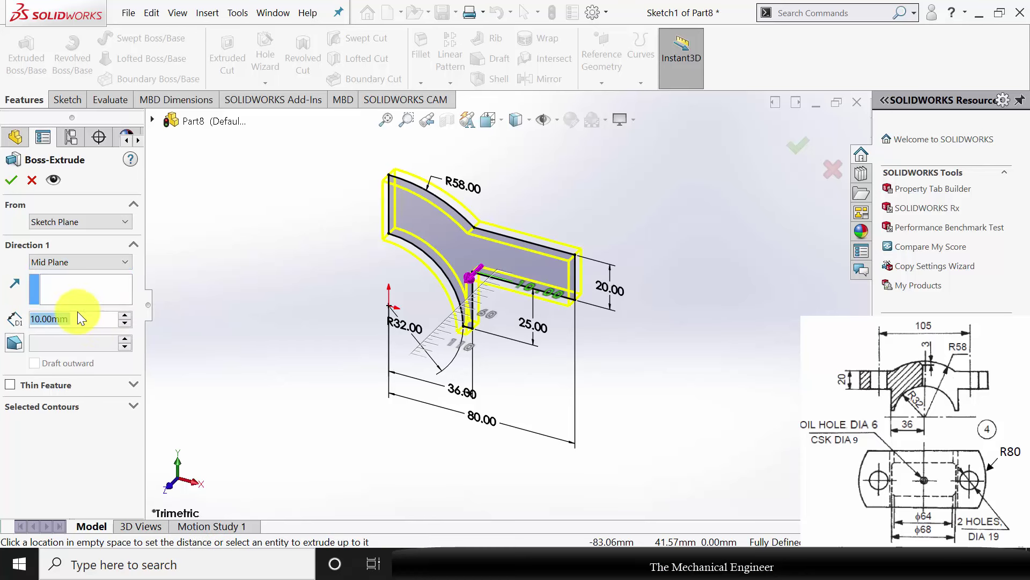
text(64)
key(Return)
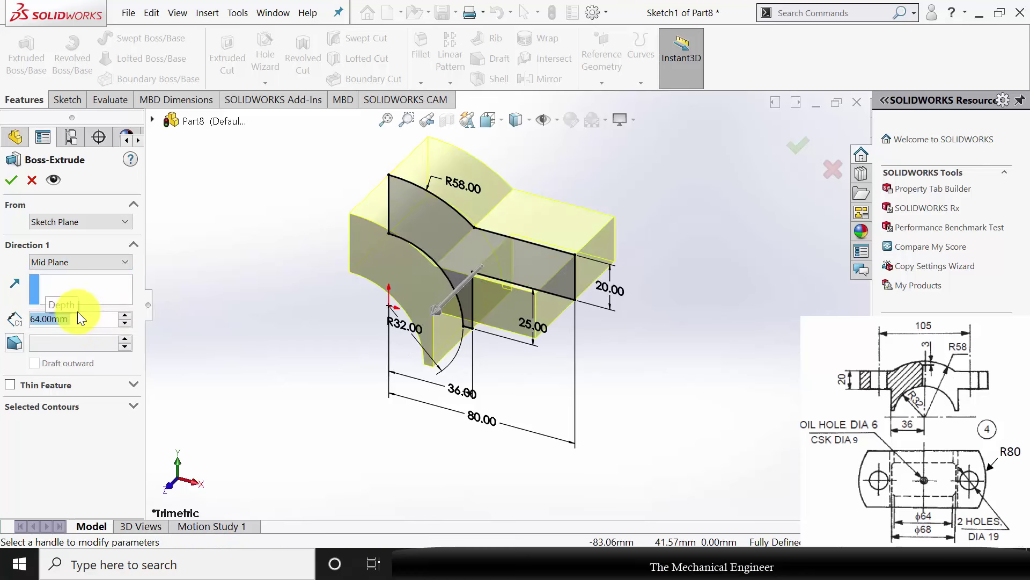
click(11, 180)
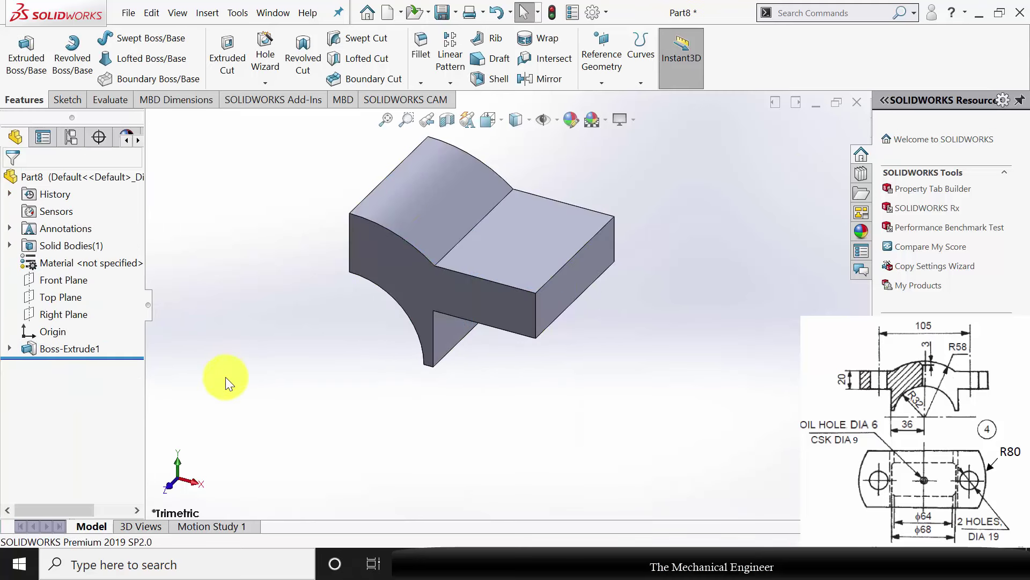
Step: Sketch a circle about 15 mm in diameter on the flange's top face, level with the origin
middle_drag(255, 375, 278, 396)
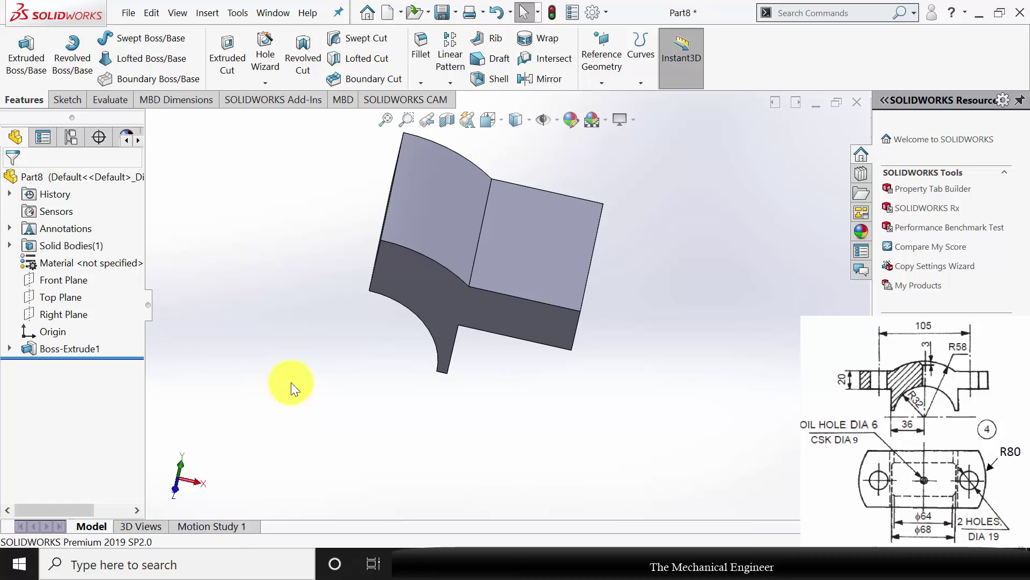
middle_drag(337, 386, 334, 351)
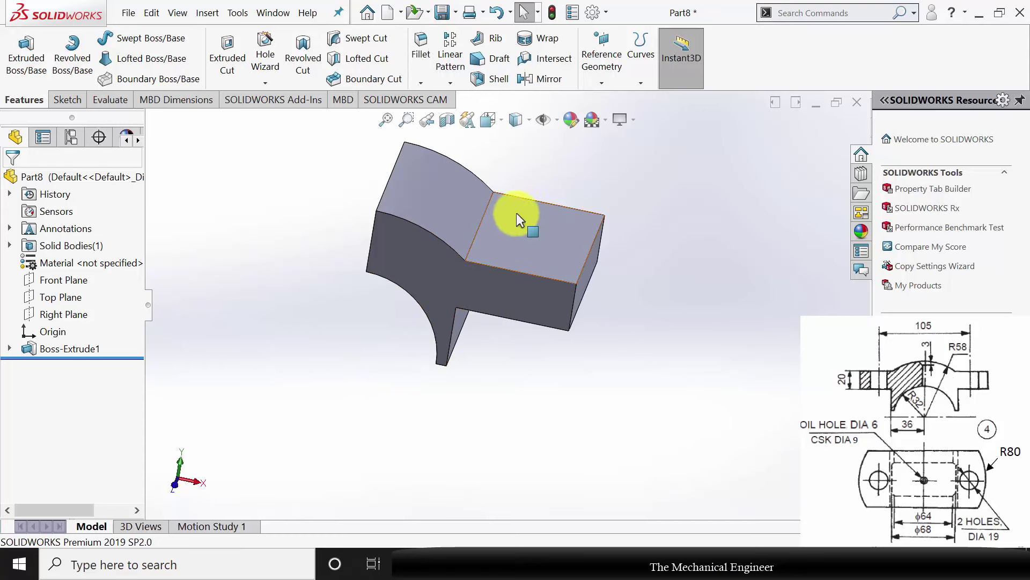
click(539, 239)
click(601, 202)
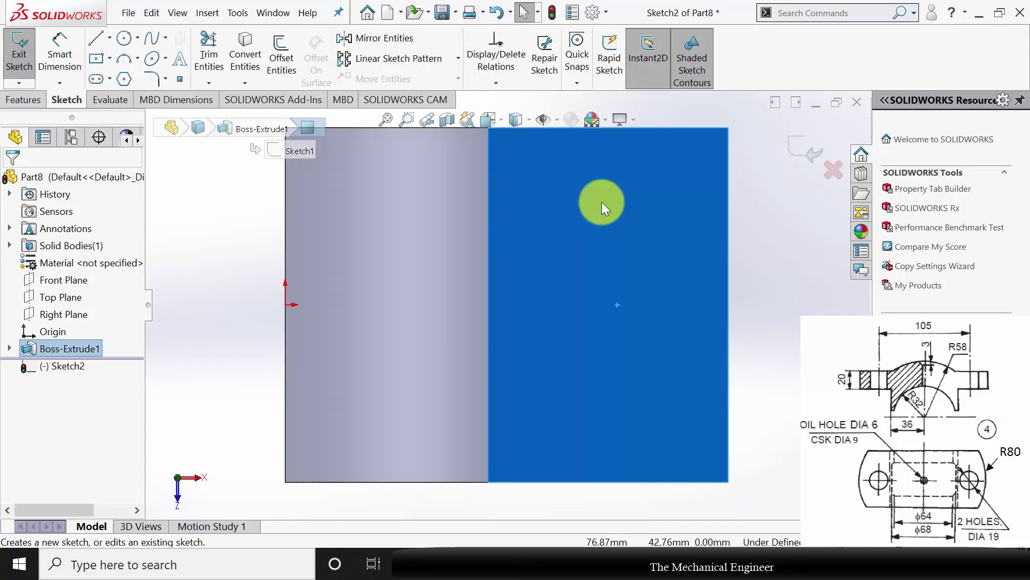
click(124, 38)
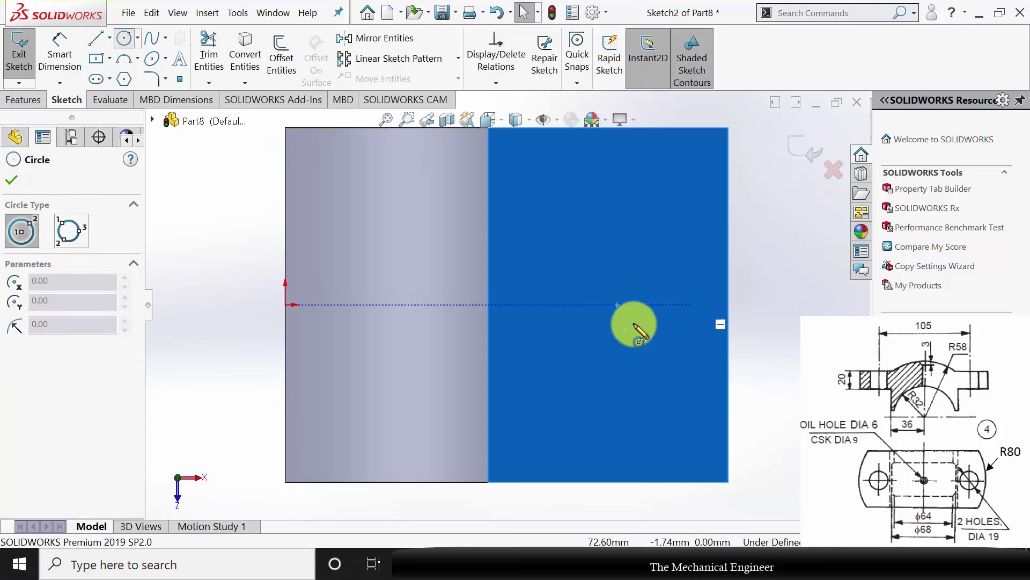
click(598, 305)
click(620, 338)
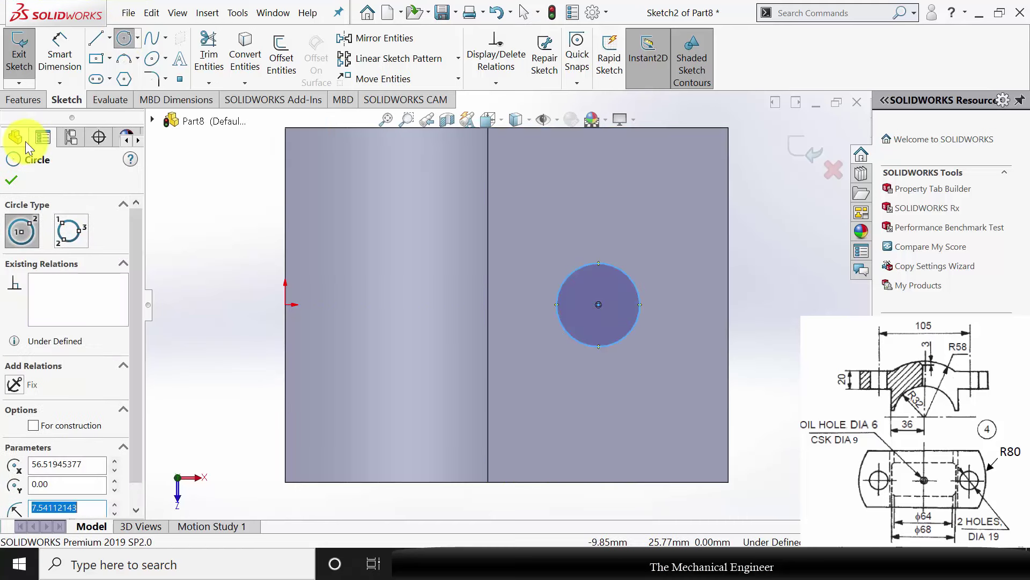
click(12, 181)
Step: Dimension the flange circle's diameter as 19 mm
click(62, 73)
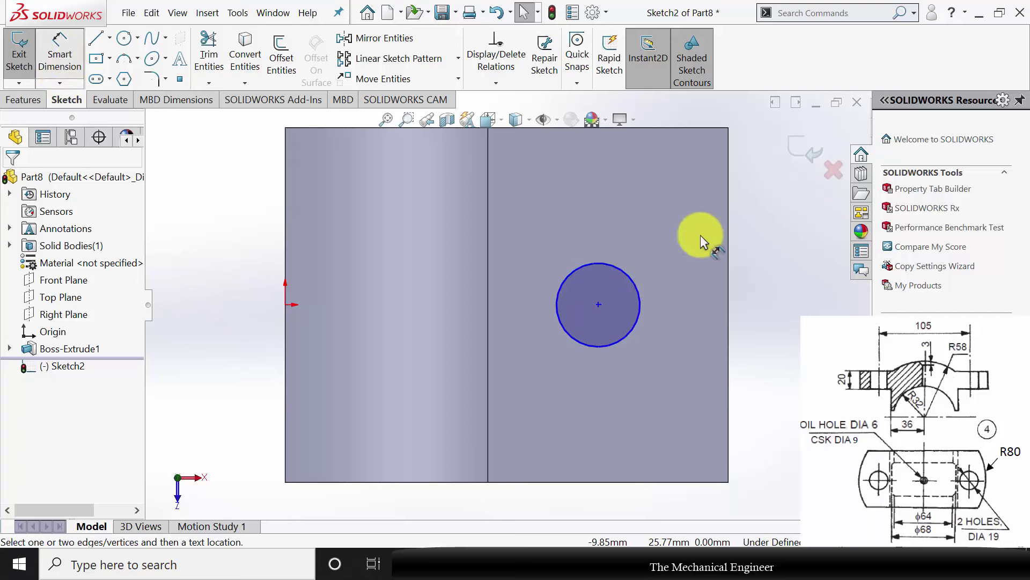
click(757, 288)
key(Return)
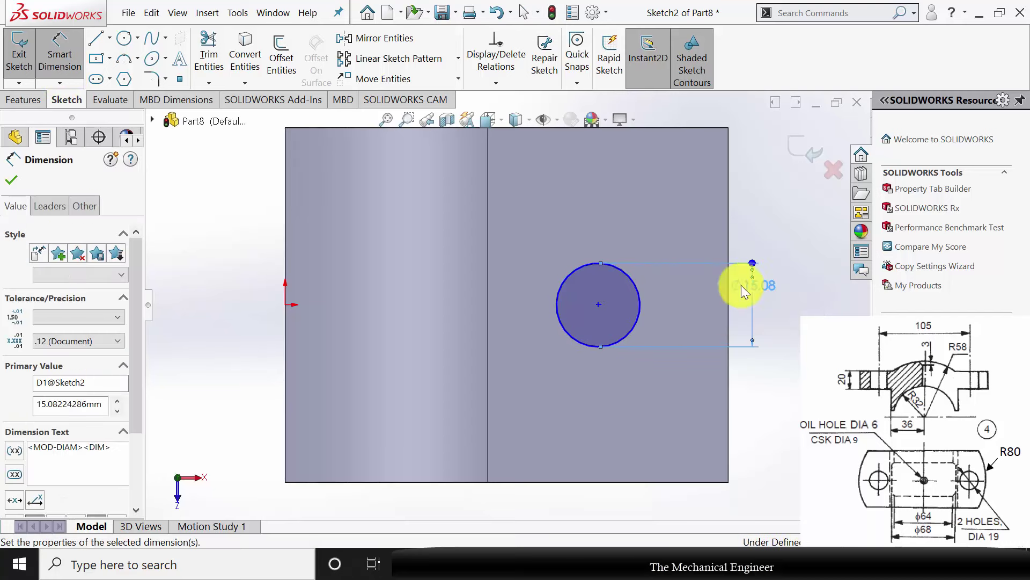
Step: Dimension the horizontal distance from the origin to the flange circle's centre as 52.5 mm
click(285, 304)
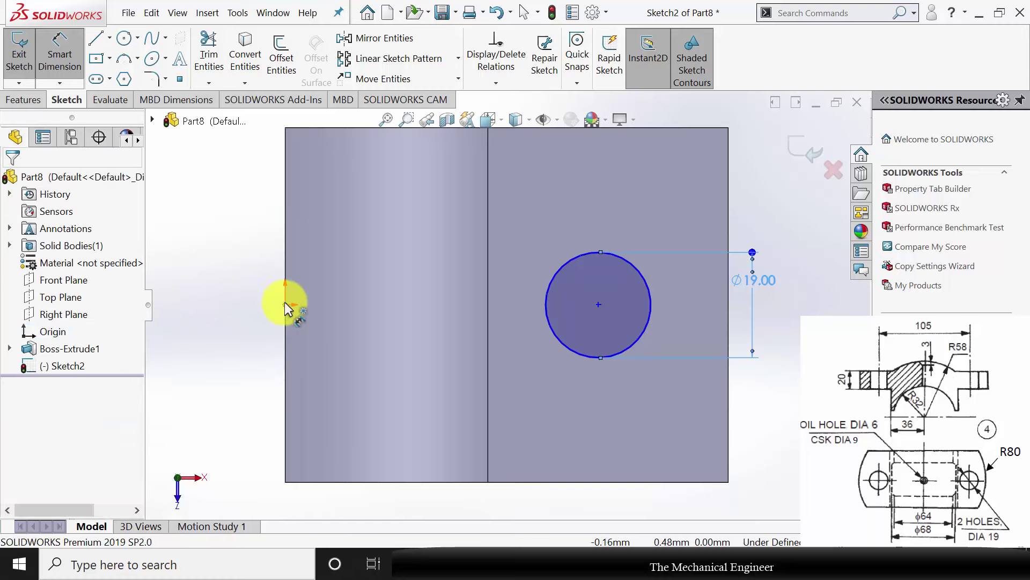
click(591, 308)
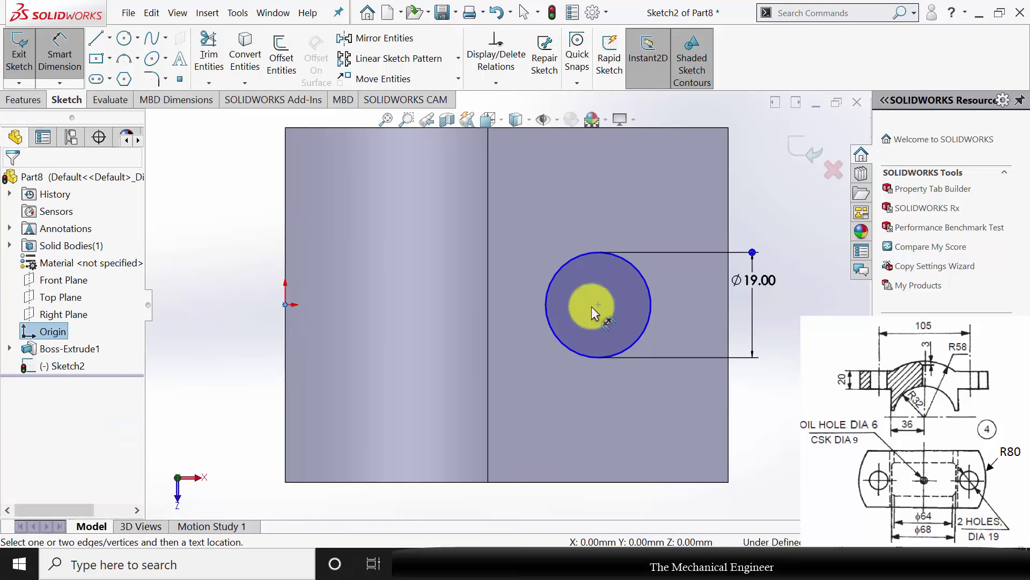
click(465, 218)
text(52.5)
key(Return)
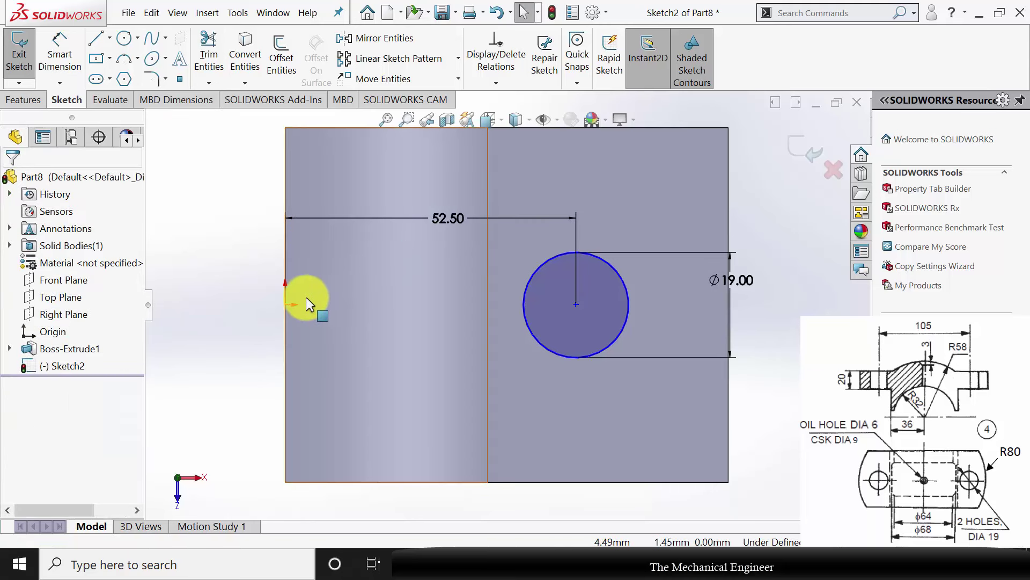
Step: Add a horizontal relation between the flange circle's centre and the origin
click(286, 304)
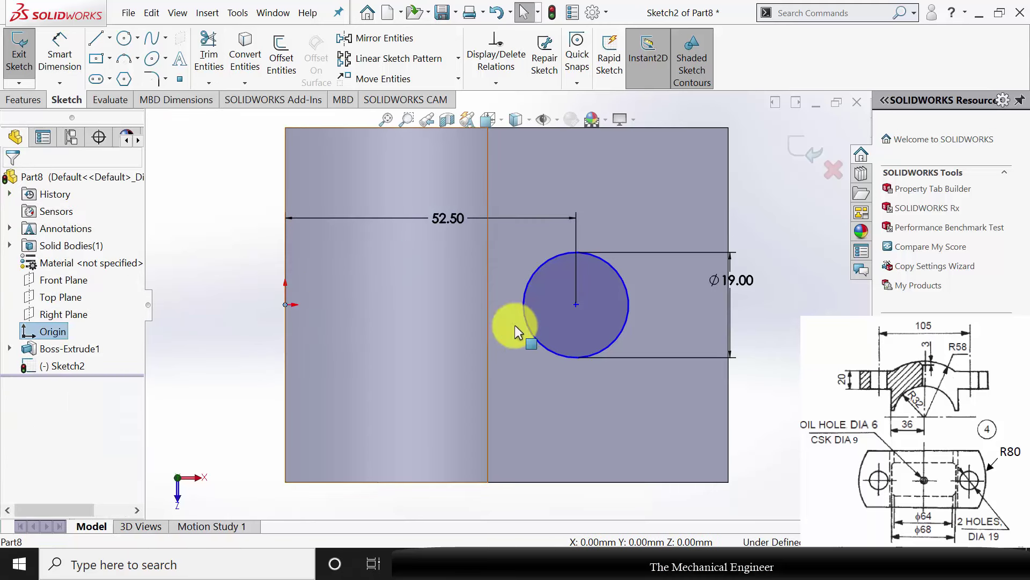
click(577, 302)
key(Escape)
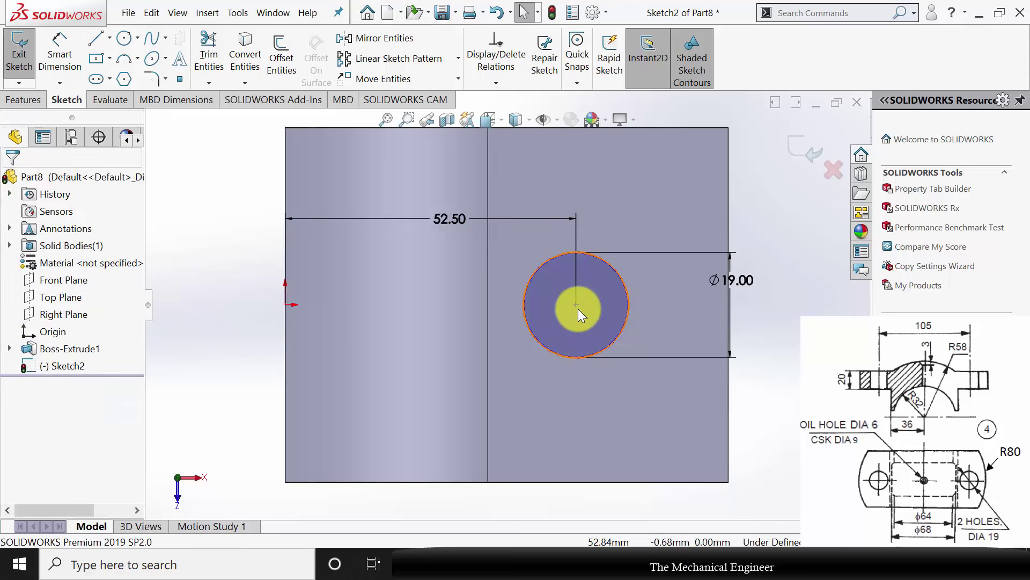
click(576, 304)
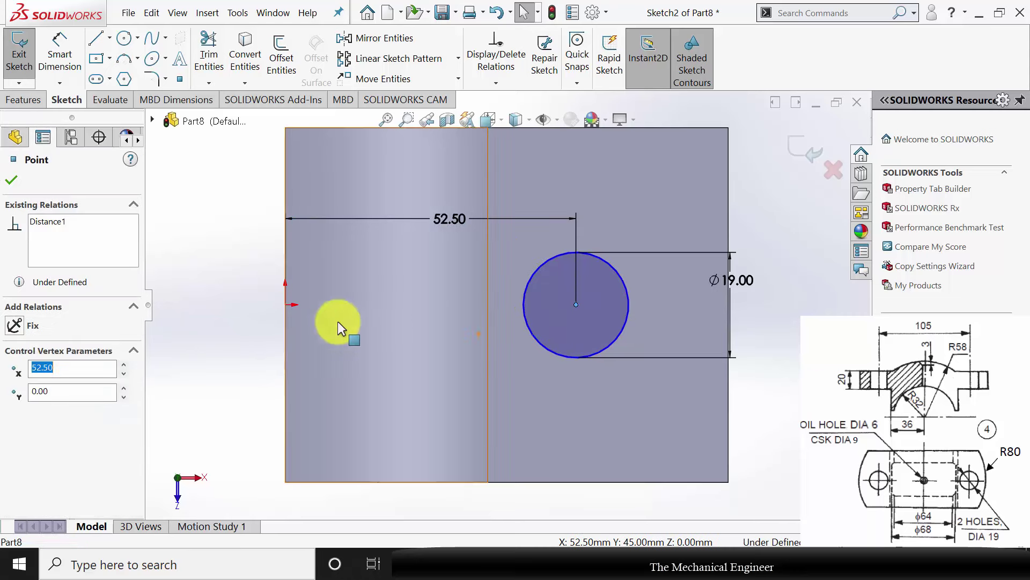
ctrl+click(287, 304)
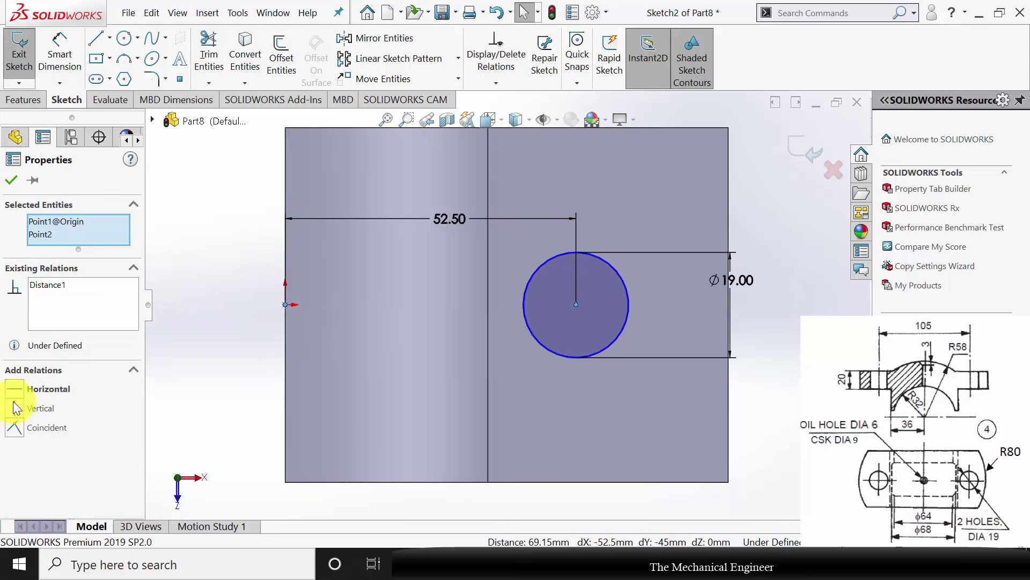
click(15, 395)
click(11, 180)
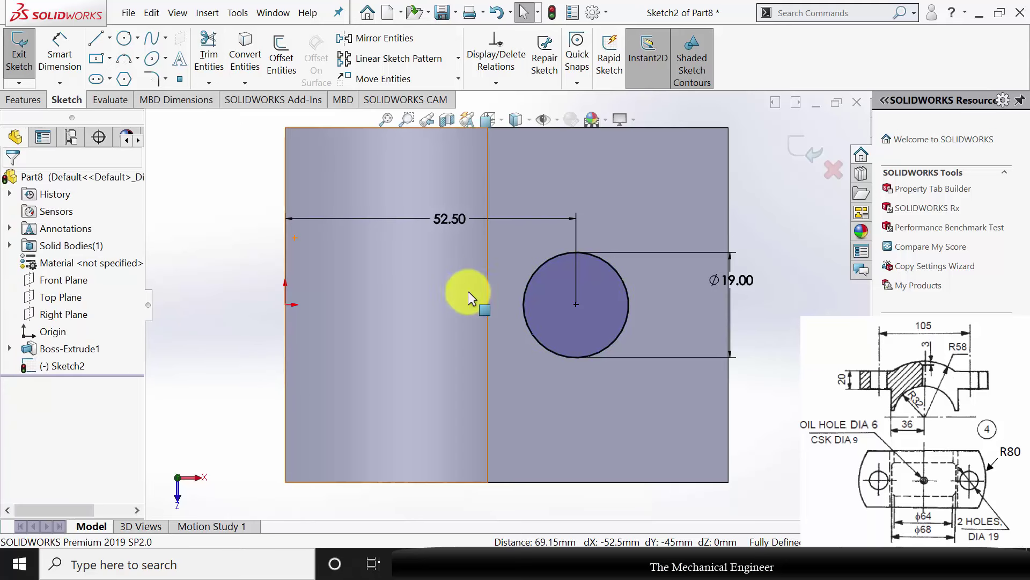
Step: Cut the 19 mm circle through the flange with the Through All end condition
click(22, 99)
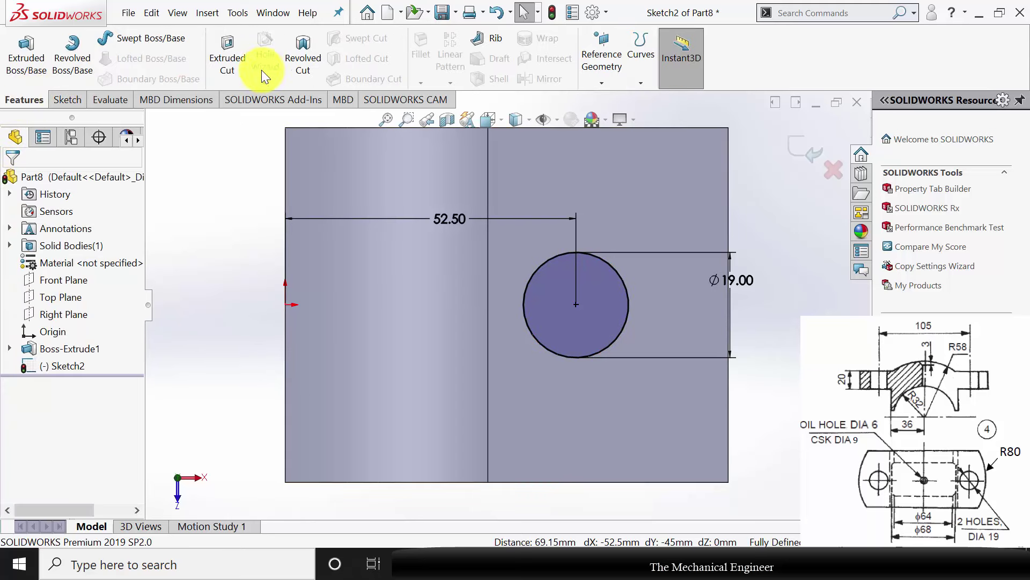
click(243, 70)
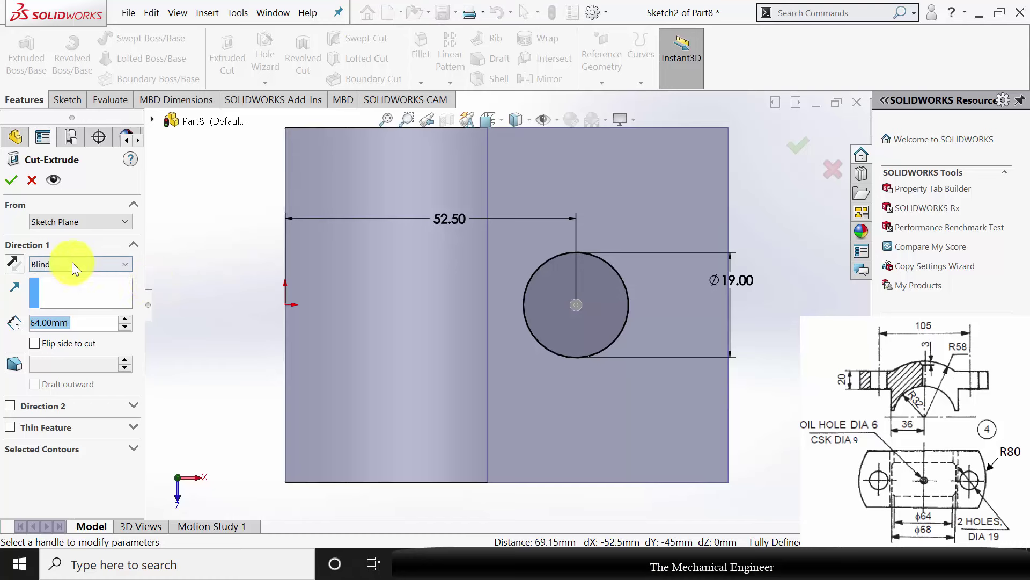
click(72, 263)
click(74, 288)
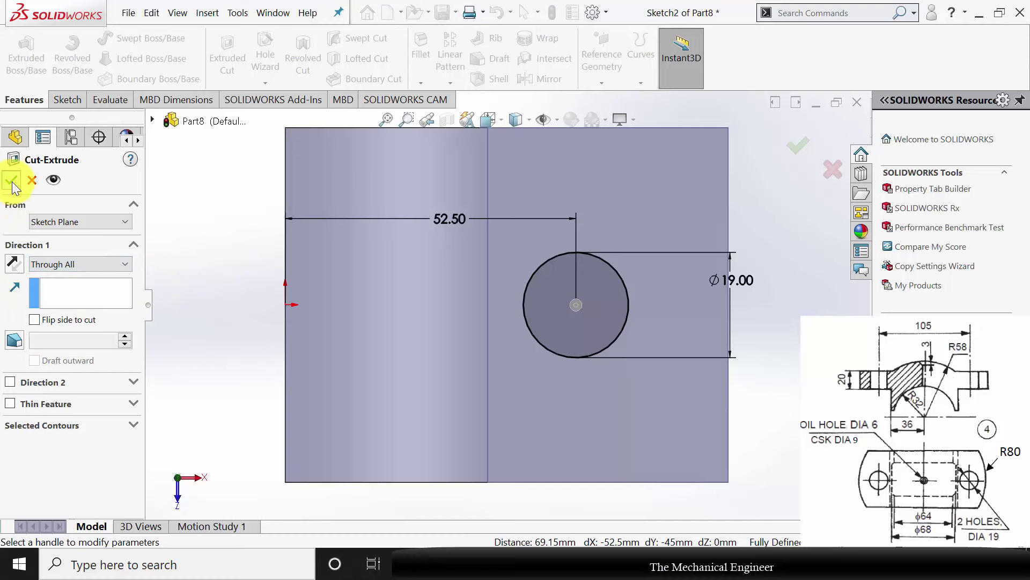
click(12, 181)
Step: Sketch a circle about 75 mm in diameter on the Front Plane, centred on the origin
middle_drag(345, 380, 468, 252)
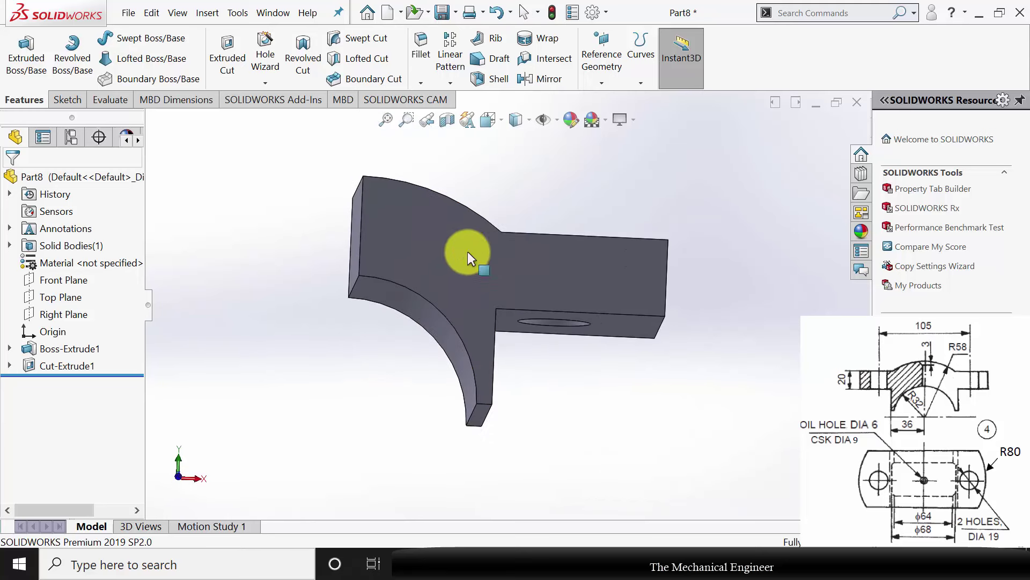
click(48, 280)
click(62, 266)
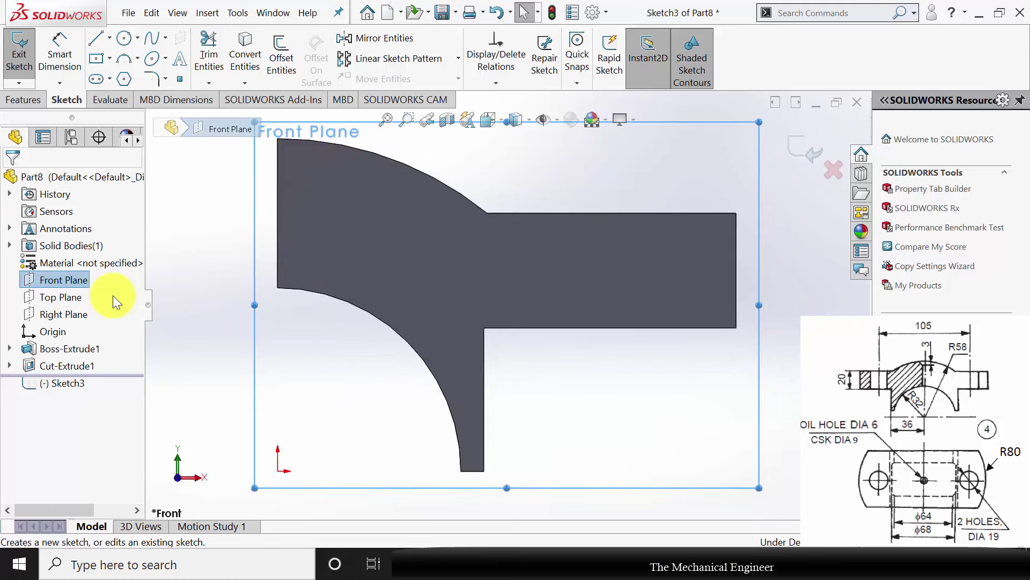
click(125, 39)
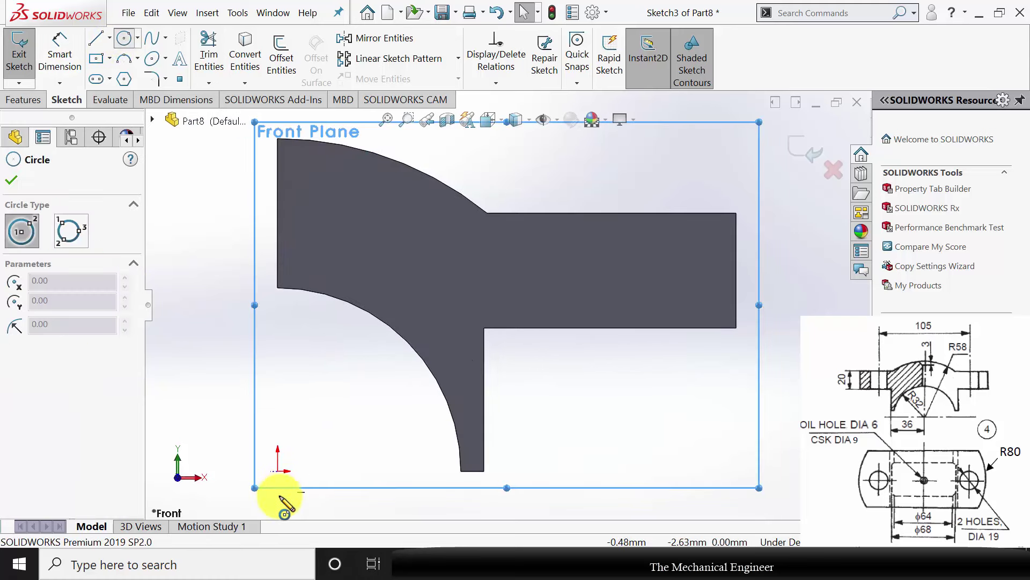
click(277, 471)
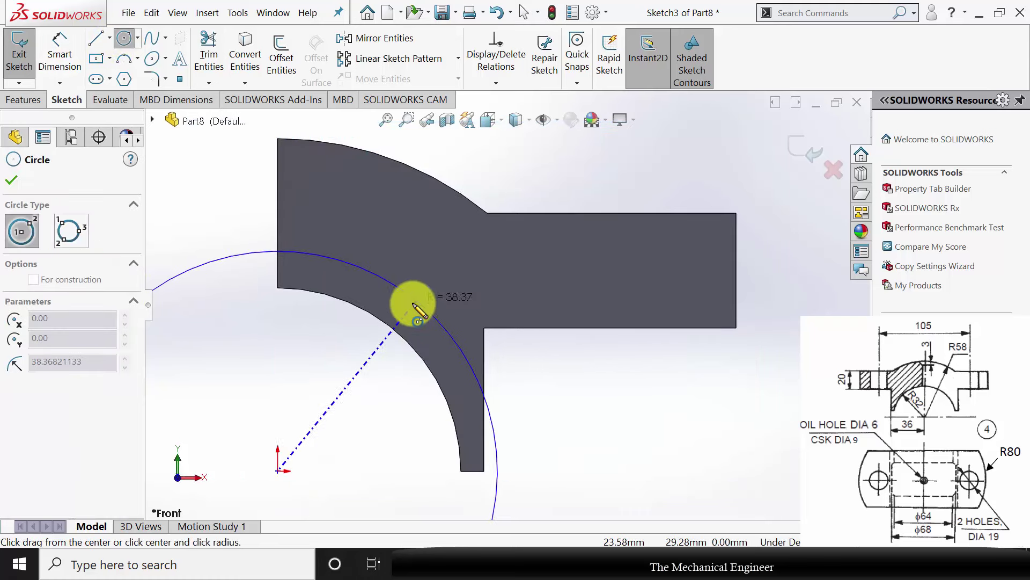
click(452, 340)
key(Escape)
Step: Dimension the diameter of the circle around the origin as 68 mm
click(54, 54)
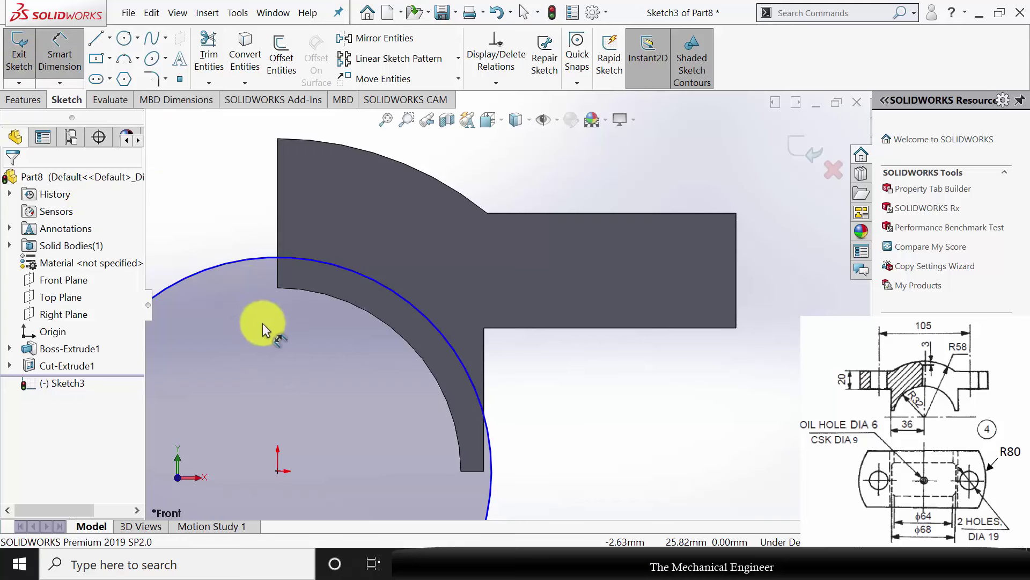
click(228, 262)
click(209, 208)
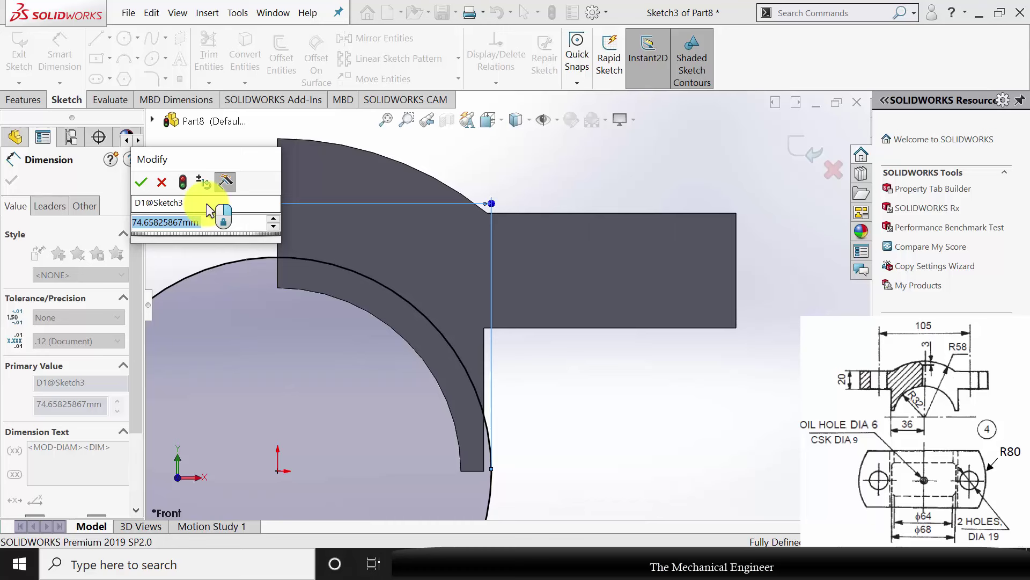
text(68)
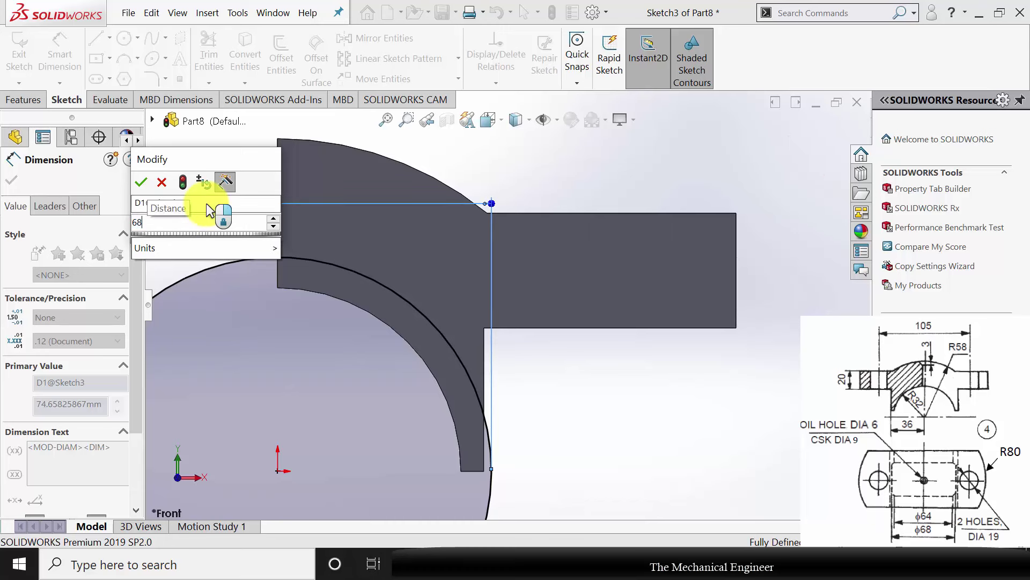
key(Return)
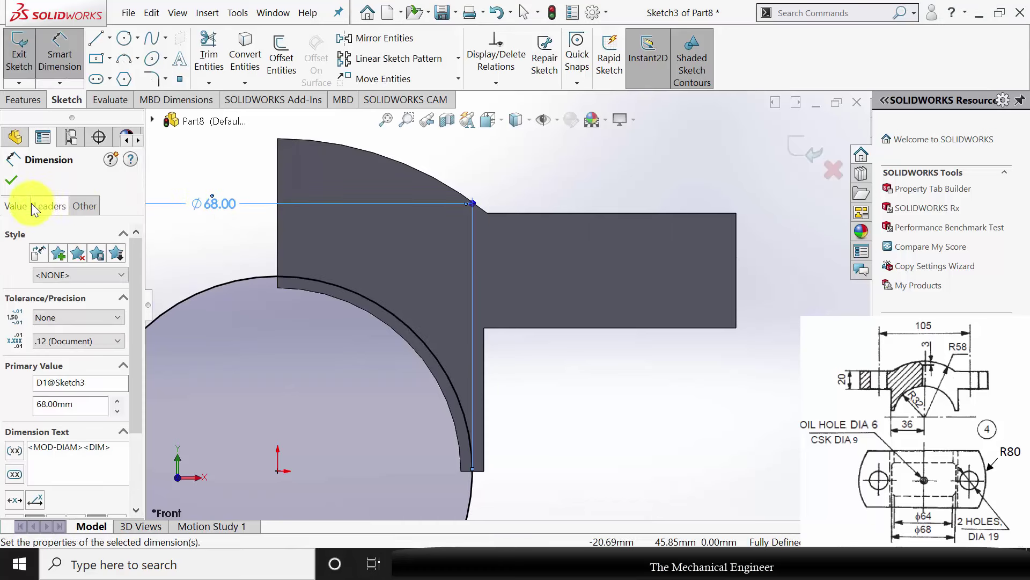
click(11, 179)
Step: Cut the 68 mm circle 40 mm deep into the cap's bore with the Mid Plane end condition
click(25, 99)
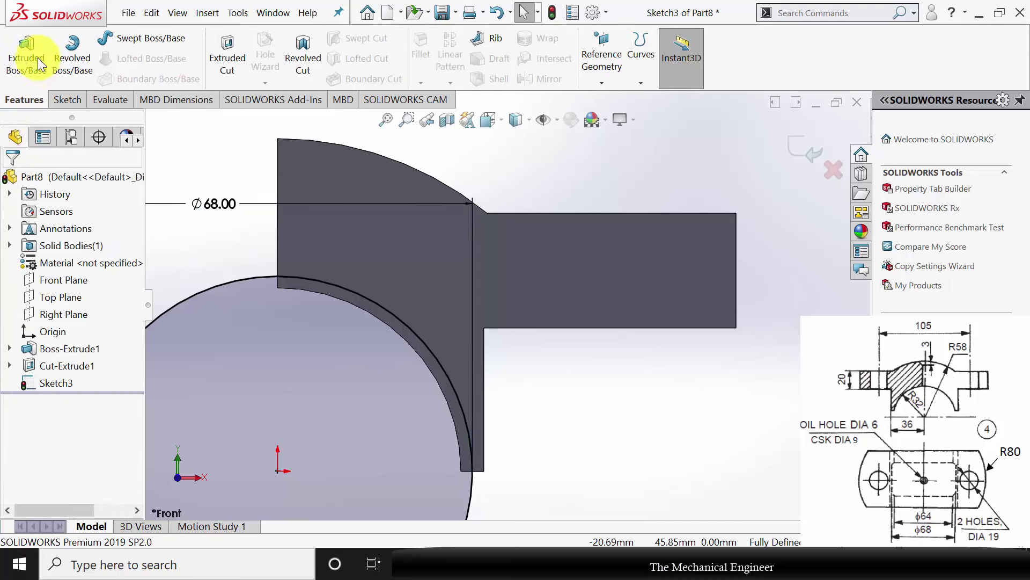
click(227, 59)
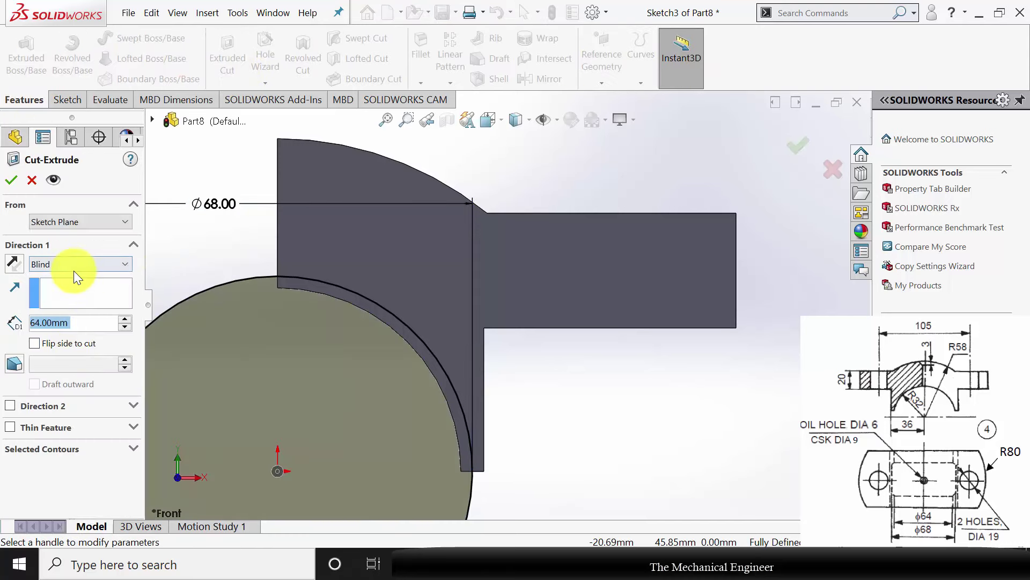
click(73, 270)
click(70, 366)
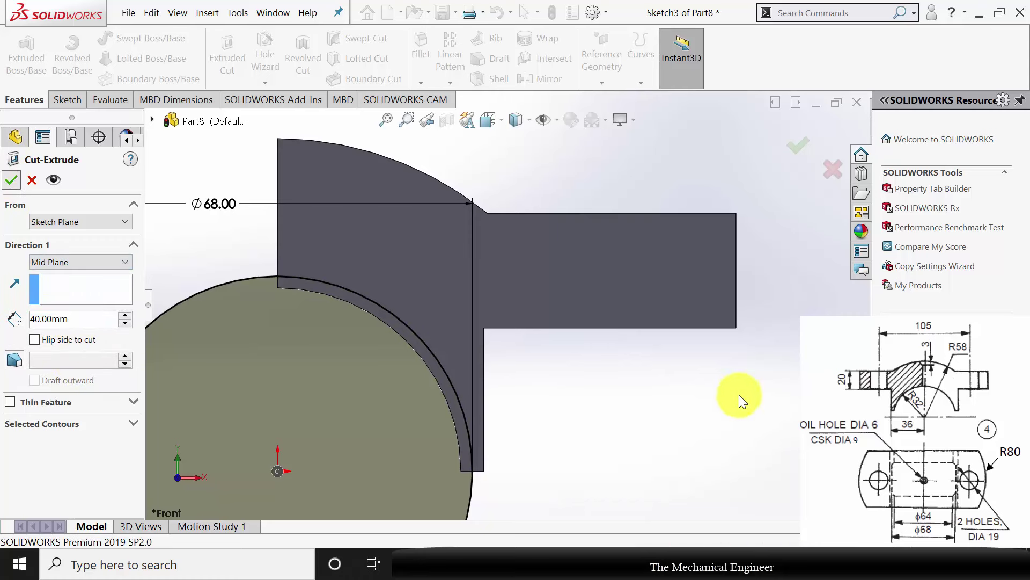
key(Return)
key(ctrl+7)
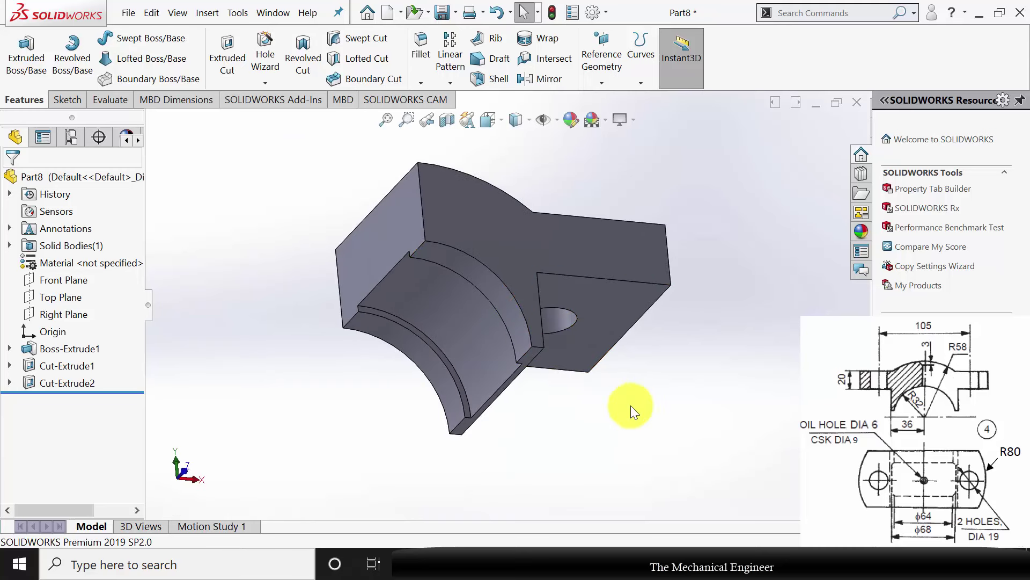
Step: Sketch a circle about 149 mm in diameter on the flange's upper face, centred on the origin
middle_drag(630, 404, 525, 437)
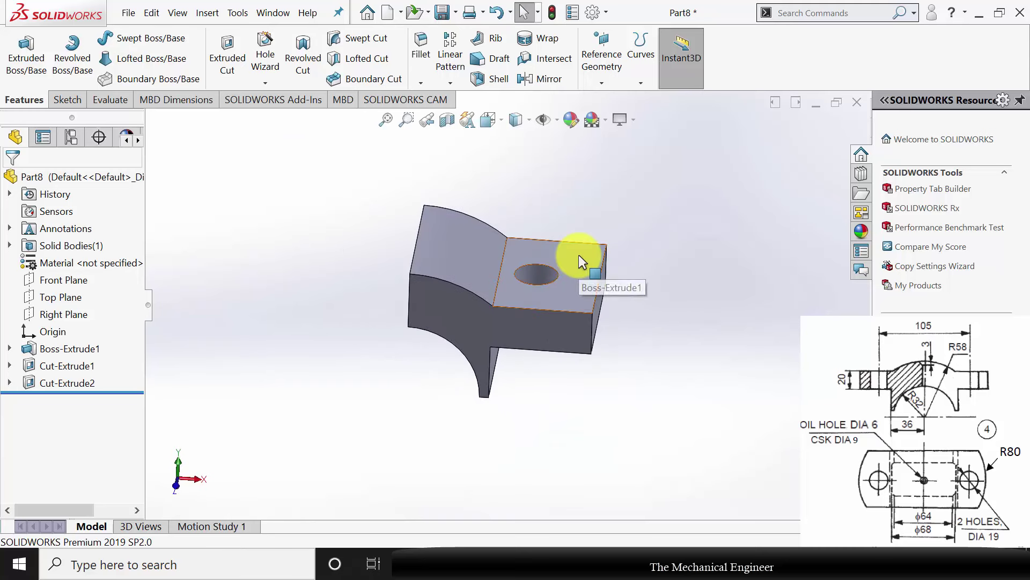
click(579, 254)
click(638, 221)
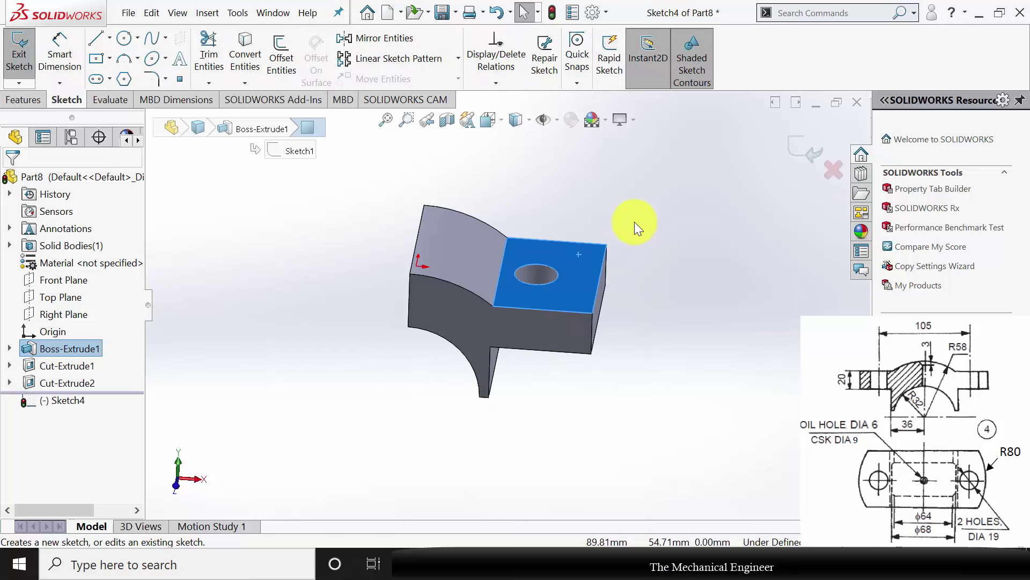
key(ctrl+8)
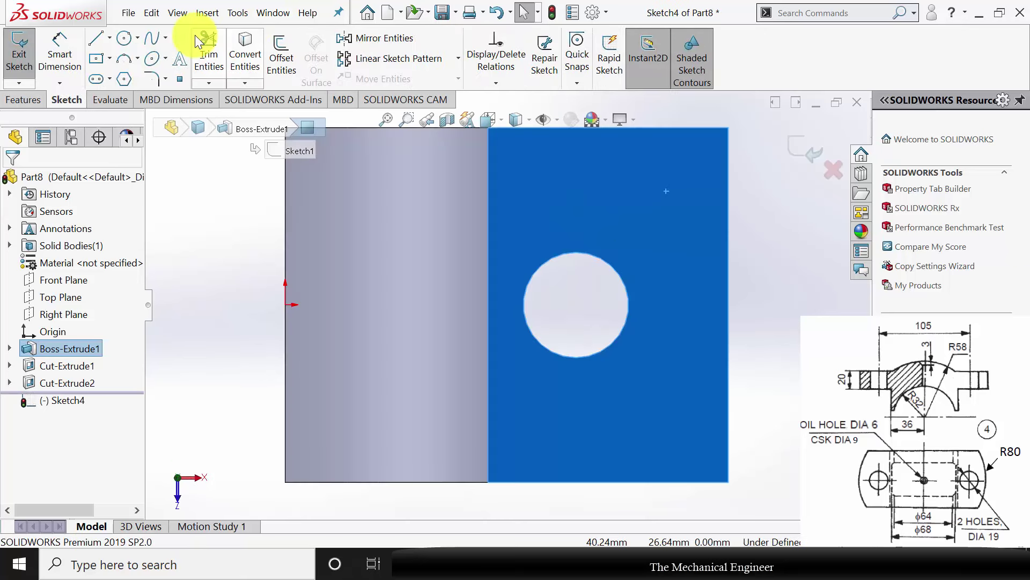
click(119, 41)
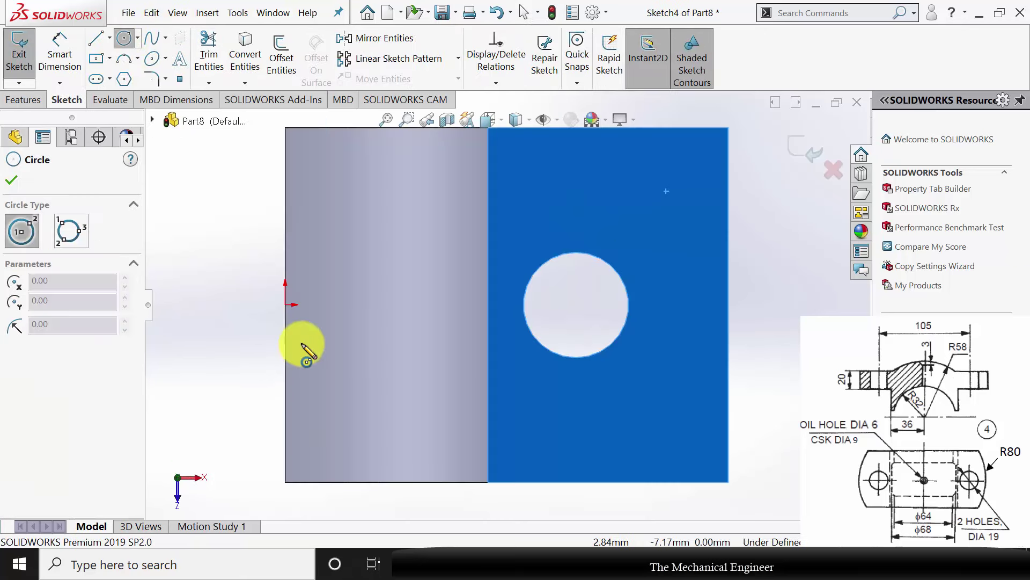
click(286, 304)
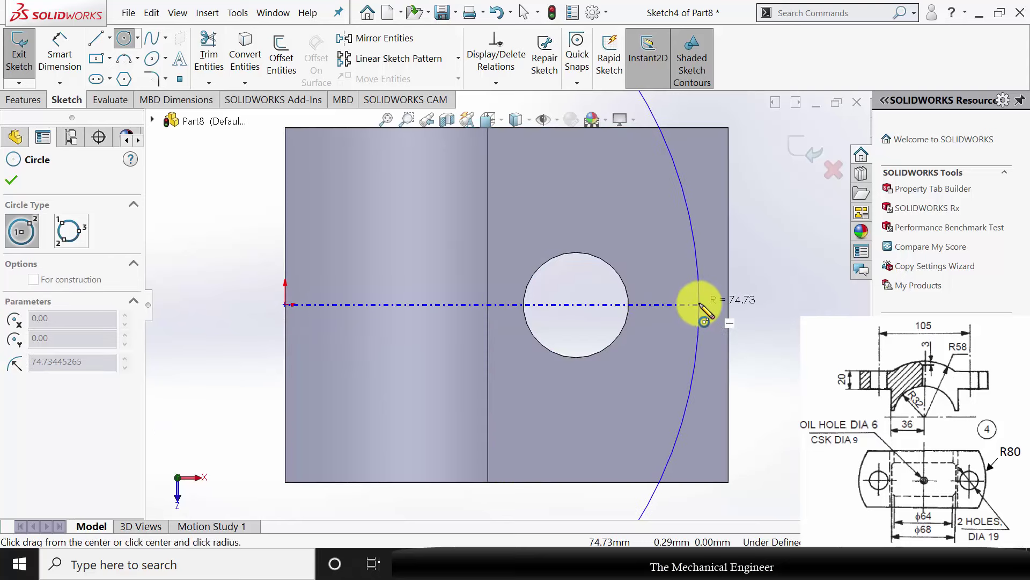
click(697, 304)
key(Escape)
Step: Dimension the diameter of the large circle on the flange face as 160 mm
click(77, 36)
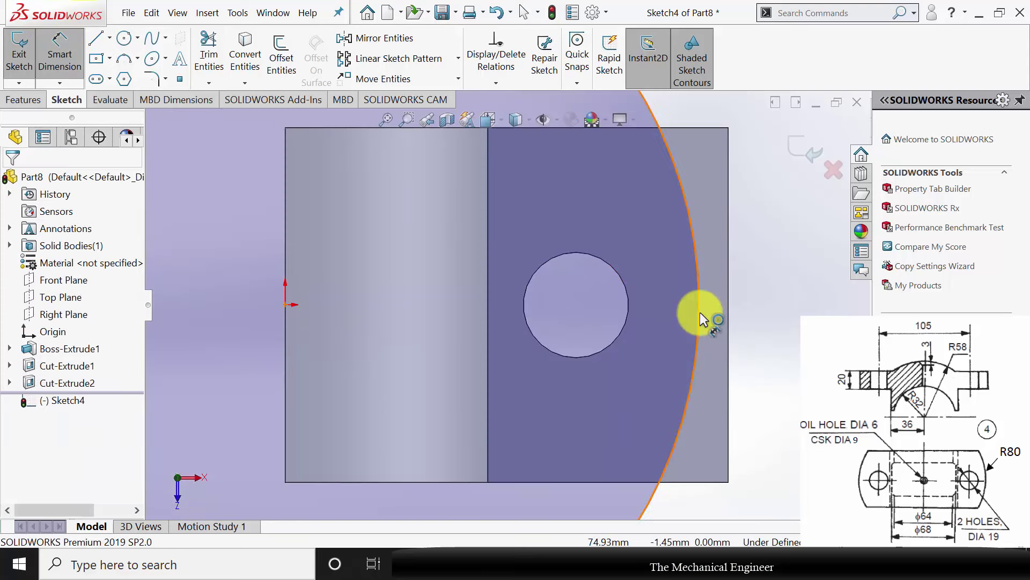
click(699, 311)
click(772, 309)
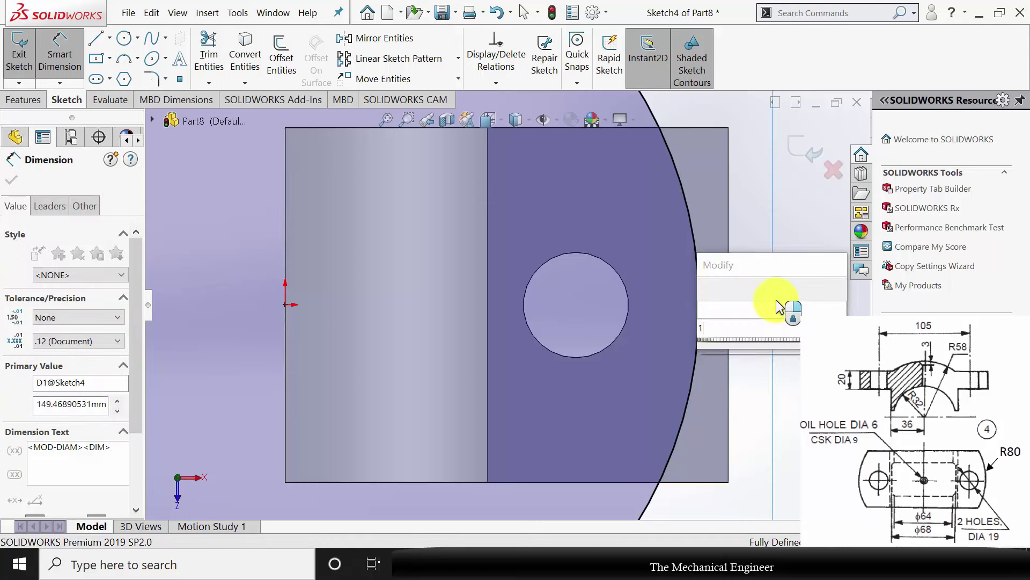
text(160)
key(Return)
key(Escape)
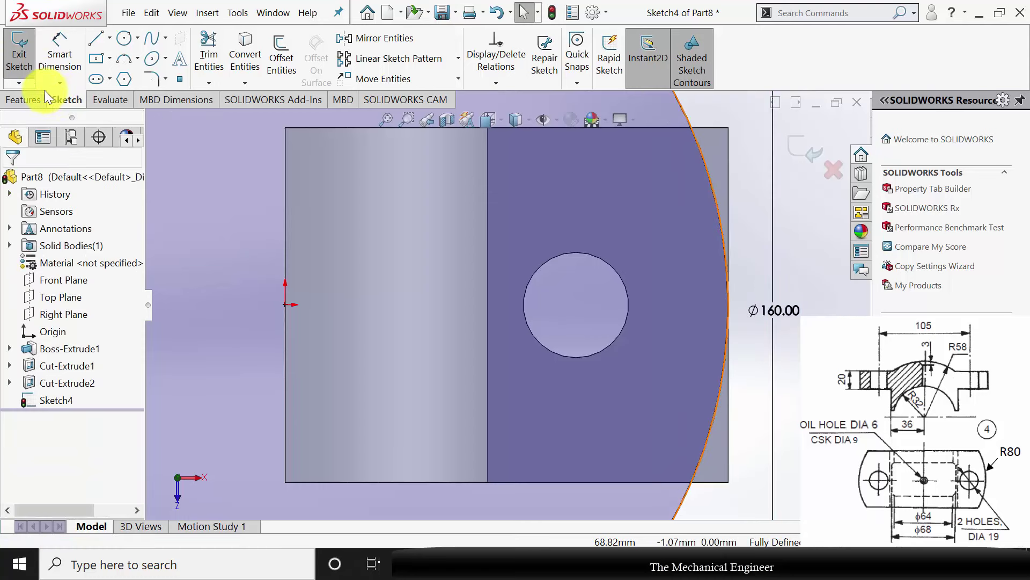
Step: Cut away the flange material outside the 160 mm circle with Through All and the side to cut flipped
click(36, 98)
click(226, 50)
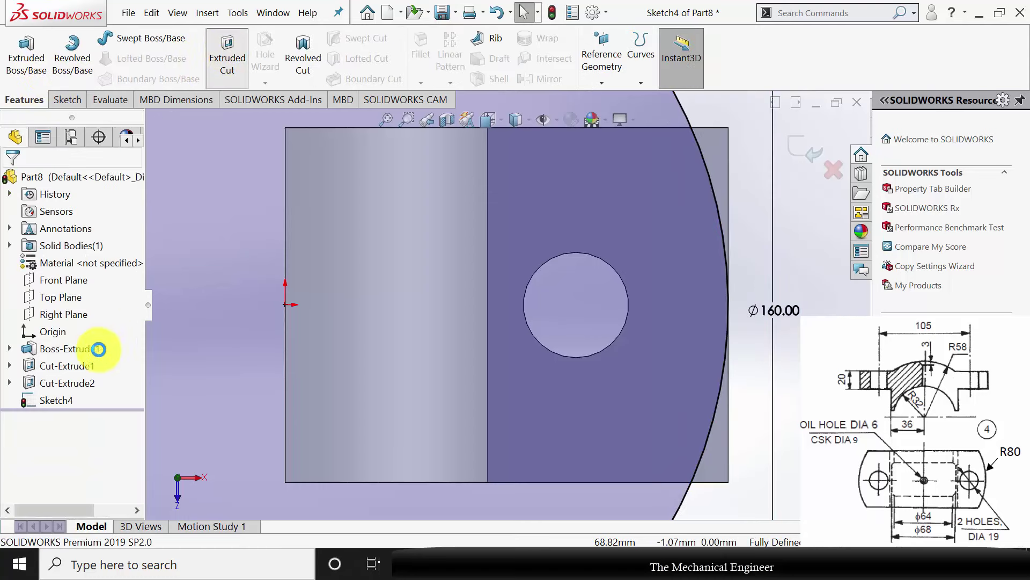
click(66, 262)
click(69, 290)
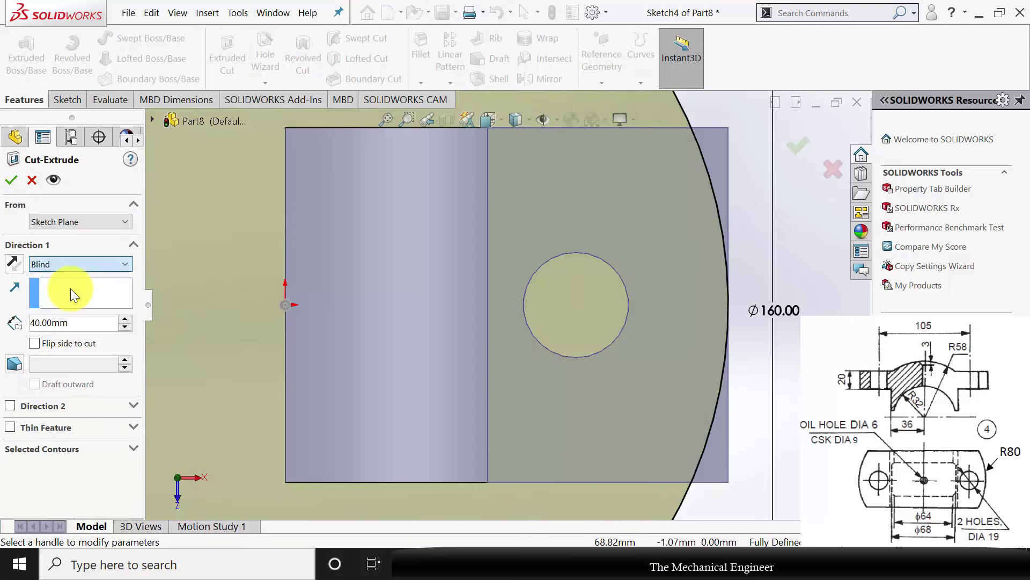
click(59, 318)
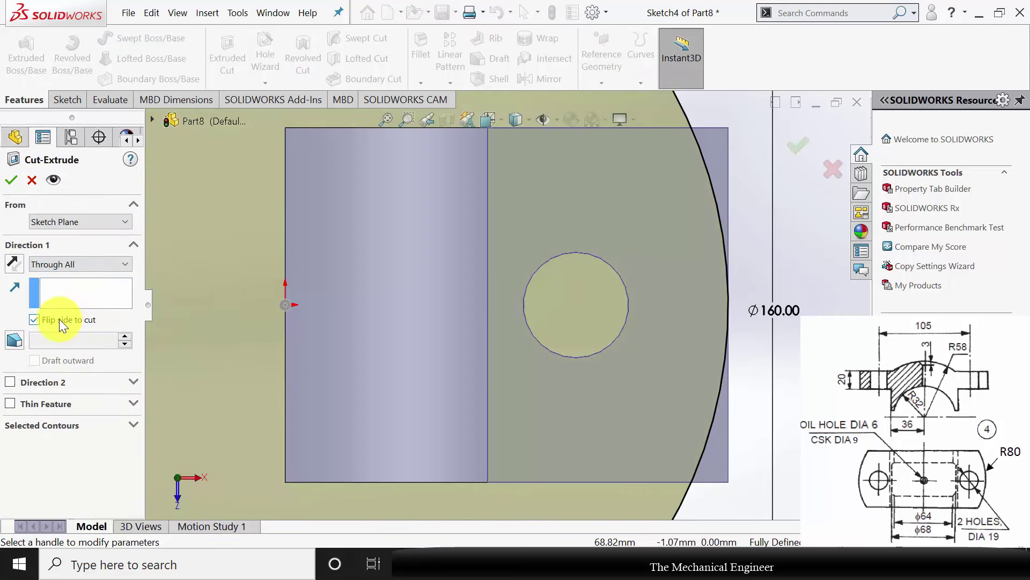
click(10, 179)
click(793, 417)
Step: Mirror the base extrusion and all three cuts about the half cap's flat face at the centre
middle_drag(792, 417, 661, 352)
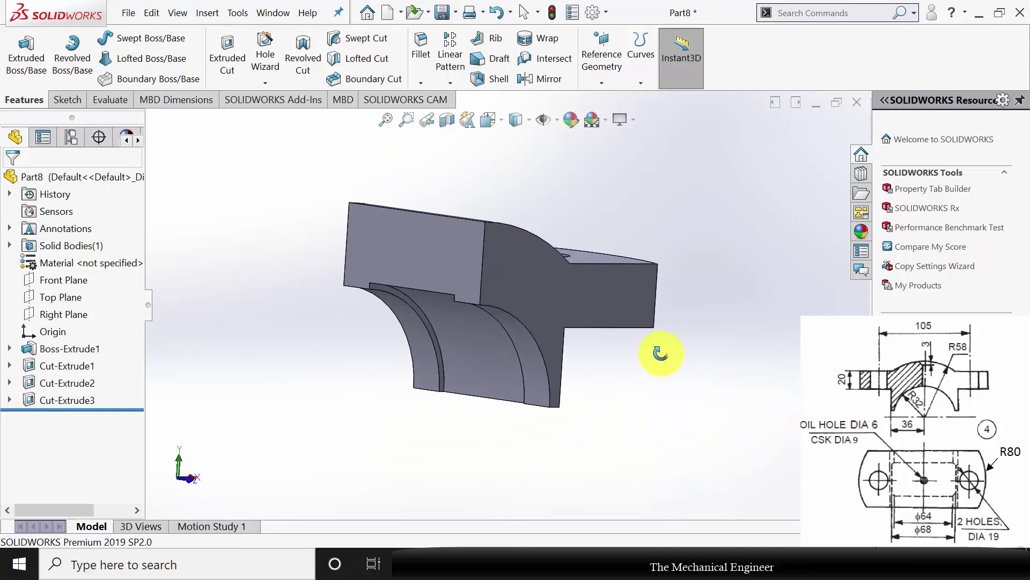
click(550, 79)
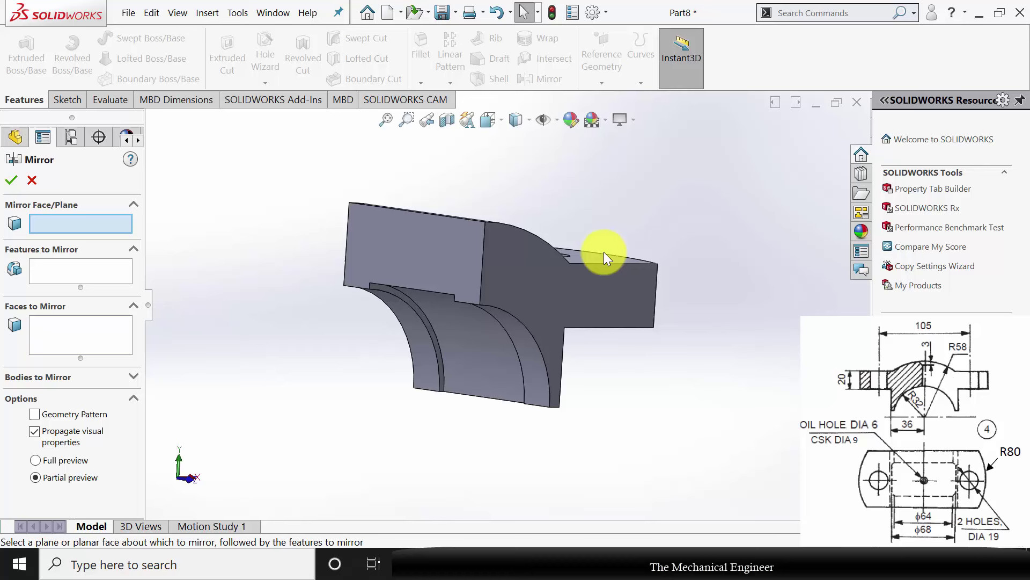
click(432, 228)
click(152, 119)
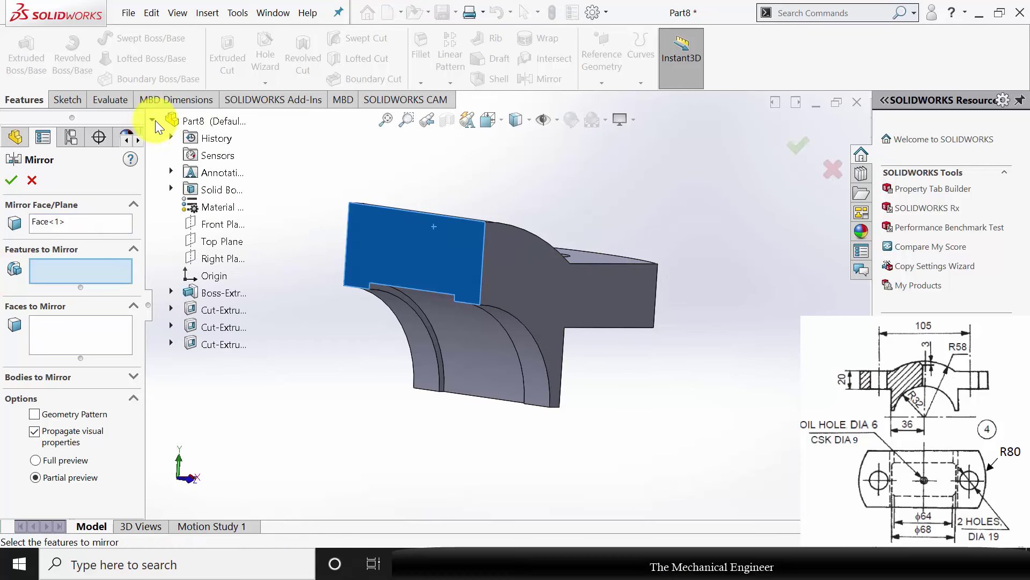
click(225, 299)
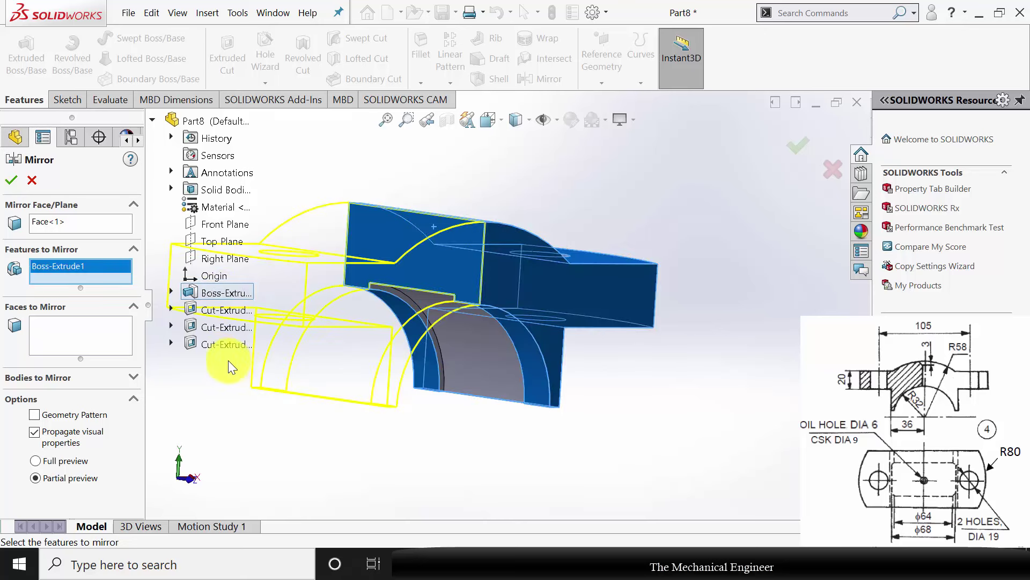
shift+click(213, 347)
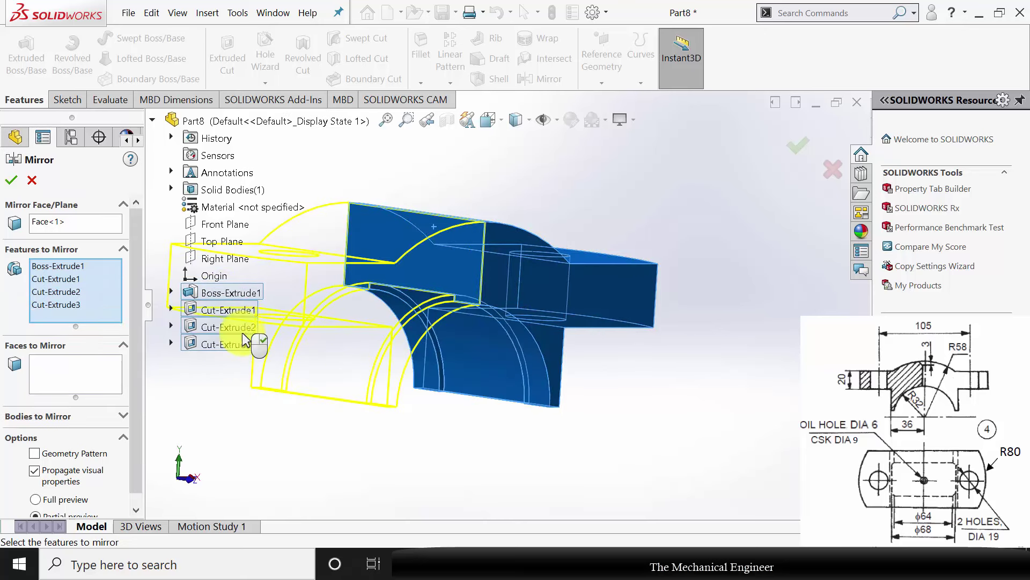
click(11, 180)
Step: Assign Malleable Cast Iron as the material of the full cap
middle_drag(574, 237, 495, 295)
right_click(99, 268)
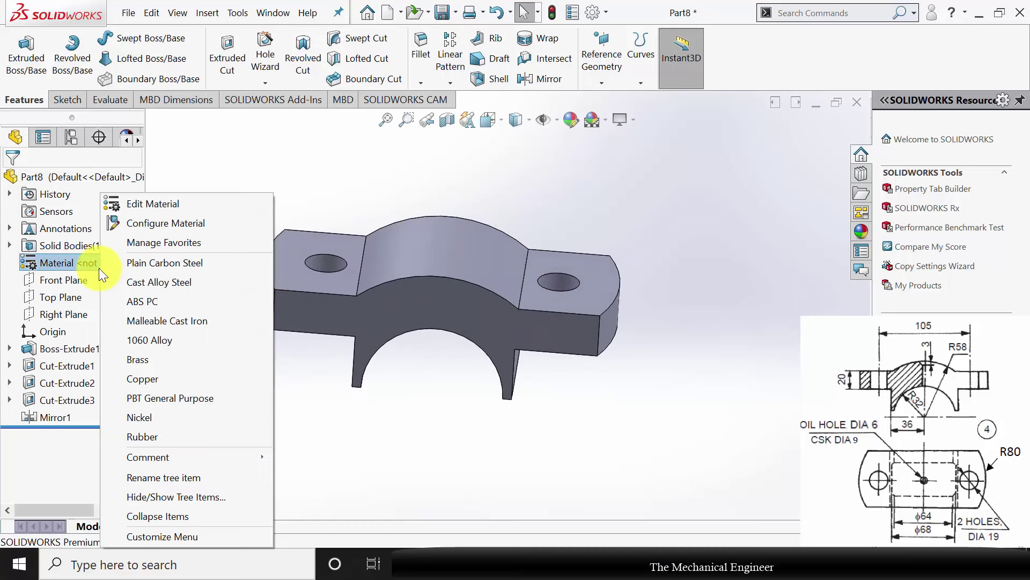
click(188, 320)
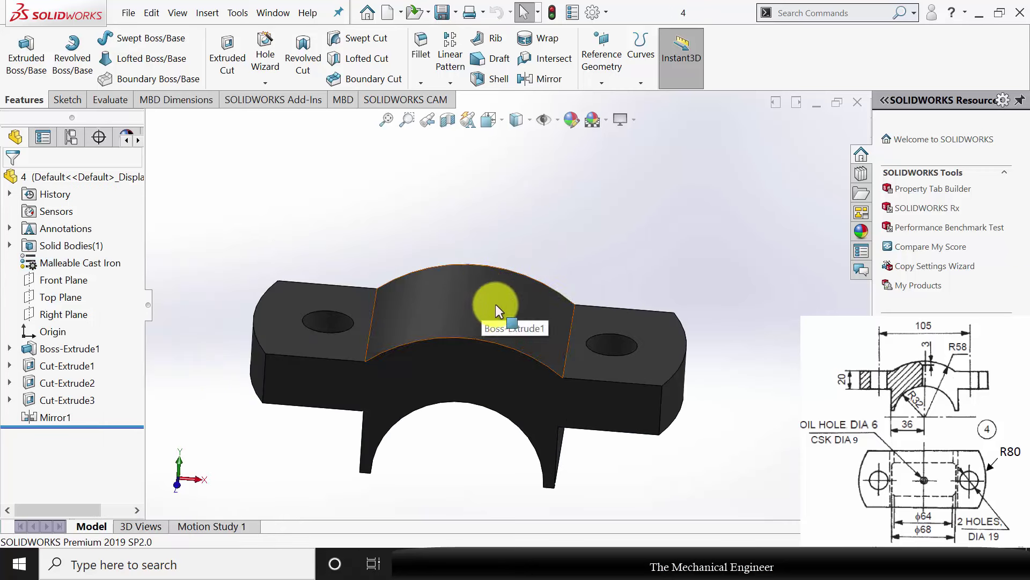
Step: Create a reference plane offset 58 mm upward from the Top Plane
click(601, 82)
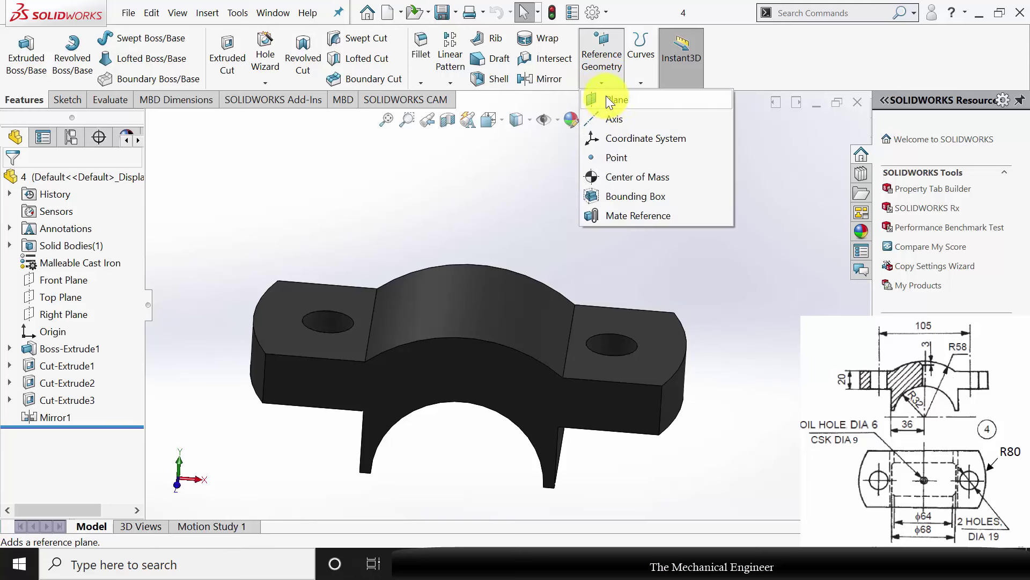
click(607, 99)
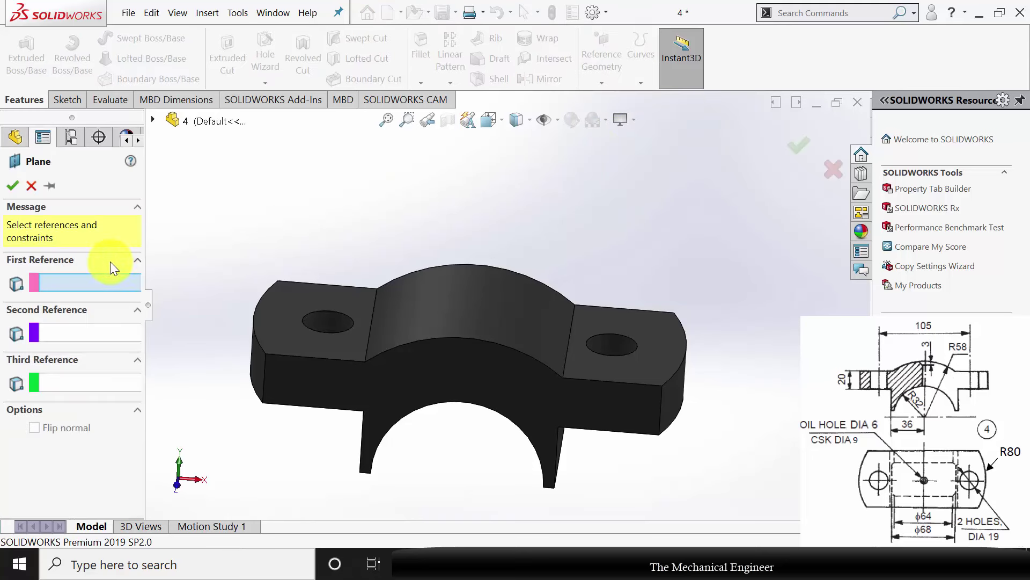
click(153, 120)
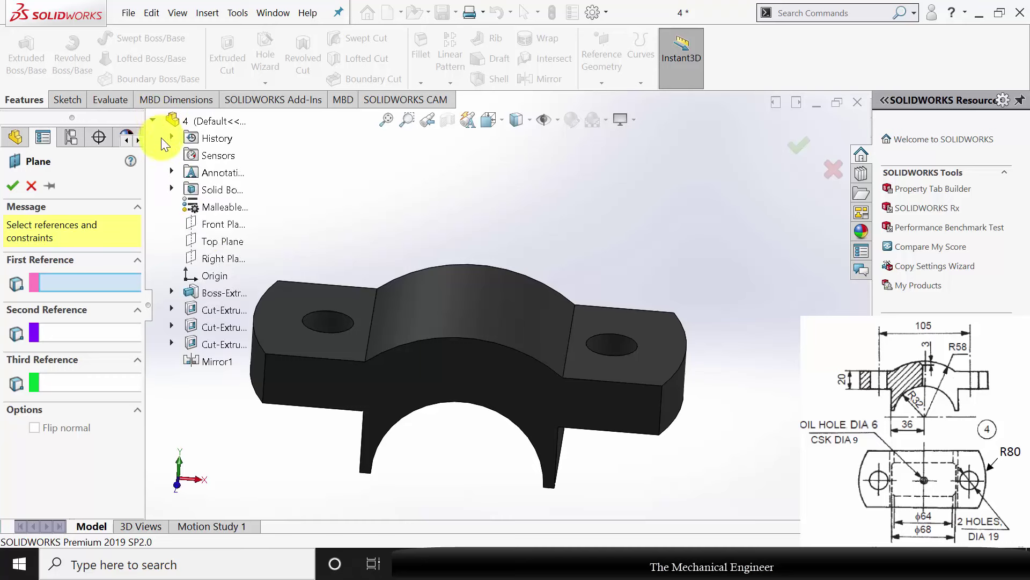
click(208, 241)
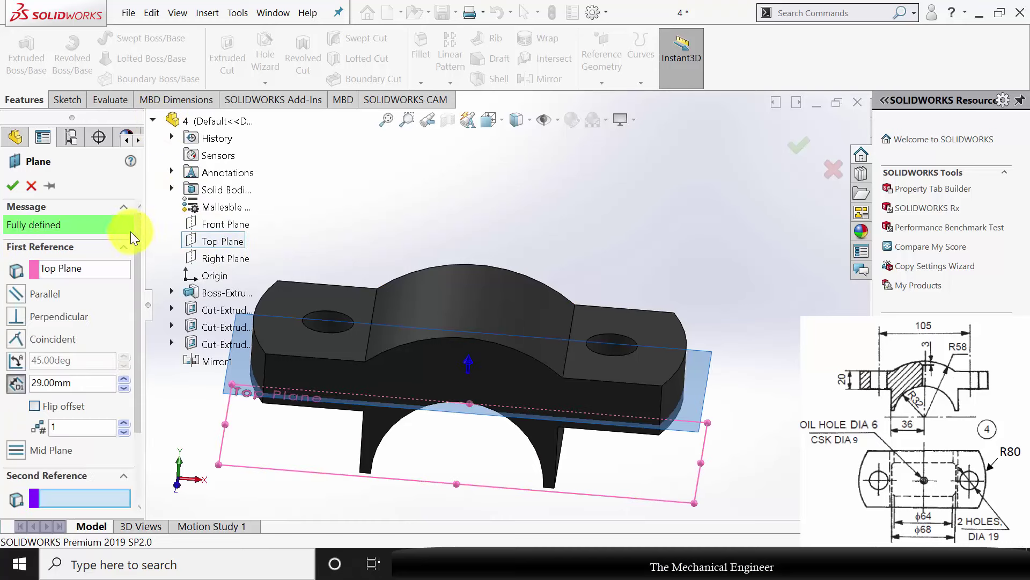
middle_drag(605, 408, 515, 333)
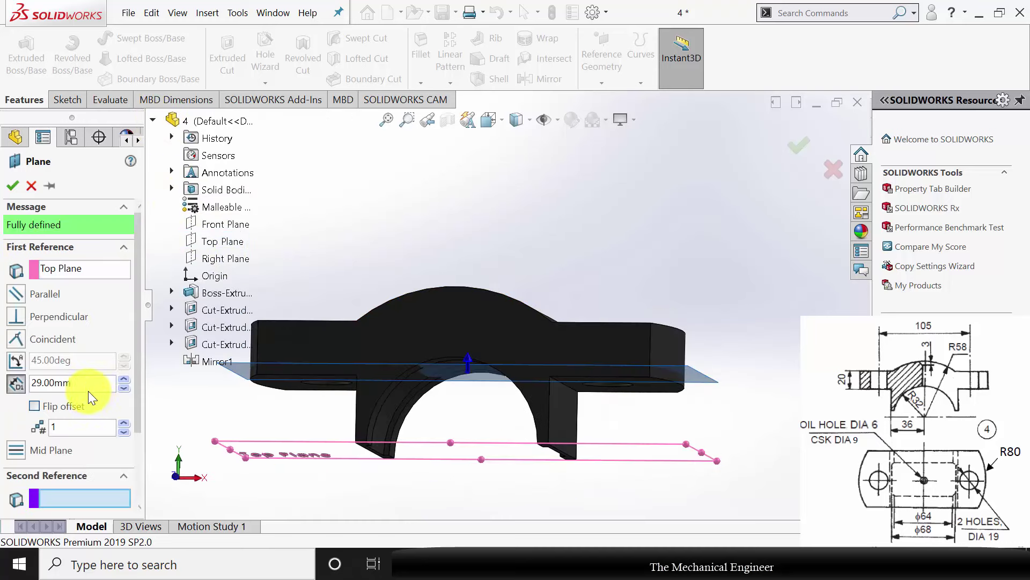
double_click(64, 382)
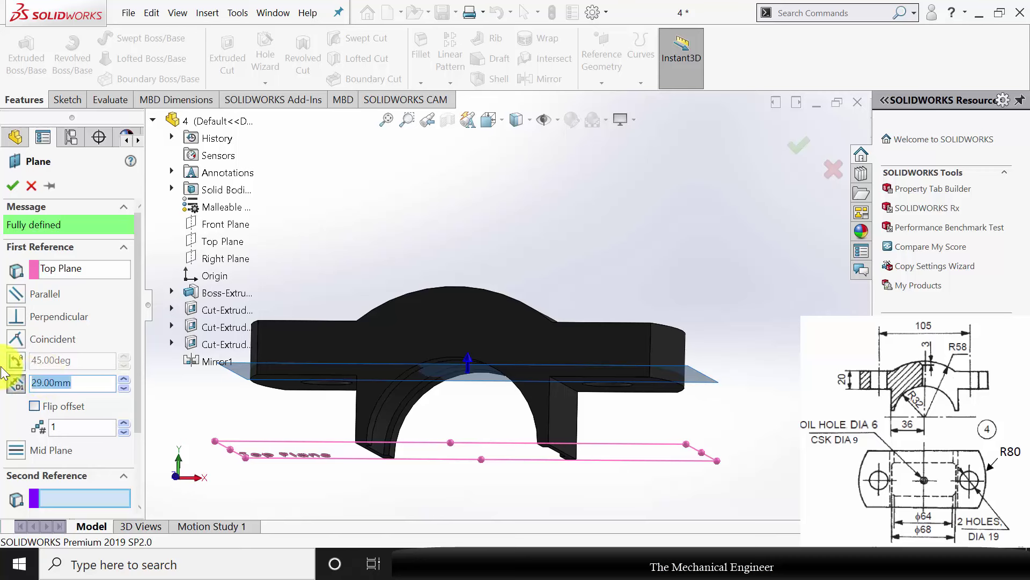
key(Return)
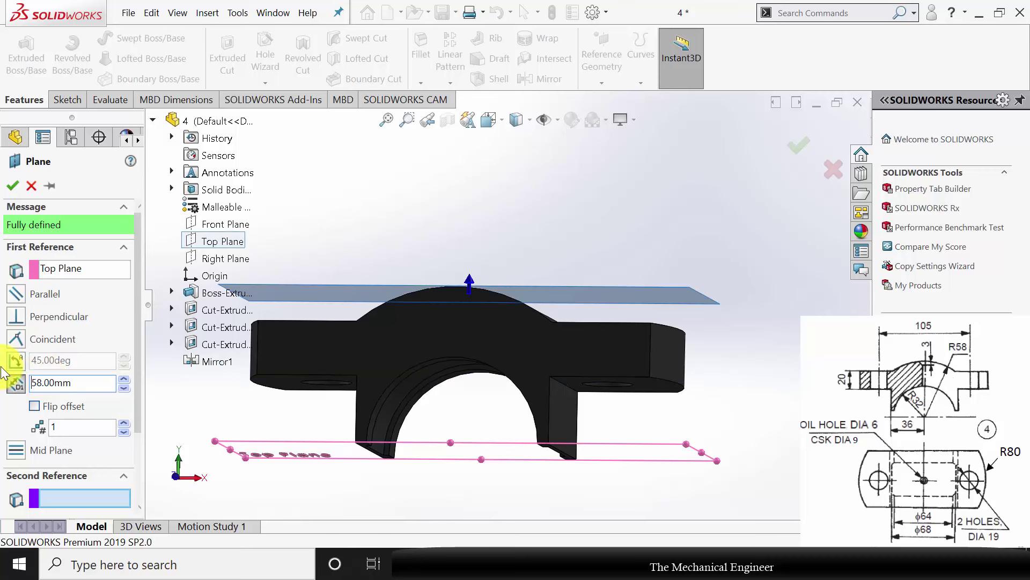
click(13, 185)
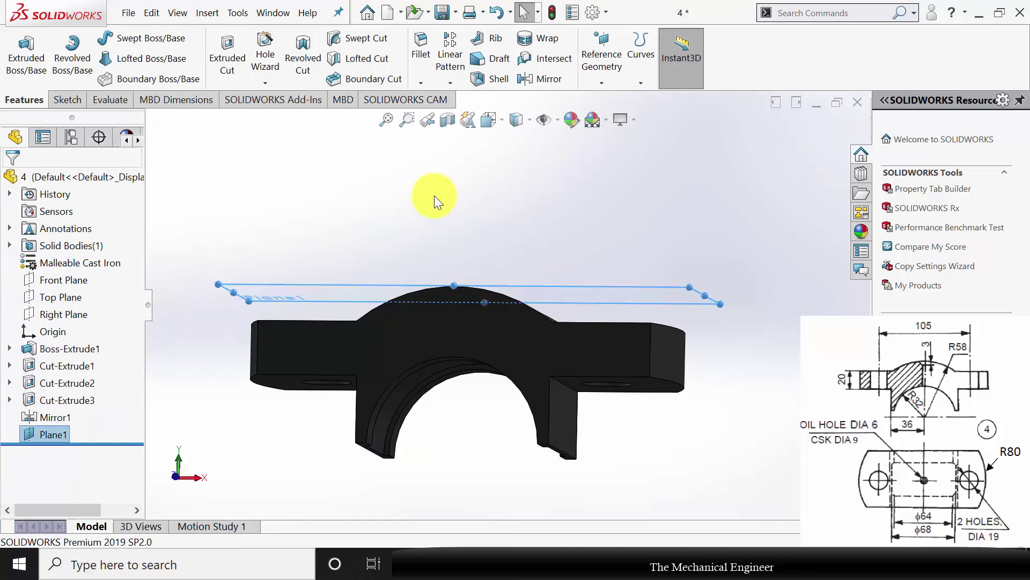
Step: Sketch a circle about 7.4 mm in diameter on the new offset plane, centred on the origin
middle_drag(485, 258, 552, 308)
click(677, 276)
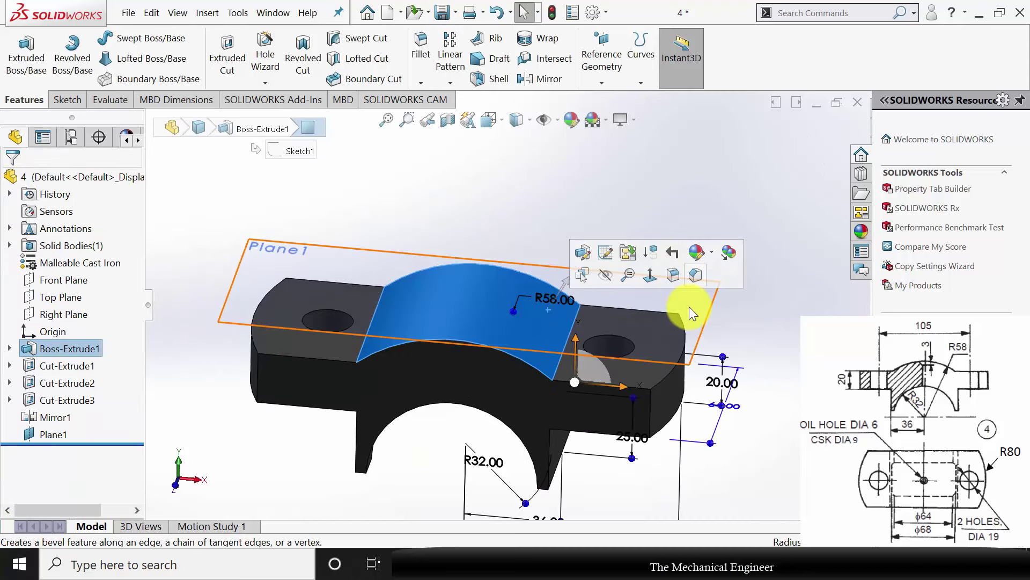
click(745, 271)
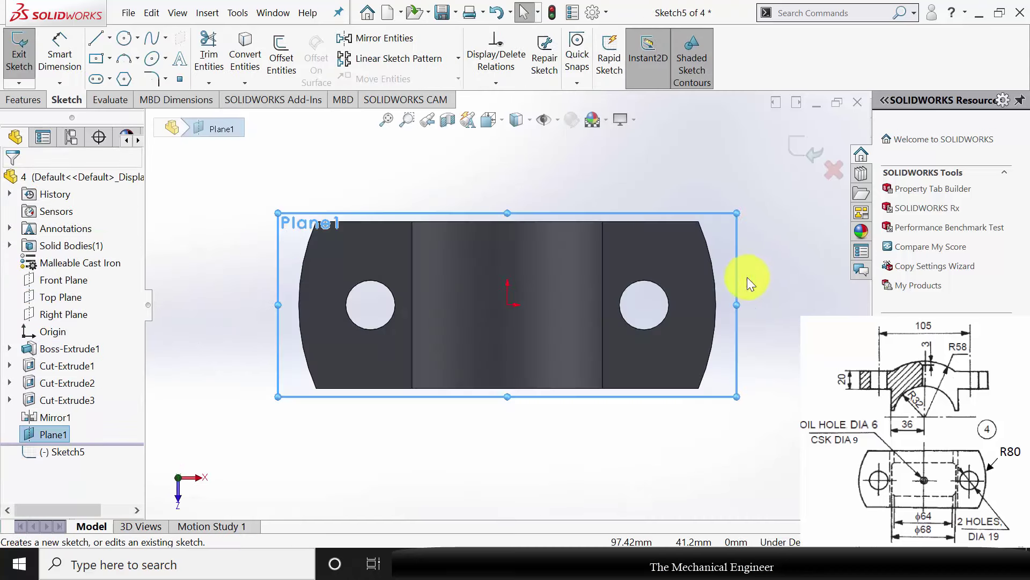
click(124, 37)
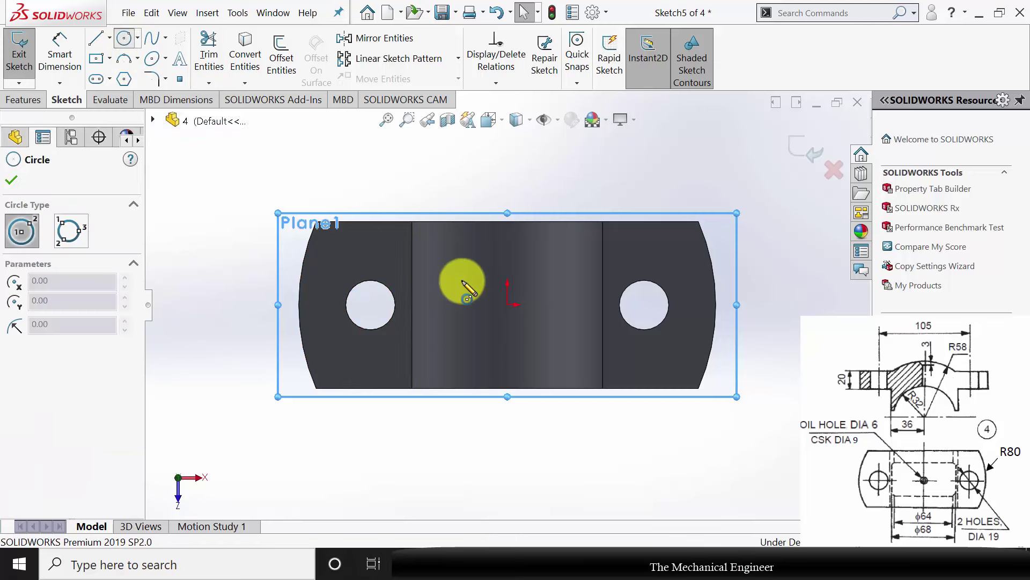
scroll(459, 274, down, 5)
drag(605, 363, 629, 348)
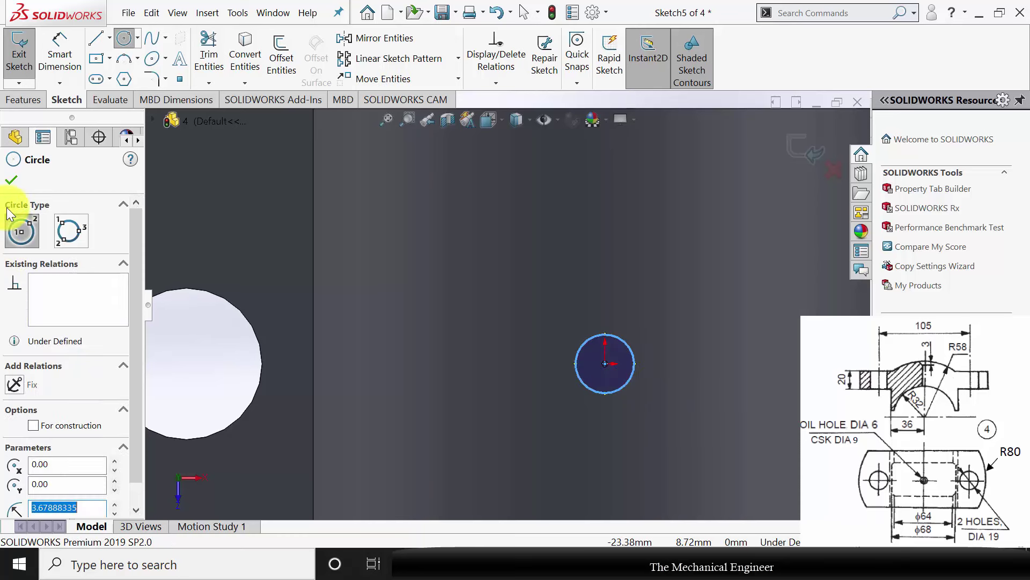
click(11, 182)
Step: Dimension the diameter of the small circle on the offset plane as 9 mm
click(60, 52)
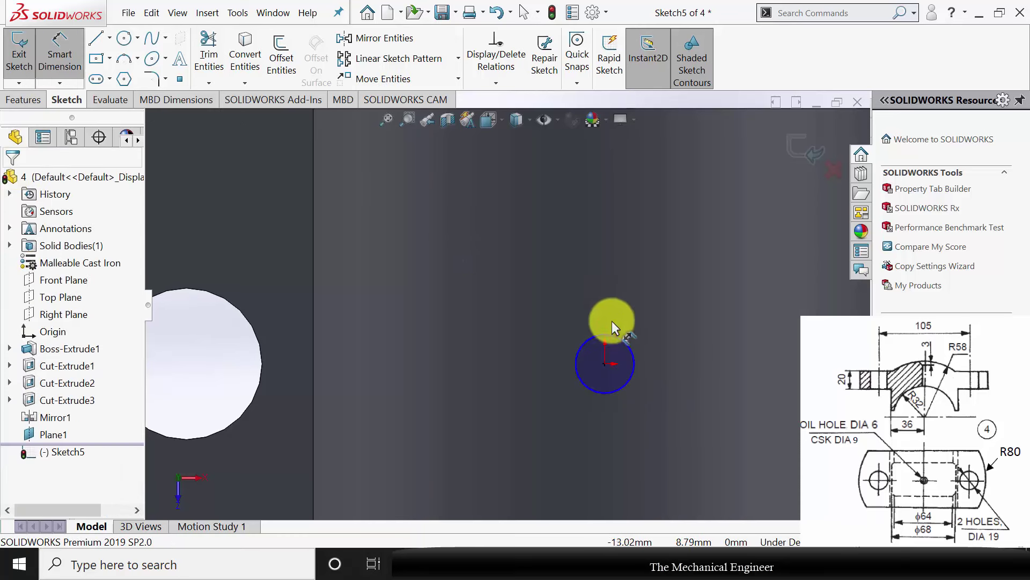
click(622, 348)
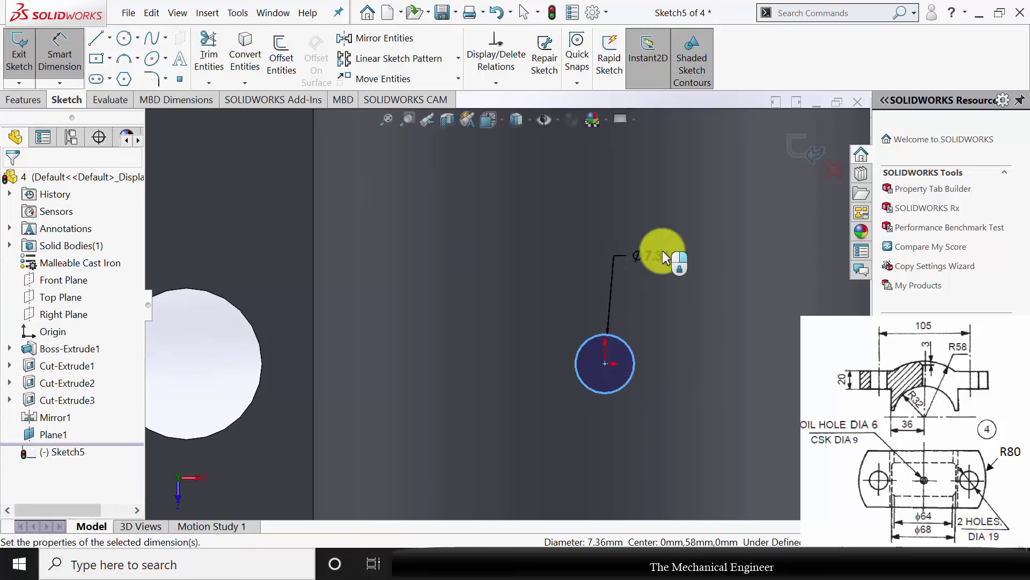
click(662, 259)
key(Return)
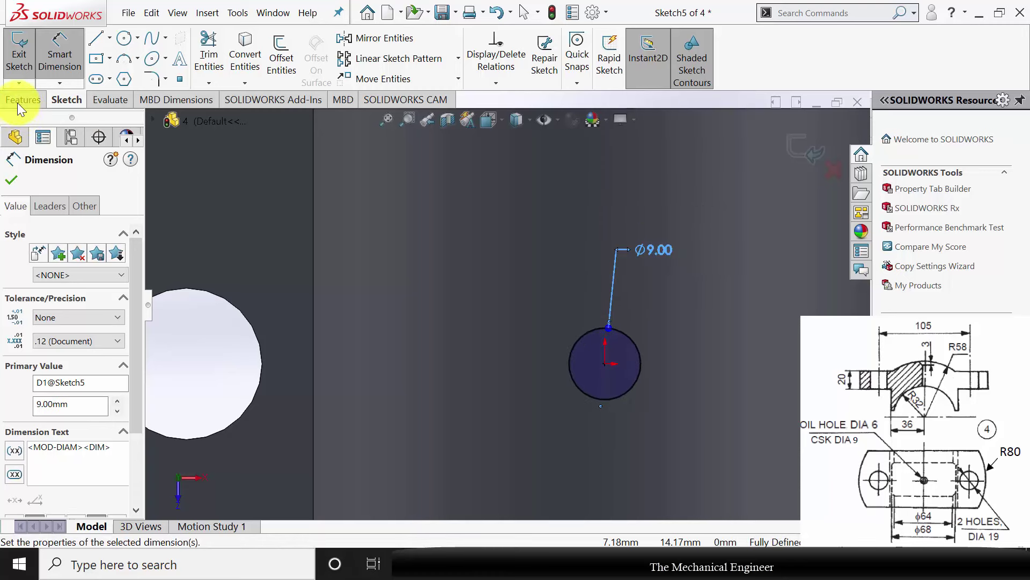
Step: Cut the 9 mm circle 3 mm deep into the crown of the cap with the Blind end condition
click(20, 100)
click(223, 48)
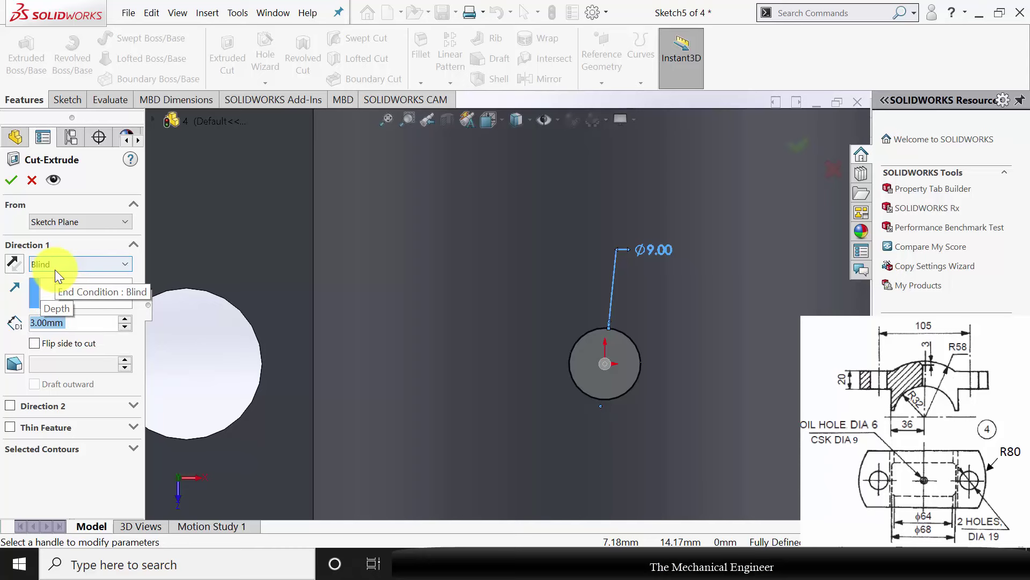
key(Return)
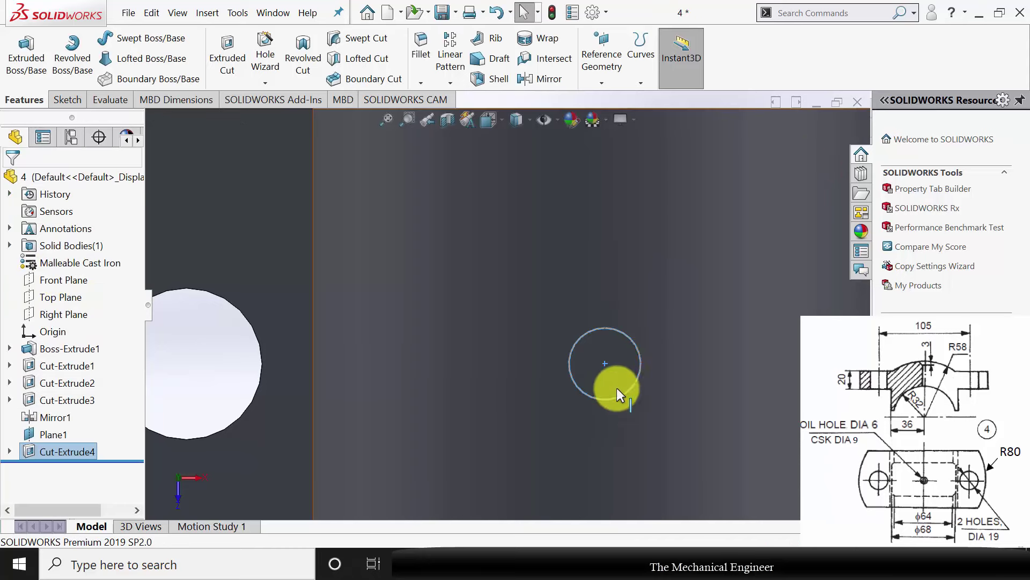
Step: Sketch a circle about 6 mm in diameter on the floor of the 9 mm countersink, centred on the origin
click(618, 372)
click(672, 344)
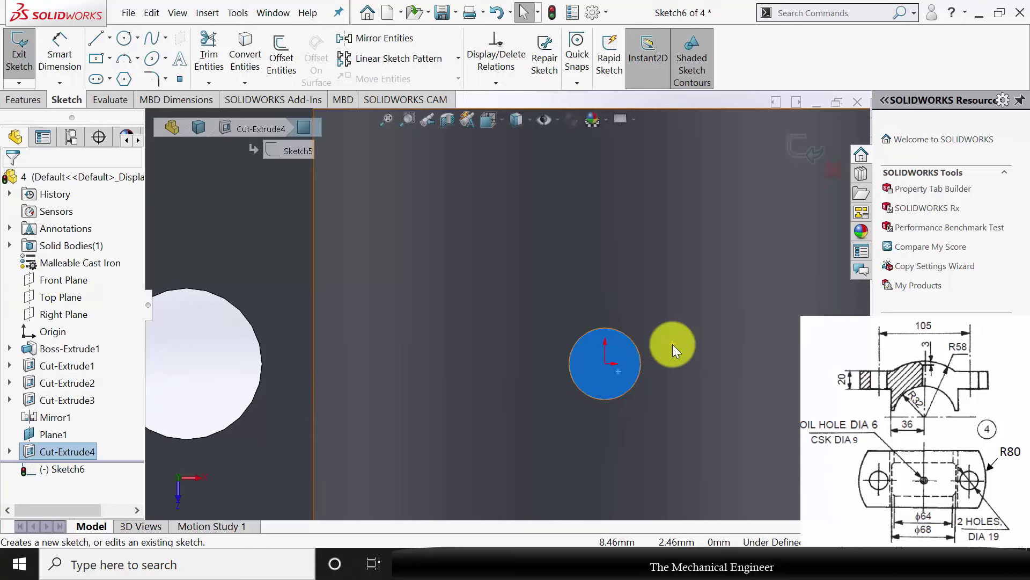
click(124, 37)
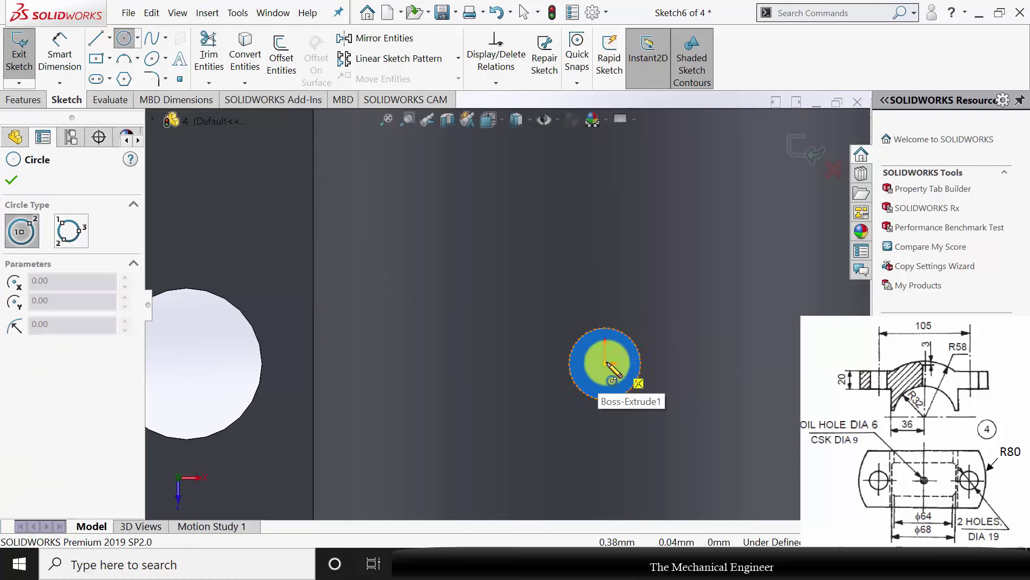
click(606, 363)
click(621, 345)
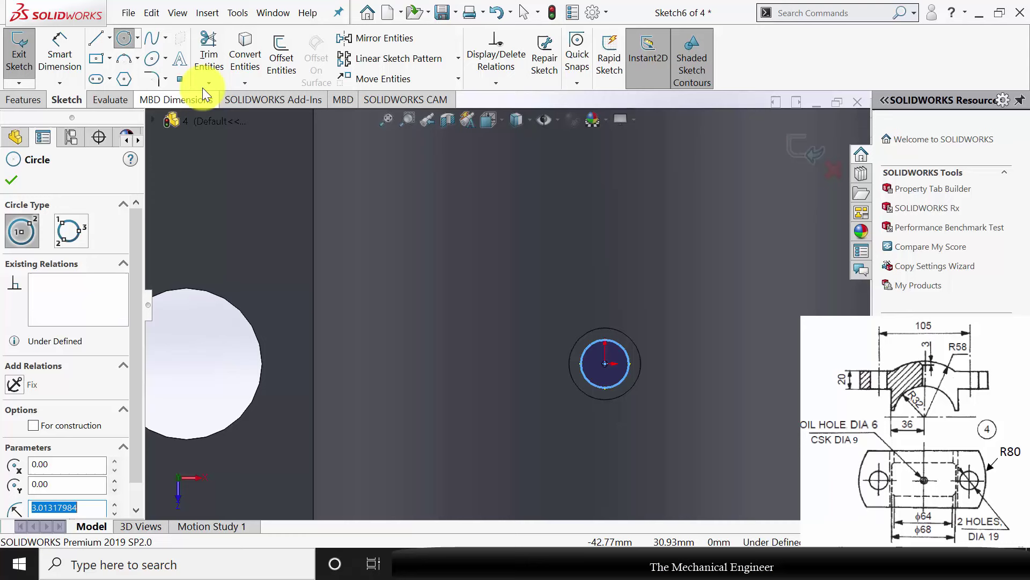
Step: Dimension the diameter of the inner oil hole circle as 6 mm
click(59, 56)
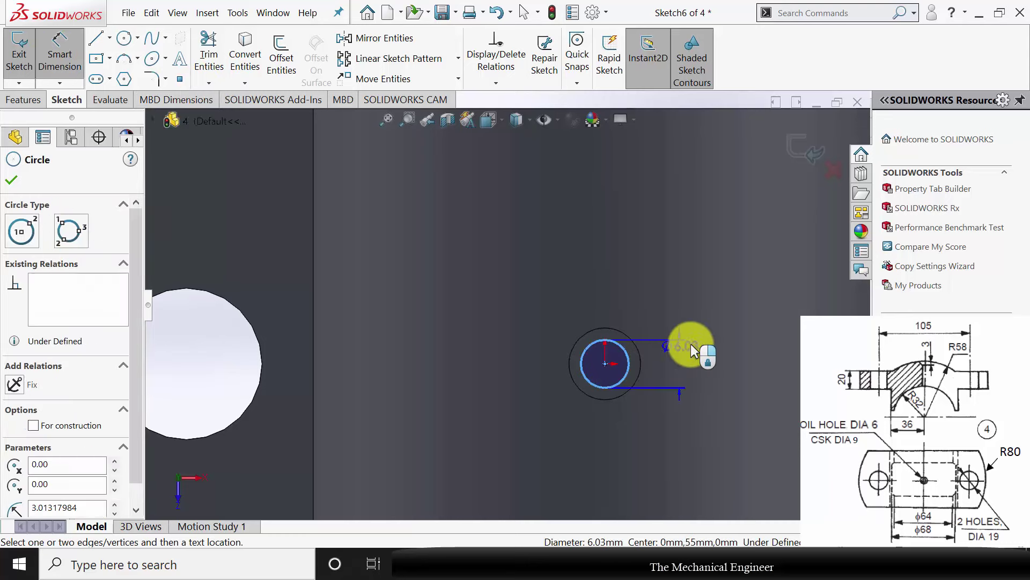
click(691, 344)
text(6)
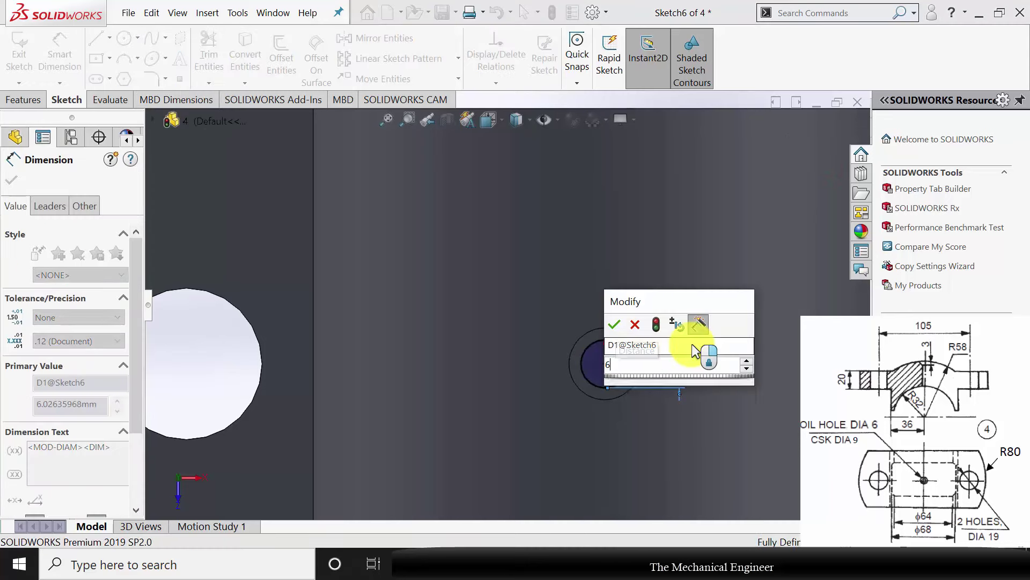
key(Return)
Step: Cut the 6 mm oil hole circle with the Through All end condition and hide the offset reference plane
click(21, 100)
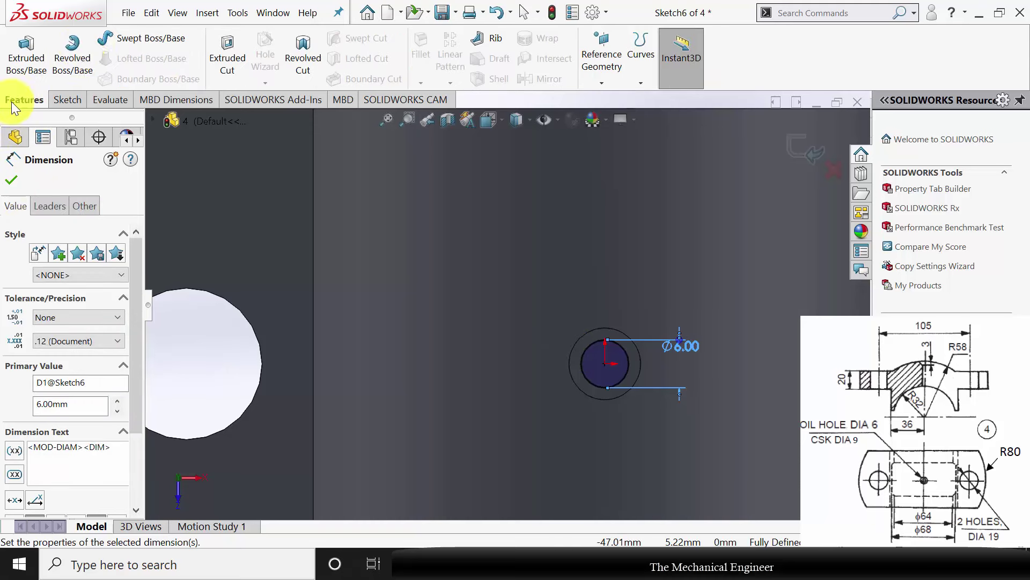
click(227, 62)
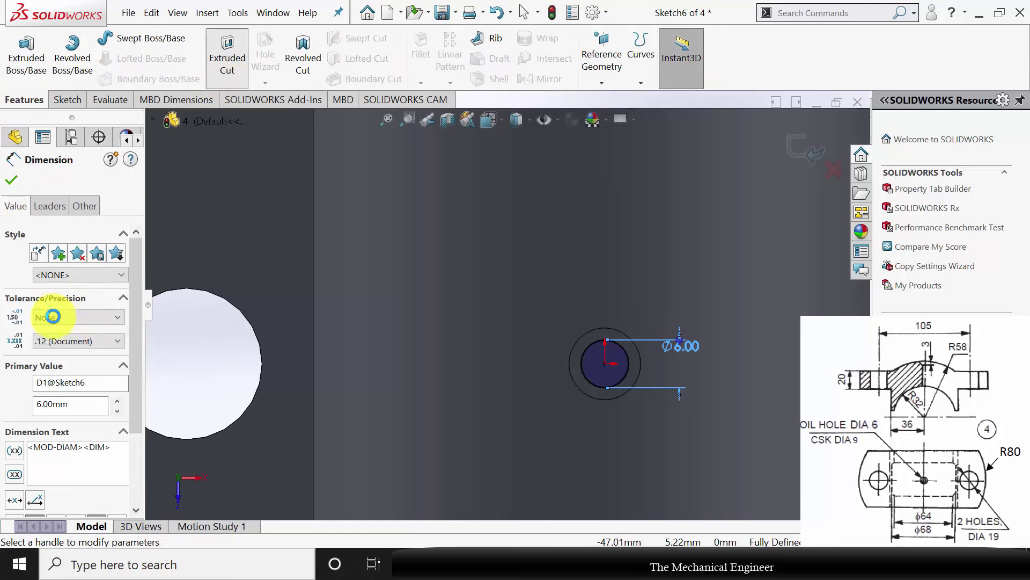
click(69, 264)
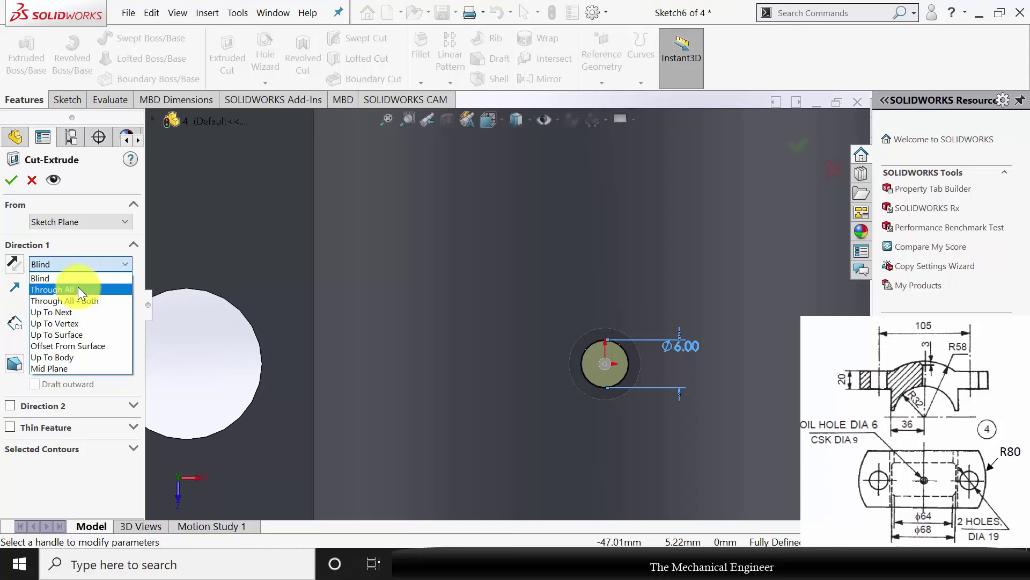
click(79, 288)
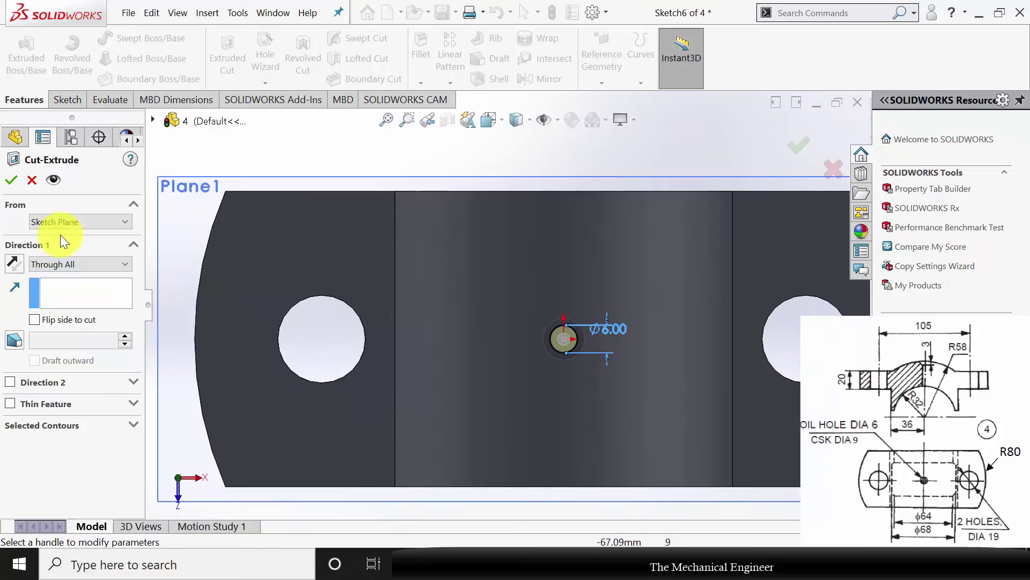
click(11, 179)
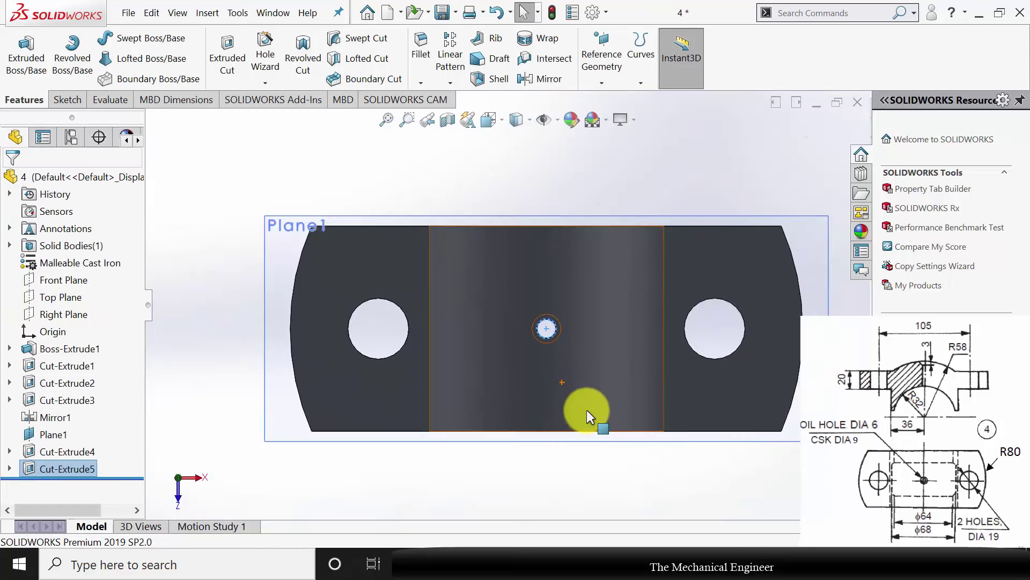
click(767, 208)
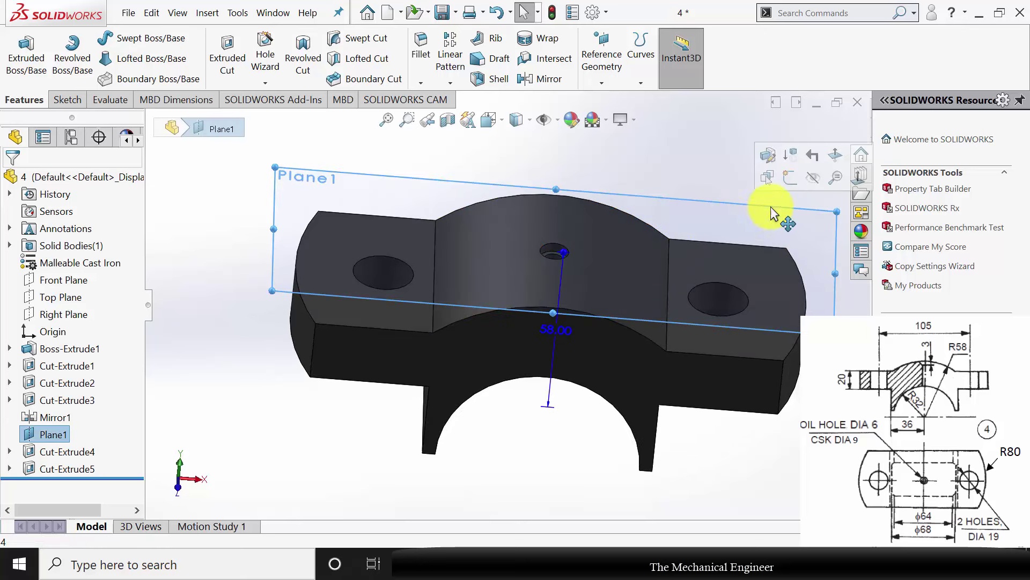
click(820, 172)
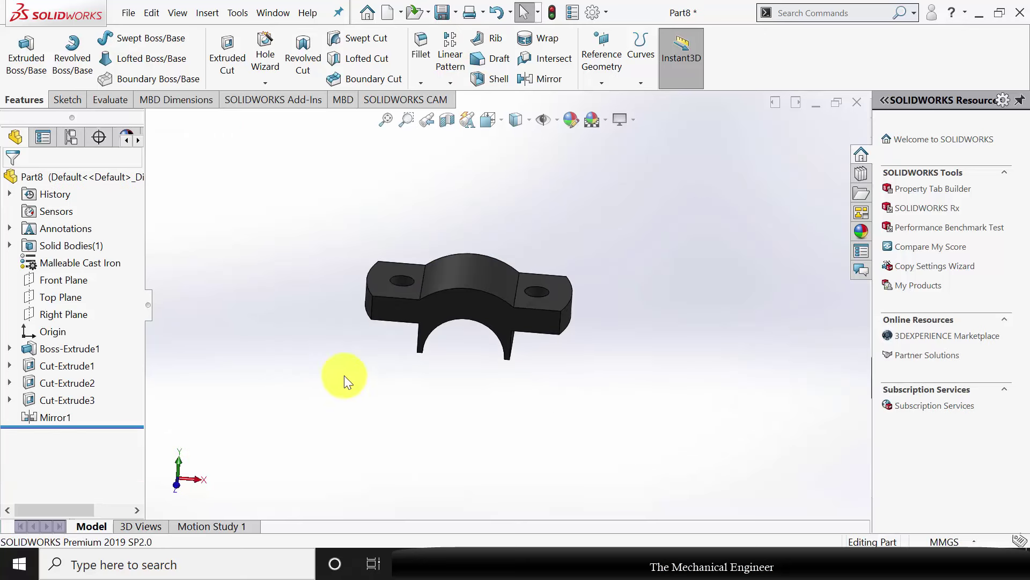
Step: Save the cap part with the file name 4 and close it
key(ctrl+s)
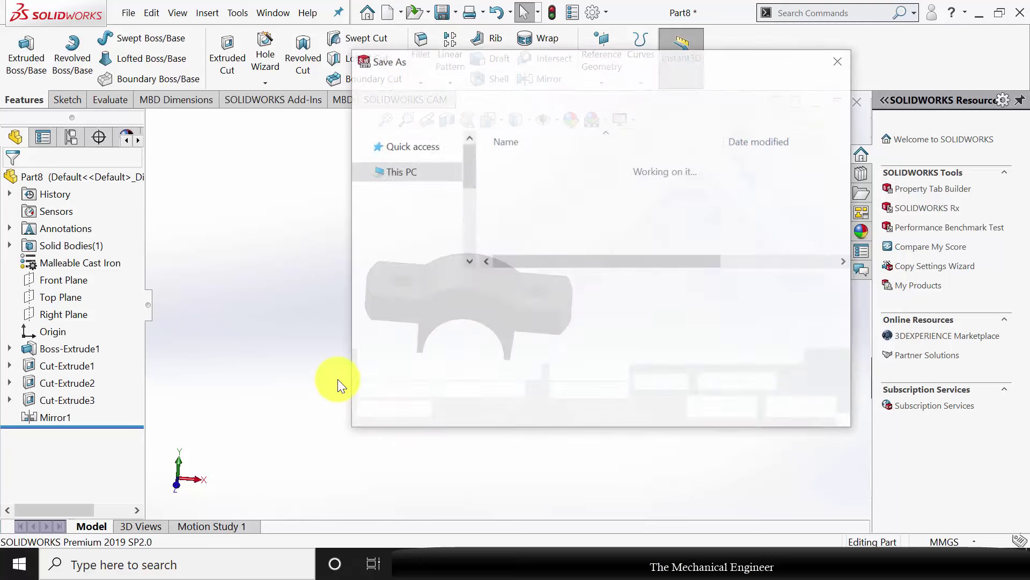
text(4)
key(Return)
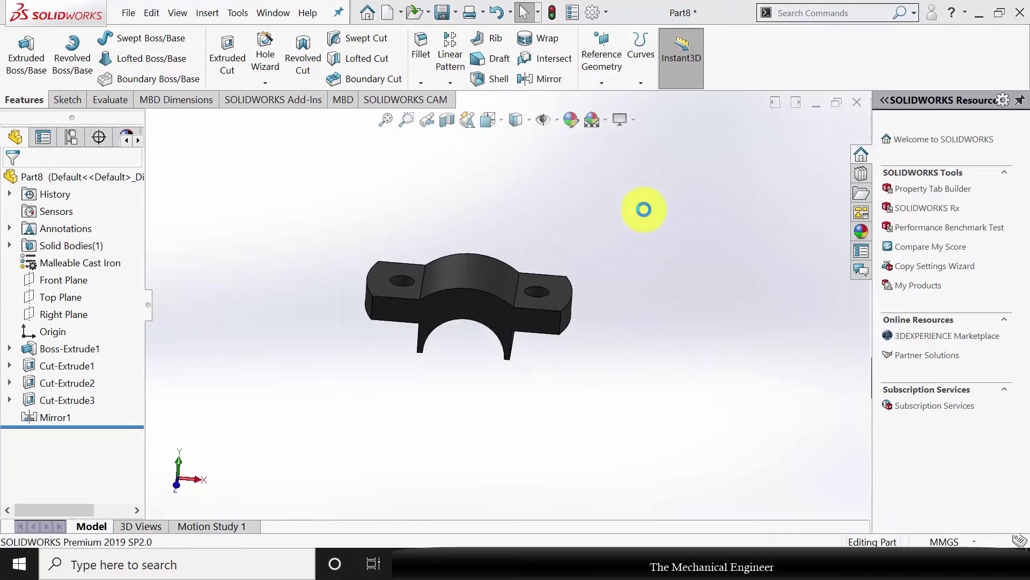
click(857, 102)
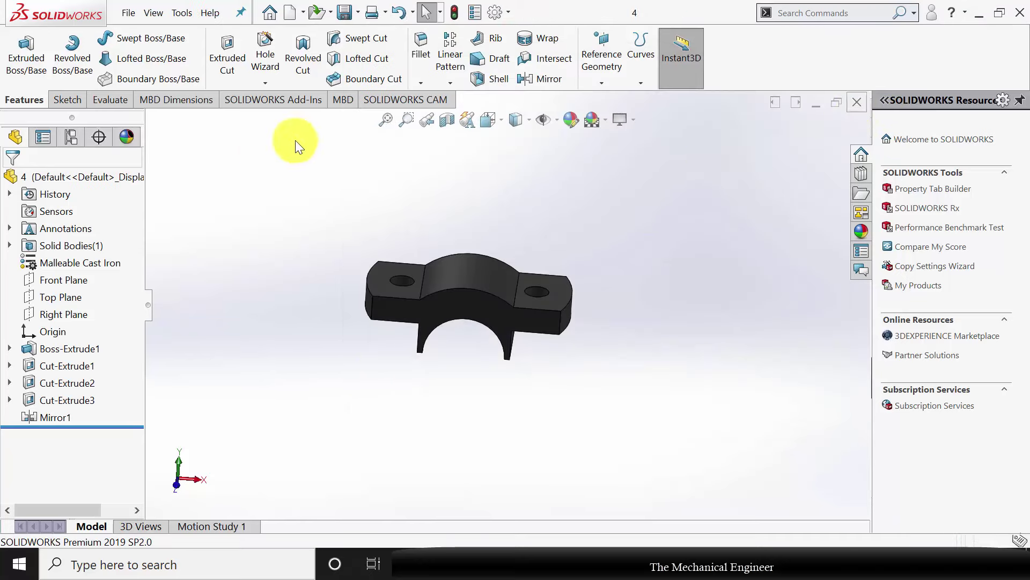
Step: Create a new part and sketch a center rectangle about 60 by 68 mm on the Top Plane, centred on the origin
click(286, 18)
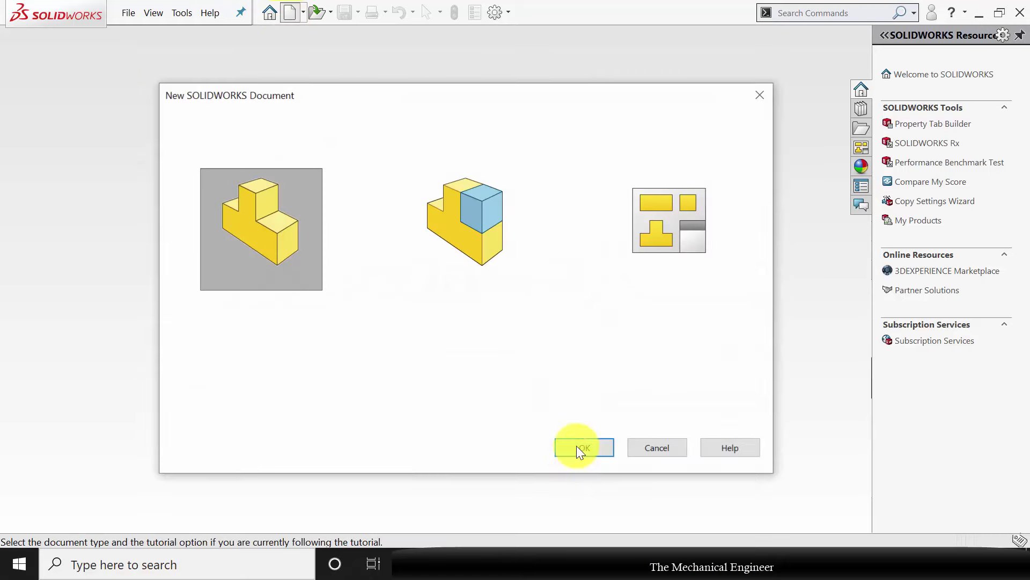
click(567, 447)
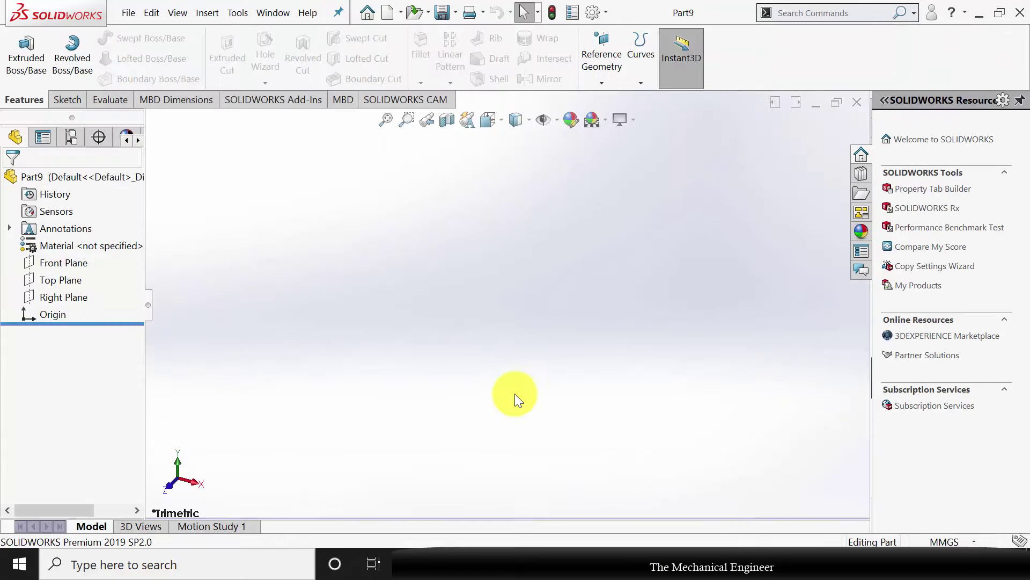
click(74, 281)
click(99, 261)
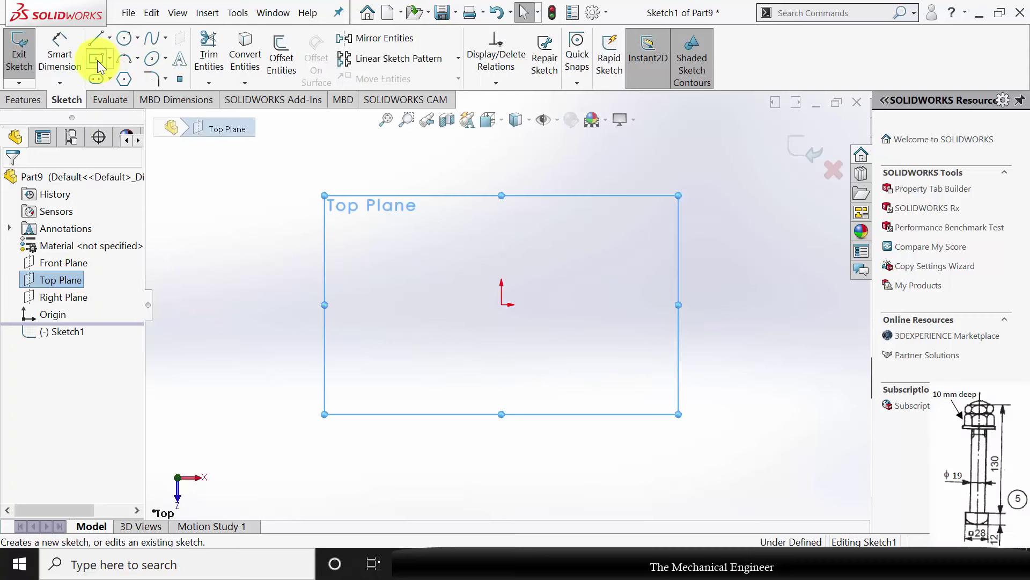
click(97, 59)
click(501, 304)
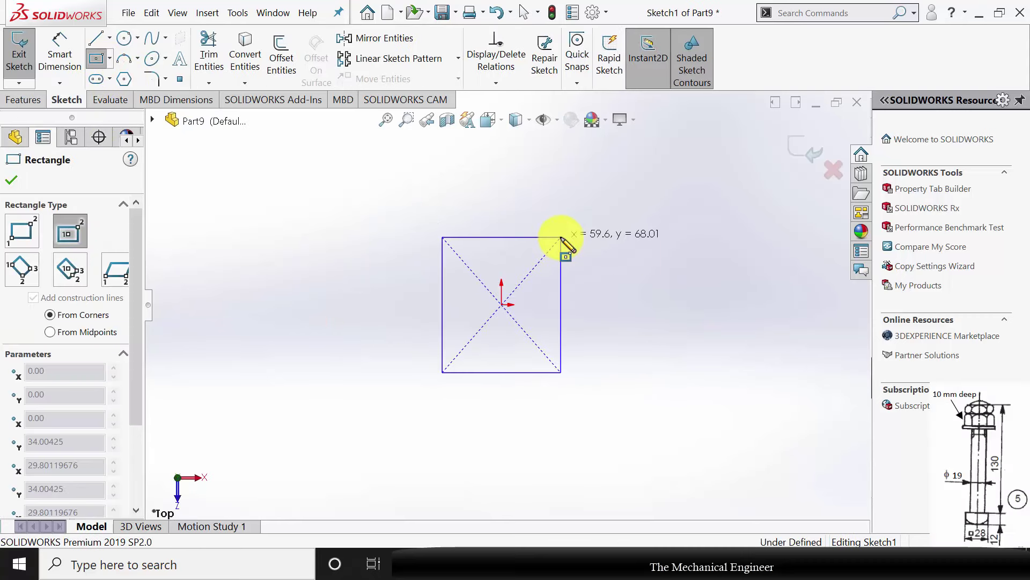
click(561, 237)
Step: Dimension the rectangle's height and width as 28 mm each
click(69, 51)
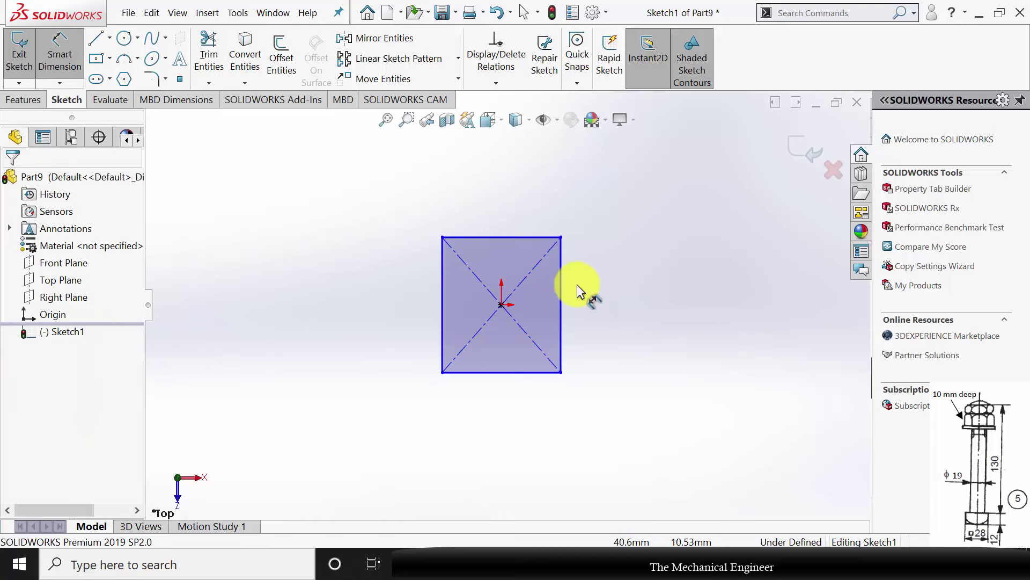
click(562, 298)
click(611, 301)
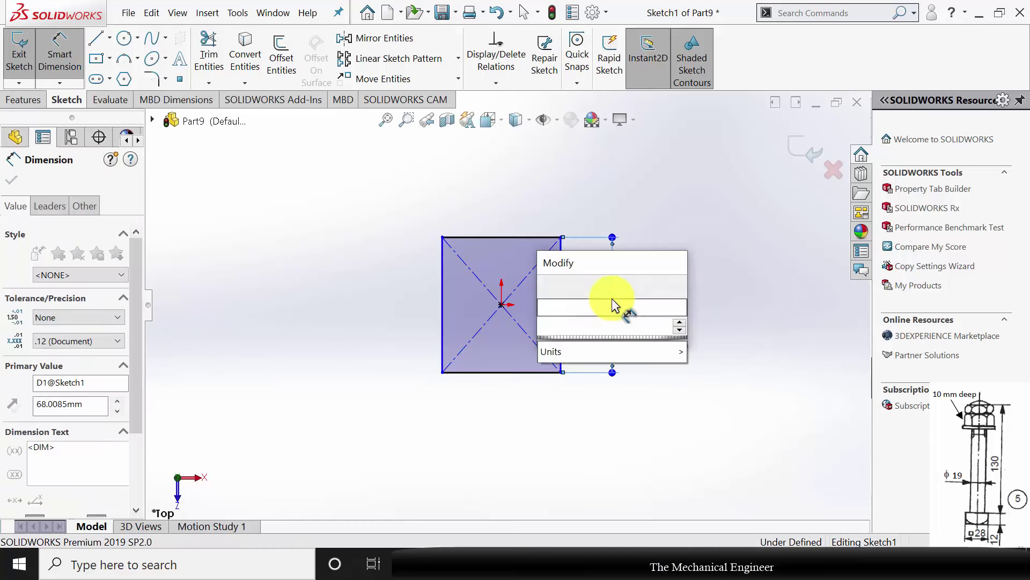
text(28)
key(Return)
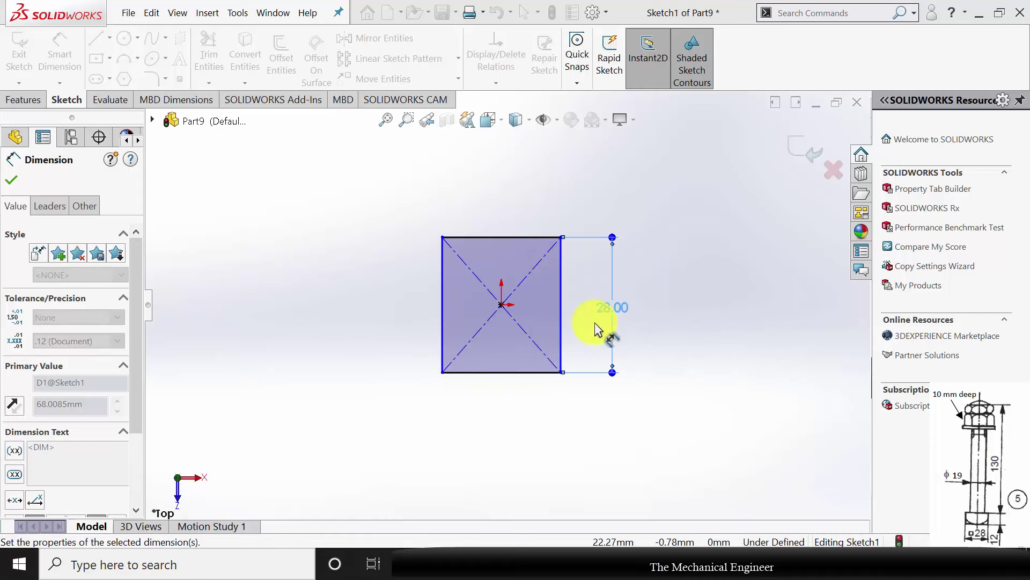
click(491, 379)
click(514, 434)
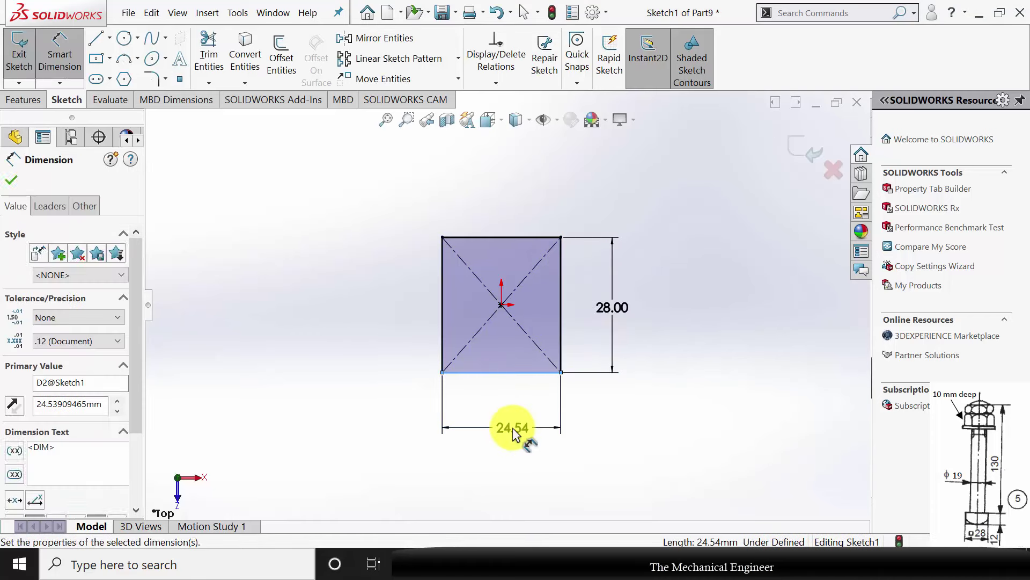
text(28)
key(Return)
Step: Extrude the 28 mm square 12 mm with the Blind end condition to form the bolt head
click(20, 100)
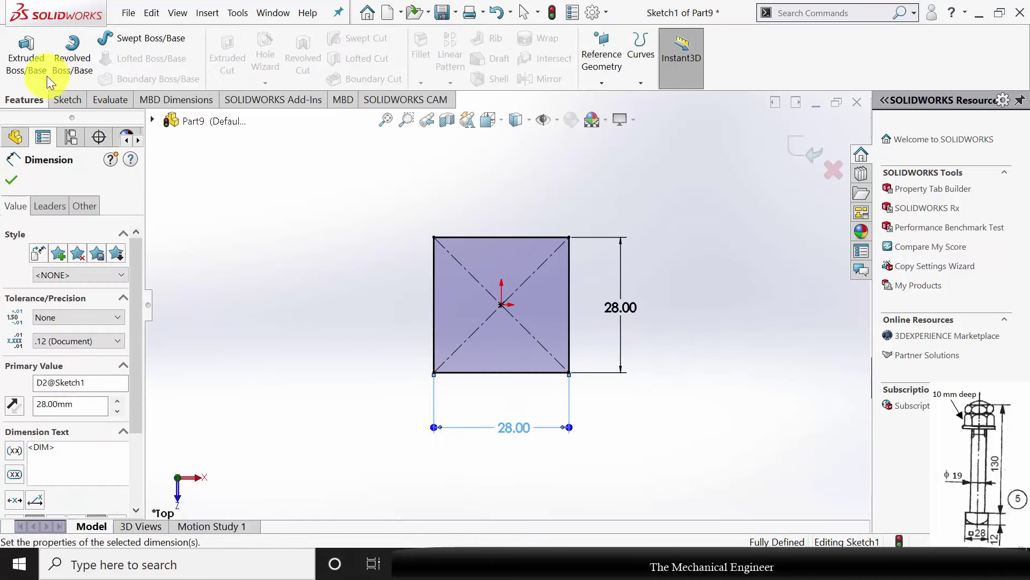
click(20, 60)
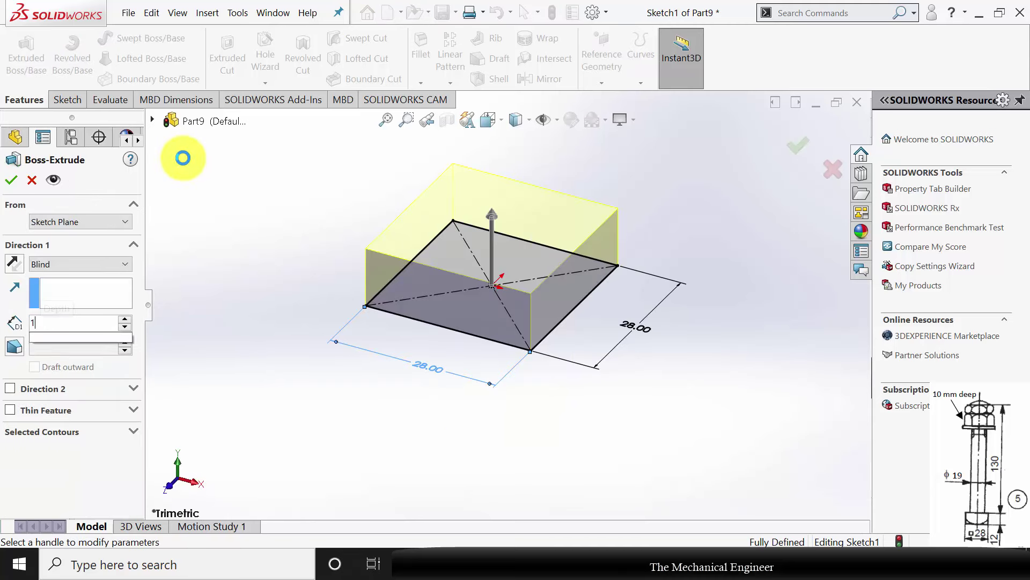
click(11, 181)
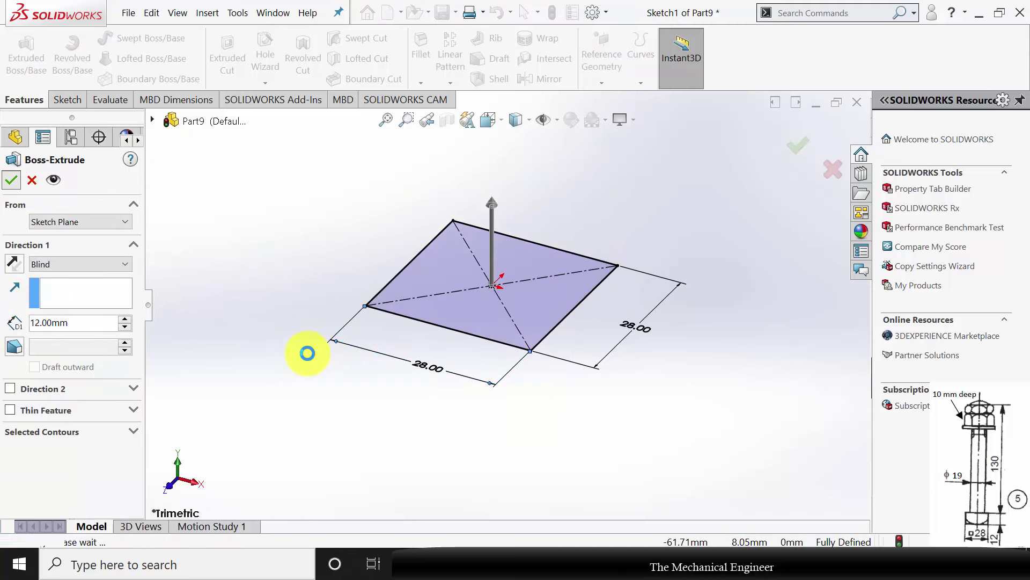
Step: Sketch a circle about 15.6 mm in diameter on the upper face of the square head, centred on the origin
click(492, 211)
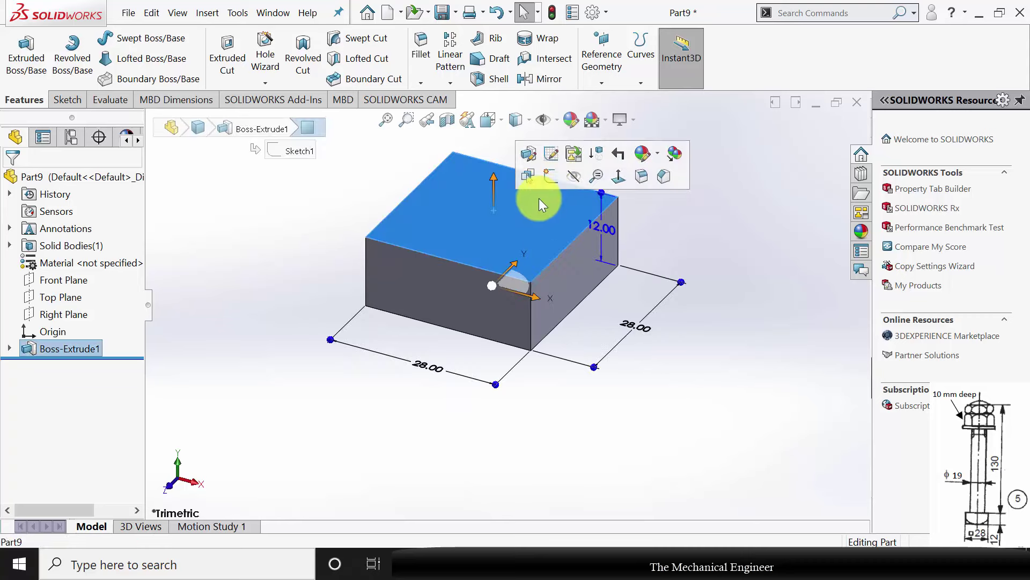
click(544, 182)
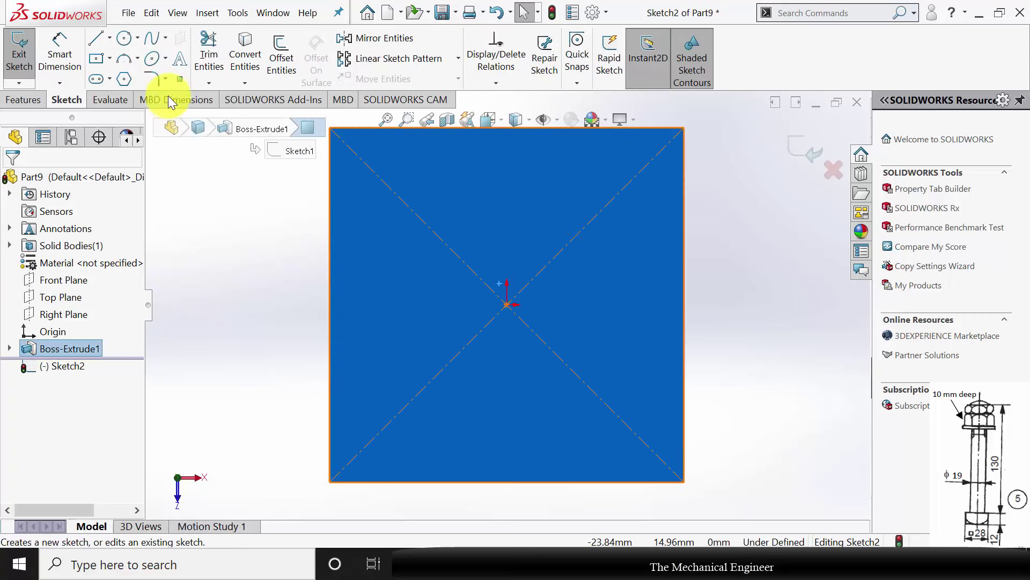
click(124, 38)
click(507, 305)
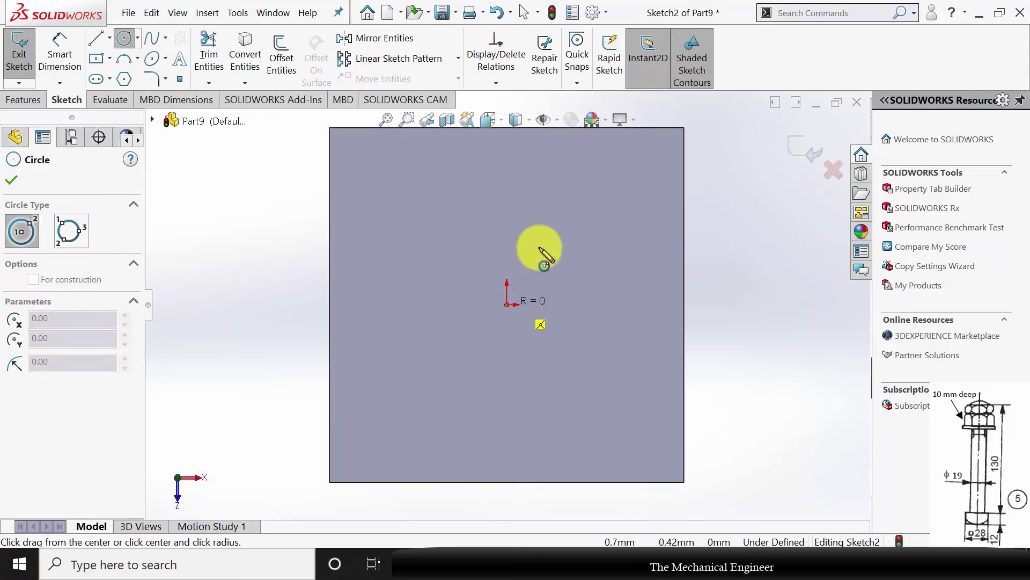
click(563, 223)
click(16, 181)
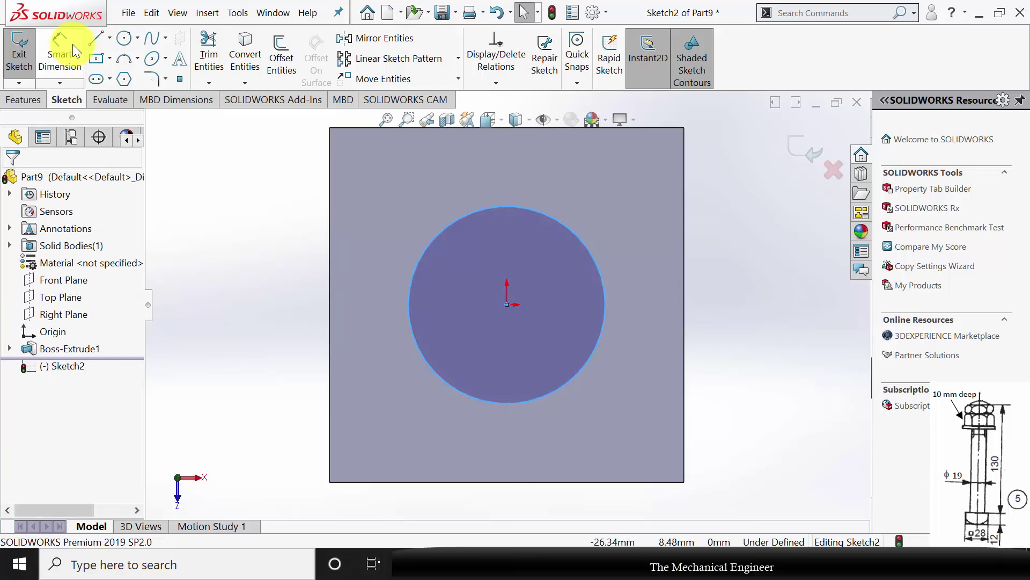
Step: Dimension the diameter of the circle on the square head as 19 mm
click(64, 47)
click(604, 329)
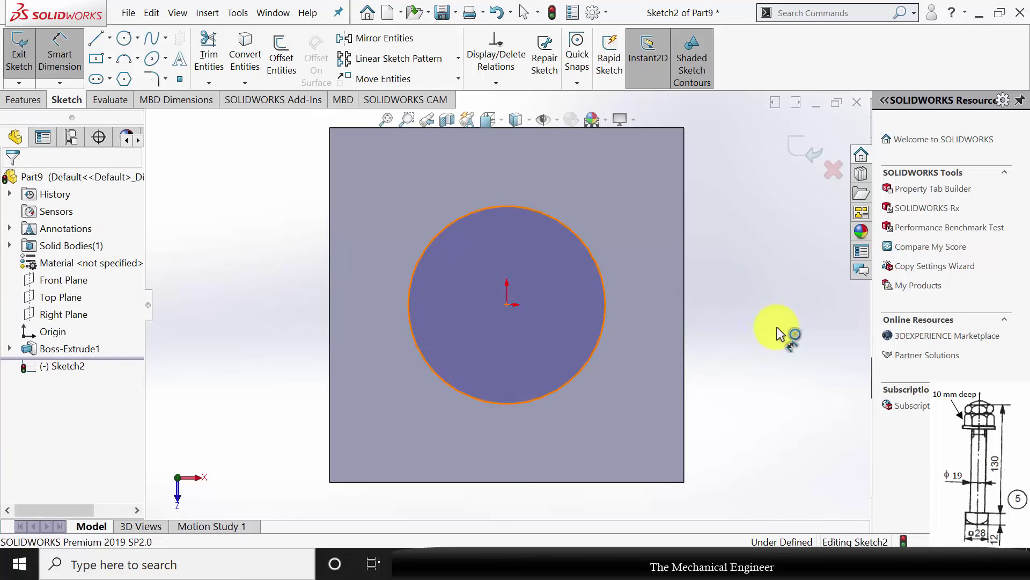
click(755, 317)
text(19)
key(Return)
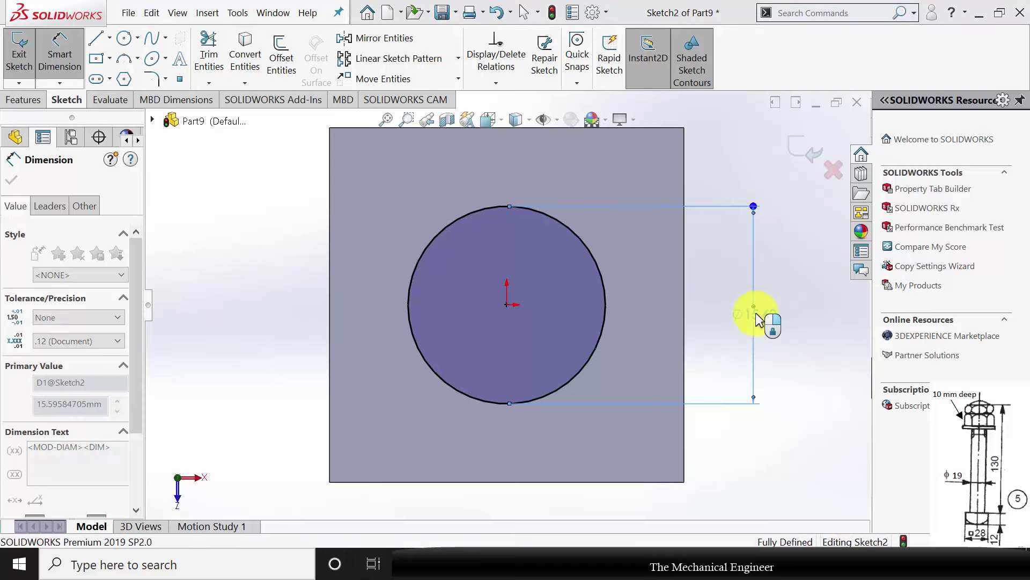
click(11, 181)
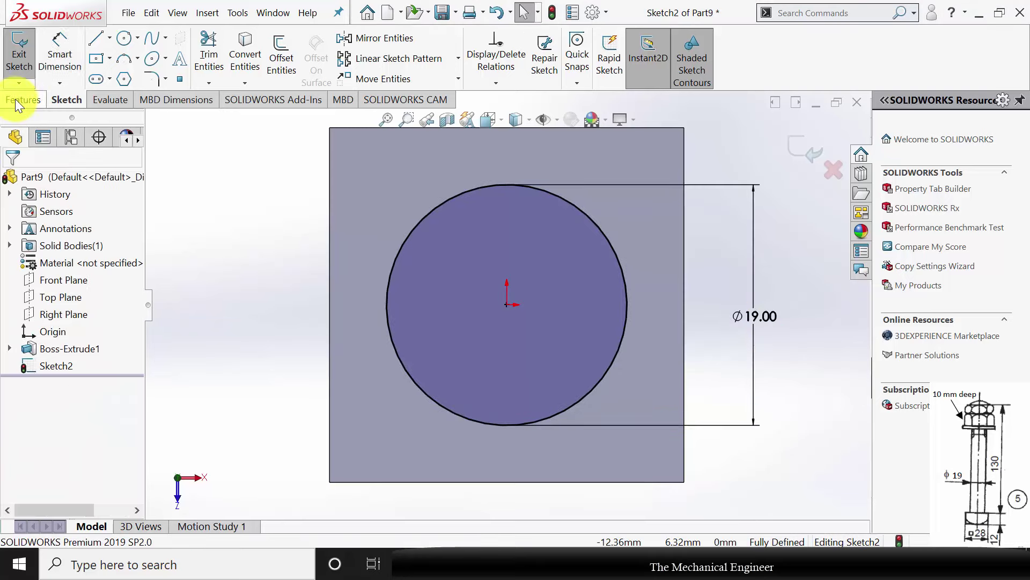
Step: Extrude the 19 mm circle 130 mm with the Blind end condition to form the bolt shank
click(19, 60)
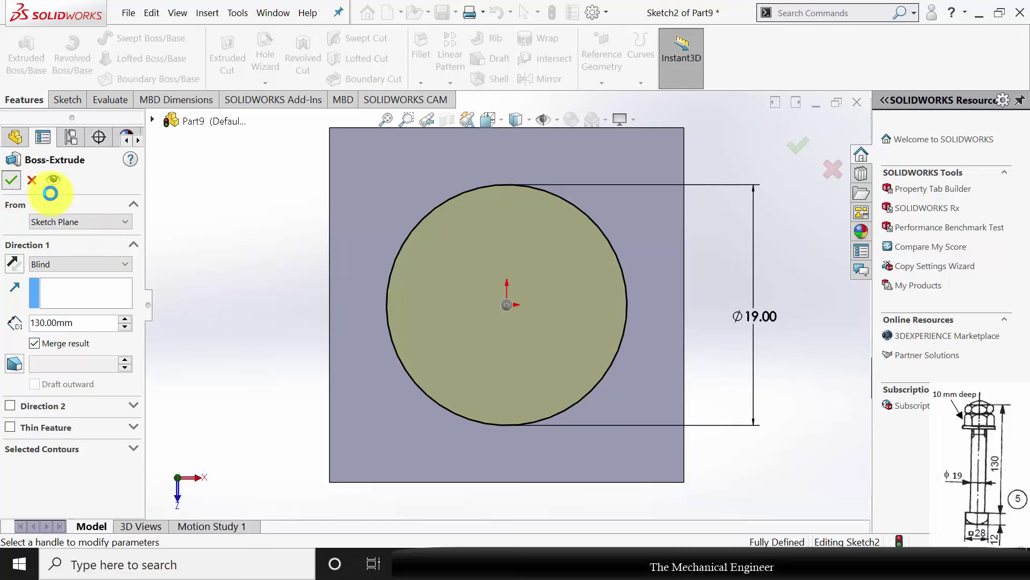
click(11, 180)
Step: Add a Metric Die M20x2.5 thread to the bolt shank from its free end edge, Blind, 40 mm long
scroll(370, 329, up, 3)
middle_drag(414, 333, 536, 306)
click(266, 83)
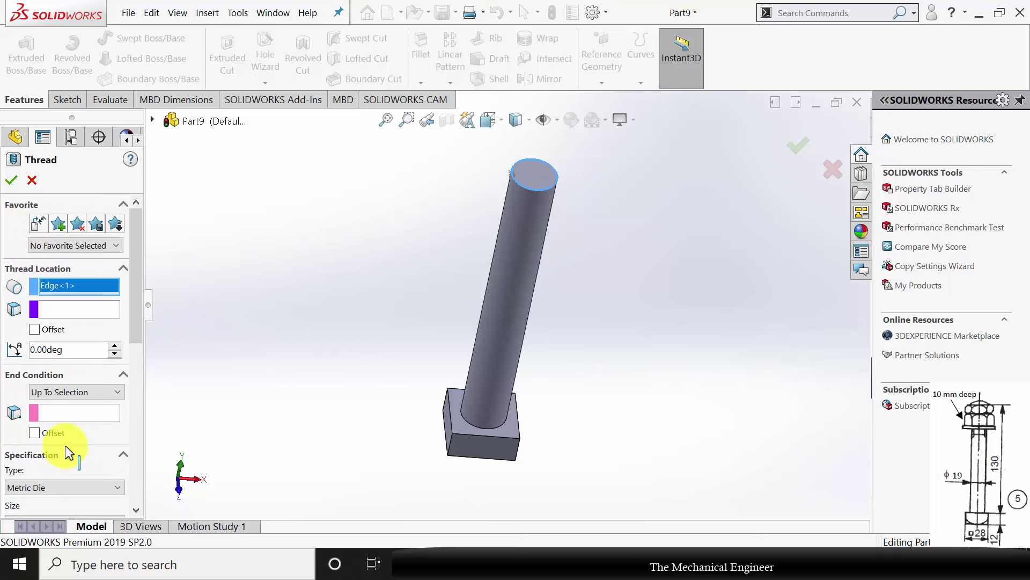
click(66, 391)
click(72, 406)
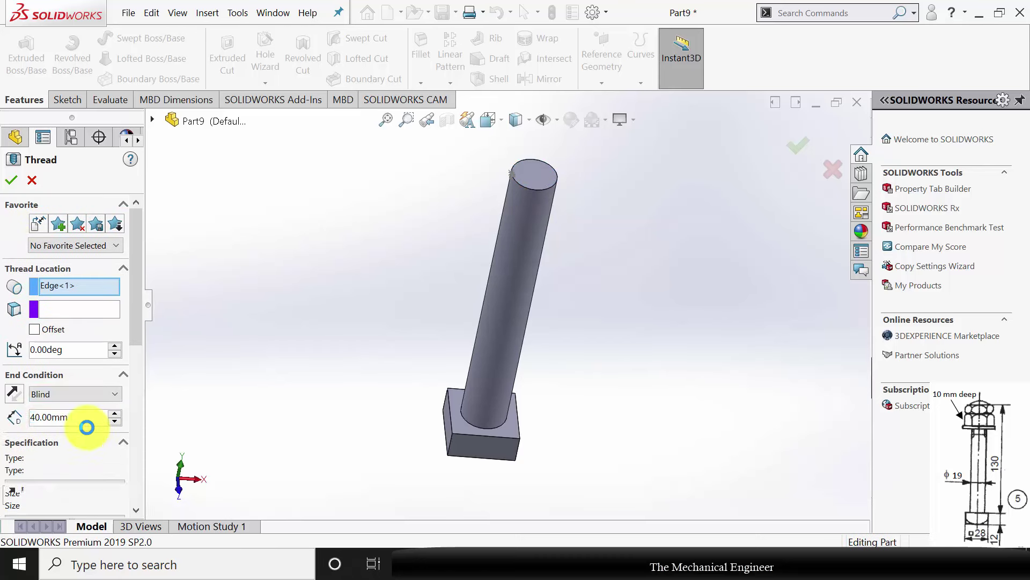
click(83, 418)
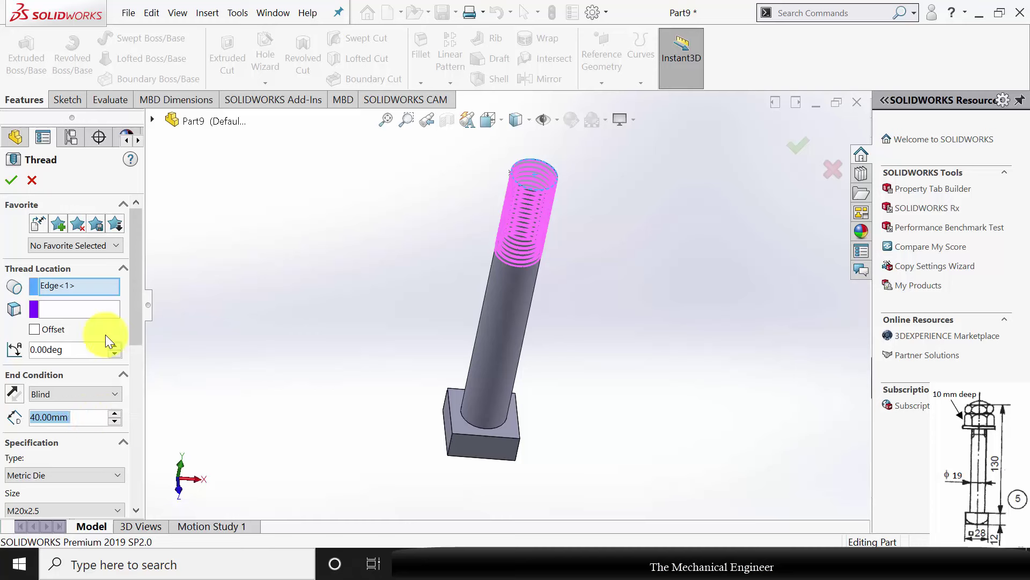
click(11, 181)
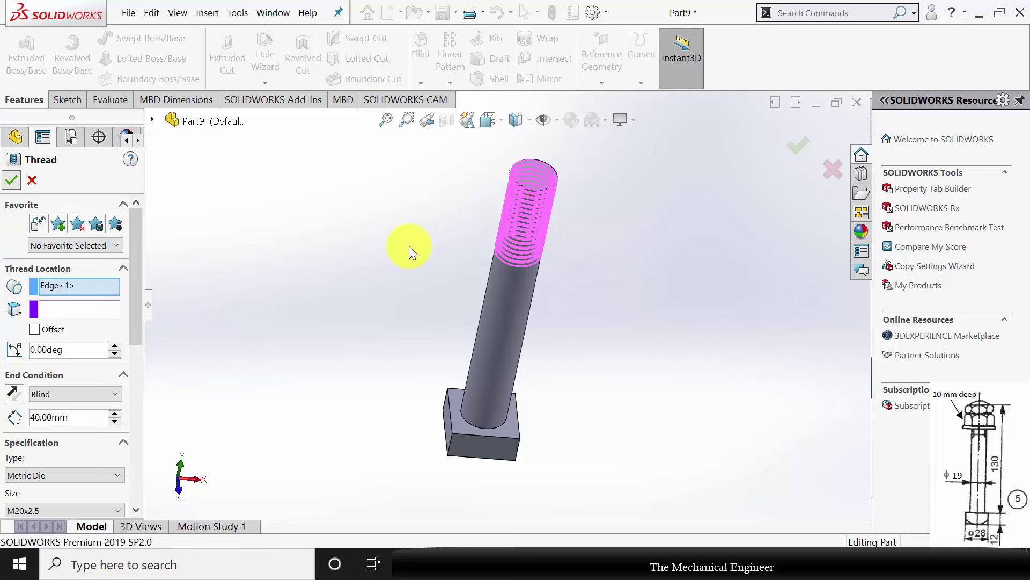
Step: Fillet the outer end face of the square bolt head with a 10 mm radius
middle_drag(598, 416, 581, 246)
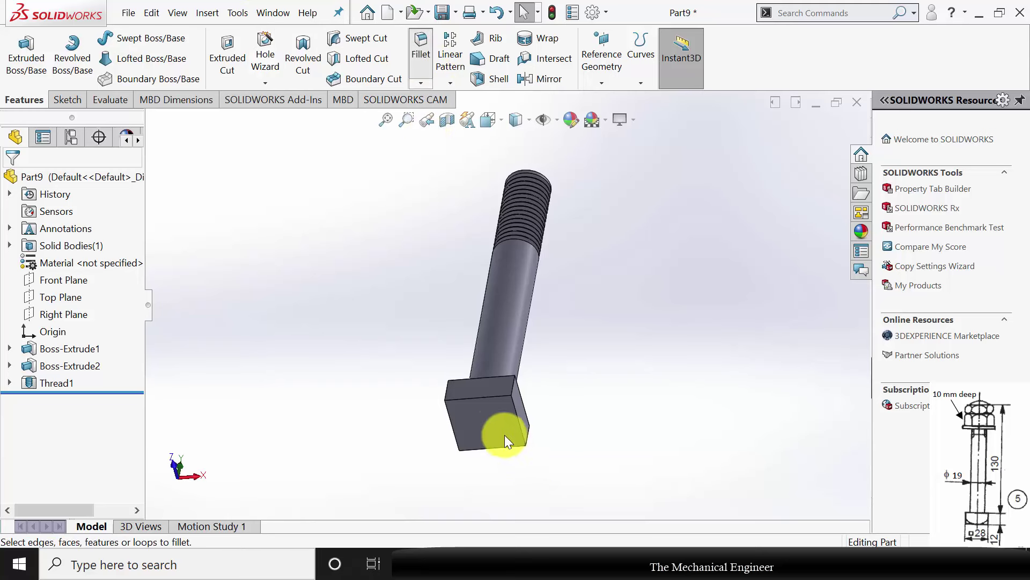
click(494, 423)
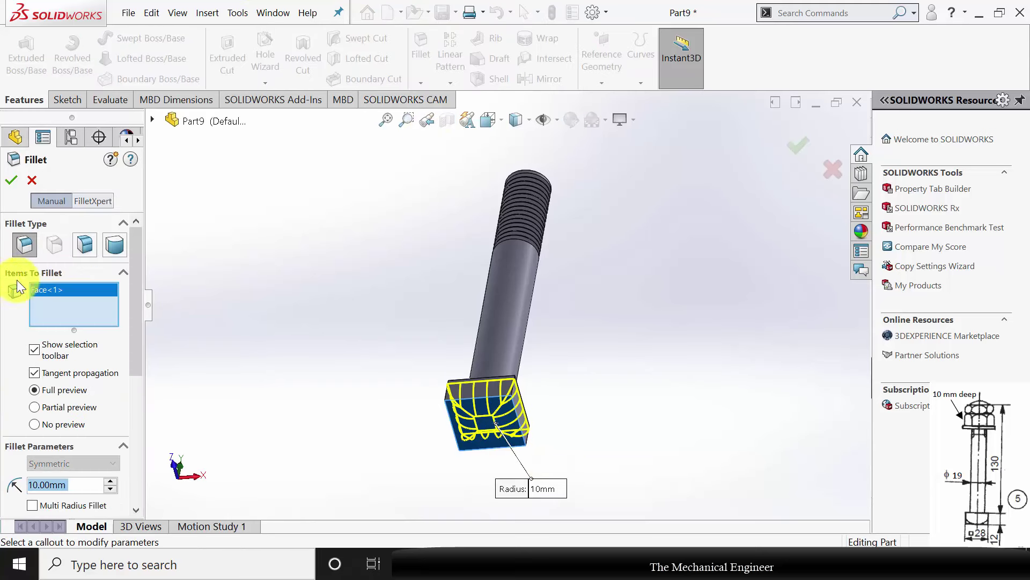
click(12, 181)
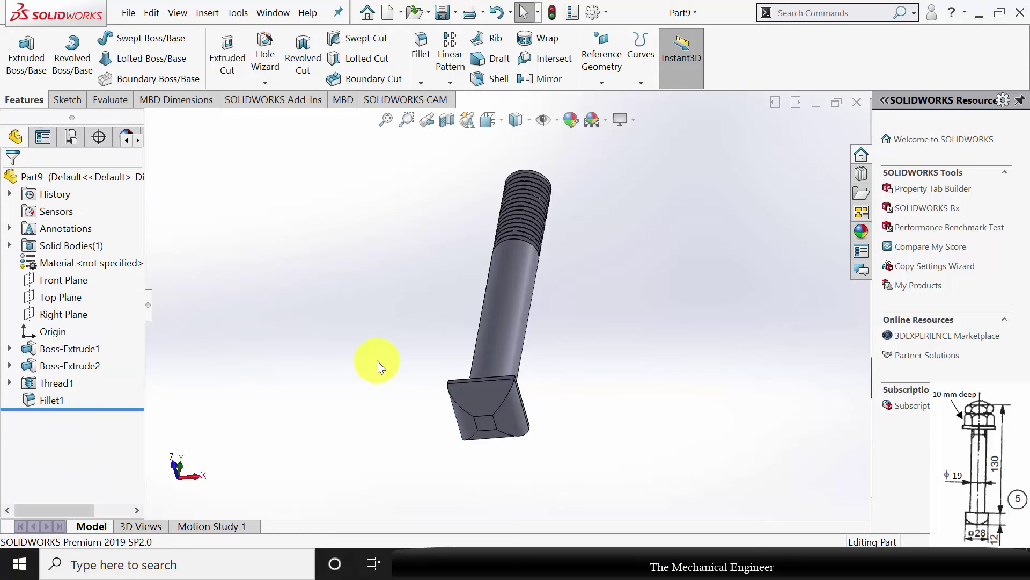
Step: Assign Plain Carbon Steel as the bolt's material
key(ctrl+1)
right_click(64, 264)
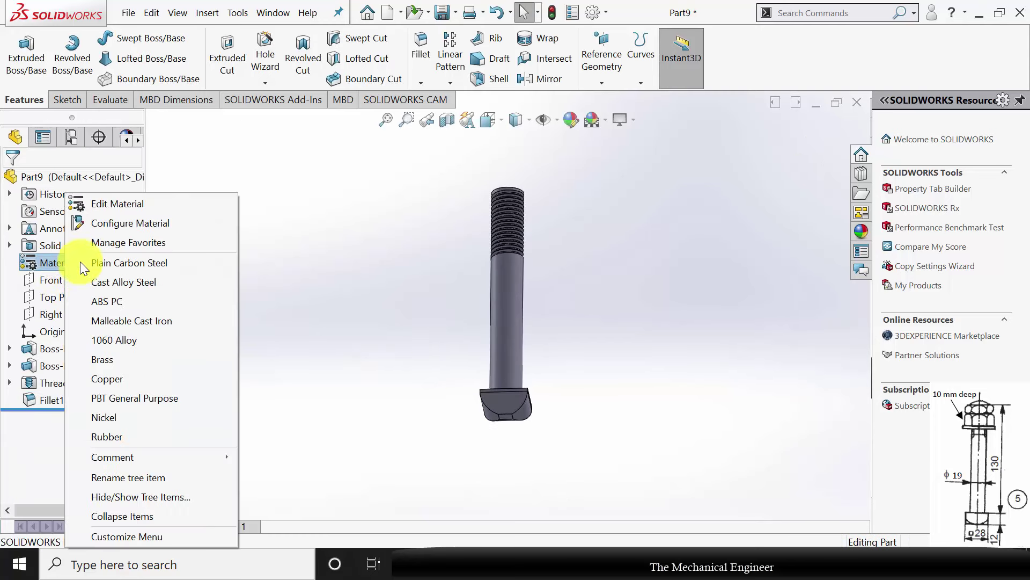
click(143, 261)
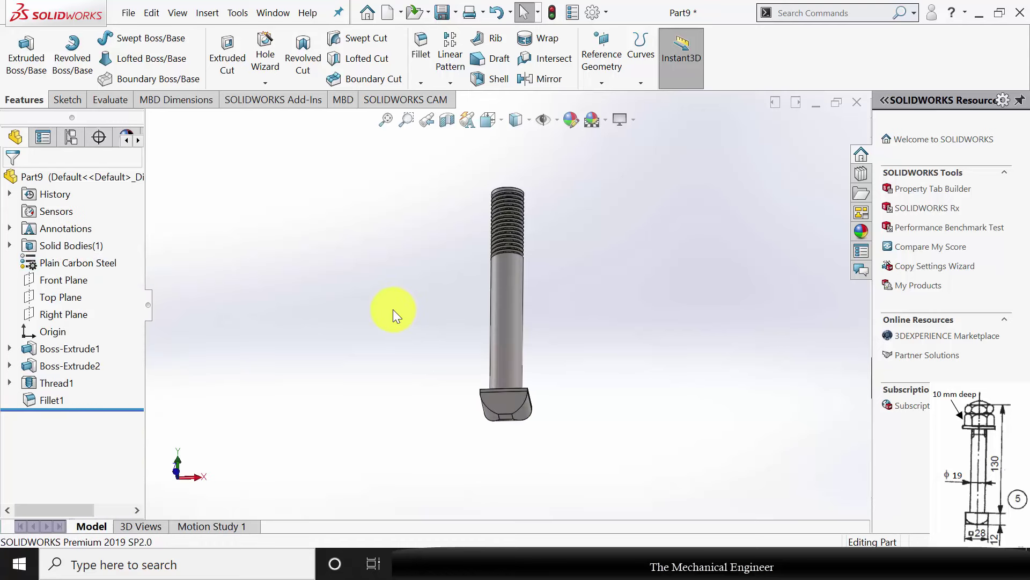
Step: Save the bolt part as 5 in the Plummer block folder and close it
key(ctrl+s)
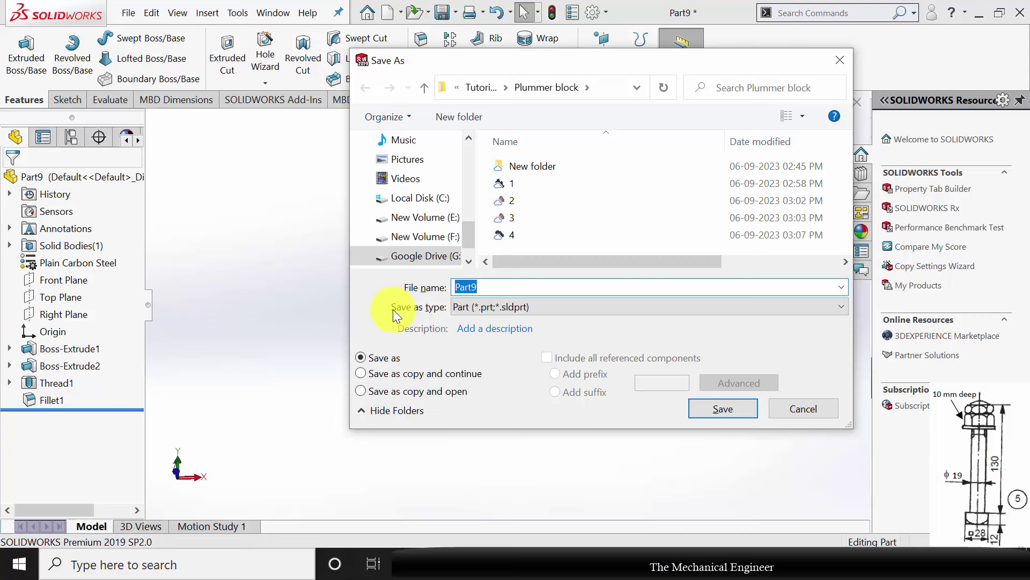
text(5)
key(Return)
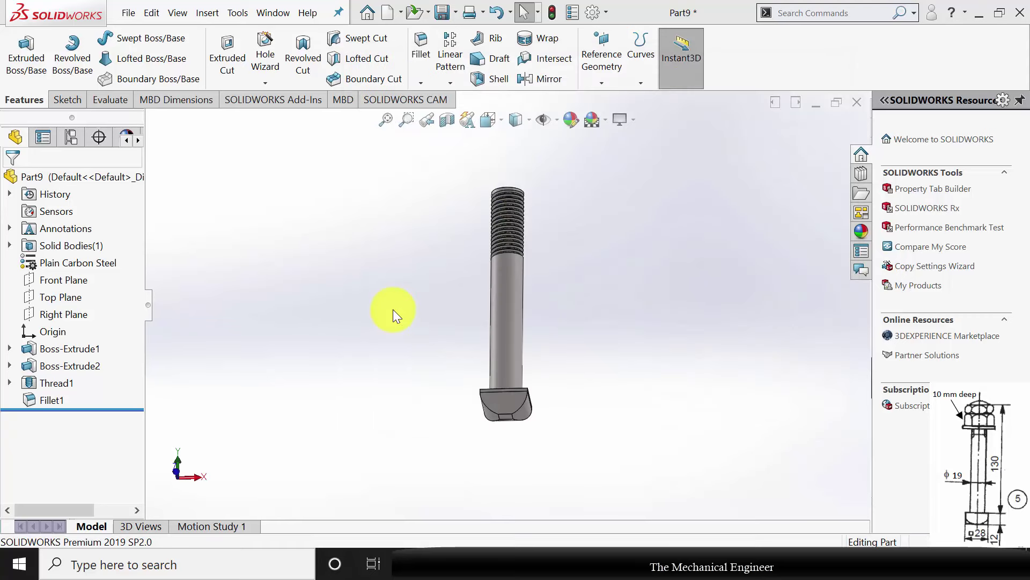
click(856, 103)
Step: Create a new part and sketch a hexagon about 104 mm across corners on the Top Plane, centred on the origin
click(294, 12)
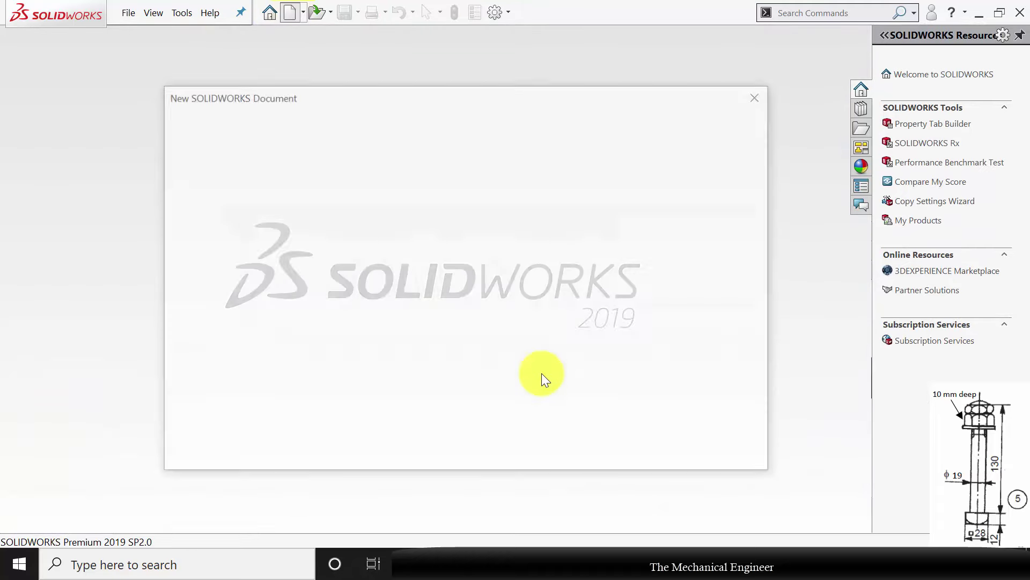
click(582, 447)
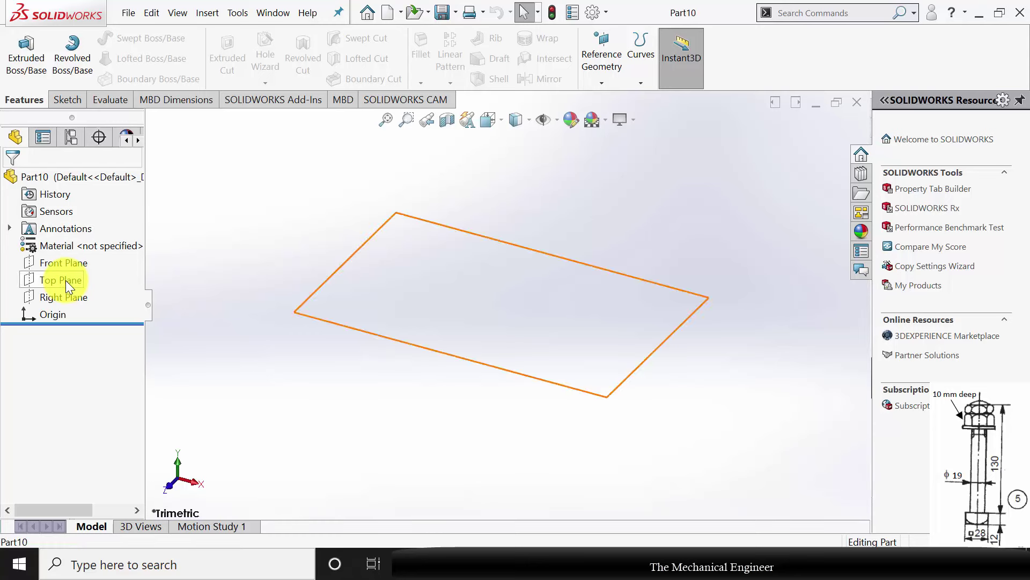
click(66, 279)
click(77, 266)
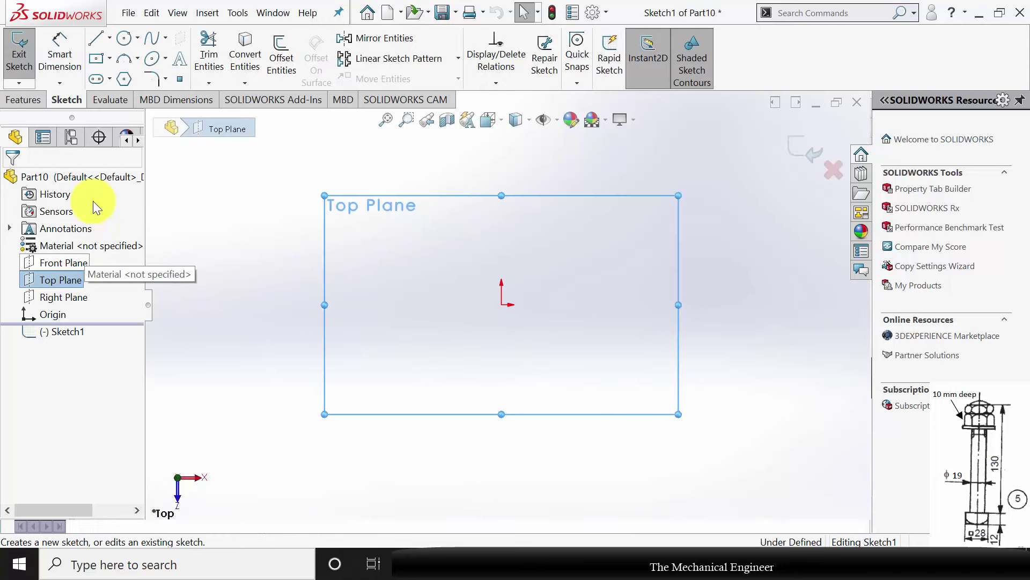
click(123, 79)
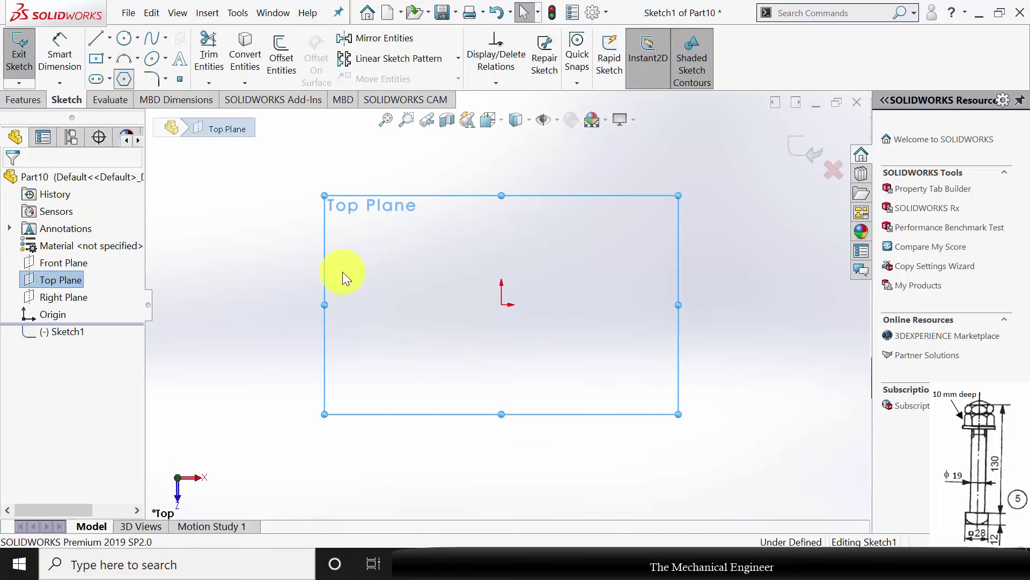
click(503, 303)
click(604, 305)
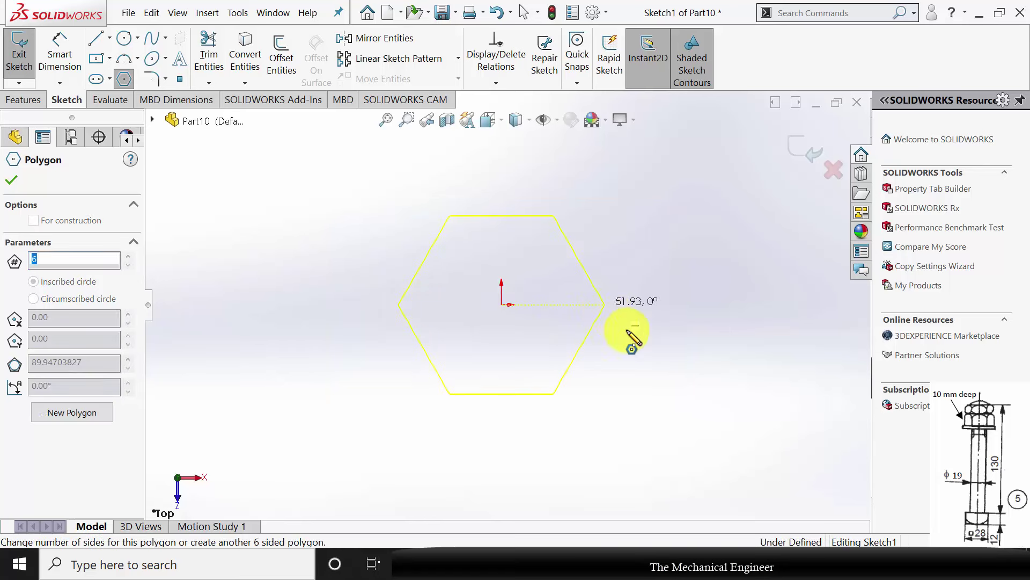
key(Escape)
Step: Dimension the hexagon's horizontal distance across opposite corners as 28 mm
click(59, 54)
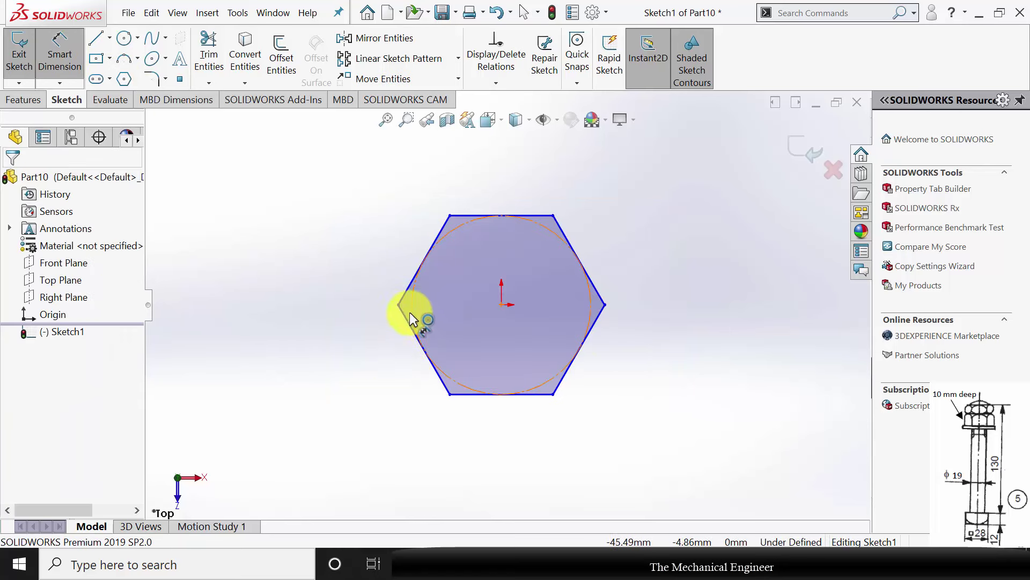
click(606, 307)
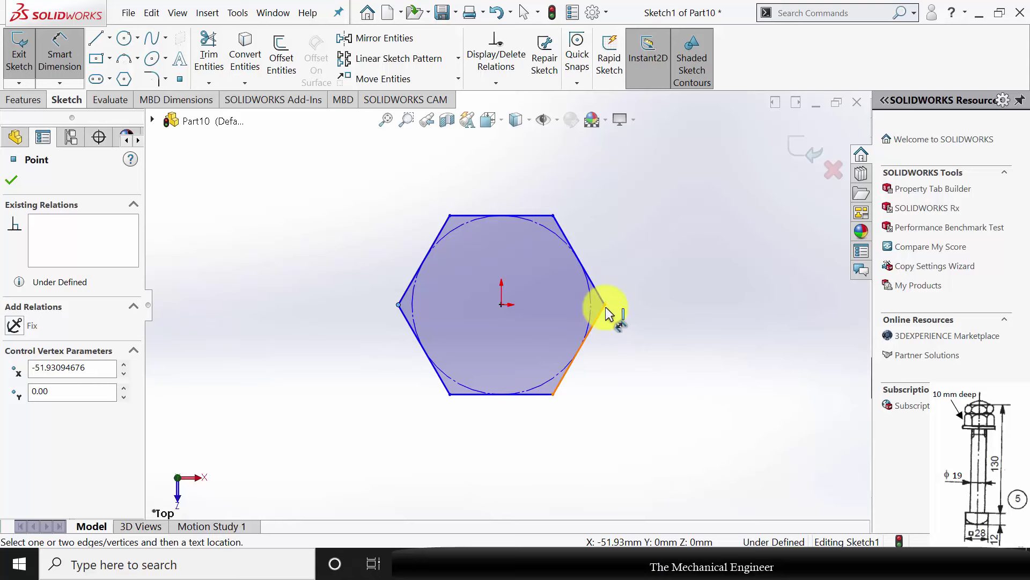
click(605, 307)
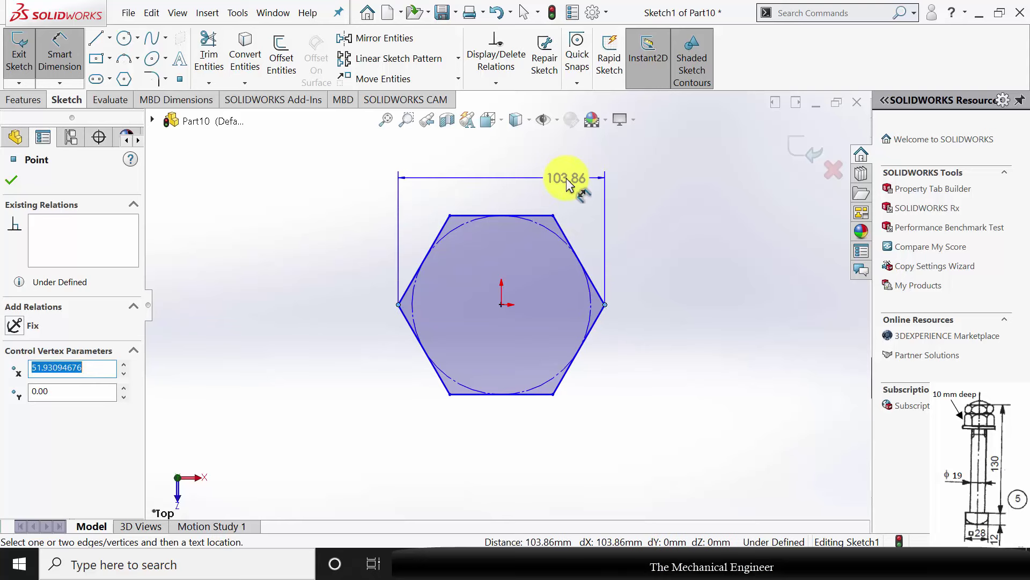
click(581, 181)
text(28)
key(Return)
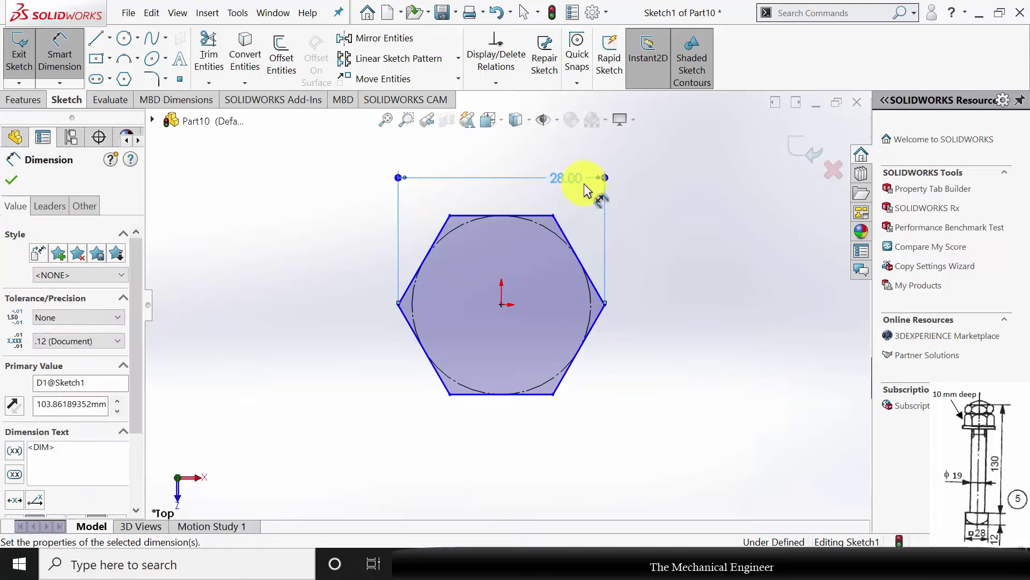
Step: Sketch a circle about 14 mm in diameter inside the hexagon, centred on the origin
click(125, 37)
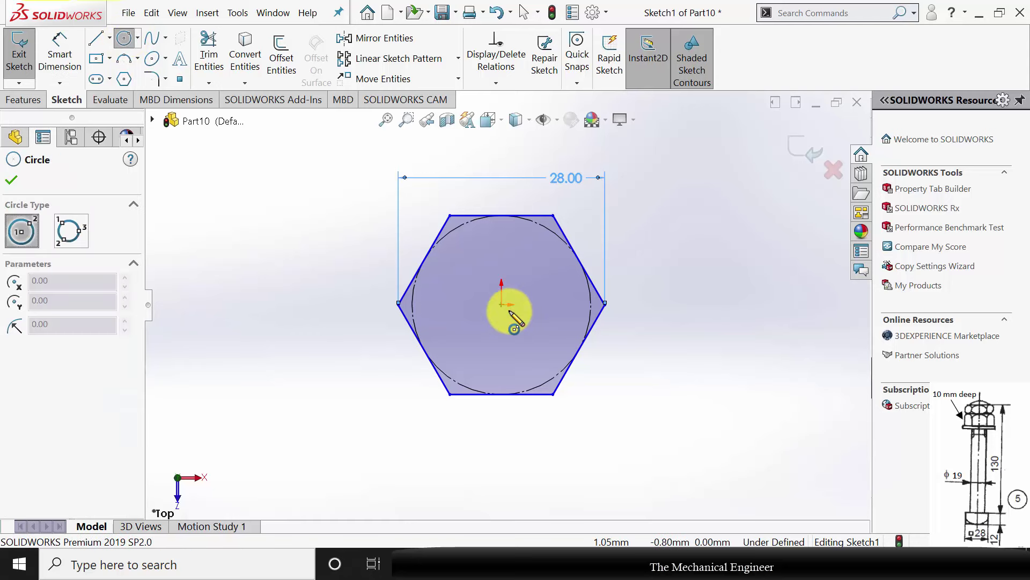
click(502, 304)
click(547, 281)
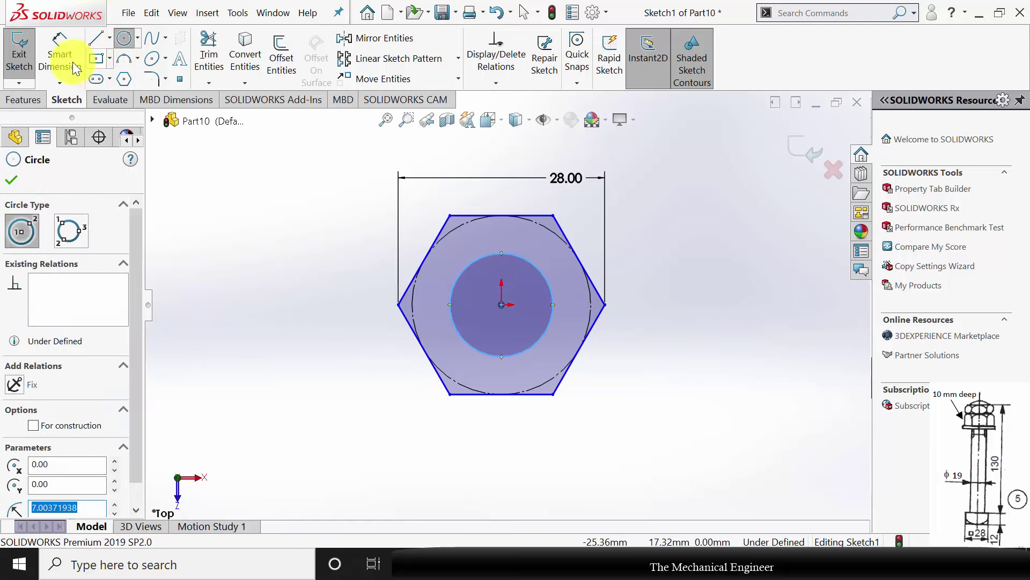
Step: Dimension the diameter of the circle inside the hexagon as 19 mm
click(60, 53)
click(552, 307)
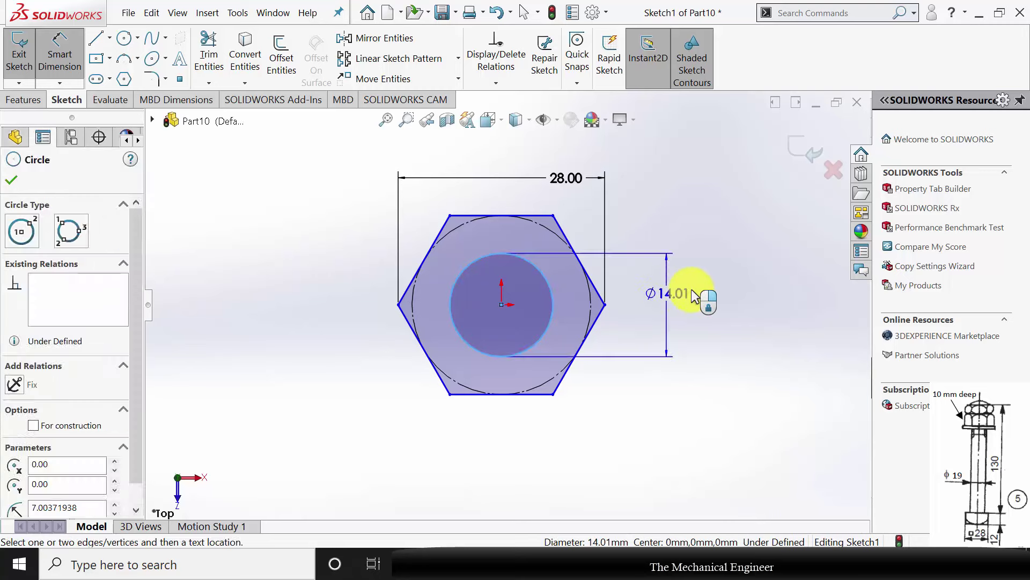
click(696, 297)
text(19)
key(Return)
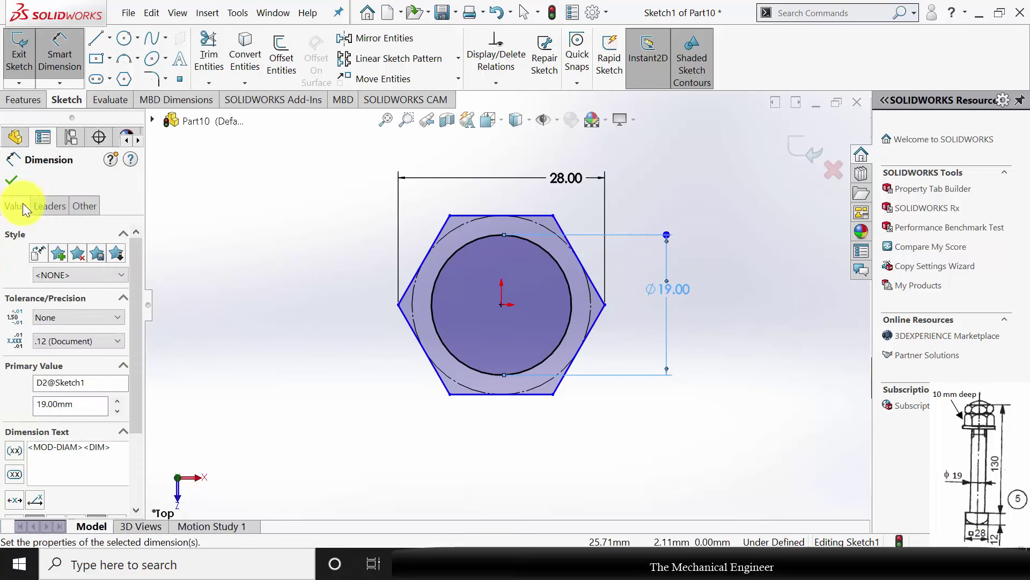
Step: Extrude the hexagon with its circular hole 10 mm with the Blind end condition to form the nut
click(24, 100)
click(38, 61)
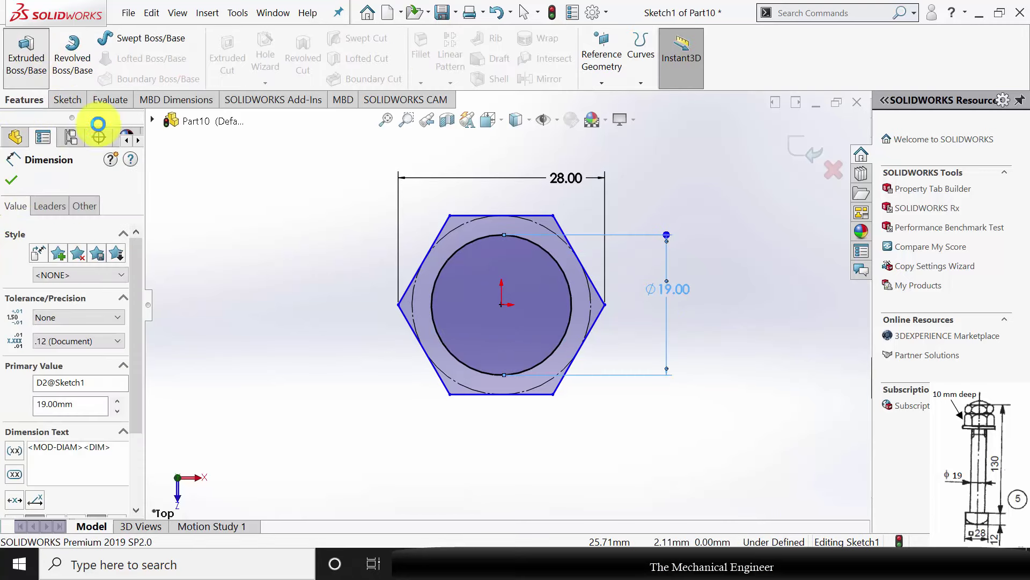
text(10)
key(Return)
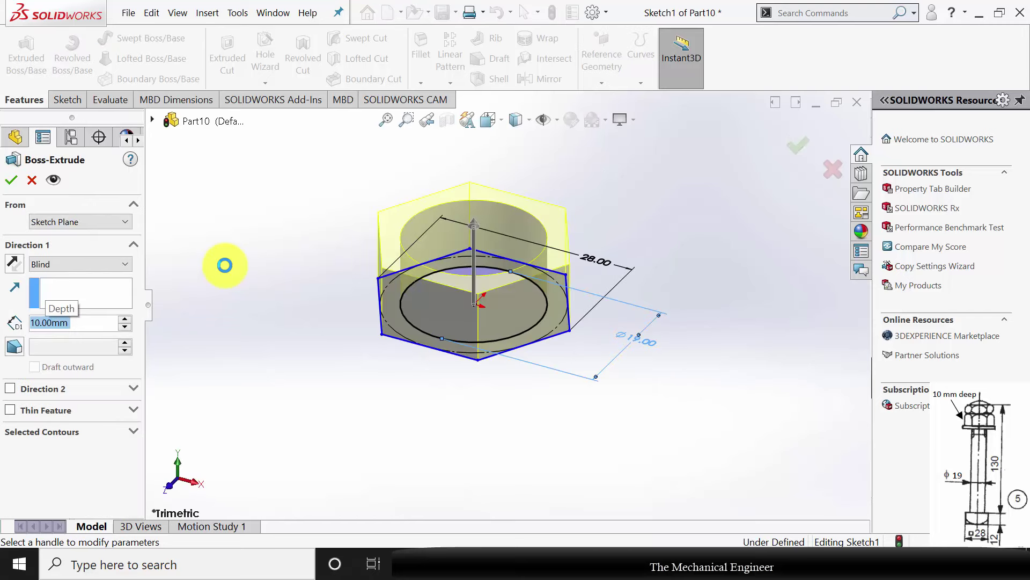
right_click(225, 266)
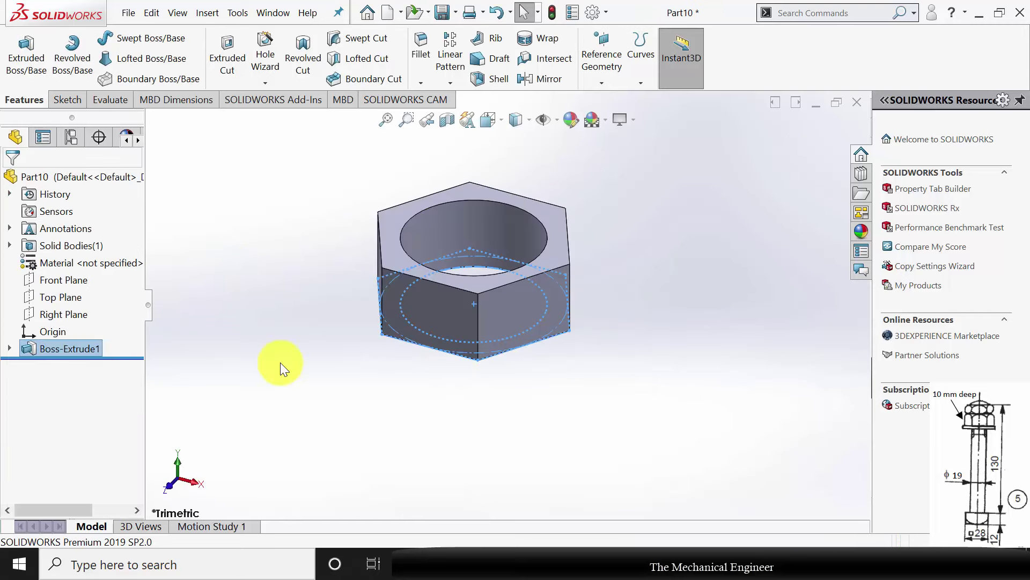
Step: Start a thread on the upper edge of the nut's hole, ending with Up To Selection at the nut's bottom face
click(275, 85)
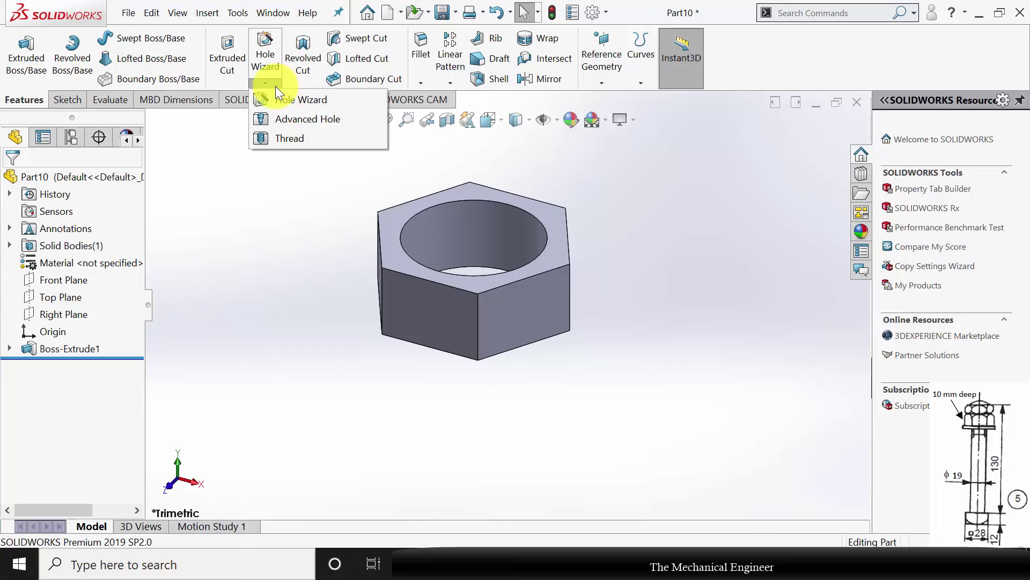
click(291, 139)
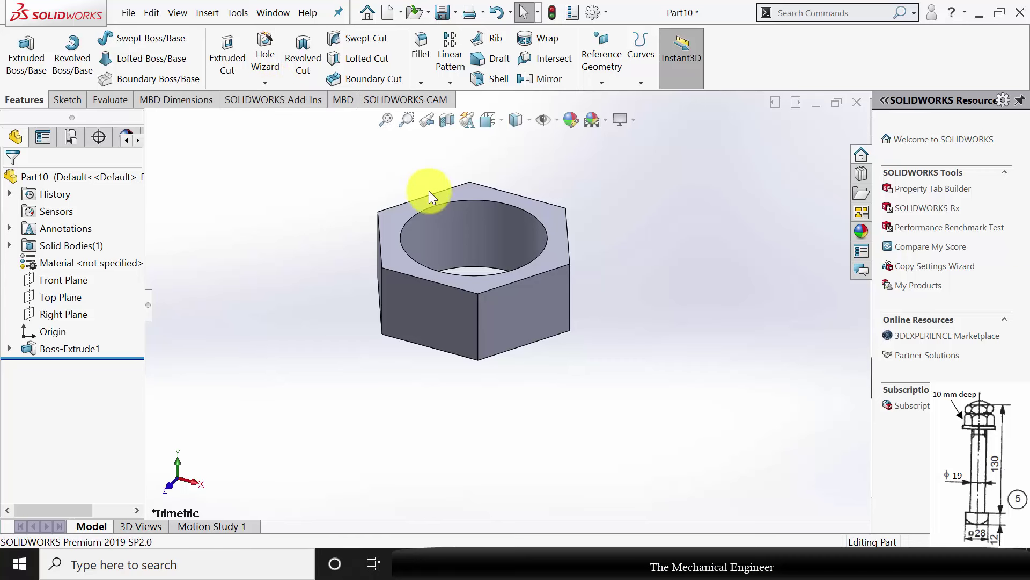
click(484, 198)
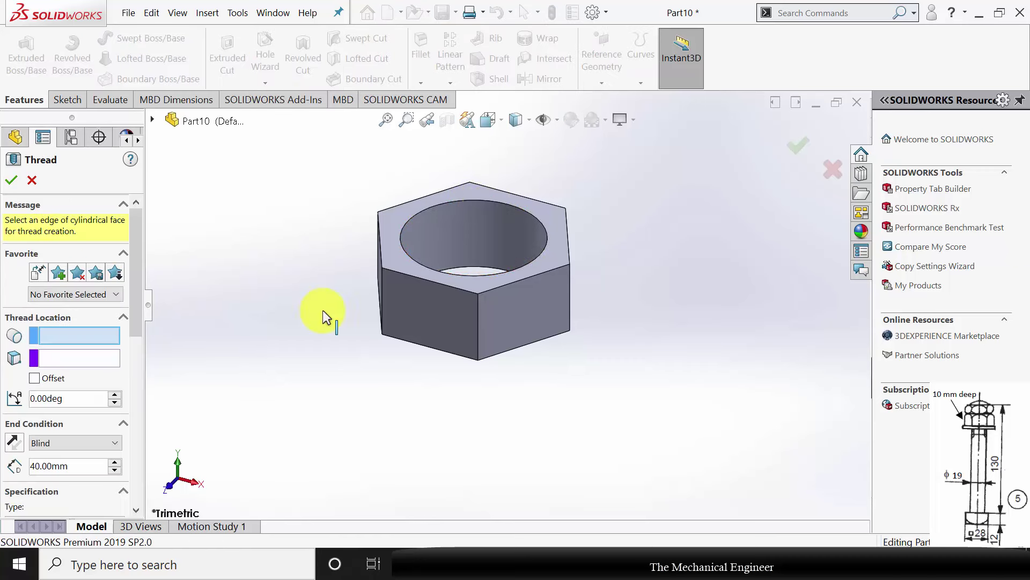
click(61, 392)
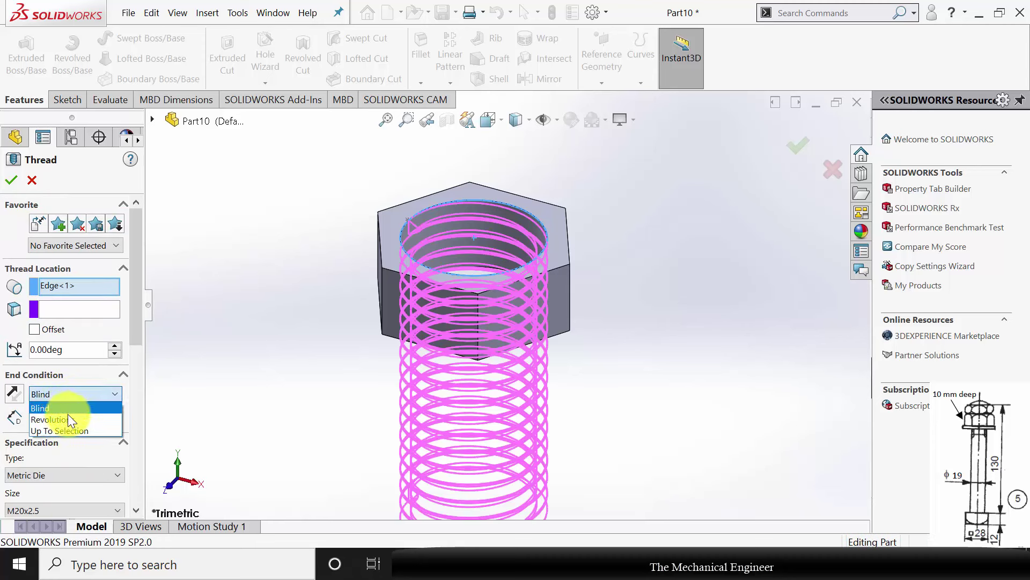
click(74, 426)
middle_drag(326, 453, 388, 318)
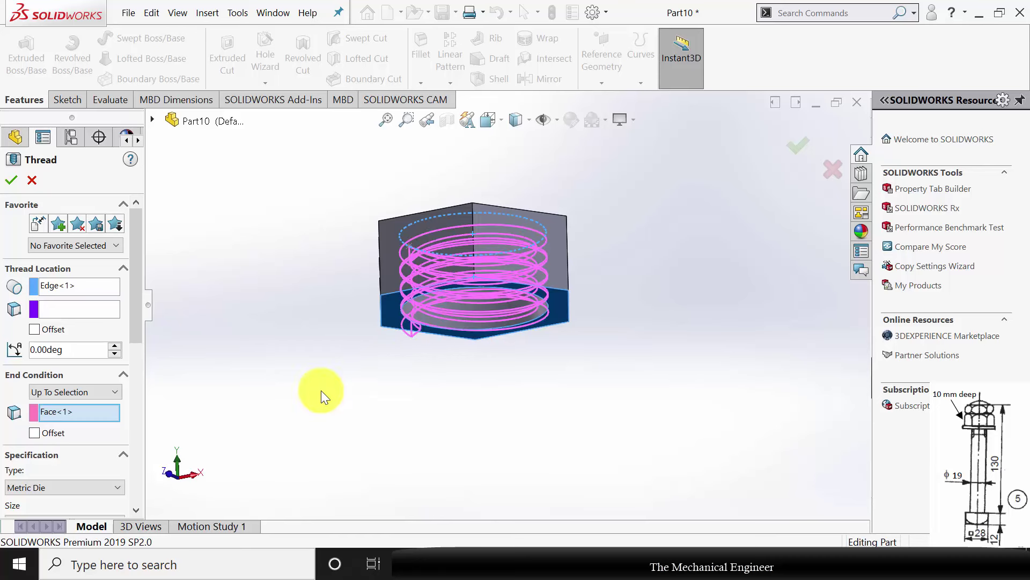
Step: Finish the nut's thread with the Extrude thread method, trimmed with both the start face and the end face
drag(138, 272, 143, 343)
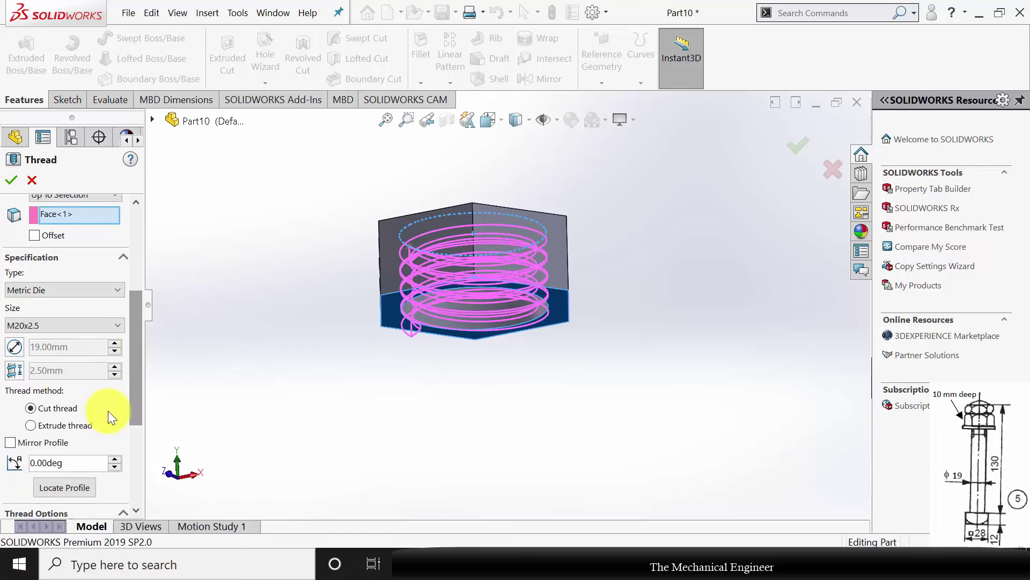
click(54, 424)
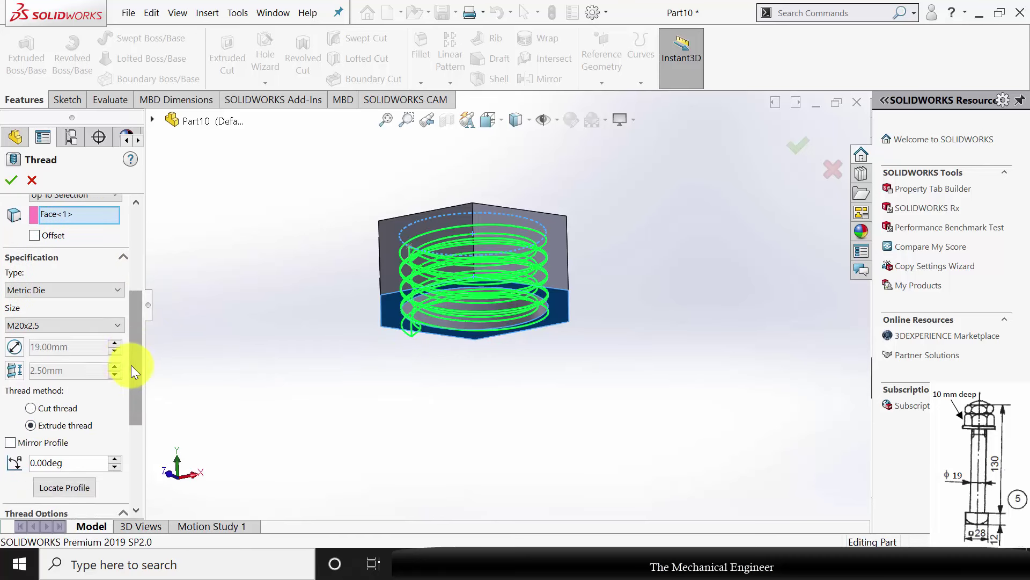
drag(134, 368, 133, 438)
click(60, 392)
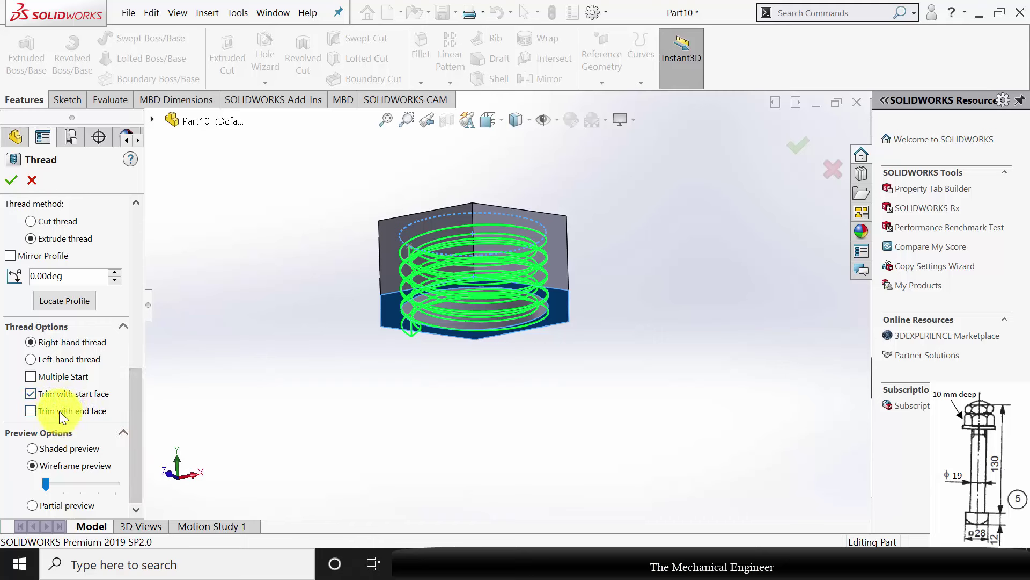
click(59, 411)
click(11, 180)
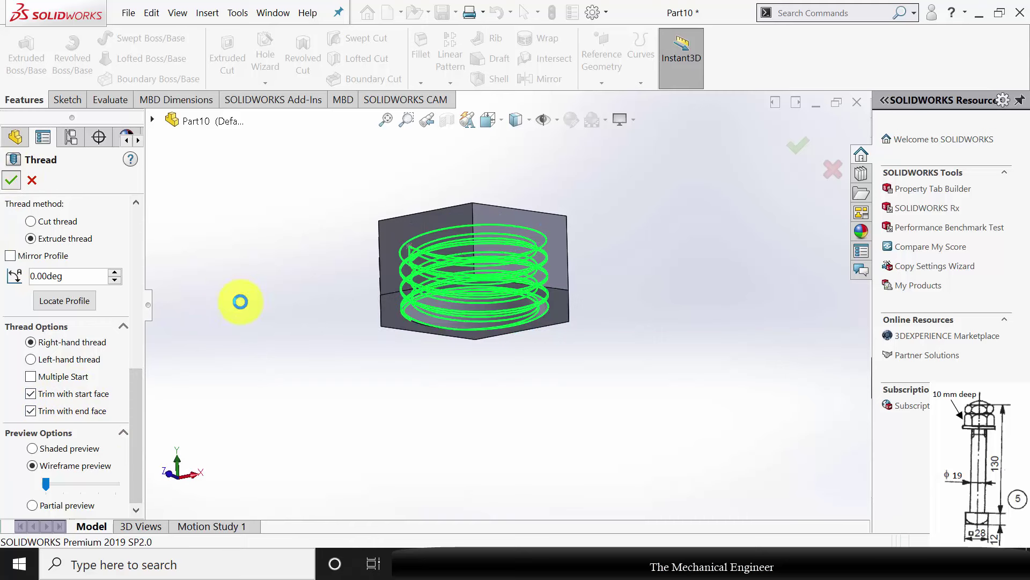
Step: Assign Plain Carbon Steel as the nut's material
key(ctrl+7)
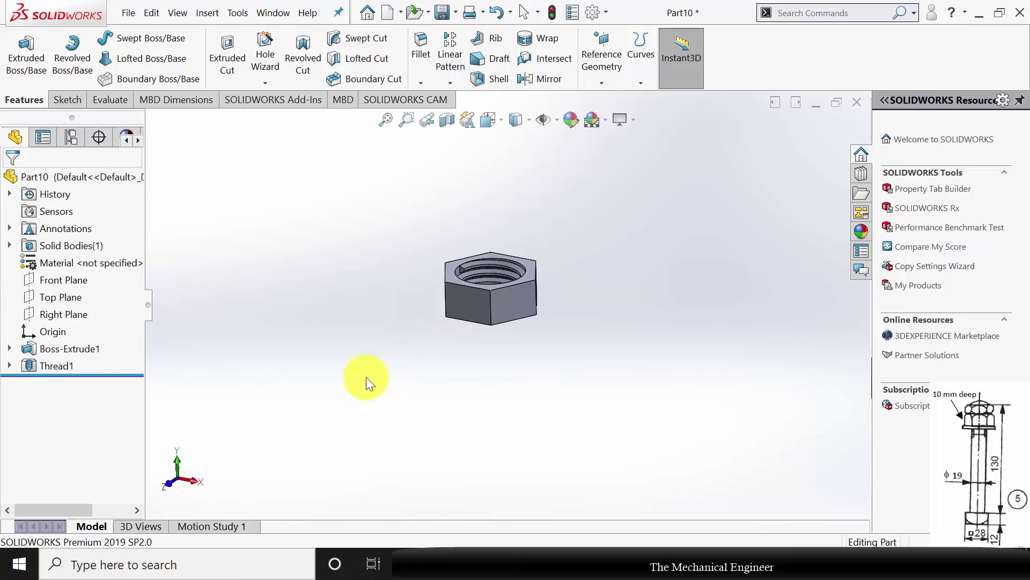
right_click(63, 262)
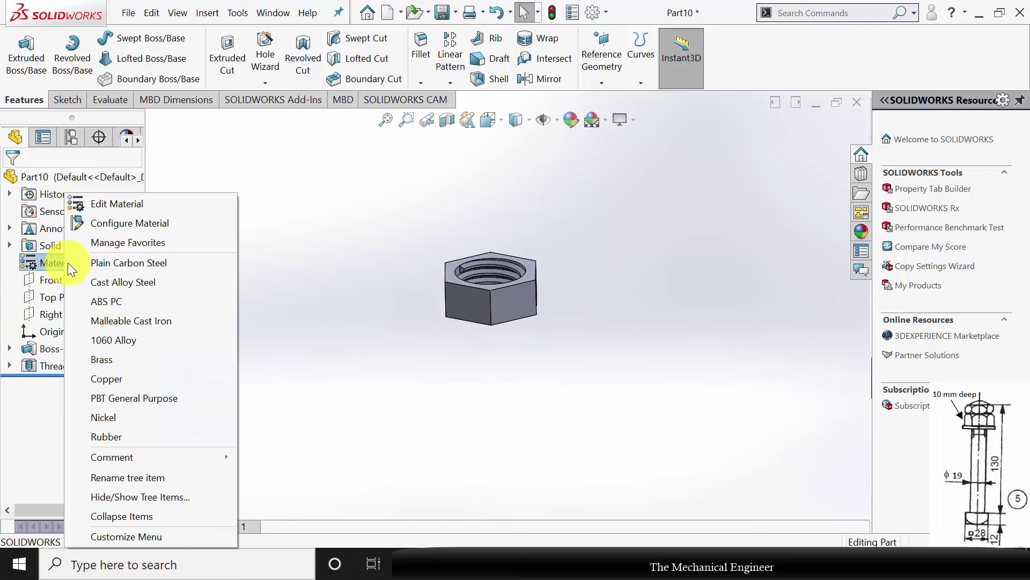
click(118, 265)
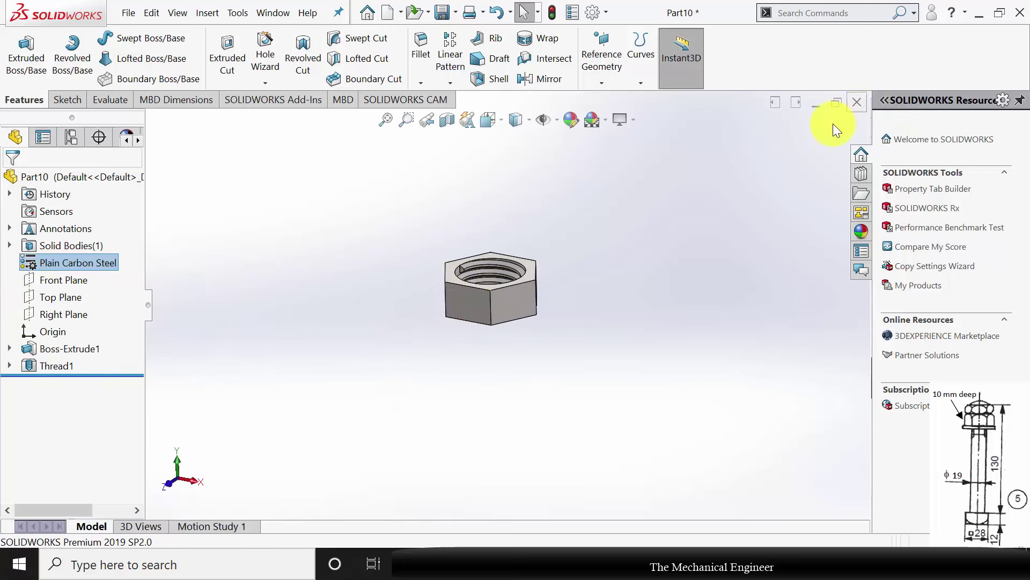
Step: Save the nut as 6 in the Plummer block folder, rebuilding it on save, and close the part
key(ctrl+s)
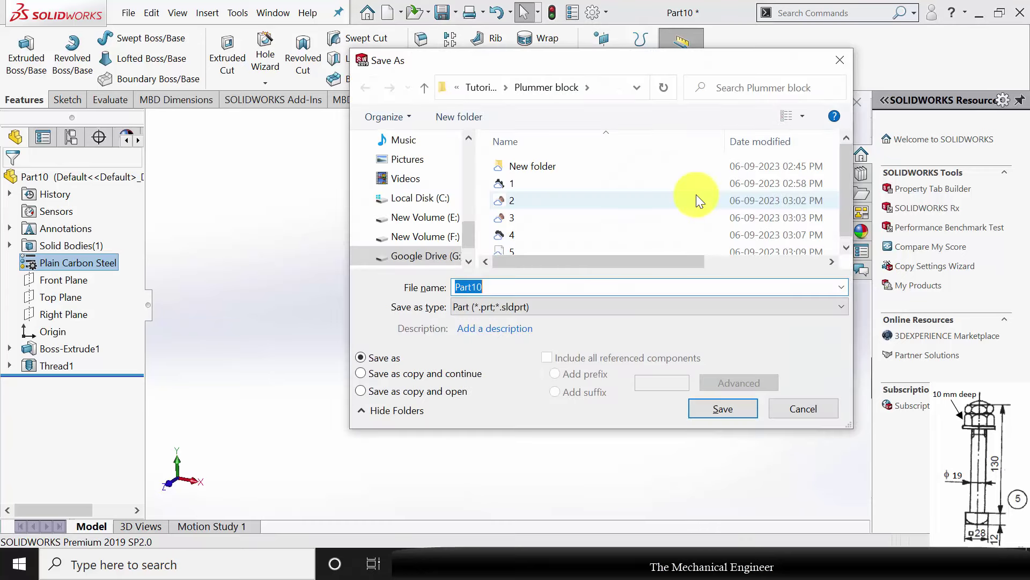
text(6)
key(Return)
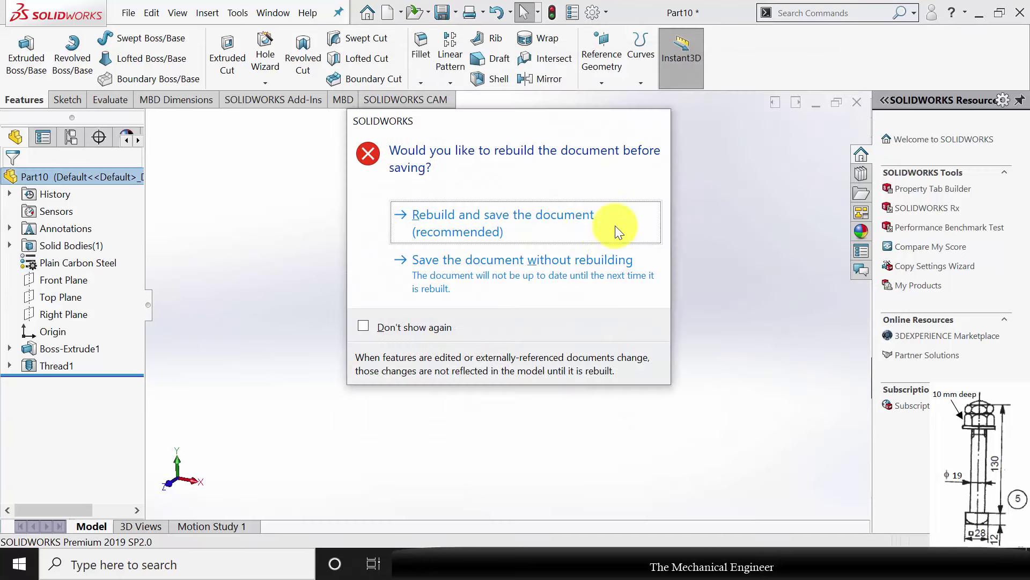
click(564, 228)
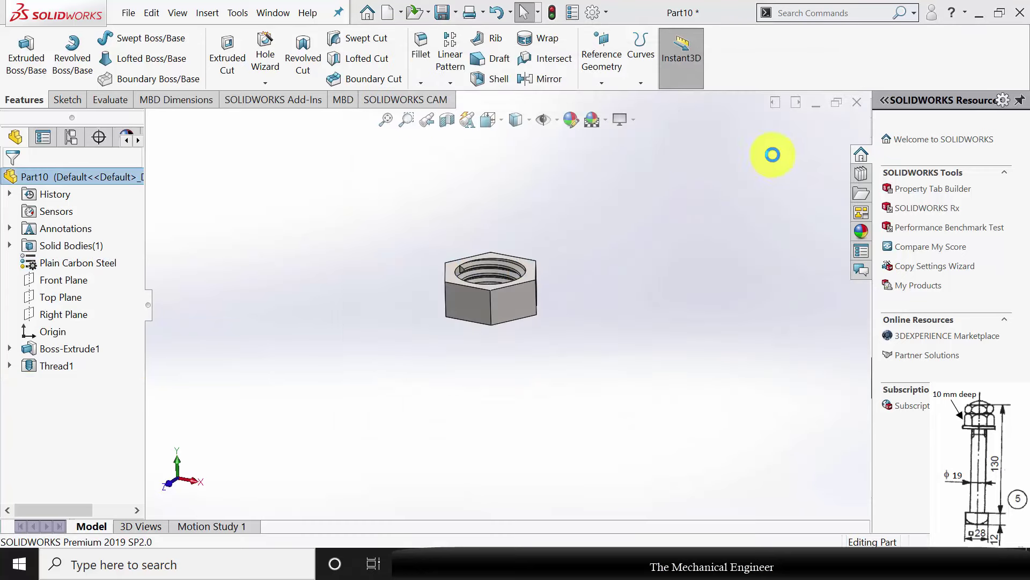
click(857, 102)
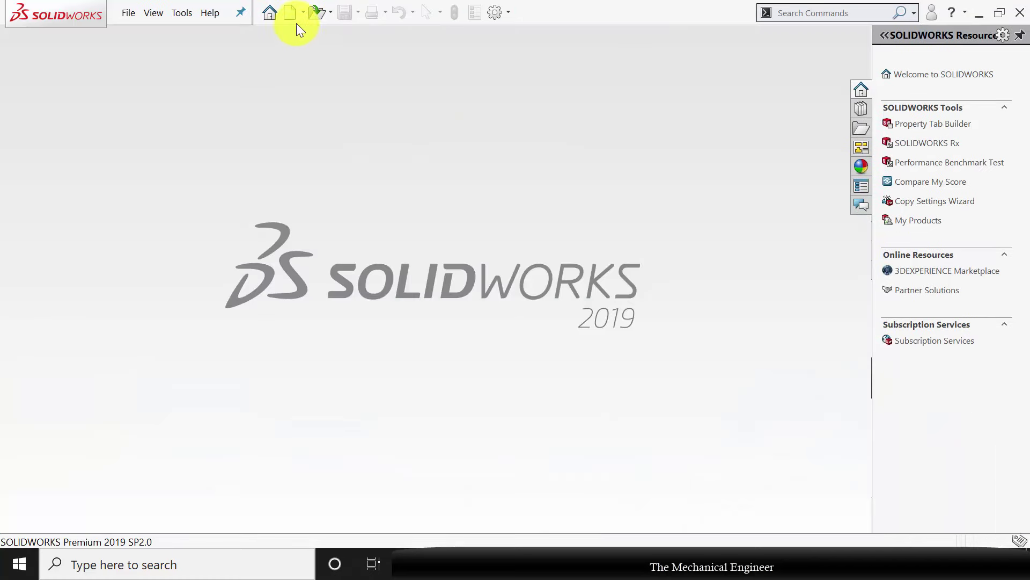
Step: Create a new assembly and place part 1, the plummer block base, as its first component
click(460, 249)
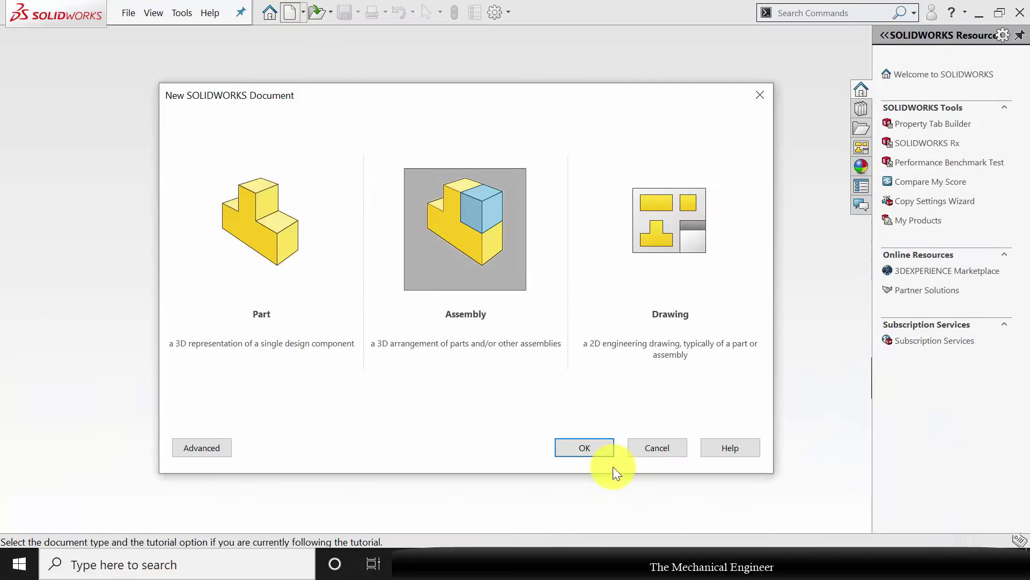
click(603, 453)
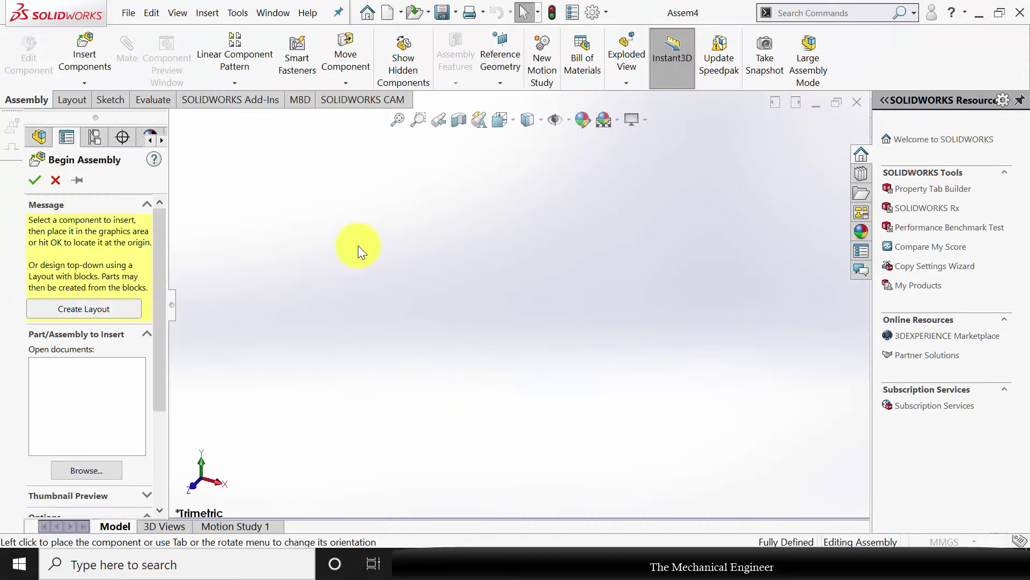
double_click(174, 140)
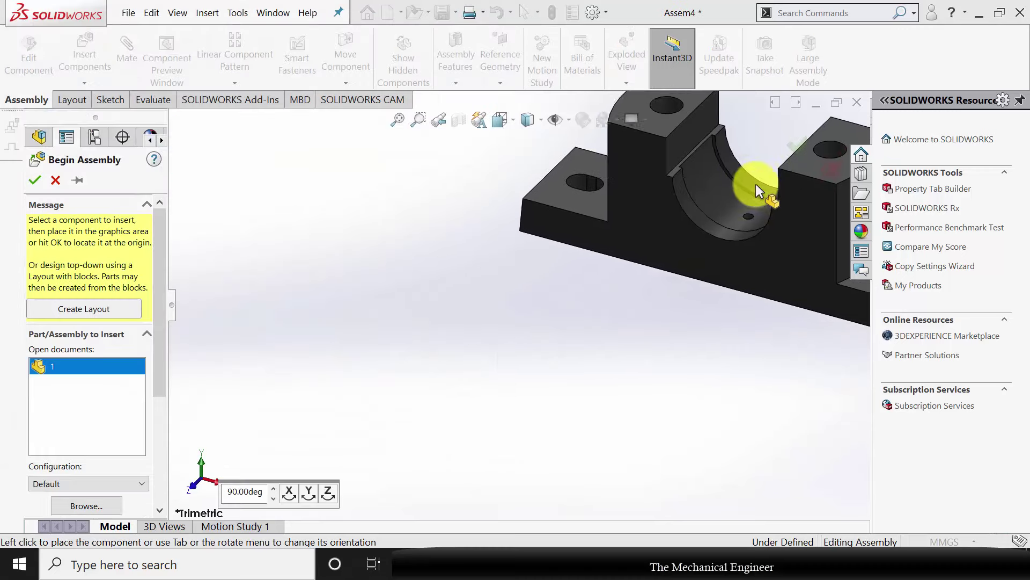
click(784, 149)
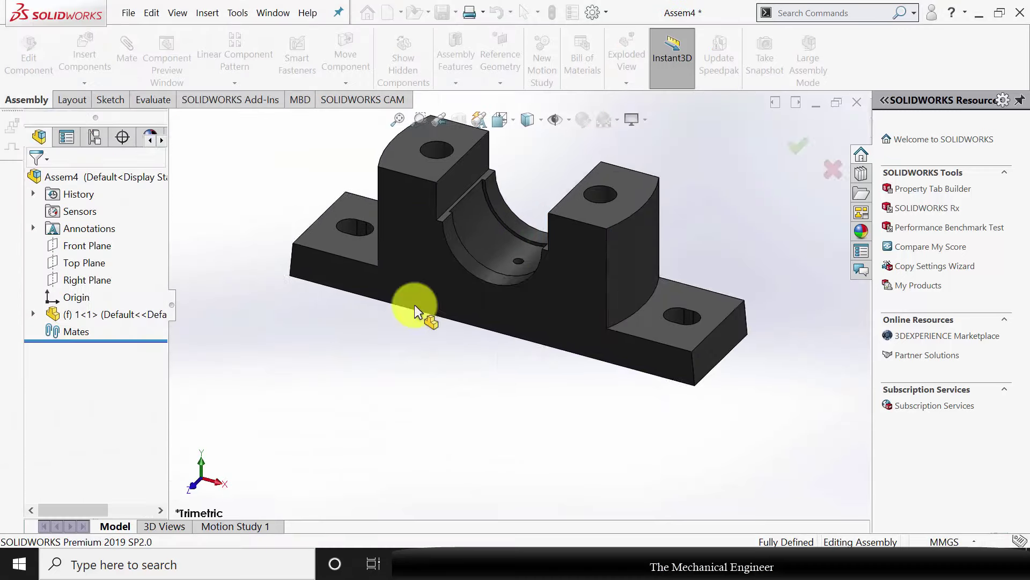
Step: Insert part 2, the lower bearing half, rotated twice by 90° about Z, and place it in front of the base
click(95, 51)
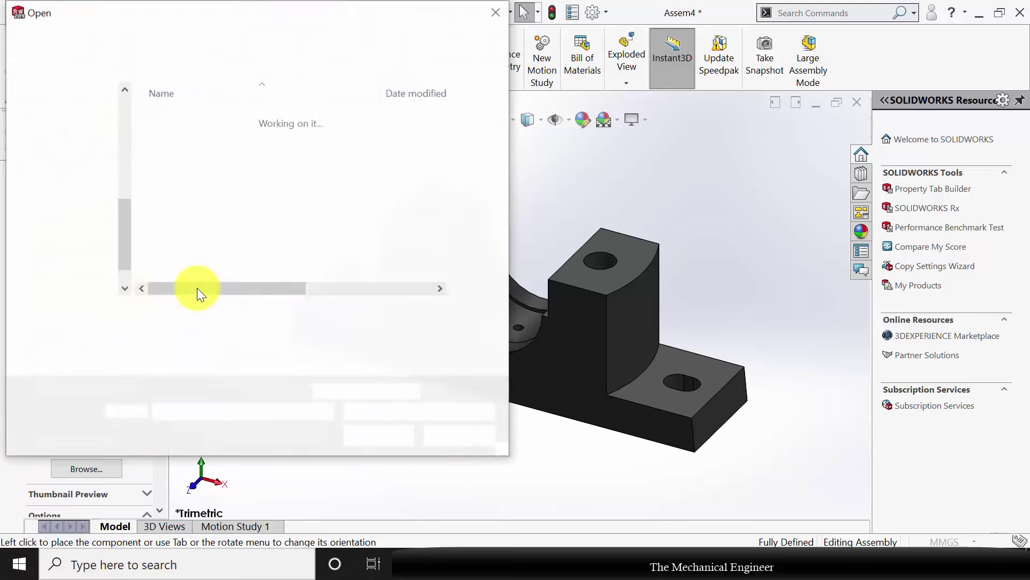
double_click(178, 154)
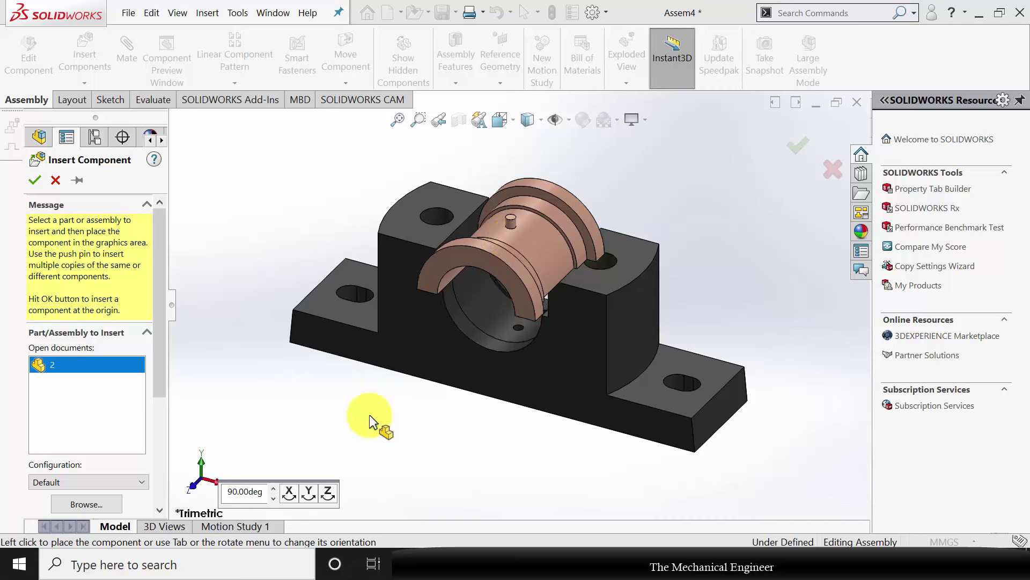
click(329, 492)
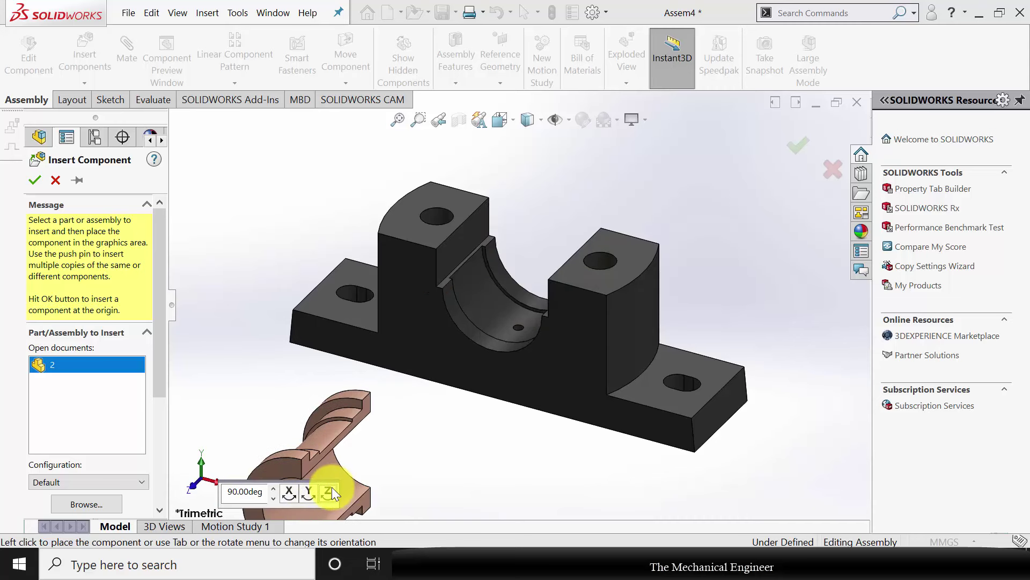
click(330, 491)
click(432, 338)
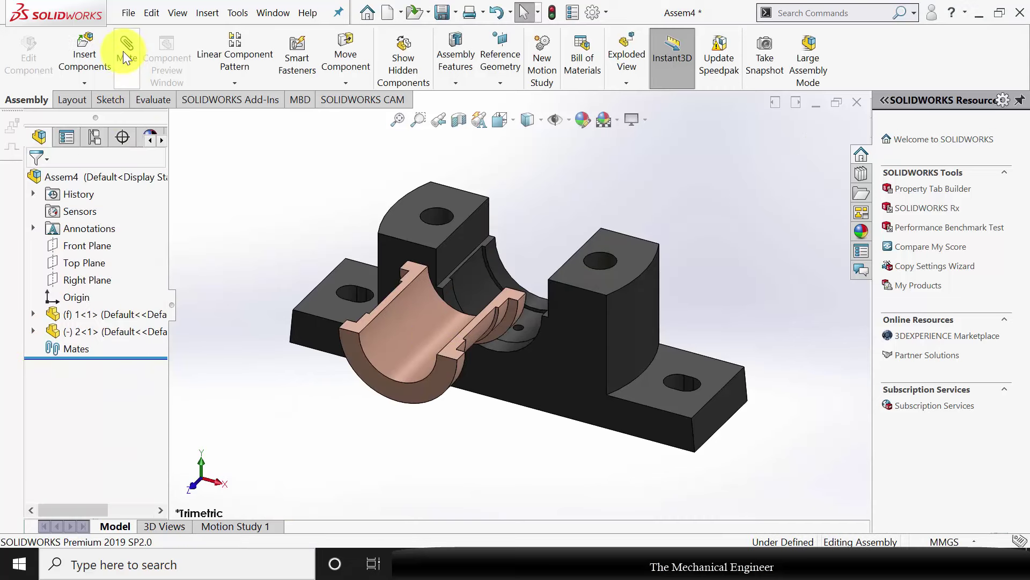
Step: Mate the inner cylindrical face of the lower bearing half concentric with the base's curved seat, with rotation locked
click(126, 53)
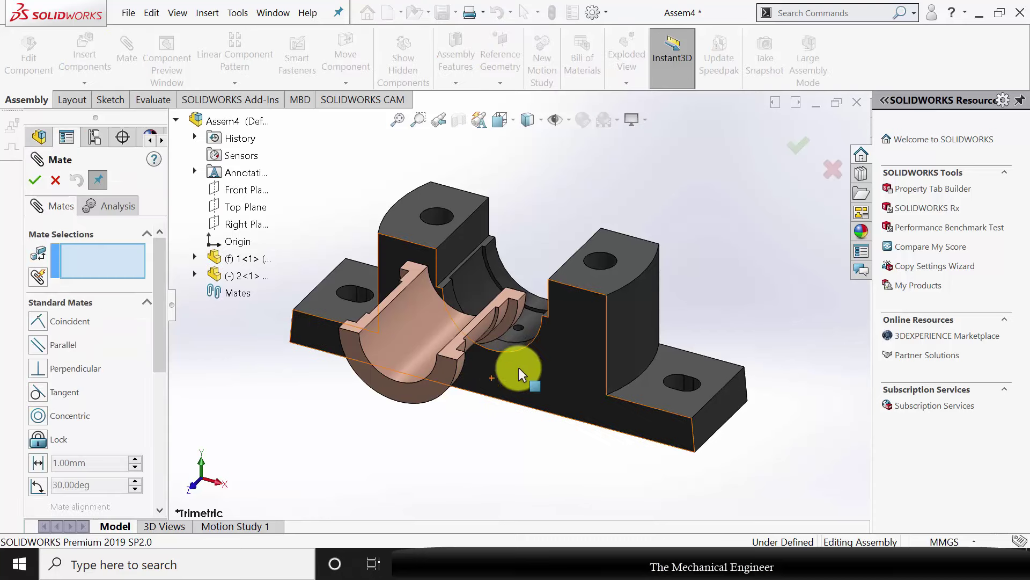
click(418, 338)
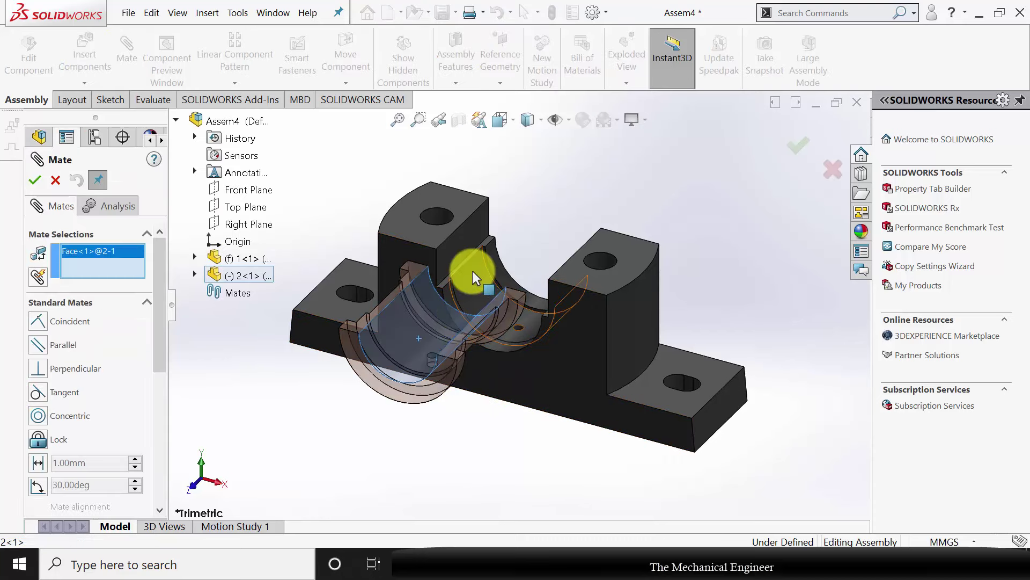
click(472, 270)
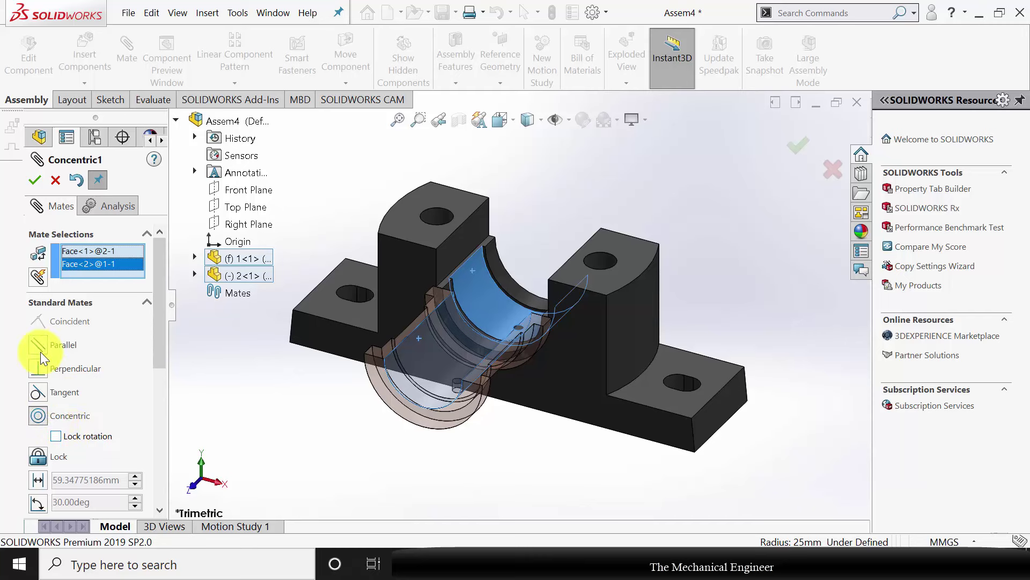
click(56, 436)
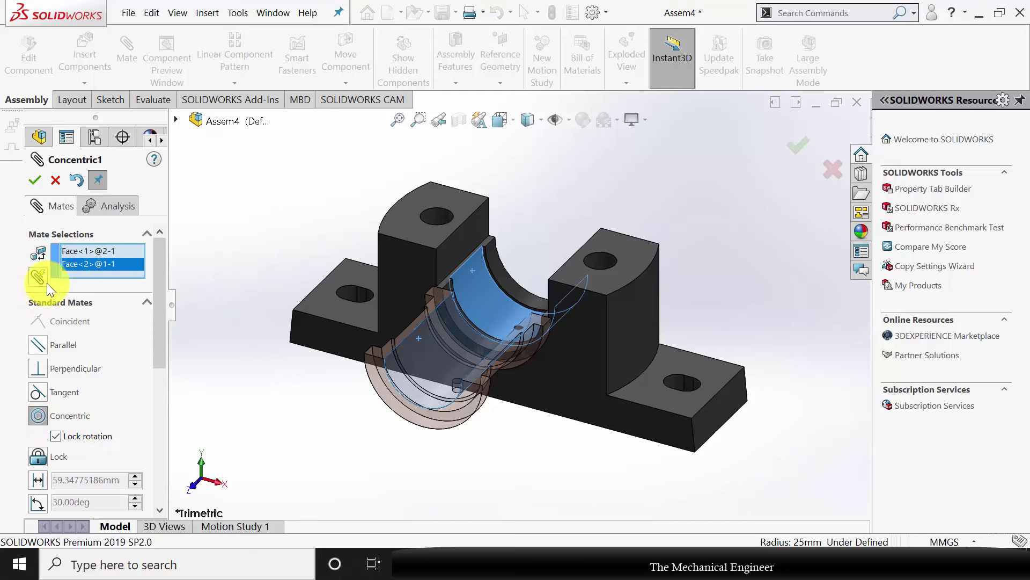
click(34, 180)
Step: Add a coincident mate between the inner side of the lower bearing half's flange and the base's front face
middle_drag(543, 374, 428, 395)
click(399, 396)
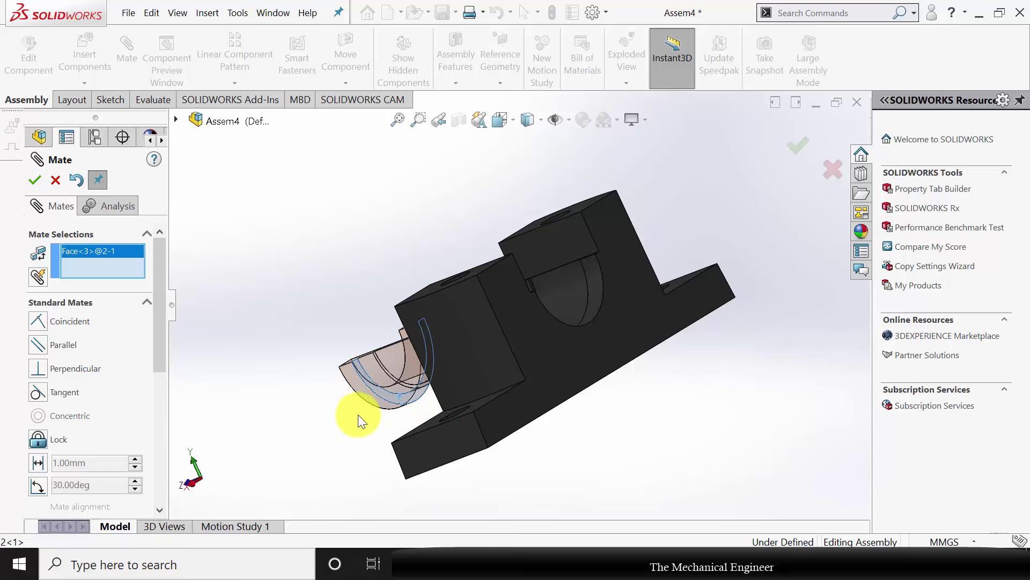
middle_drag(358, 414, 469, 421)
click(562, 397)
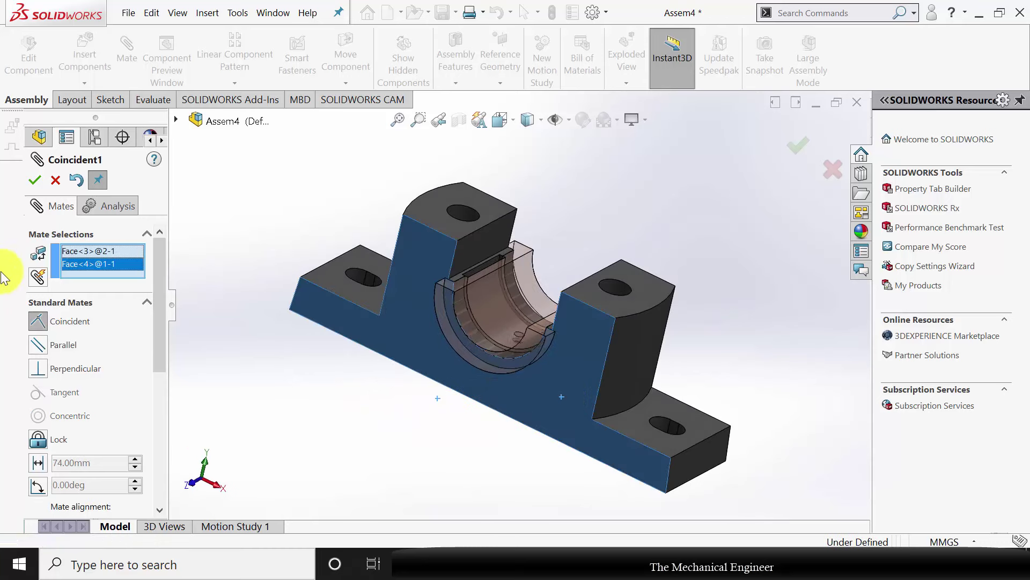
click(41, 184)
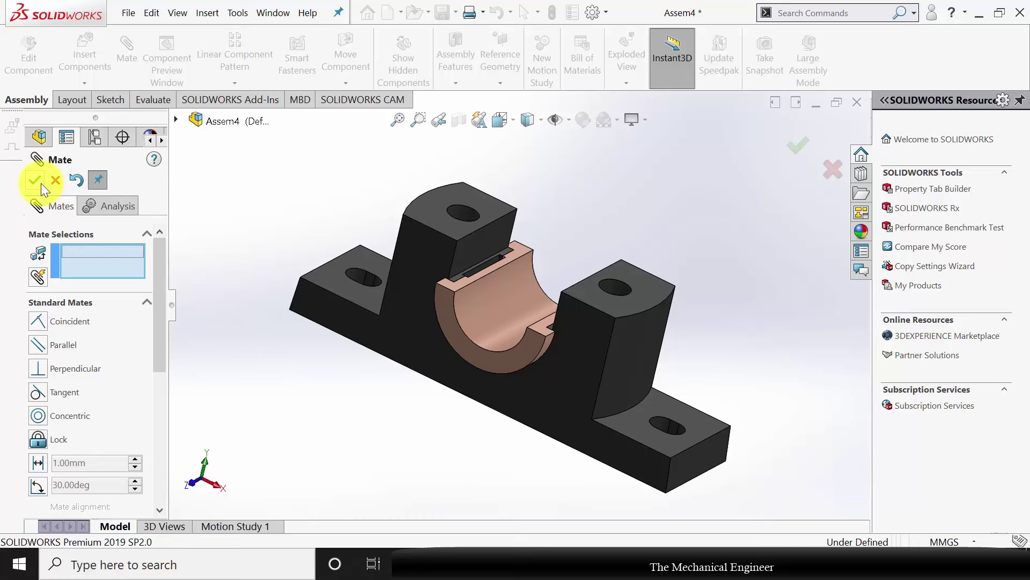
key(Escape)
Step: Insert part 3, the upper bearing half, into the assembly above the lower half
scroll(409, 398, up, 2)
middle_drag(415, 466, 466, 382)
scroll(472, 328, down, 3)
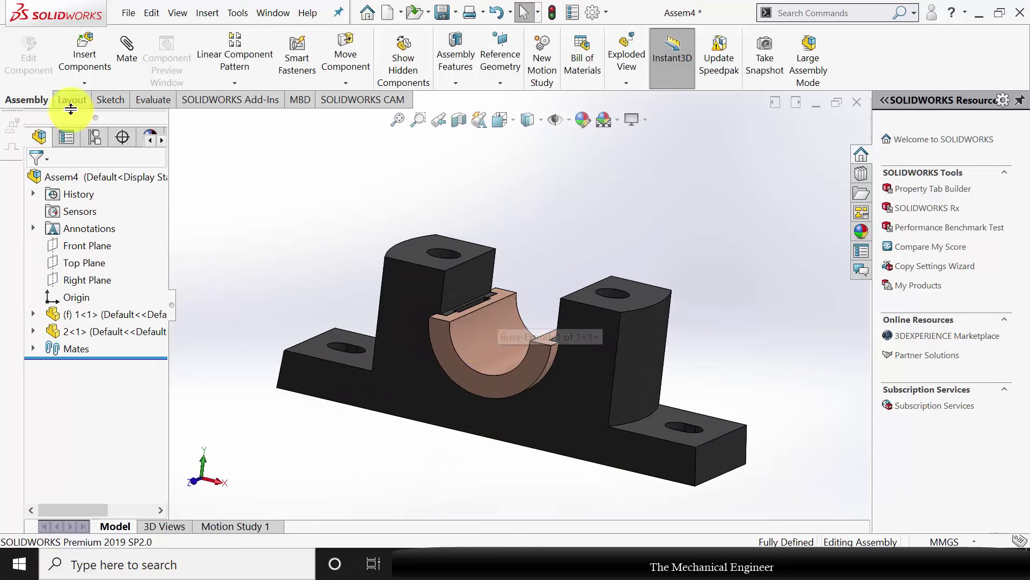
click(86, 59)
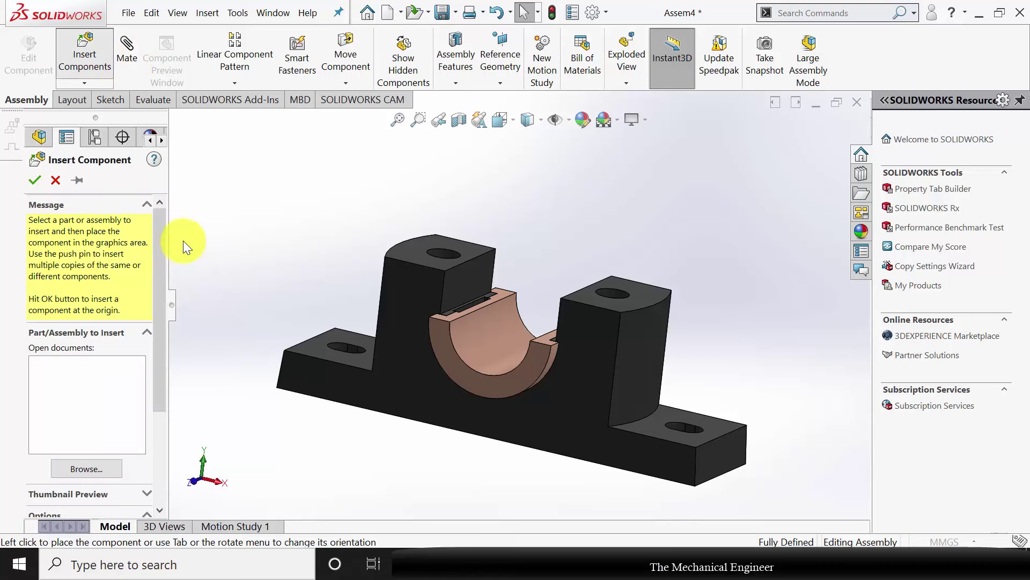
double_click(171, 174)
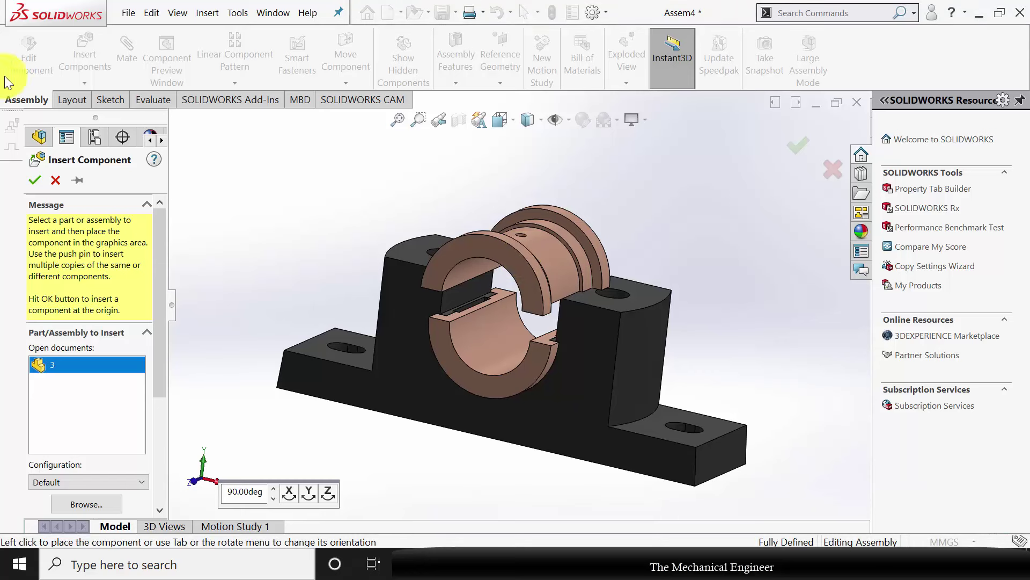
Step: Mate the inner cylindrical faces of the upper and lower bearing halves concentric, with rotation locked
click(491, 347)
middle_drag(488, 343, 501, 270)
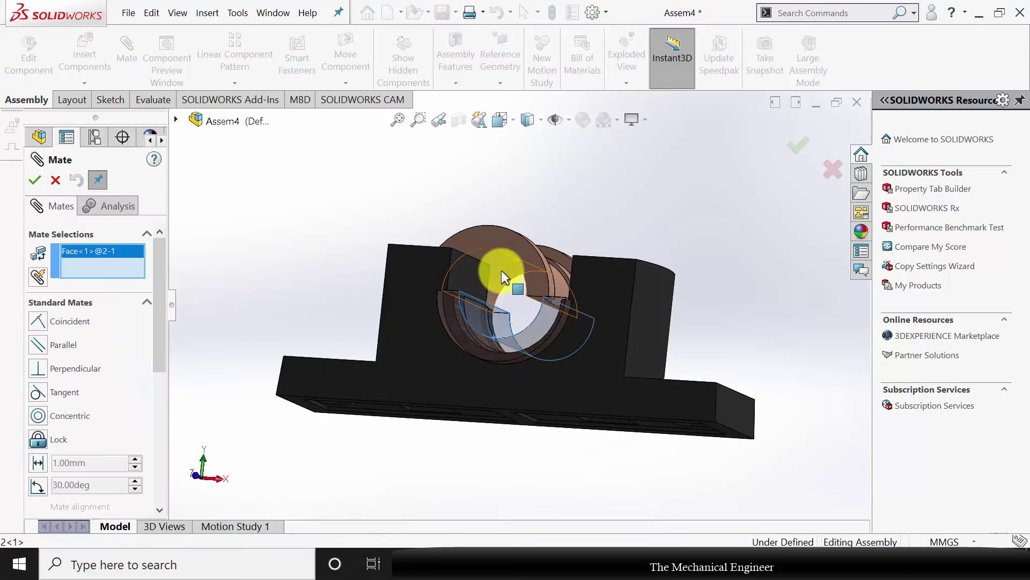
click(501, 270)
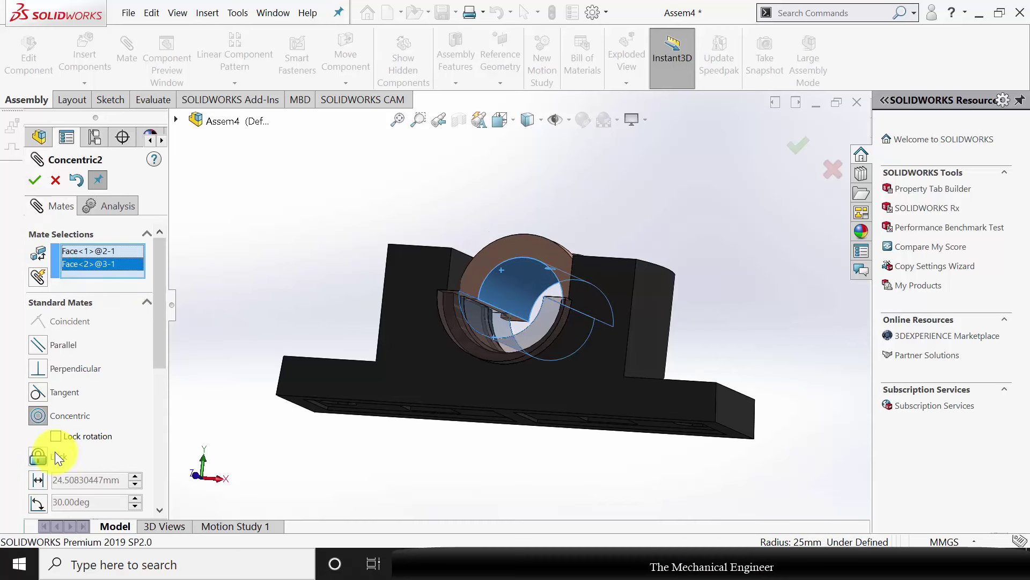
click(55, 436)
click(33, 180)
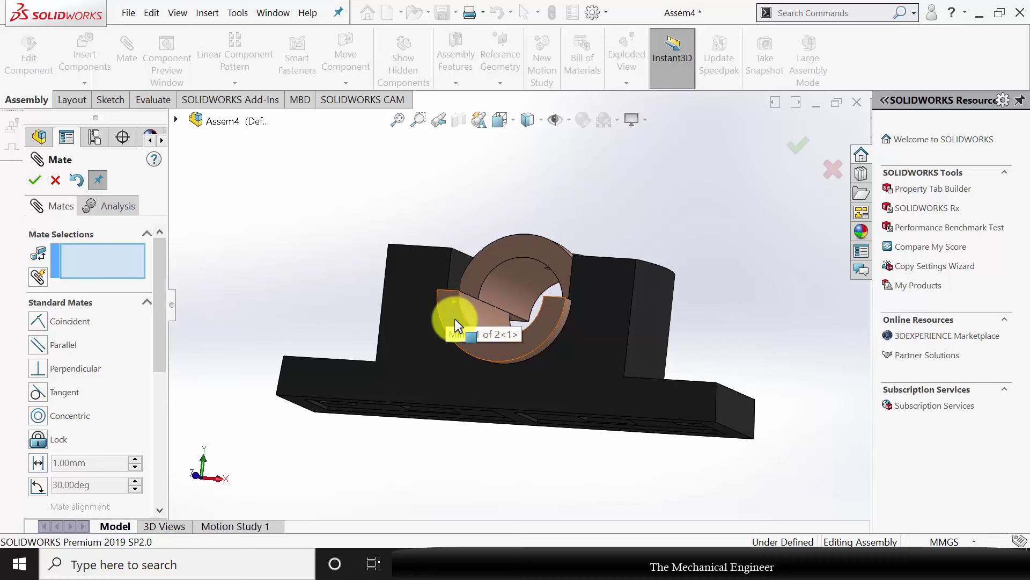
Step: Add a coincident mate between the front flange faces of the upper and lower bearing halves
click(495, 260)
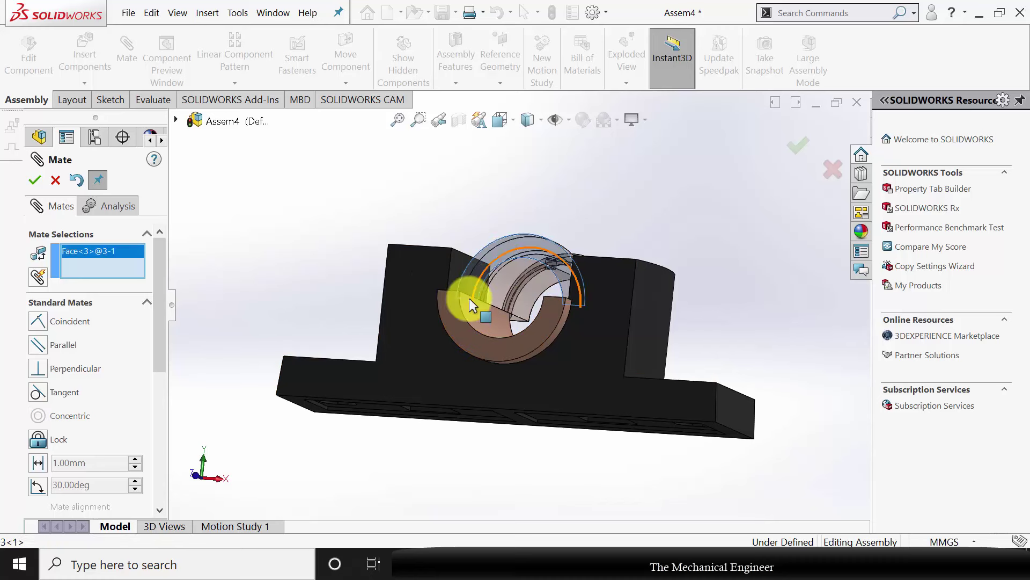
click(454, 322)
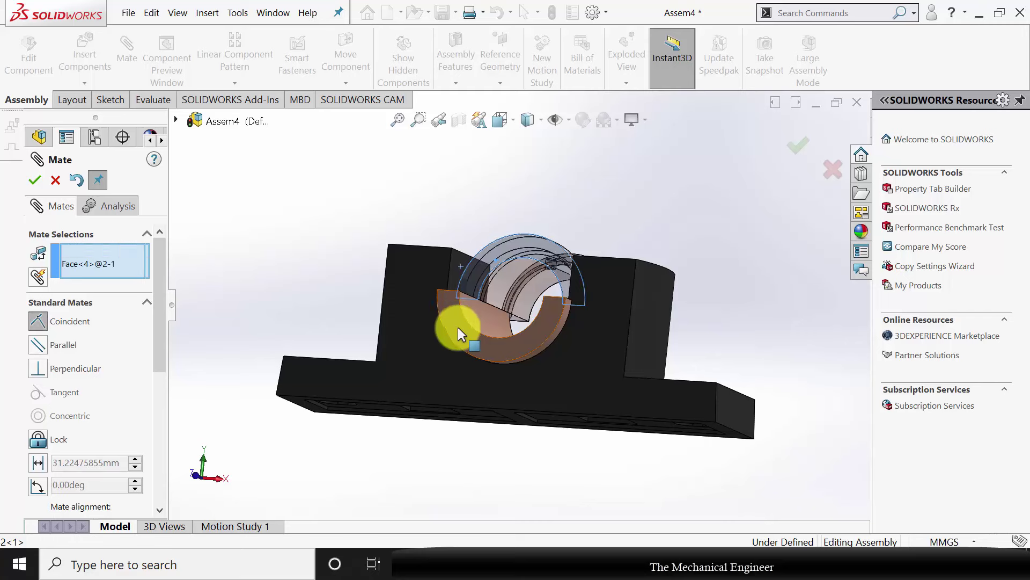
click(35, 180)
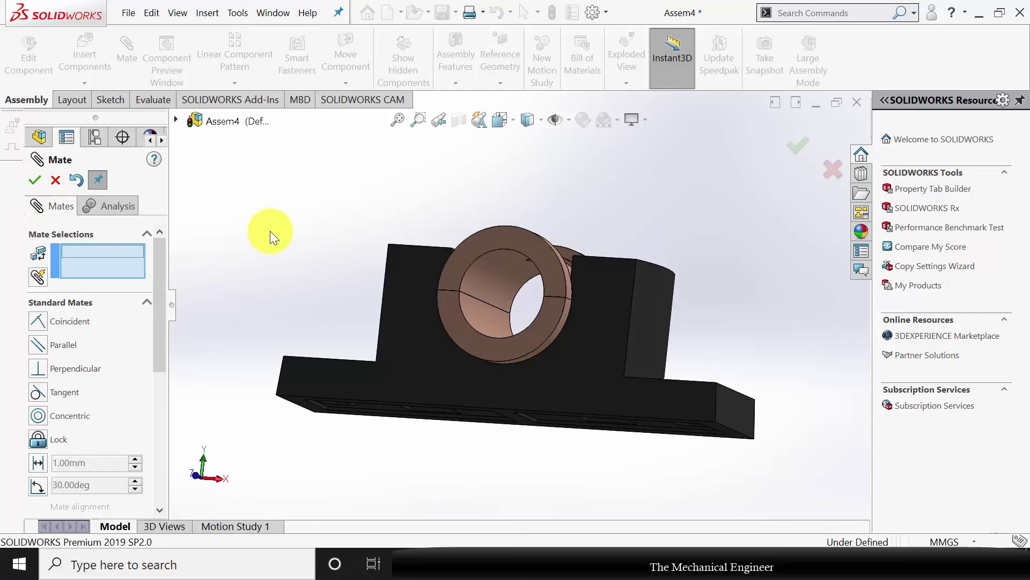
Step: Insert part 4, the bearing cap, into the assembly above the bearing halves
click(33, 180)
click(84, 56)
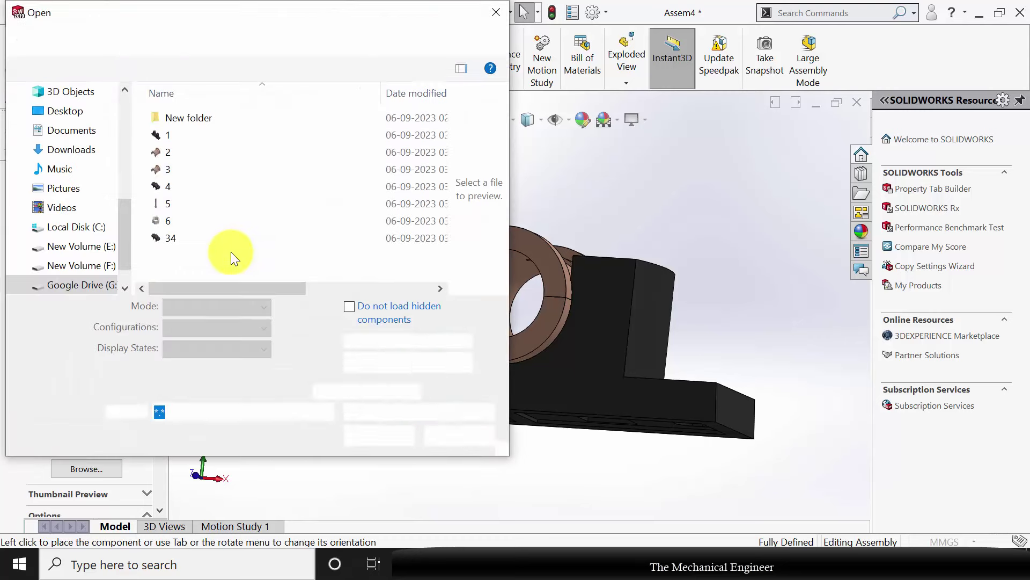
double_click(417, 188)
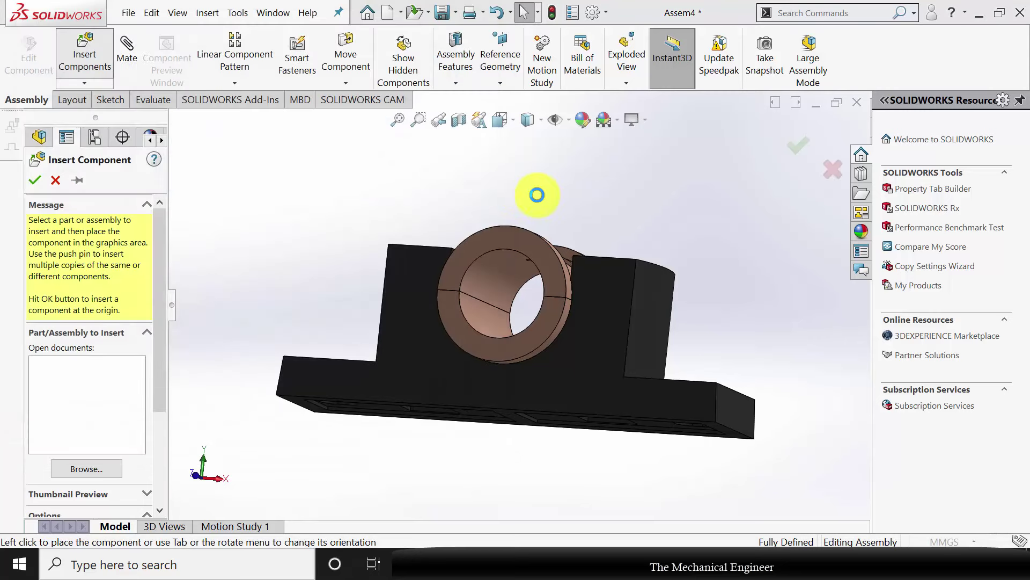
click(551, 220)
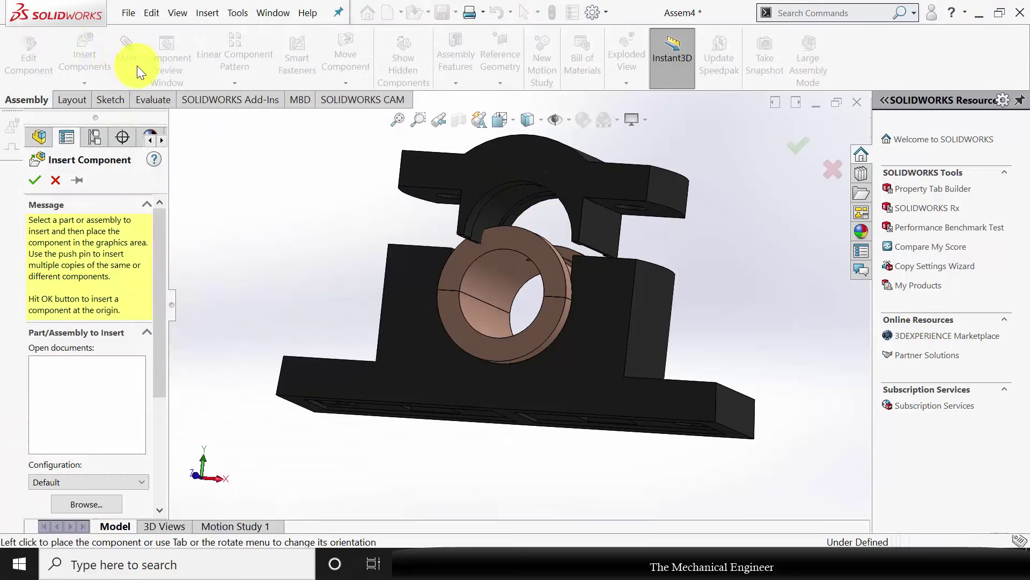
Step: Mate the cap's inner cylindrical face concentric with the upper bearing half's inner cylindrical face
click(494, 273)
click(518, 194)
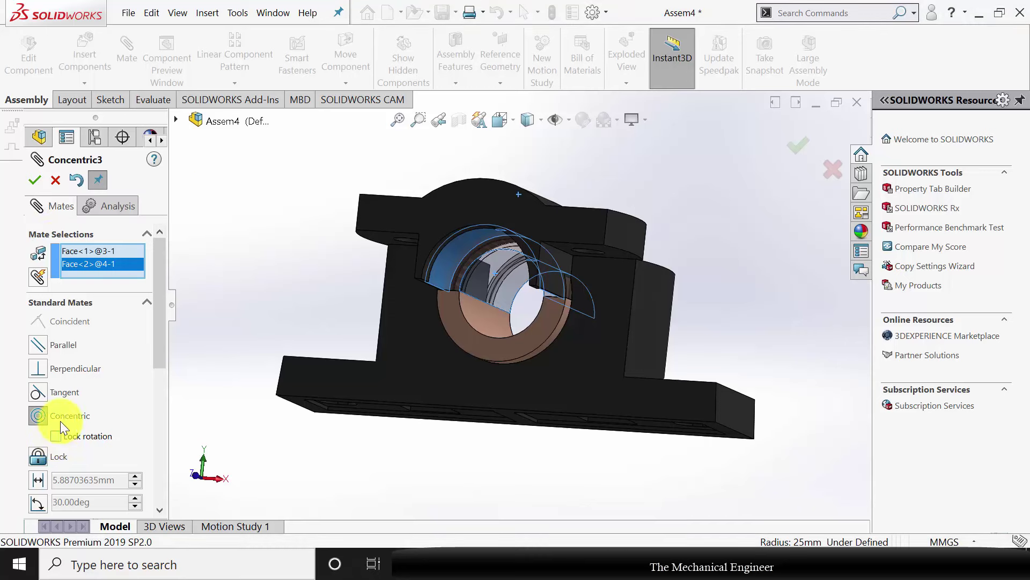
click(34, 180)
Step: Add a coincident mate between the base's upper face and the underside of the cap's bolt lug
middle_drag(664, 258, 526, 266)
click(599, 331)
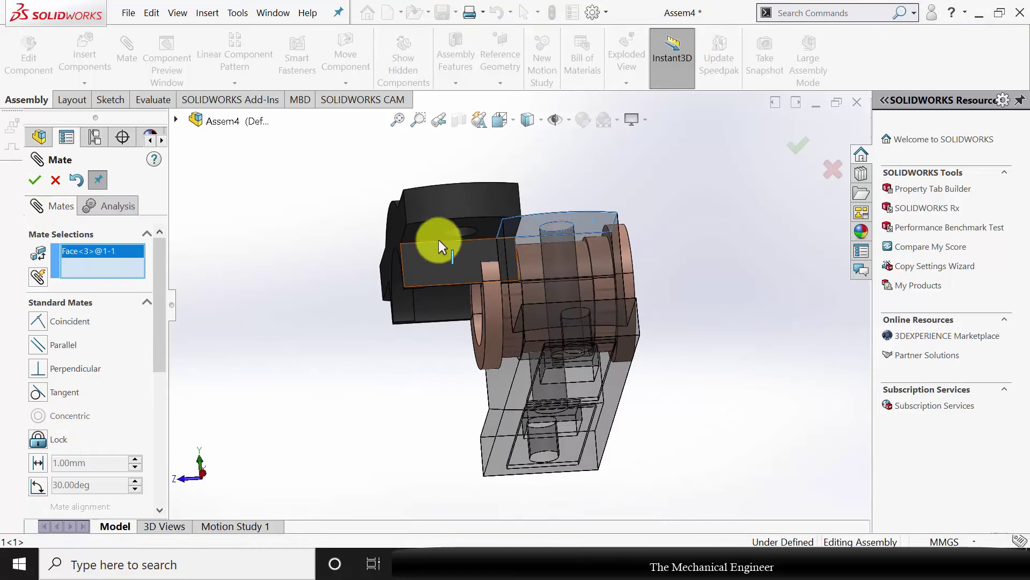
click(429, 228)
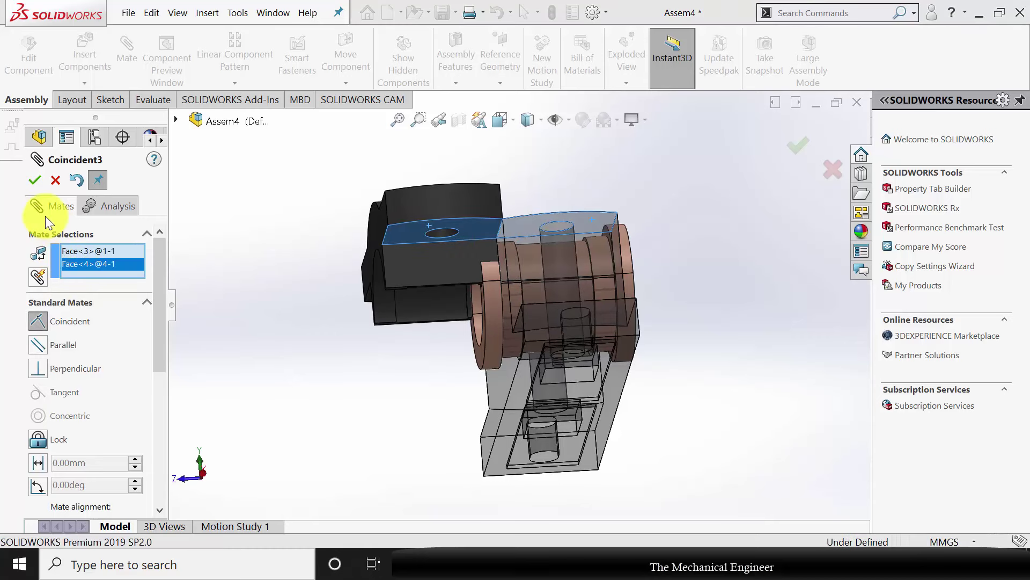
click(35, 179)
Step: Add a coincident mate between the front faces of the cap and the base, and finish mating
middle_drag(295, 320, 395, 320)
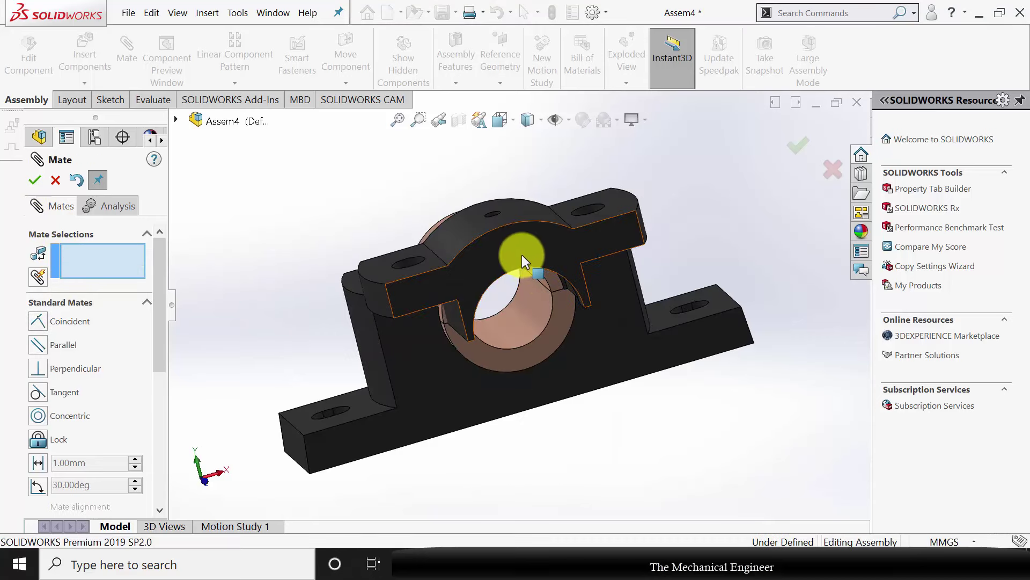
click(588, 260)
click(600, 298)
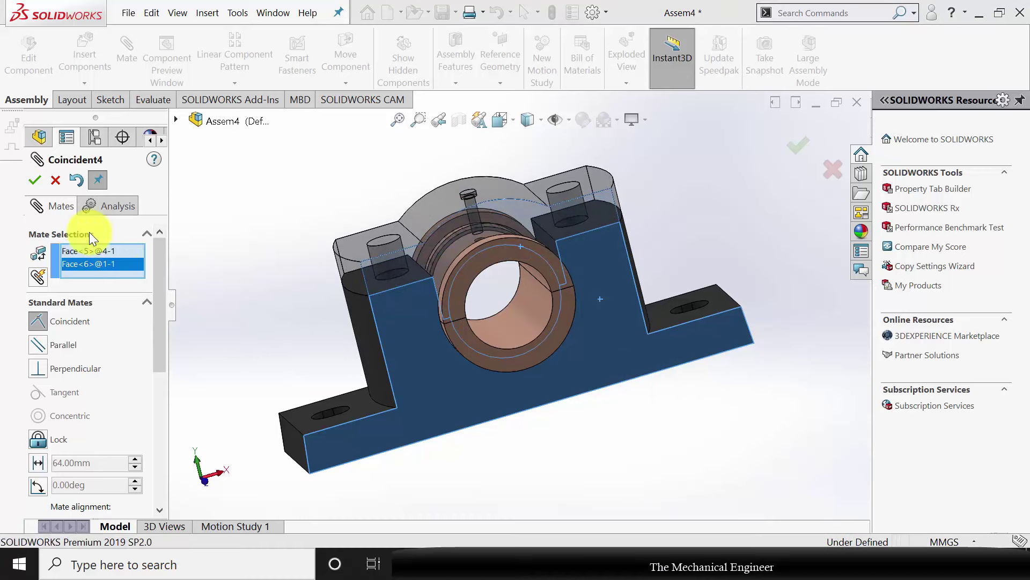
click(34, 181)
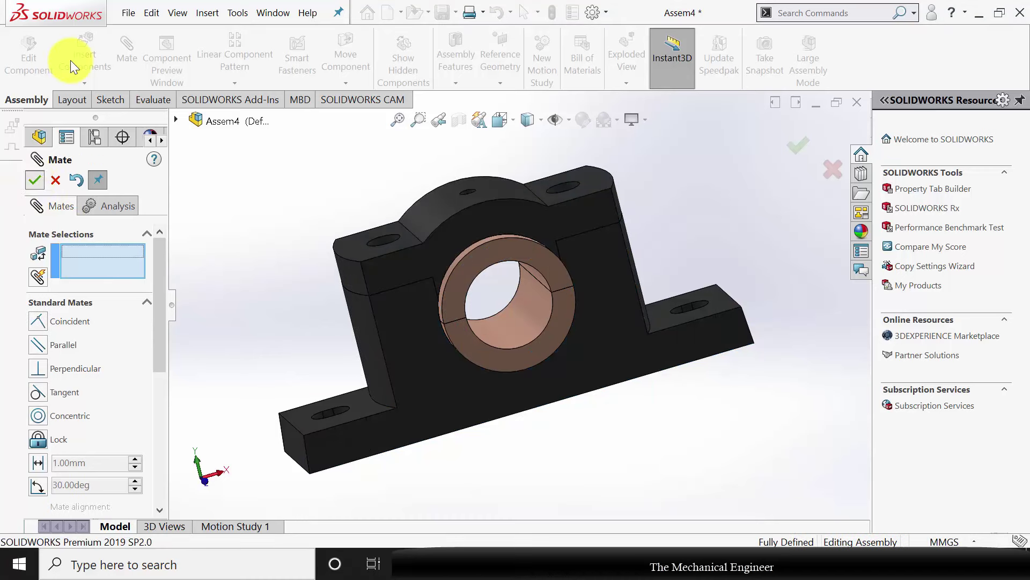
key(Escape)
Step: Insert part 5, the square-headed bolt, into the assembly in front of the block near the cap's right hole
click(86, 58)
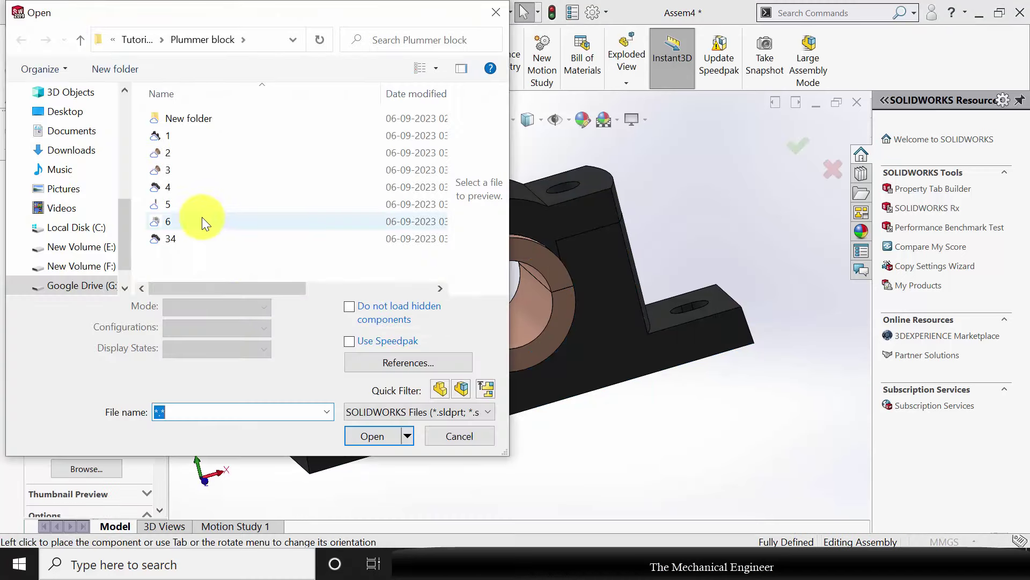
double_click(188, 204)
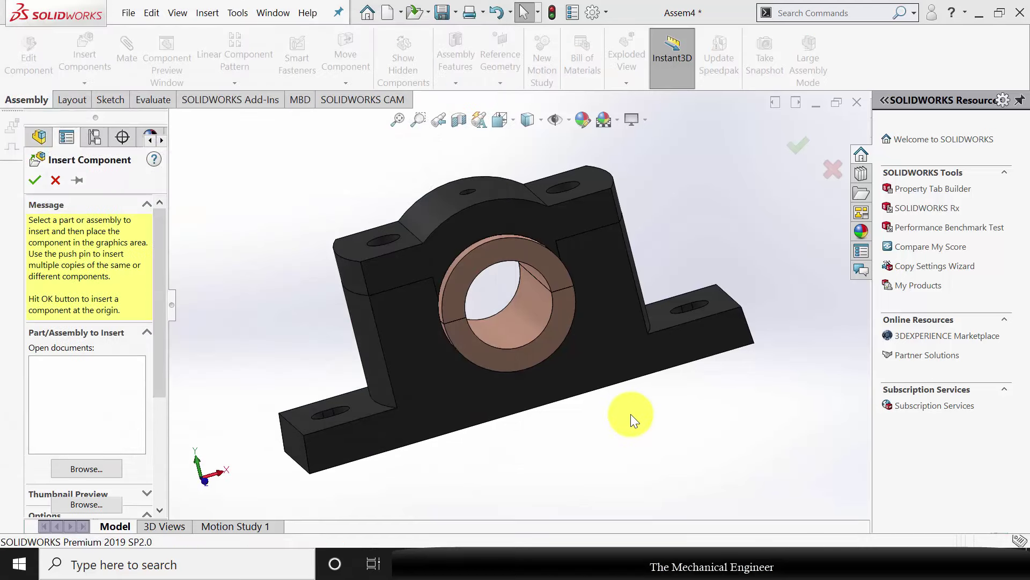
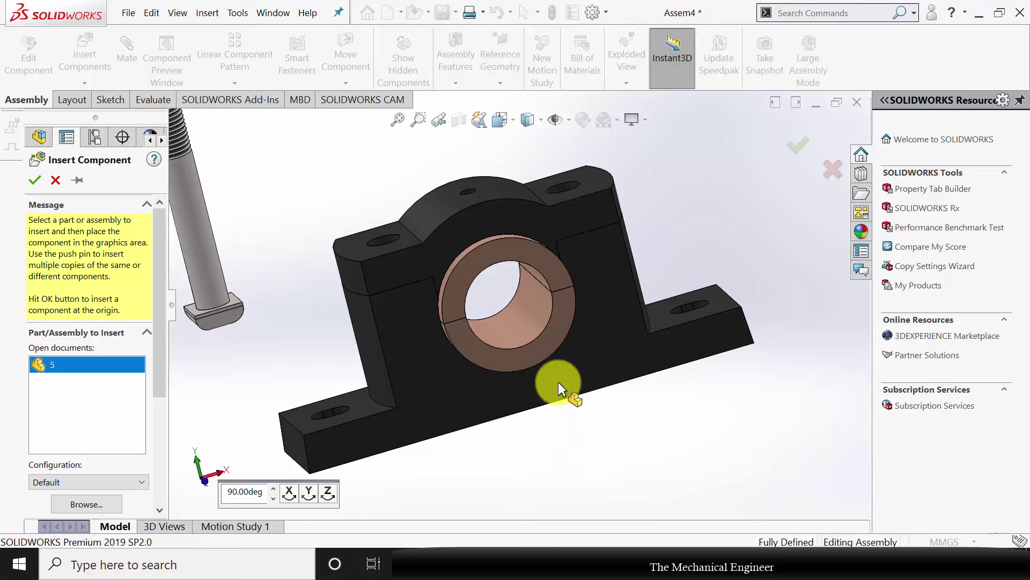
scroll(547, 366, up, 2)
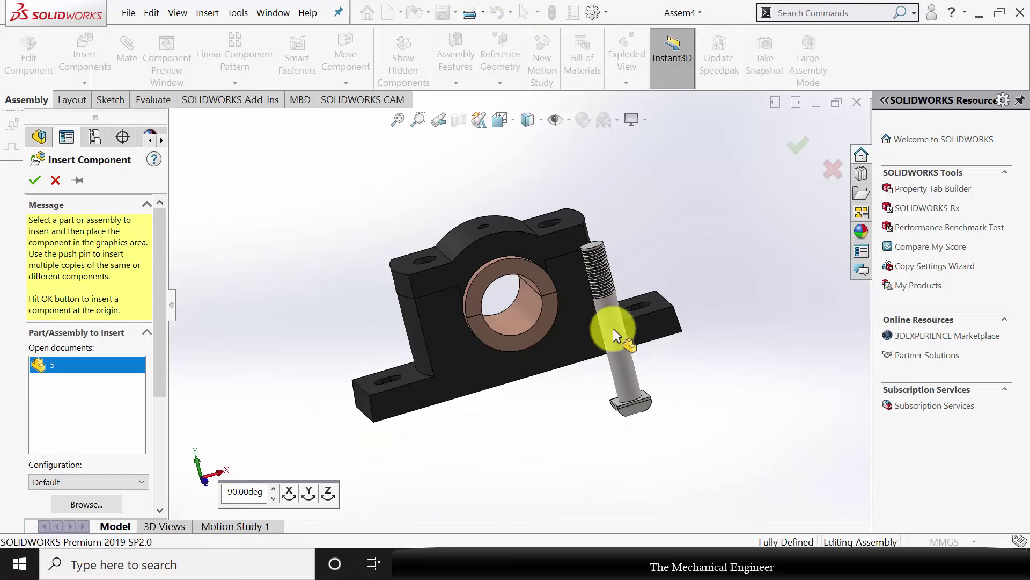
click(551, 287)
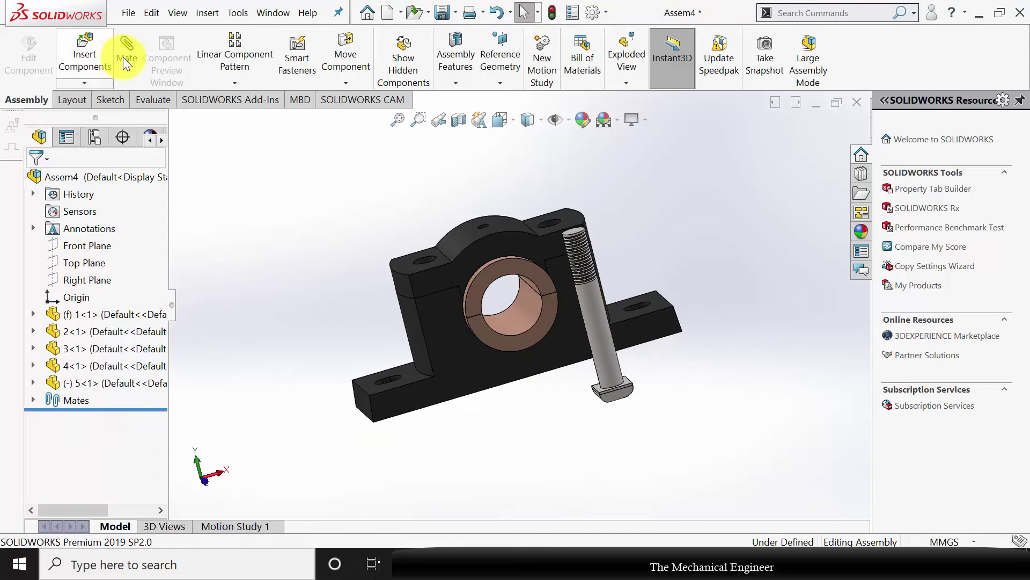
Step: Mate the bolt's cylindrical shank concentric with the cap's right bolt hole, with rotation locked
middle_drag(545, 246, 545, 224)
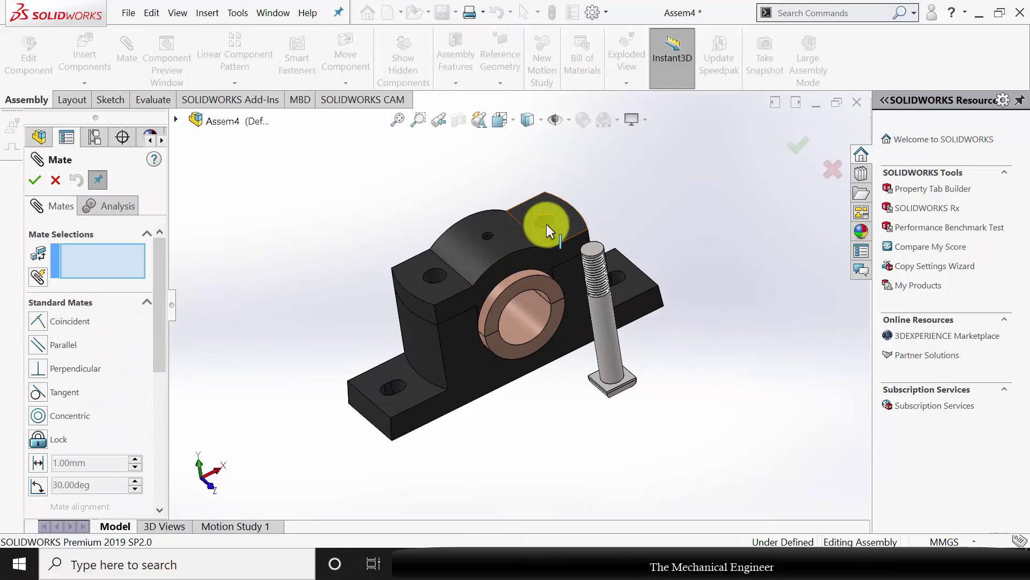
click(546, 217)
click(601, 327)
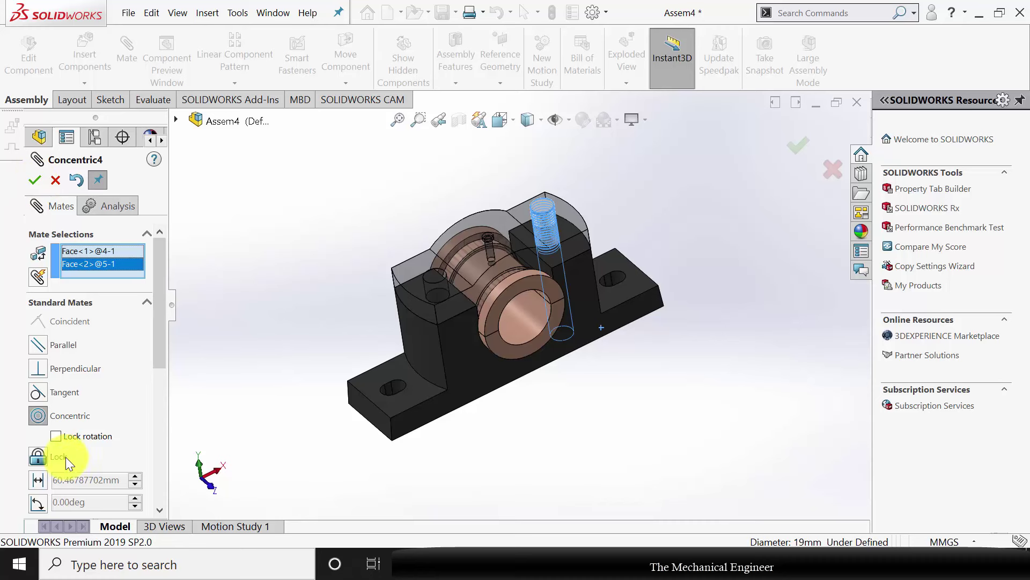
click(34, 179)
Step: Add a coincident mate between the inner face of the bolt head and the seat of the square recess in the base's underside
middle_drag(507, 392, 604, 385)
scroll(591, 370, down, 5)
middle_drag(573, 346, 571, 235)
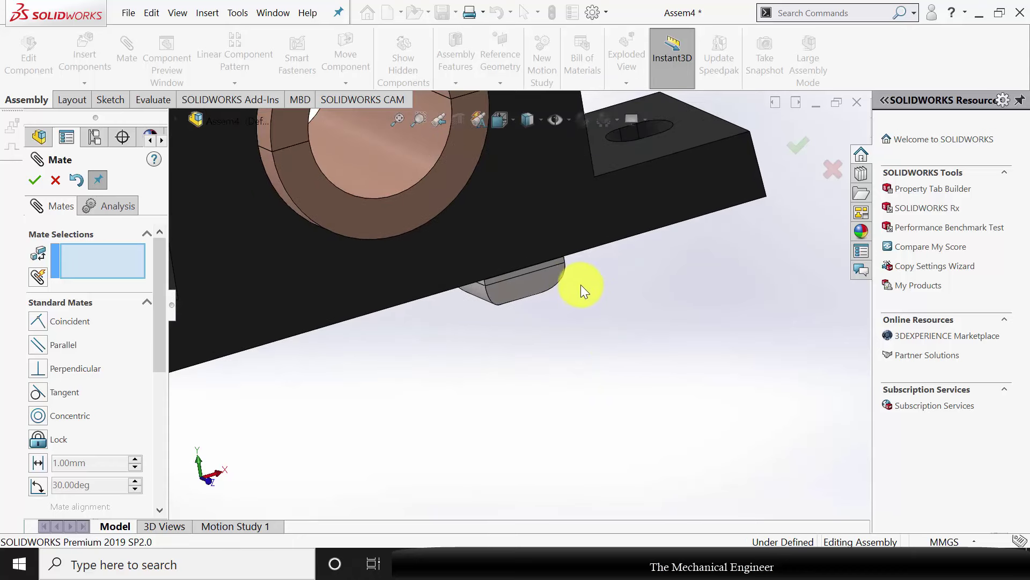
middle_drag(581, 284, 577, 267)
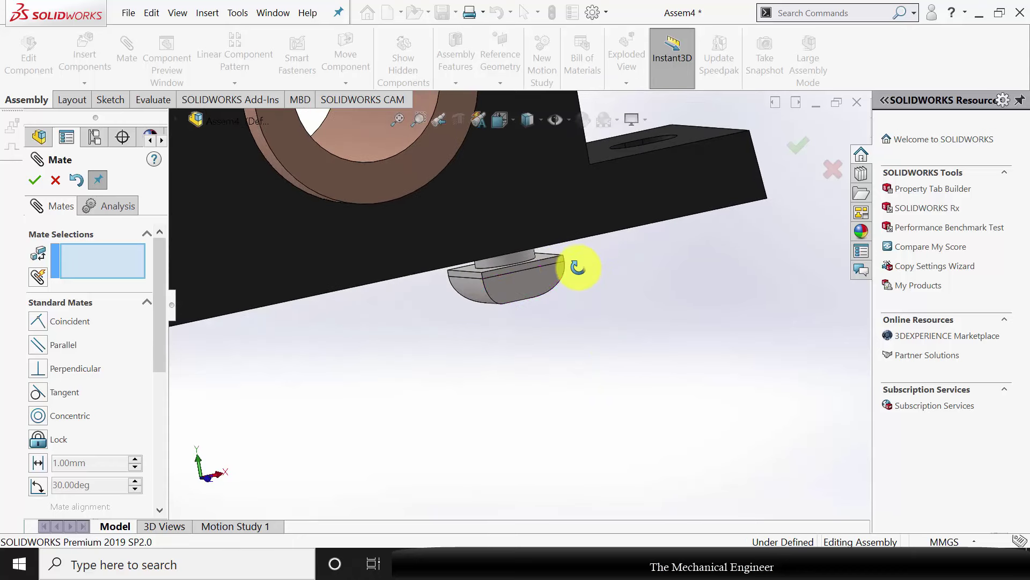
click(543, 259)
middle_drag(543, 259, 412, 307)
scroll(551, 294, down, 5)
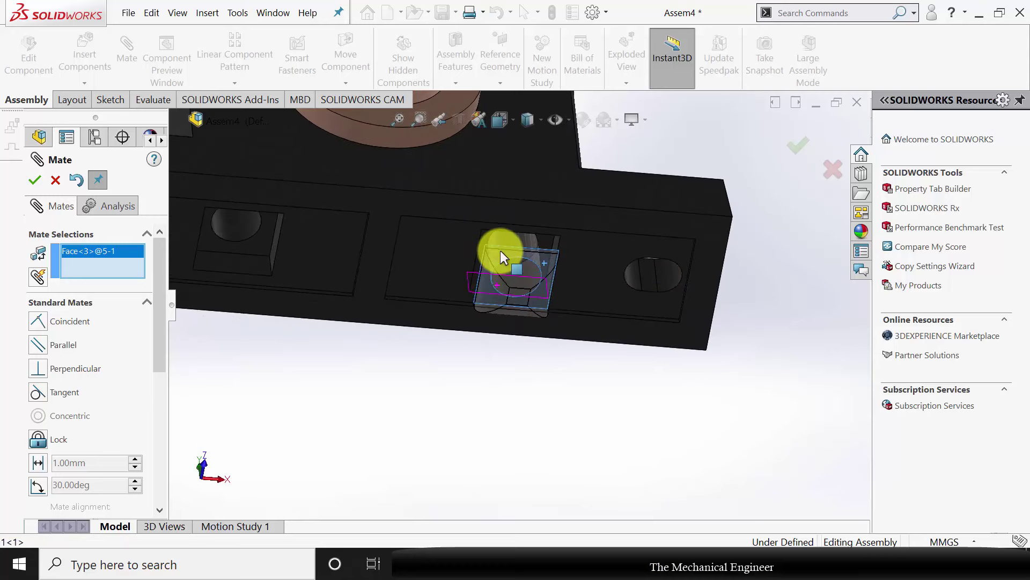
click(603, 263)
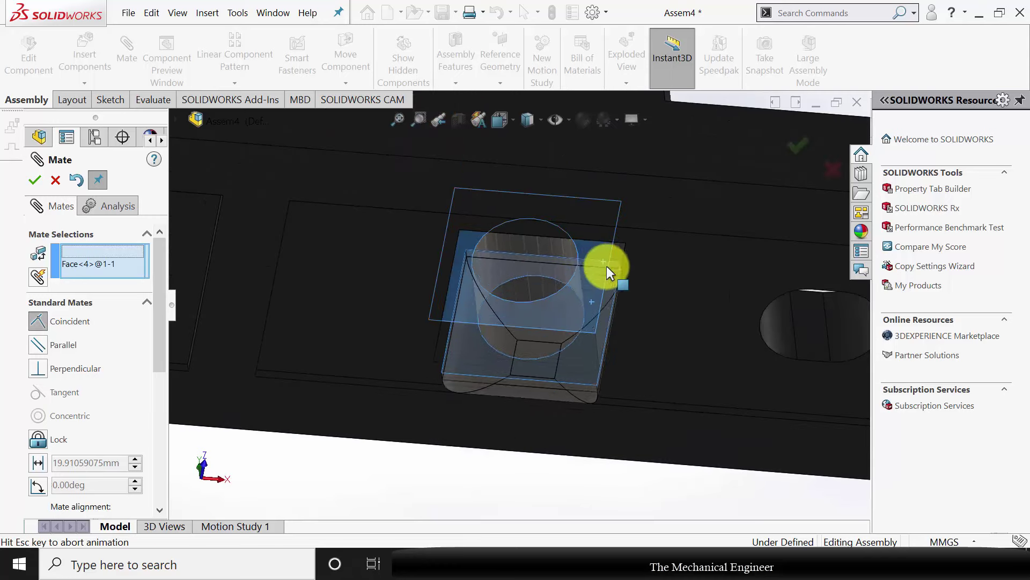
click(35, 179)
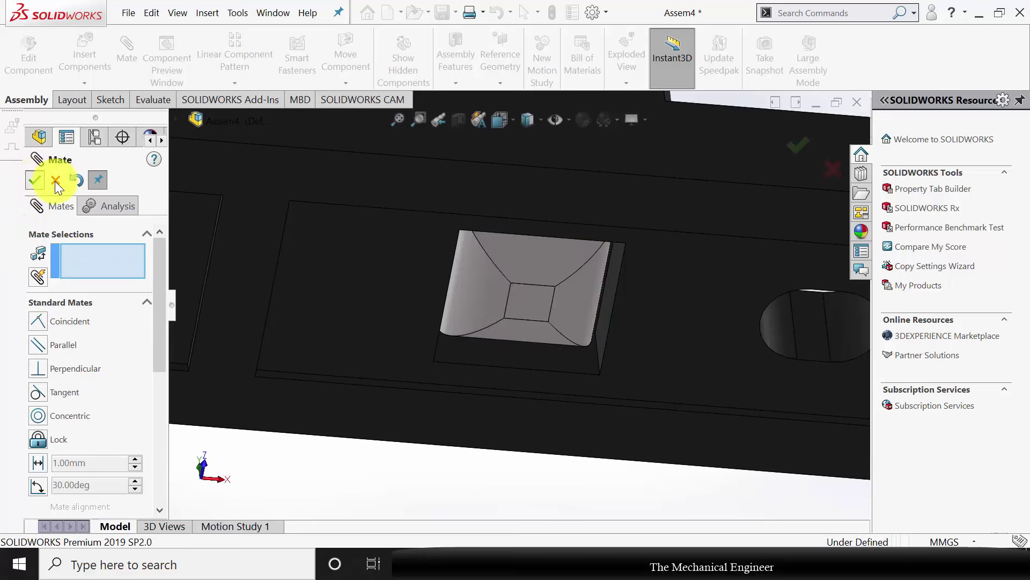
click(34, 179)
Step: Insert part 6, the hex nut, into the assembly beside the bolt's threaded end
scroll(486, 261, up, 5)
middle_drag(486, 199, 495, 315)
scroll(526, 216, up, 4)
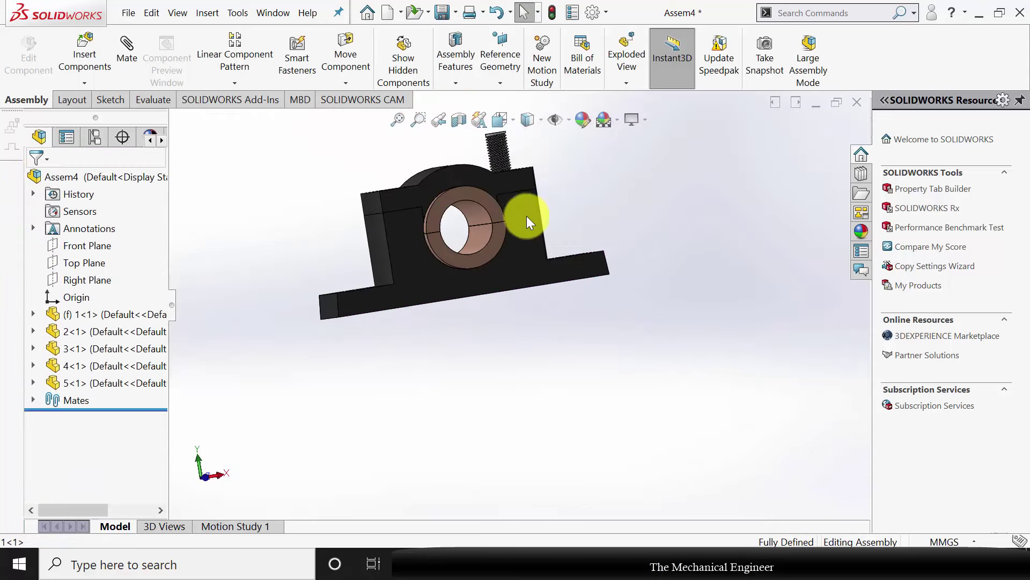
middle_drag(526, 216, 533, 262)
click(84, 49)
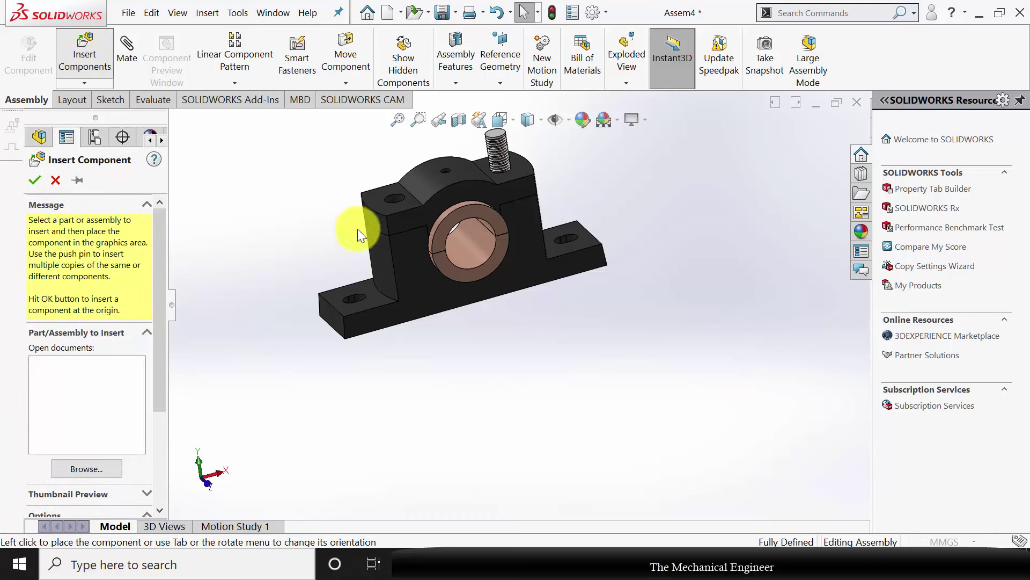
click(194, 220)
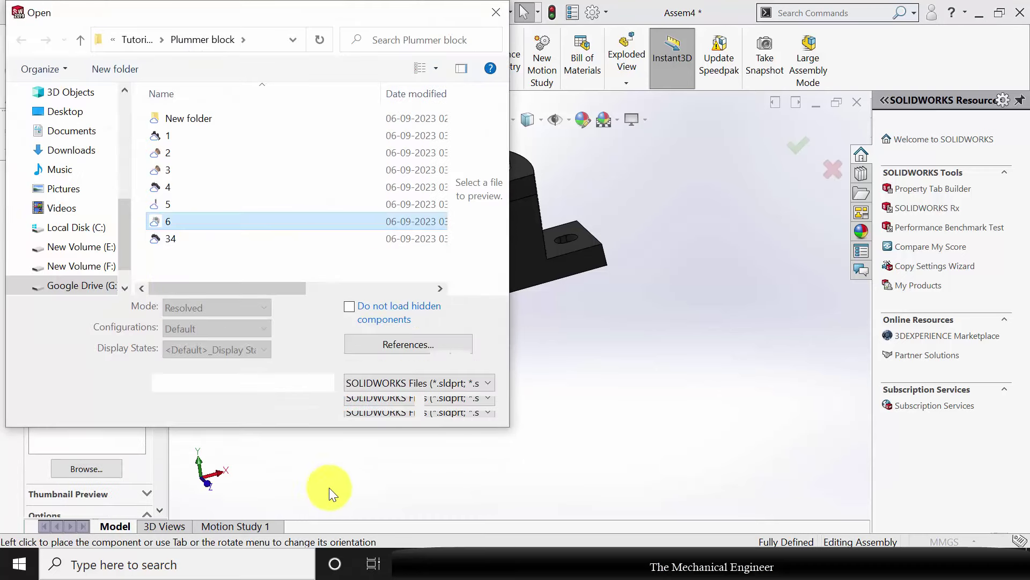
click(372, 406)
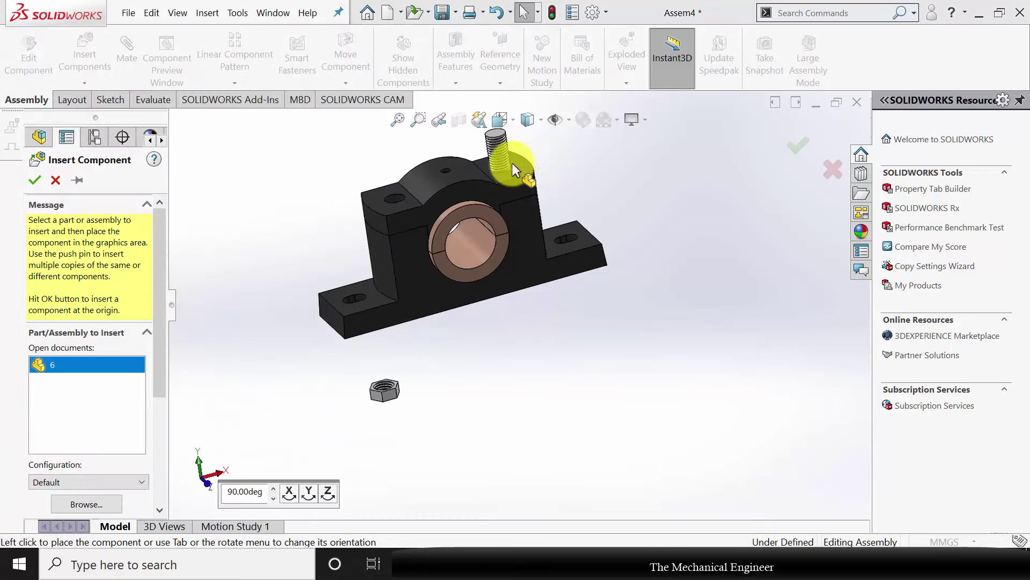
click(509, 159)
Step: Add a concentric mate between the bolt's top circular edge and the nut's hole edge
scroll(523, 146, down, 5)
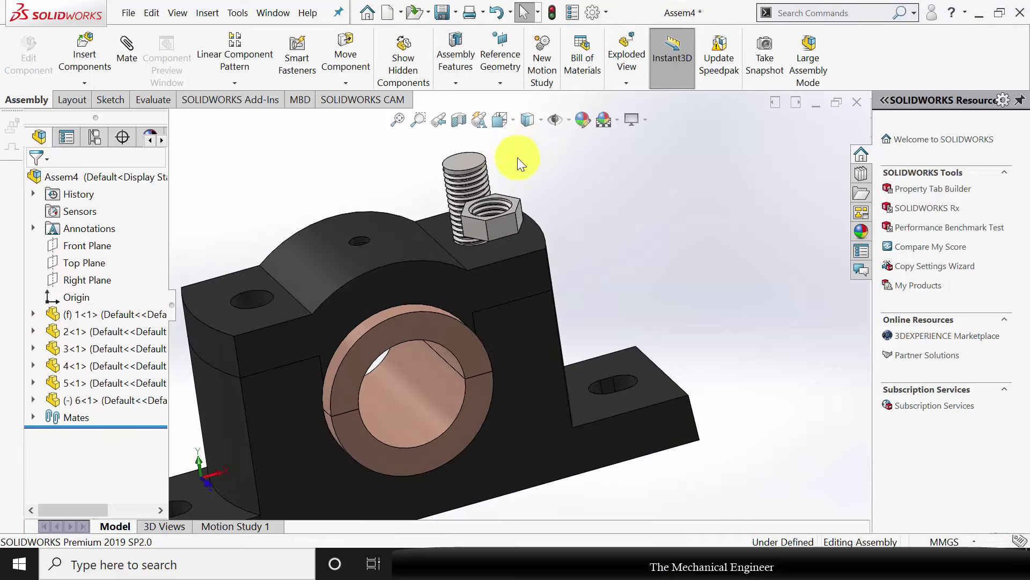
click(120, 60)
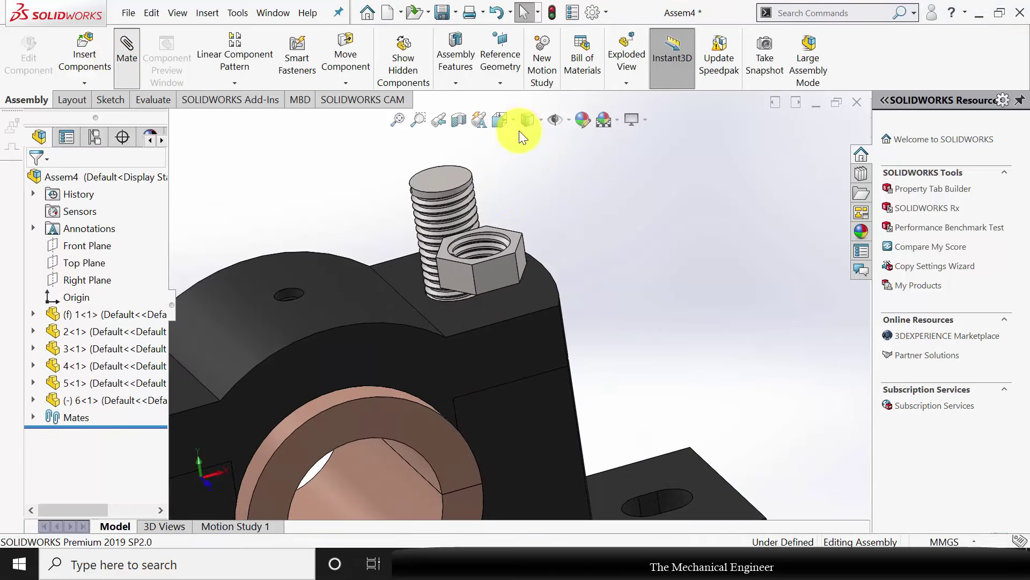
click(467, 192)
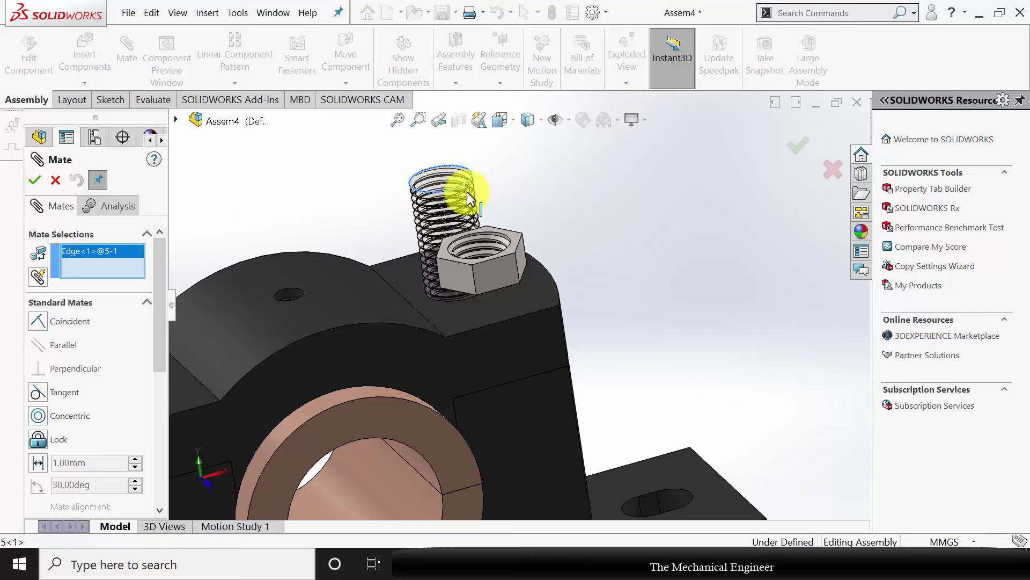
click(510, 244)
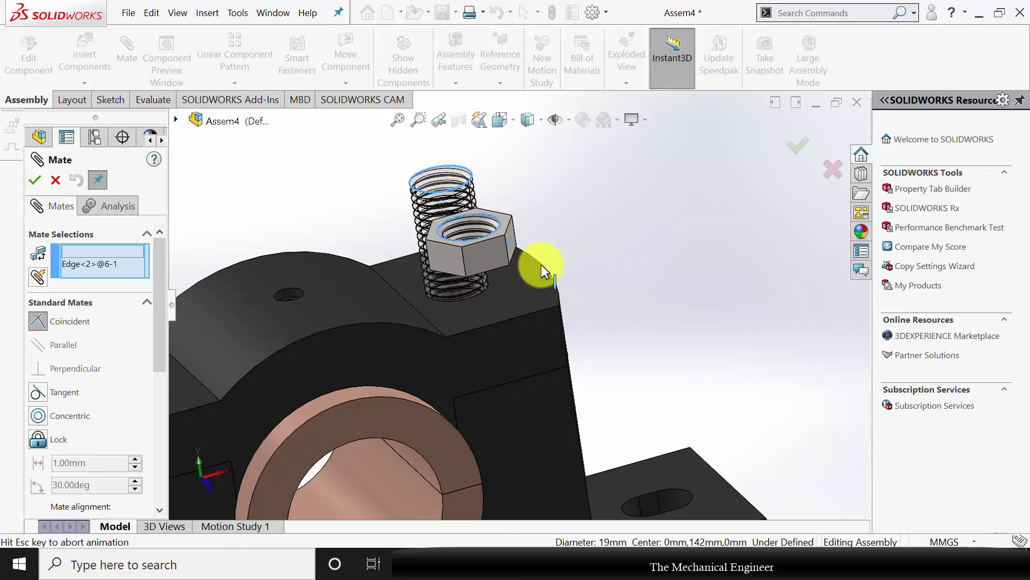
click(49, 413)
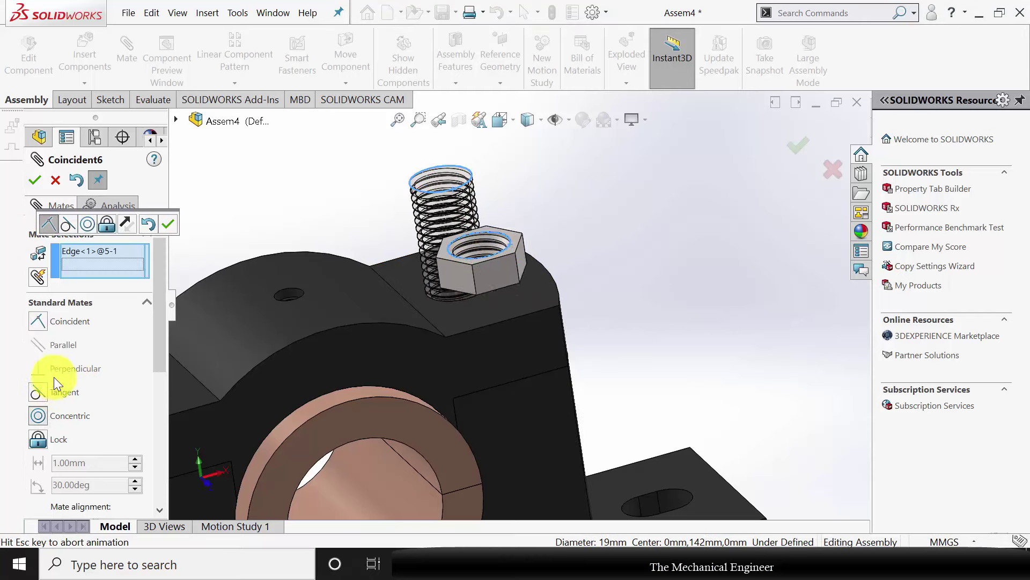
click(35, 180)
Step: Add a coincident mate between the nut's underside and the upper face of the cap's lug, and finish mating
click(564, 347)
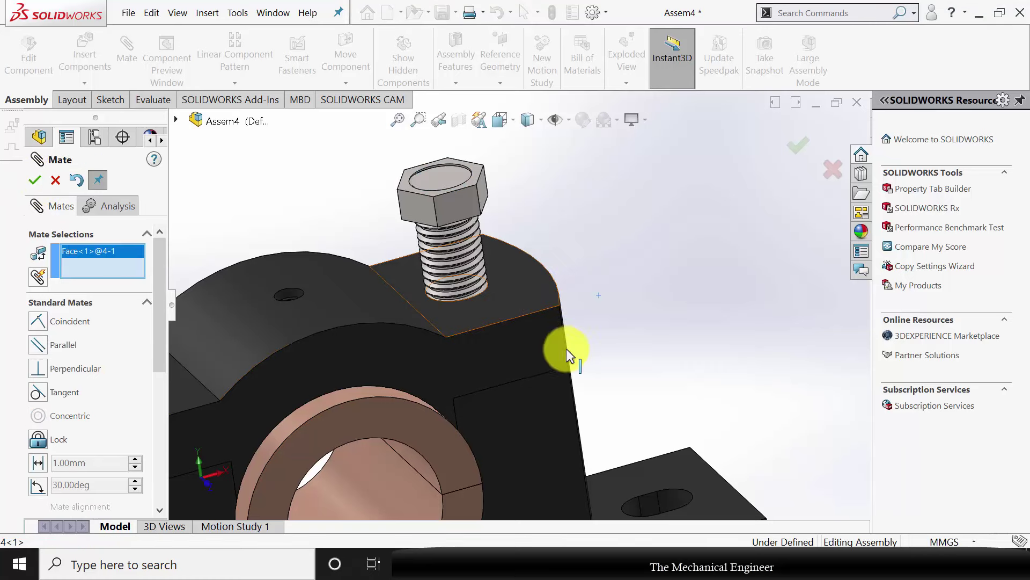
middle_drag(564, 347, 510, 245)
click(500, 242)
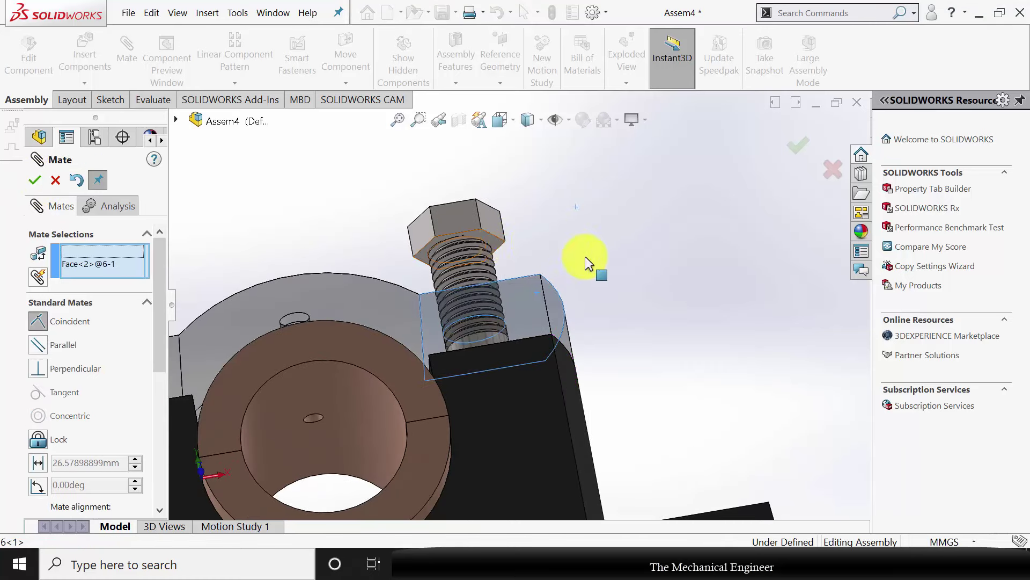
click(42, 179)
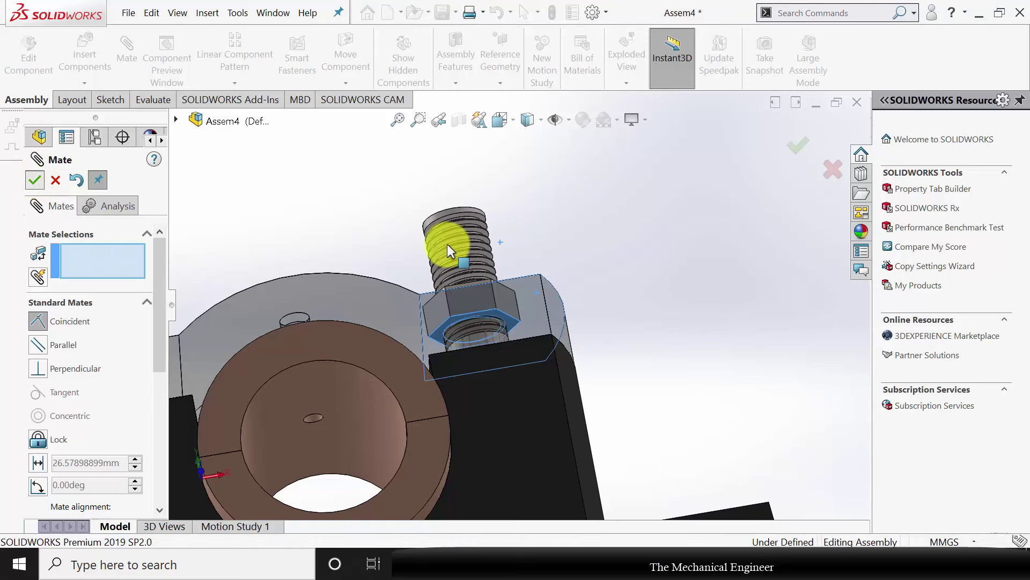
click(29, 181)
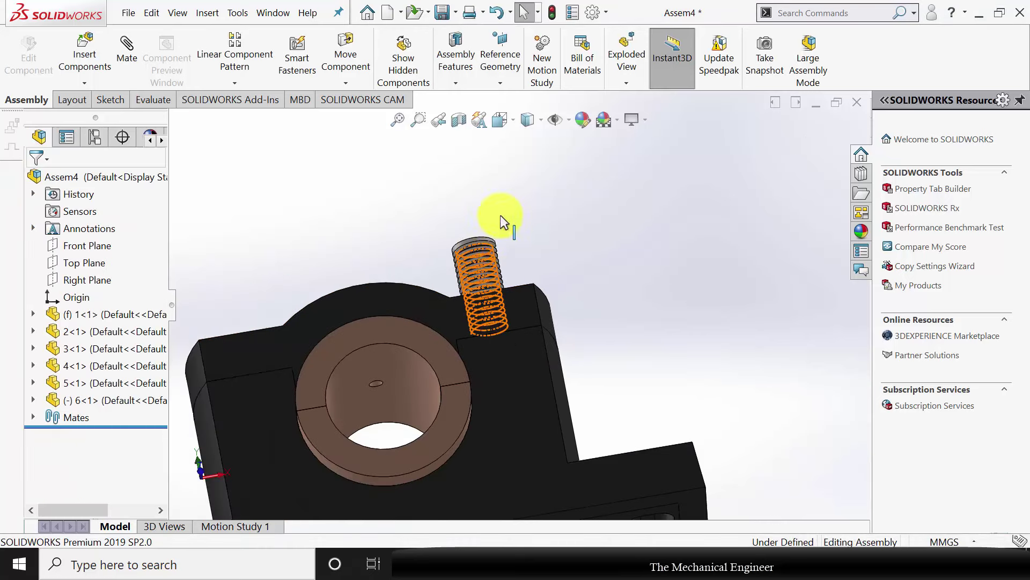
middle_drag(495, 227, 483, 301)
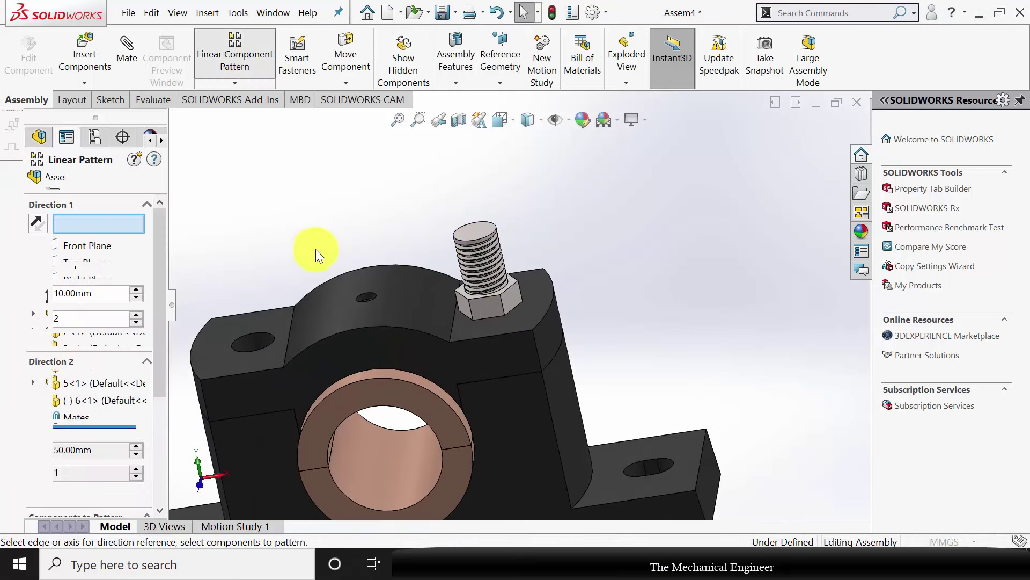
Step: Create a linear component pattern of the hex nut: two instances spaced 10 mm upward along the base's slanted-looking vertical edge
click(549, 408)
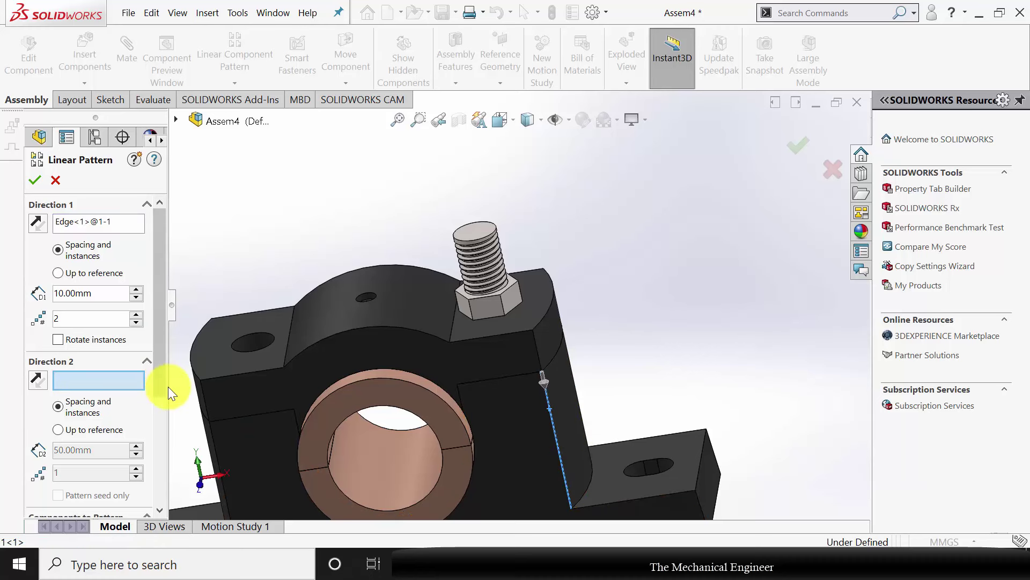
scroll(156, 235, down, 3)
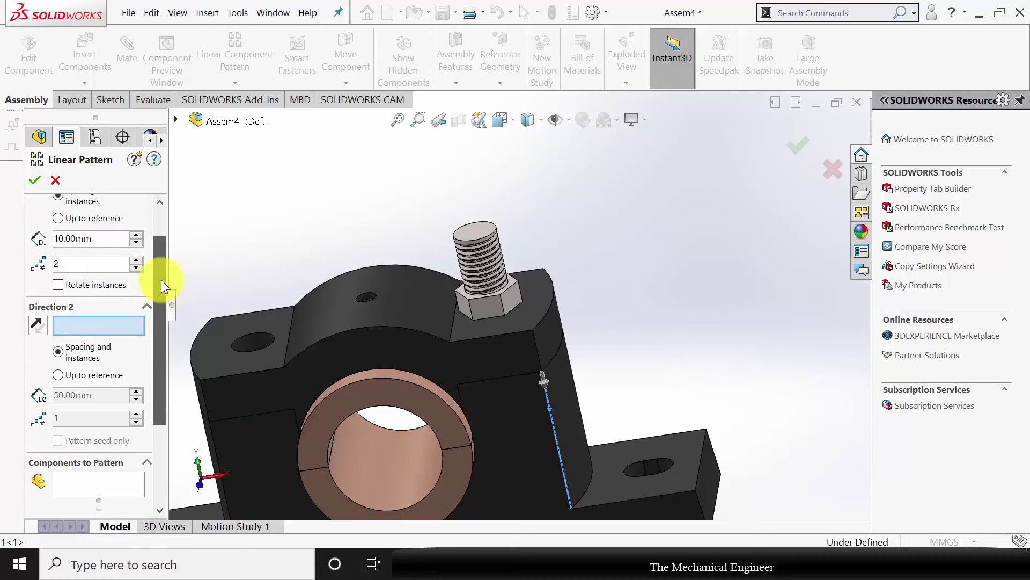
click(107, 411)
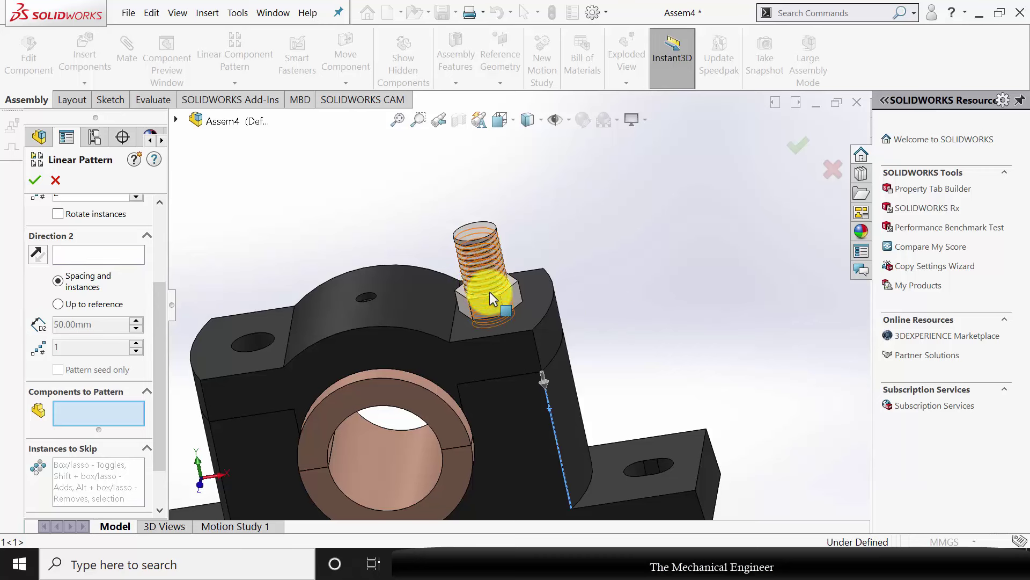
click(508, 298)
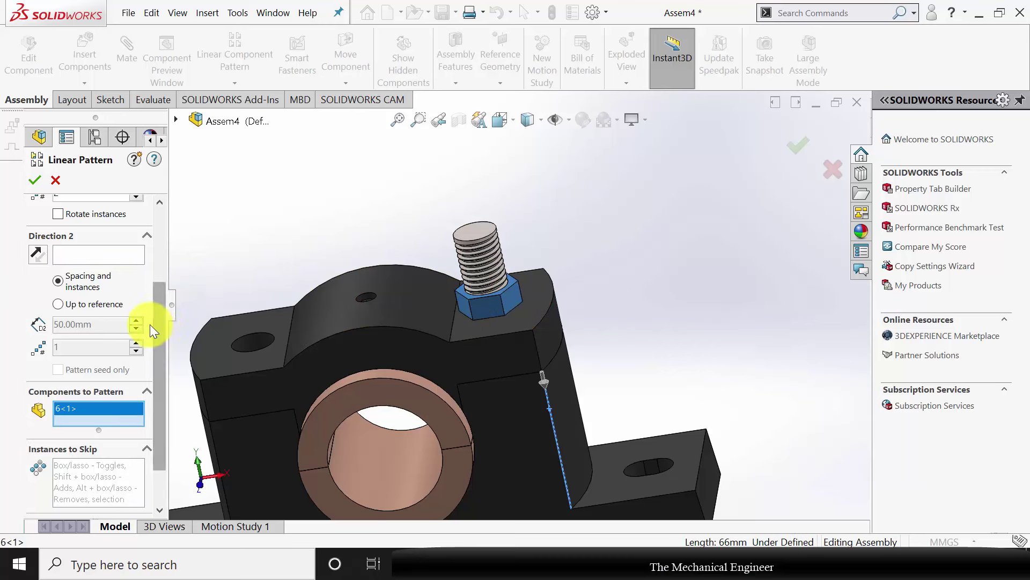
drag(159, 300, 162, 183)
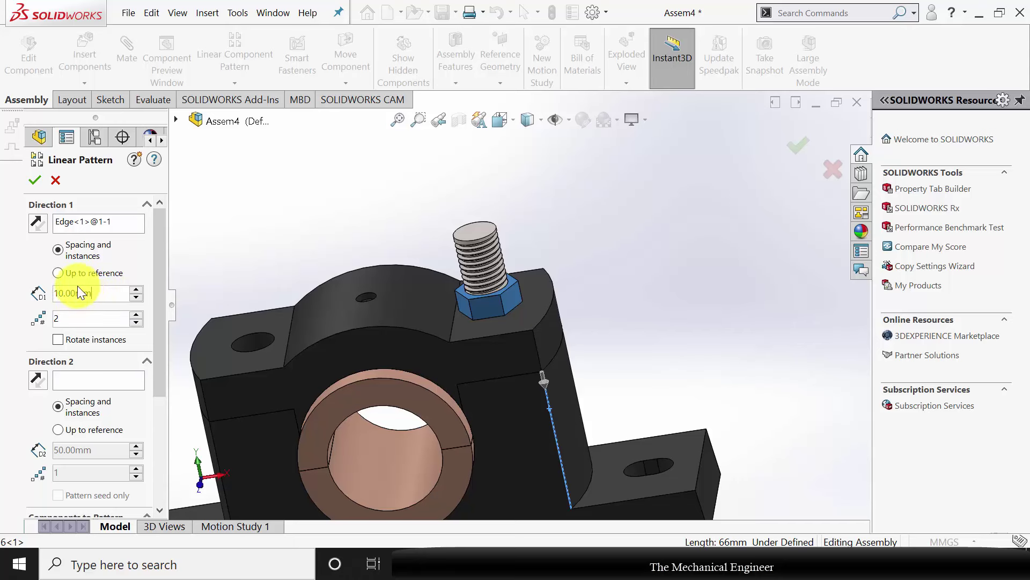
click(41, 220)
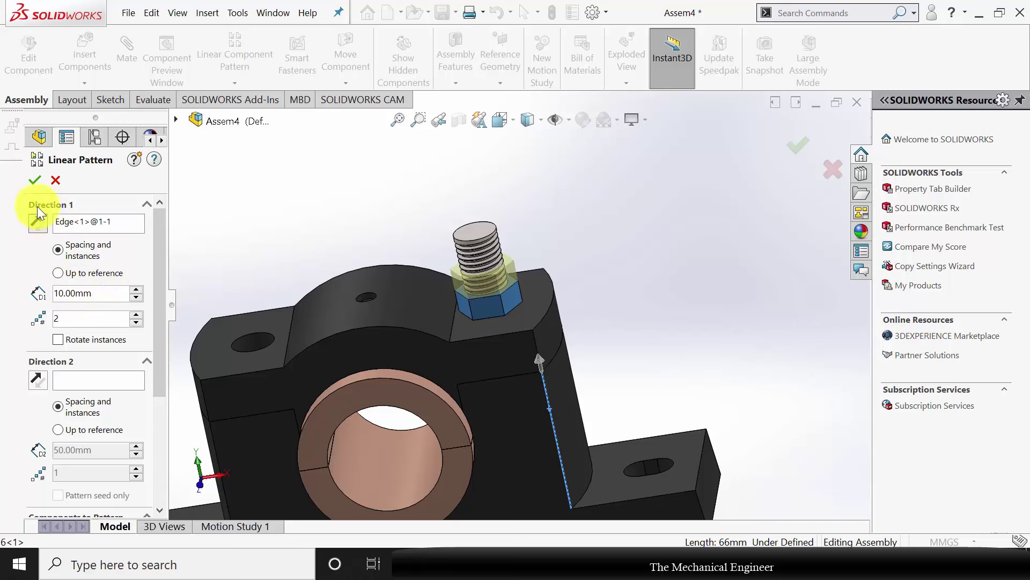
click(31, 183)
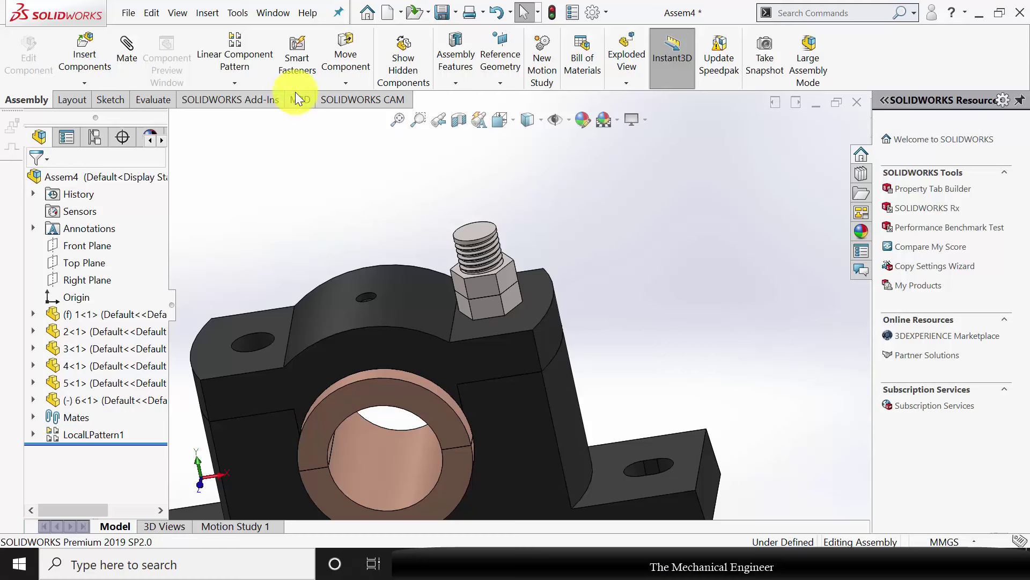
Step: Mirror both hex nuts and the bolt about the assembly's Right Plane to the other side of the cap
click(250, 80)
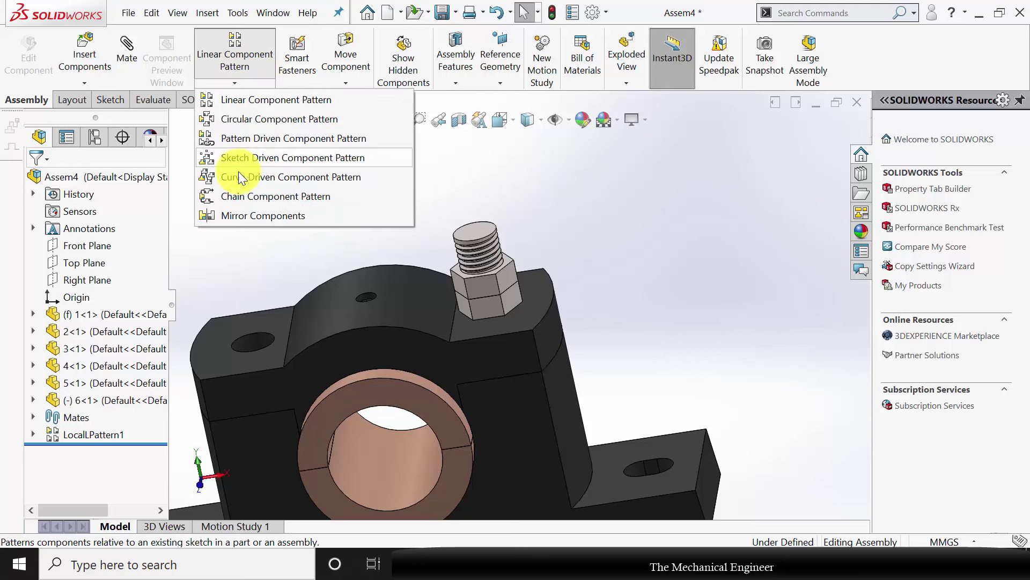
click(258, 216)
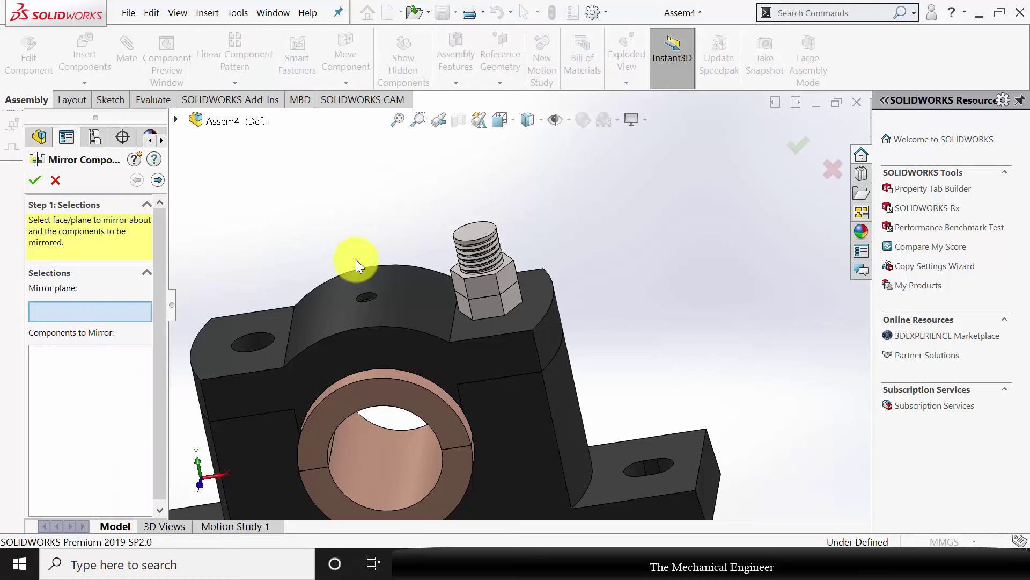
click(176, 121)
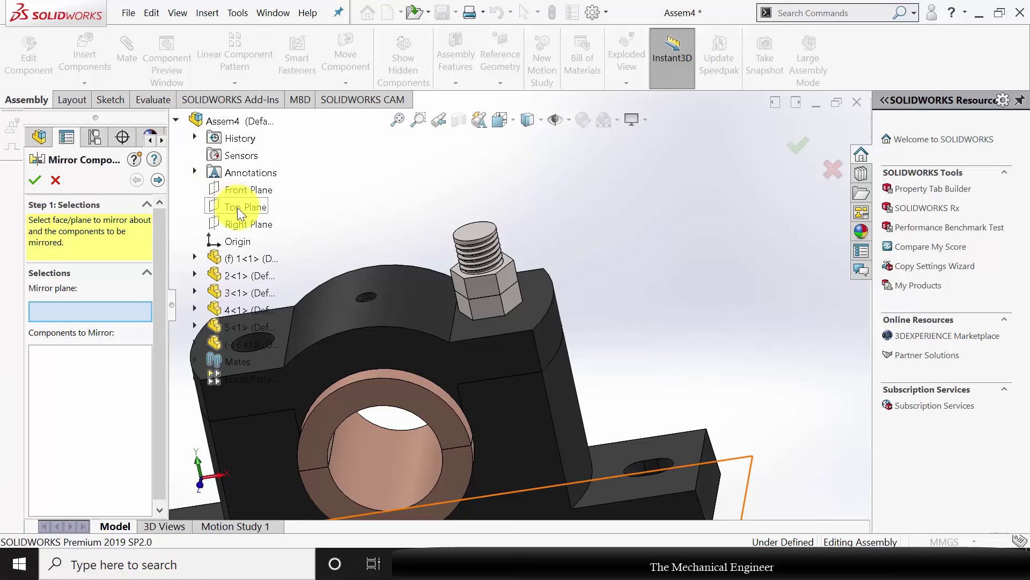
click(245, 224)
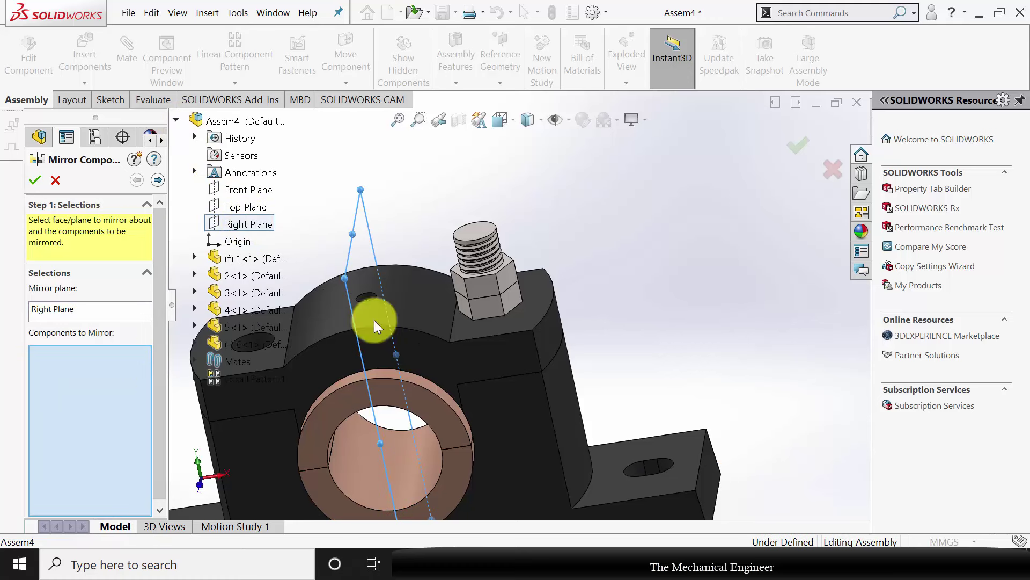
click(479, 299)
click(479, 295)
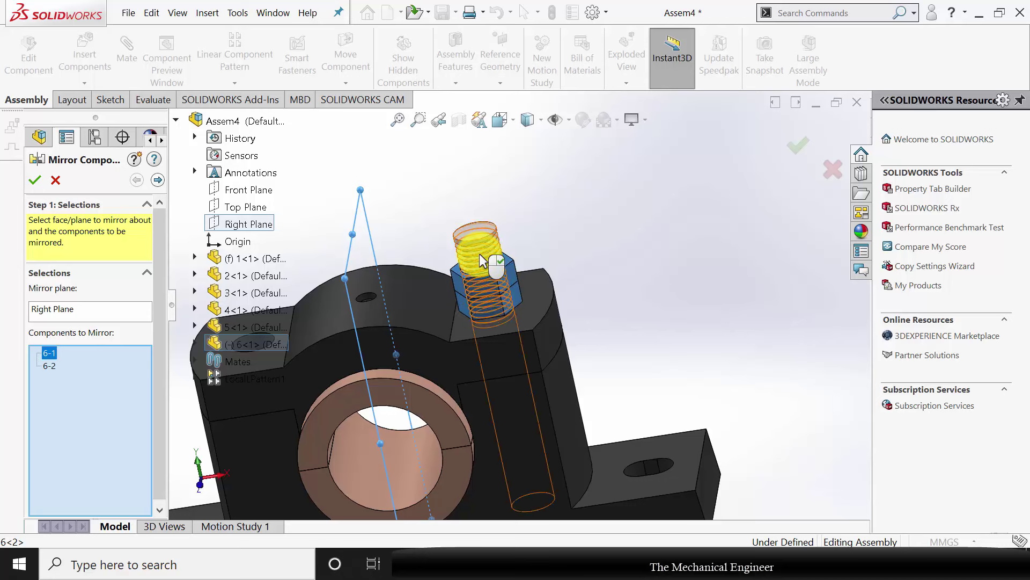
click(490, 276)
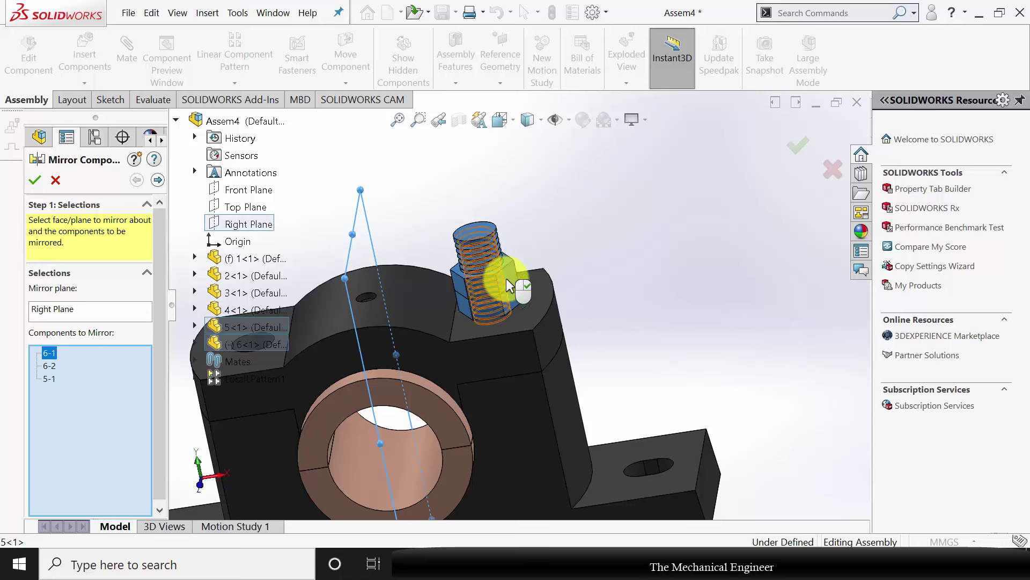
click(34, 184)
scroll(452, 213, down, 5)
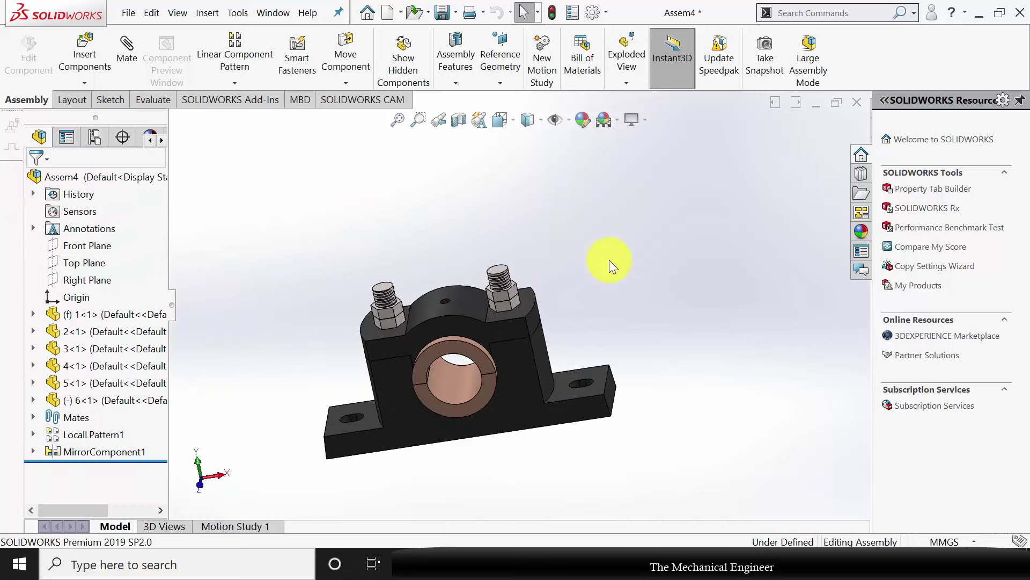
middle_drag(609, 260, 481, 352)
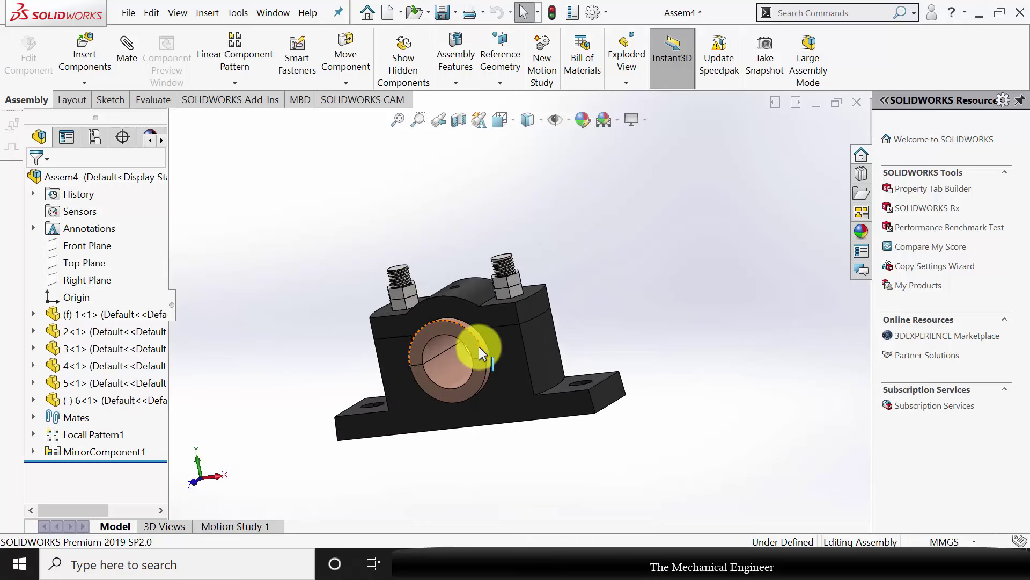
scroll(481, 353, down, 2)
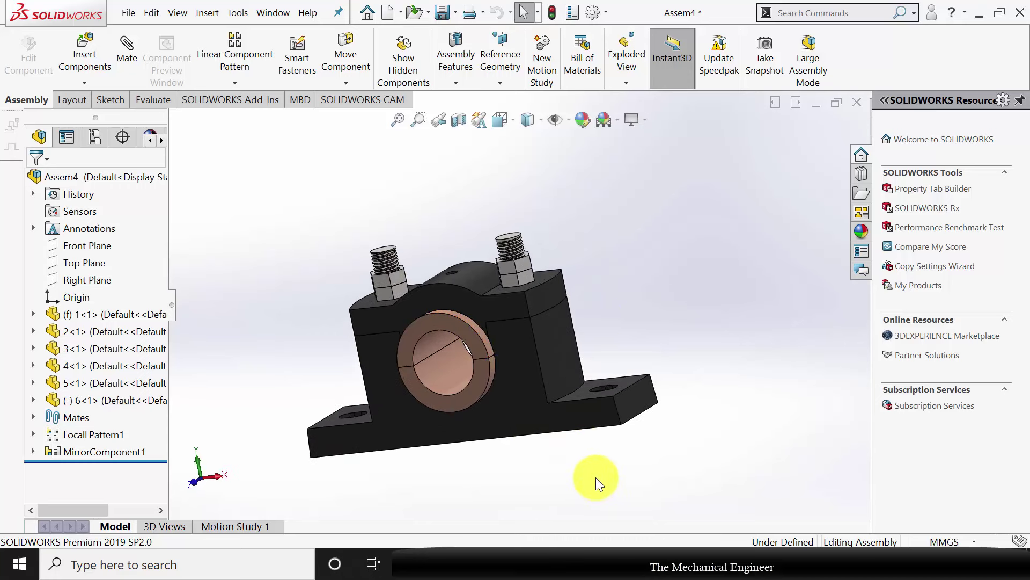